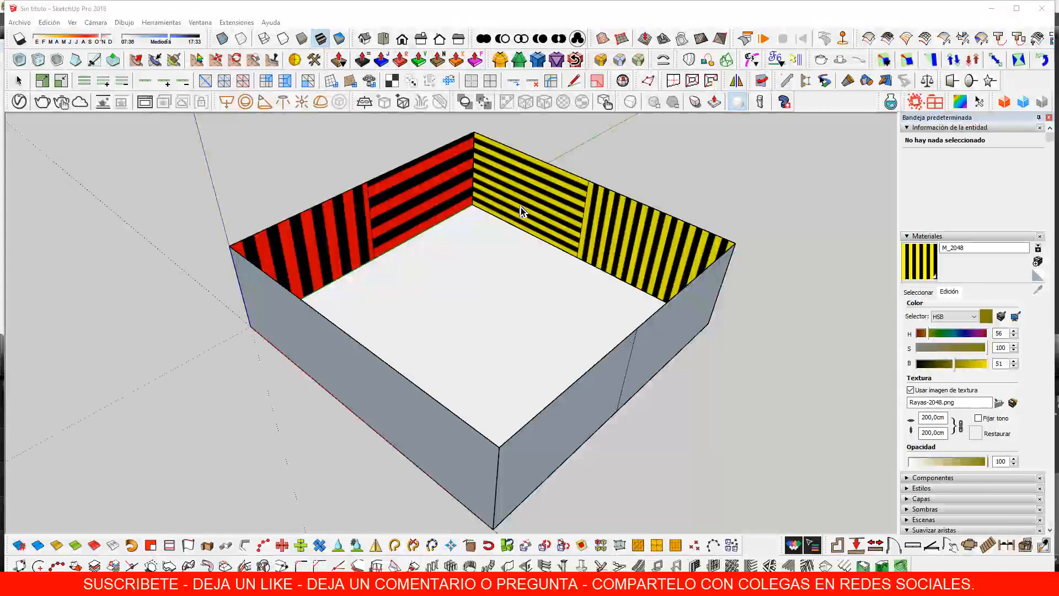
Inspect the texture placement of the yellow wall's horizontally striped face in texture position mode, then leave the component
{"action": "scroll", "coordinate": [496, 263], "scroll_direction": "up", "scroll_amount": 1}
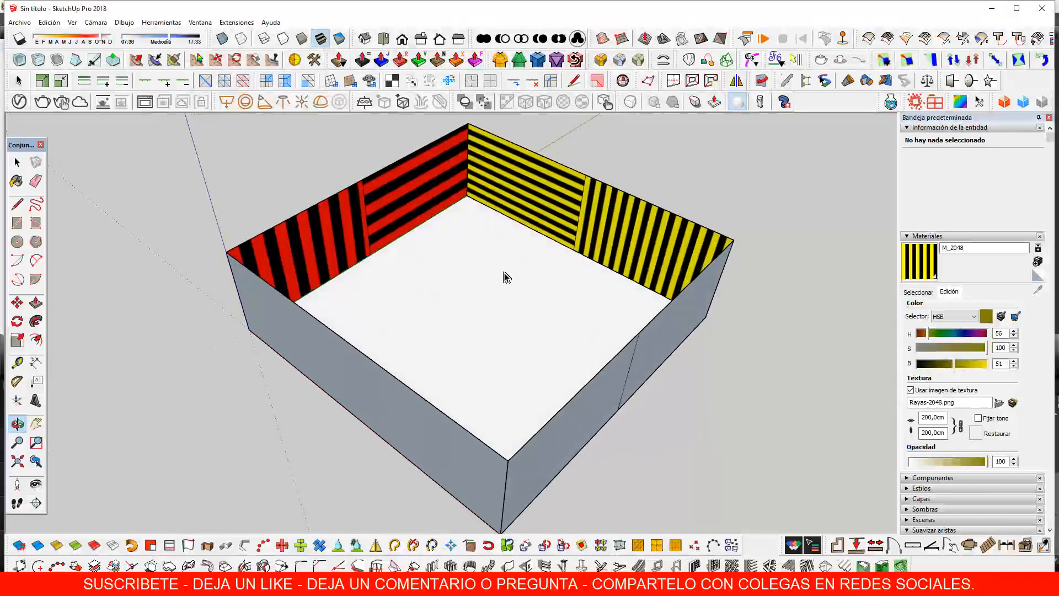
{"action": "scroll", "coordinate": [488, 200], "scroll_direction": "up", "scroll_amount": 2}
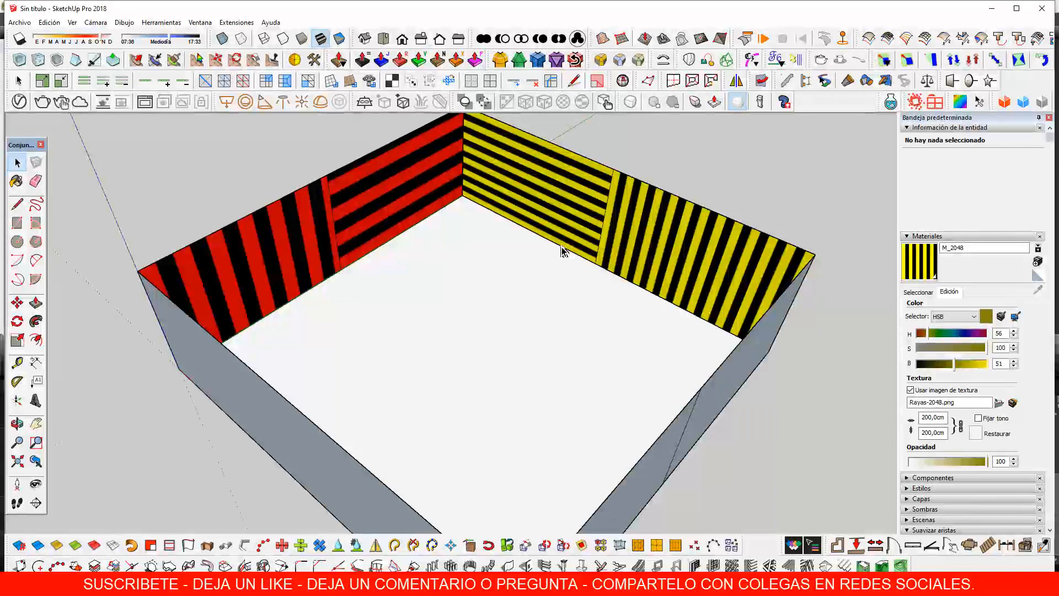
{"action": "scroll", "coordinate": [581, 224], "scroll_direction": "up", "scroll_amount": 3}
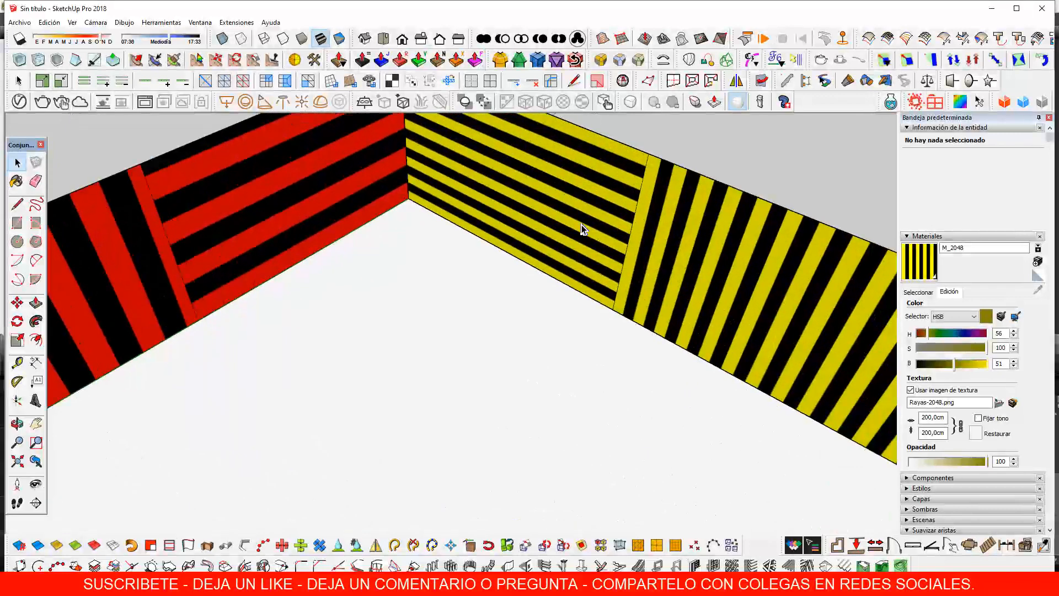
{"action": "scroll", "coordinate": [575, 353], "scroll_direction": "down", "scroll_amount": 3}
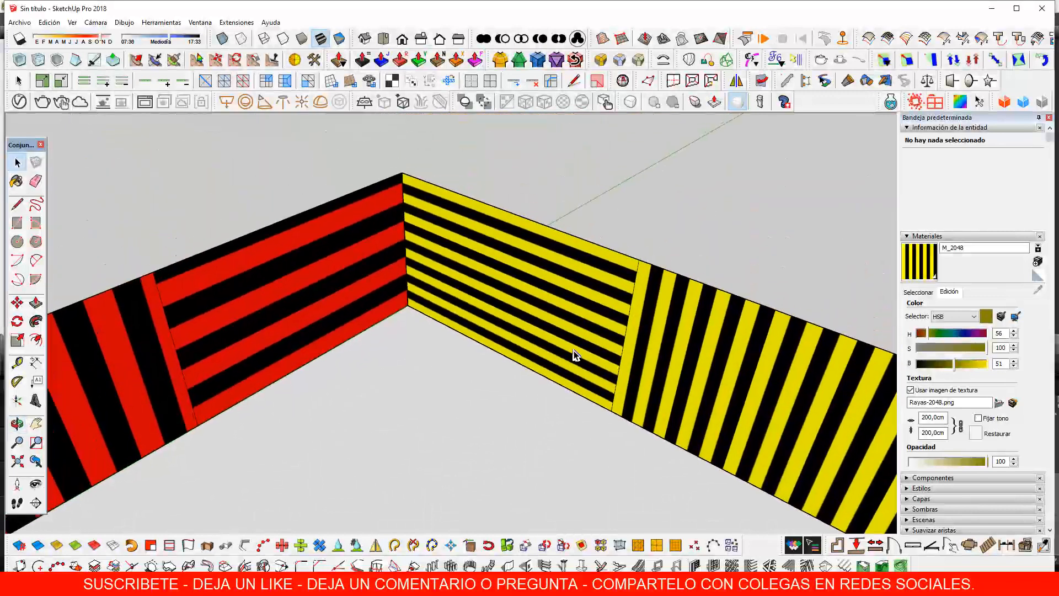
{"action": "scroll", "coordinate": [572, 315], "scroll_direction": "up", "scroll_amount": 4}
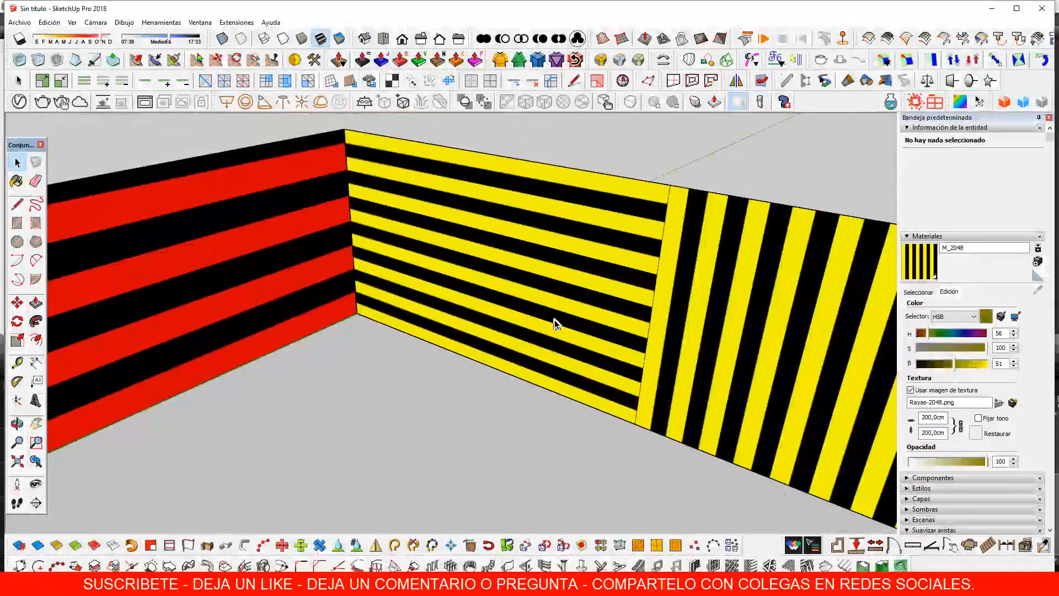
{"action": "middle_click_drag", "start_coordinate": [565, 320], "coordinate": [553, 349]}
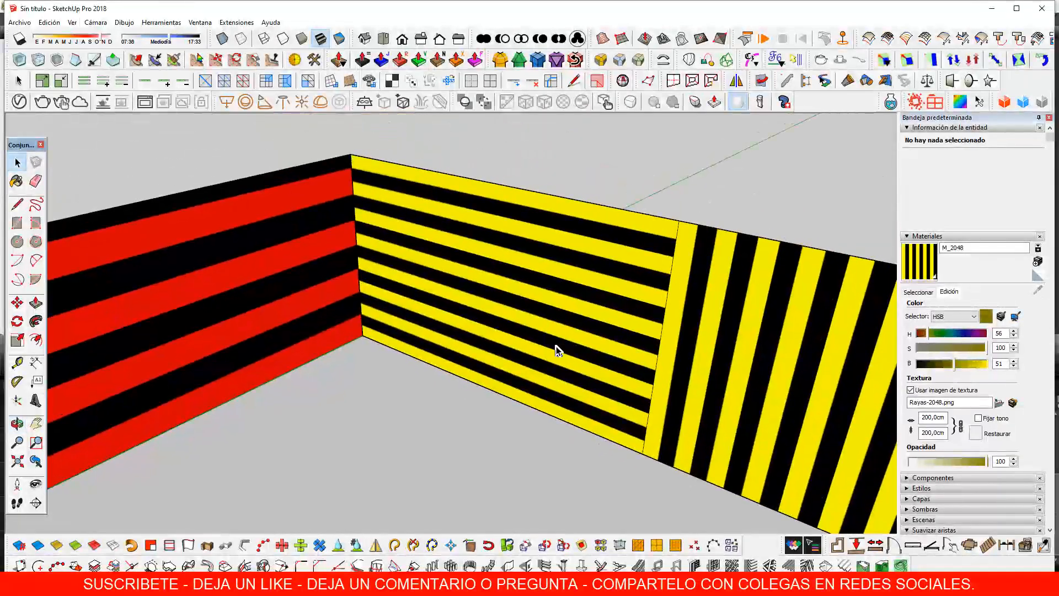
{"action": "right_click", "coordinate": [495, 280]}
{"action": "double_click", "coordinate": [478, 285]}
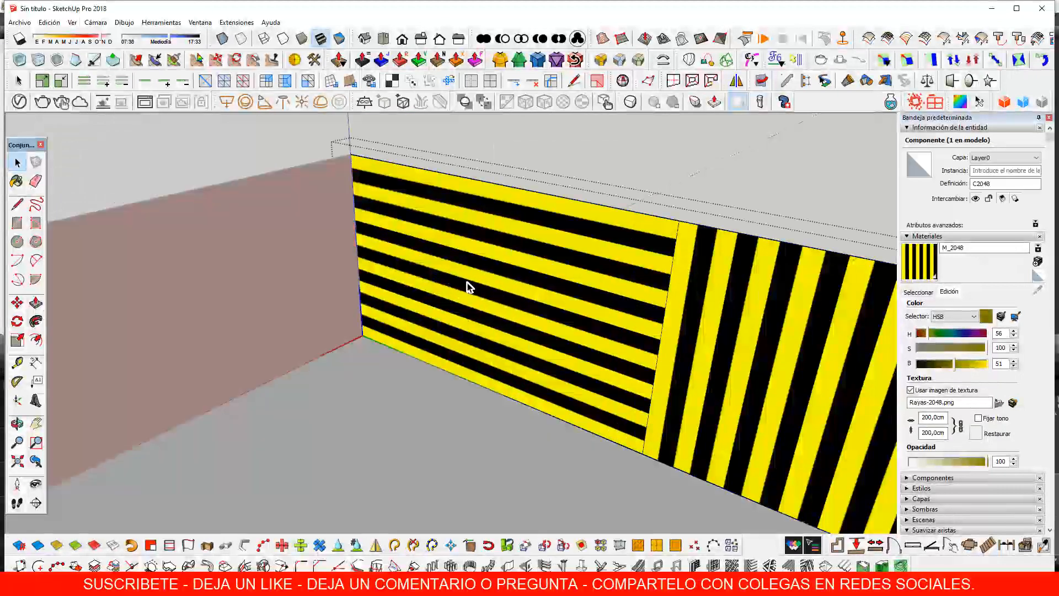
{"action": "right_click", "coordinate": [490, 281]}
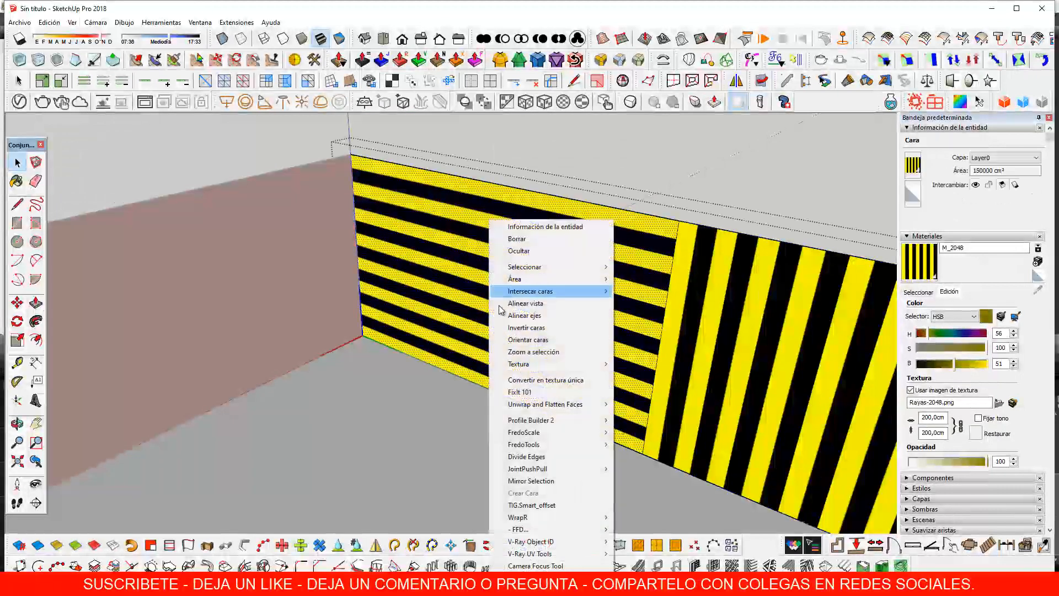
{"action": "mouse_move", "coordinate": [584, 364]}
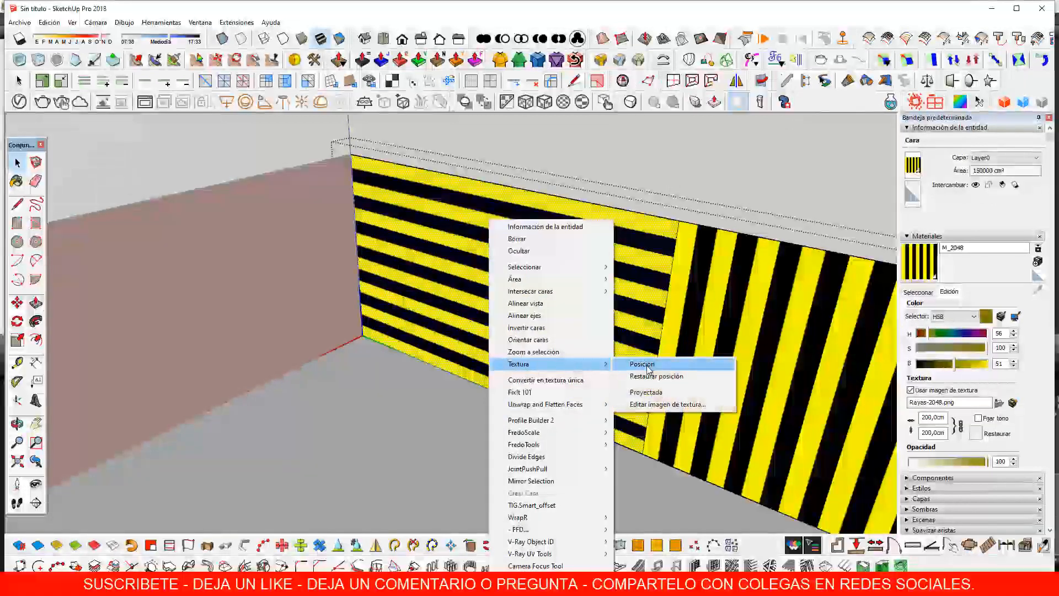
{"action": "left_click", "coordinate": [649, 368]}
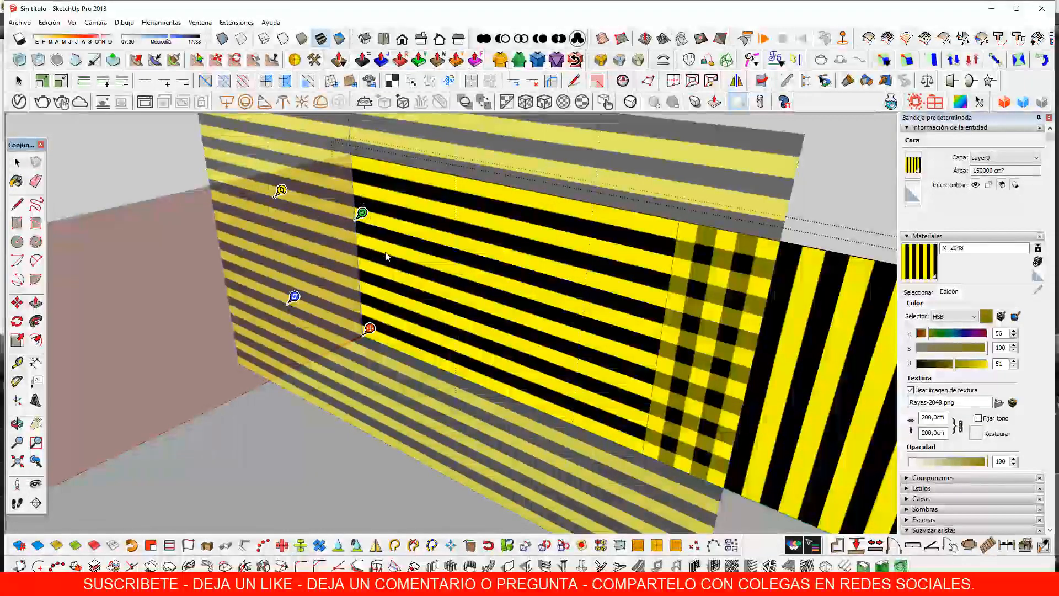
{"action": "left_click", "coordinate": [853, 171]}
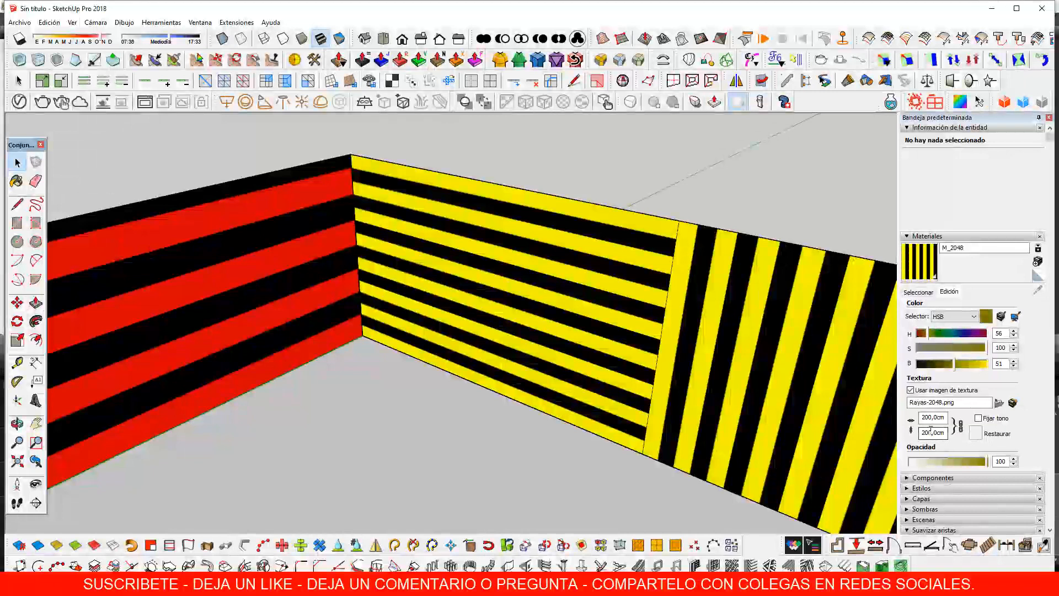
Set the M_2048 yellow striped texture's width to 400 cm and compare its stripes with the red wall
{"action": "left_click_drag", "start_coordinate": [926, 418], "coordinate": [922, 418]}
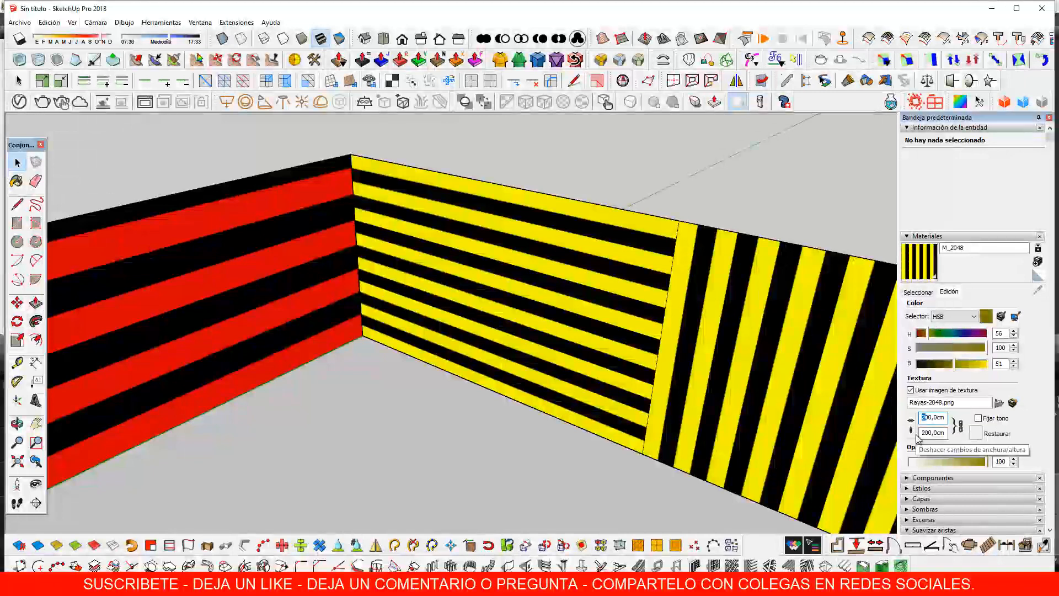
{"action": "type", "text": "4"}
{"action": "key", "text": "Return"}
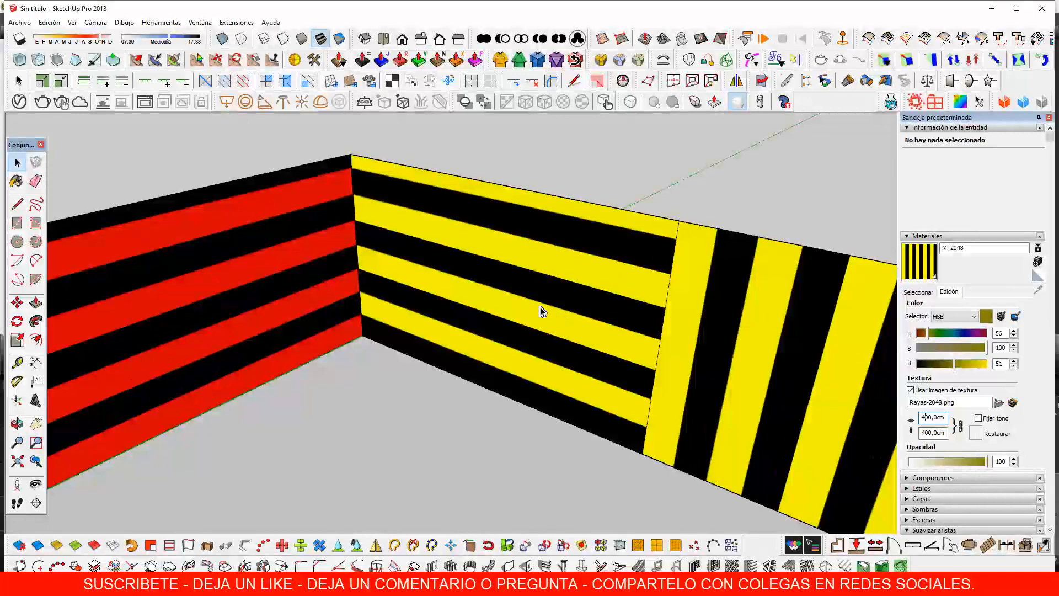
{"action": "scroll", "coordinate": [539, 307], "scroll_direction": "down", "scroll_amount": 10}
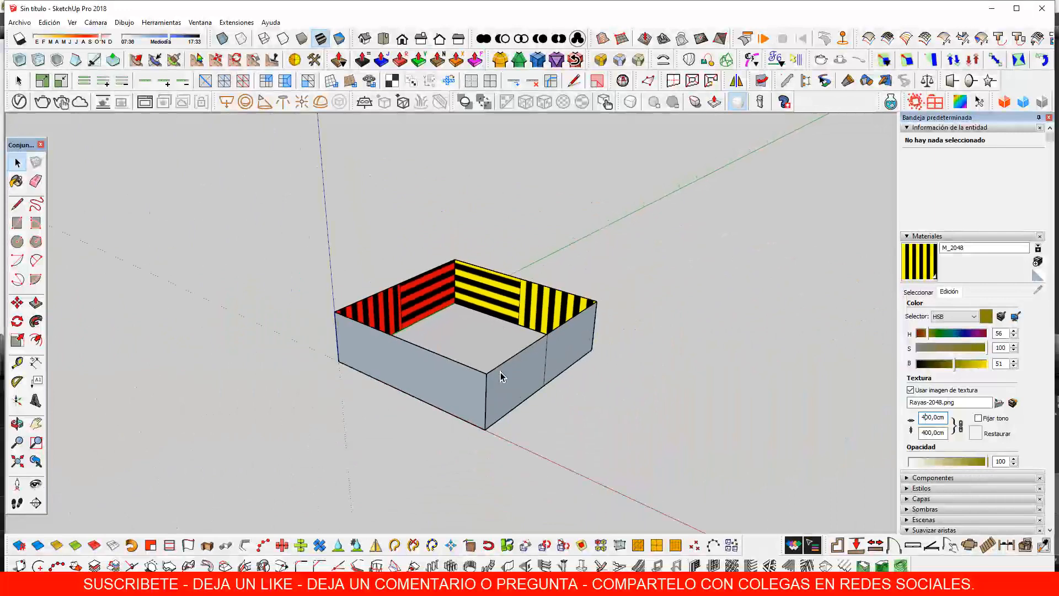
{"action": "scroll", "coordinate": [476, 281], "scroll_direction": "up", "scroll_amount": 10}
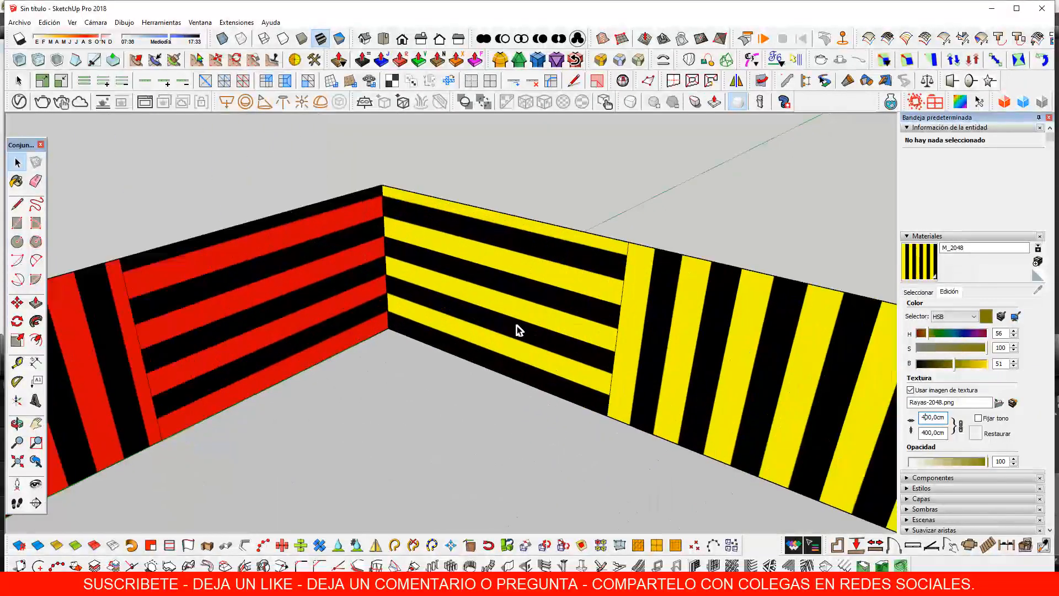
{"action": "scroll", "coordinate": [519, 331], "scroll_direction": "up", "scroll_amount": 5}
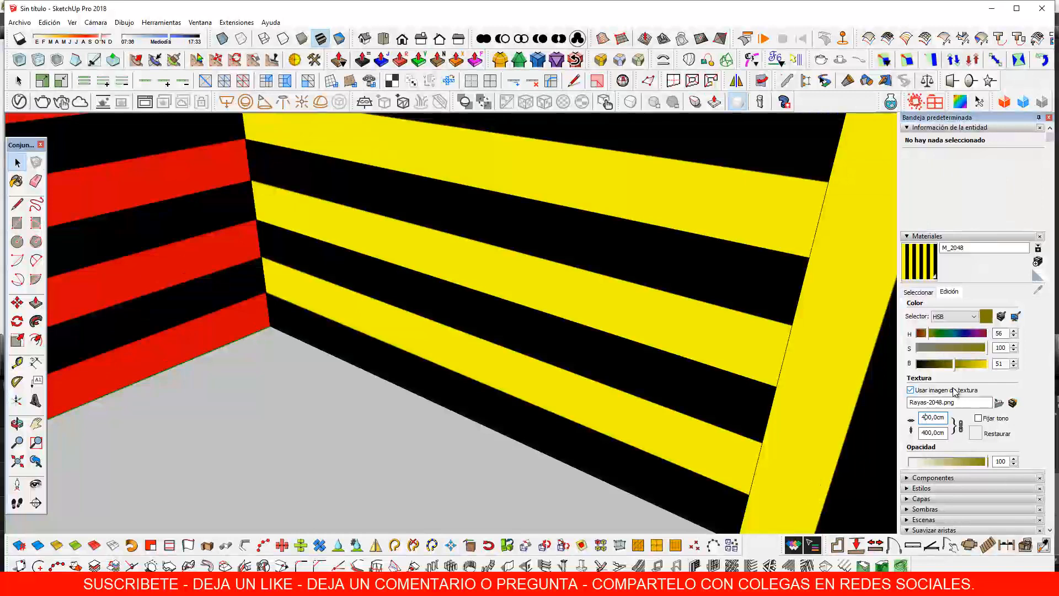
Set the M_2048 texture's width back to 200 cm
{"action": "scroll", "coordinate": [846, 389], "scroll_direction": "down", "scroll_amount": 3}
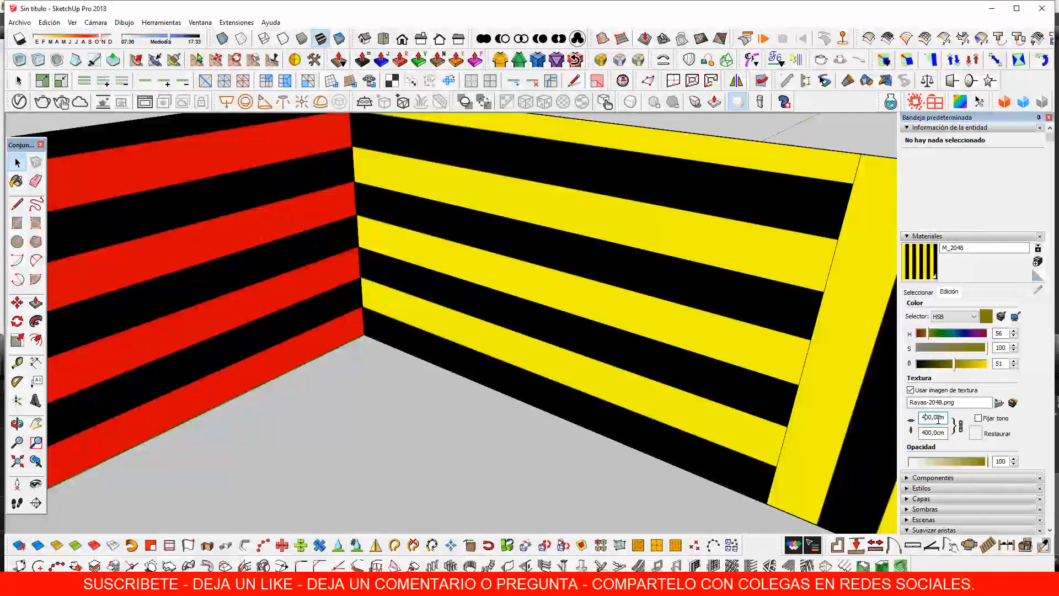
{"action": "left_click_drag", "start_coordinate": [925, 417], "coordinate": [914, 421]}
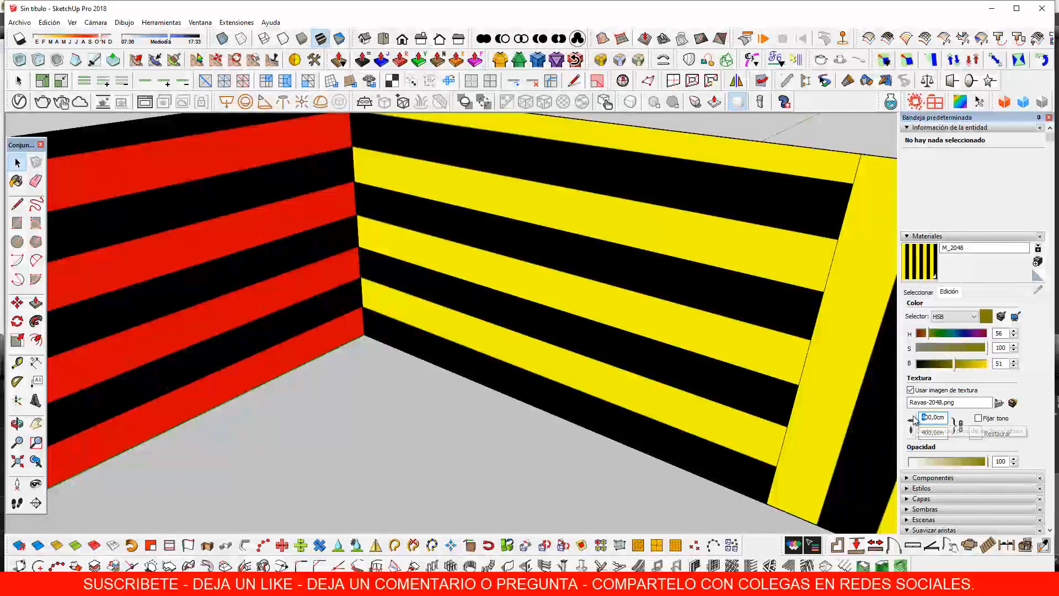
{"action": "type", "text": "2"}
{"action": "key", "text": "Return"}
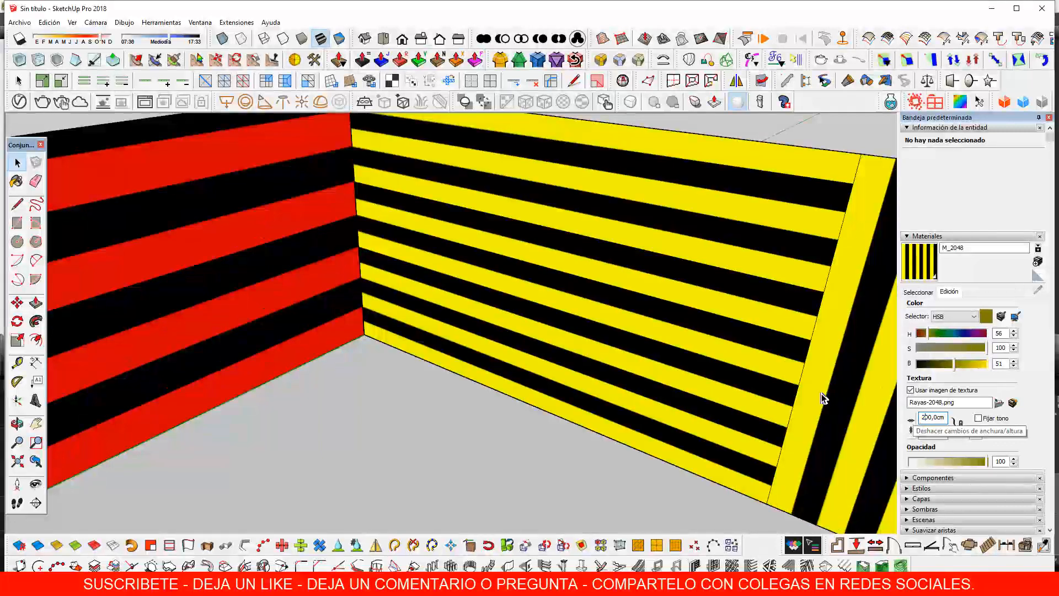
{"action": "scroll", "coordinate": [720, 402], "scroll_direction": "down", "scroll_amount": 3}
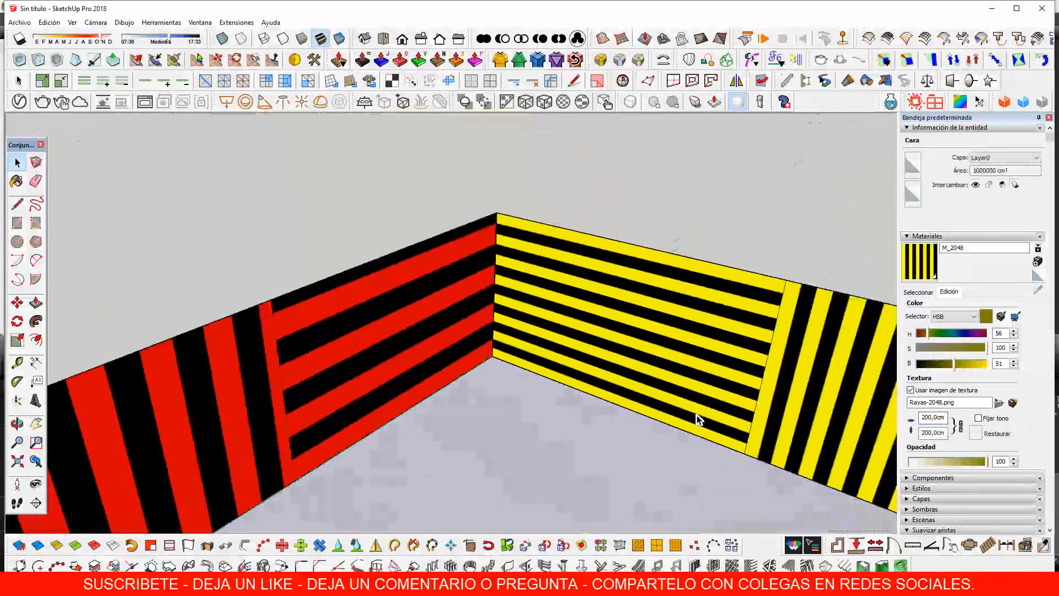
Examine how the red and yellow stripes meet at the wall corner above the floor
{"action": "left_click", "coordinate": [633, 425]}
{"action": "scroll", "coordinate": [624, 436], "scroll_direction": "up", "scroll_amount": 2}
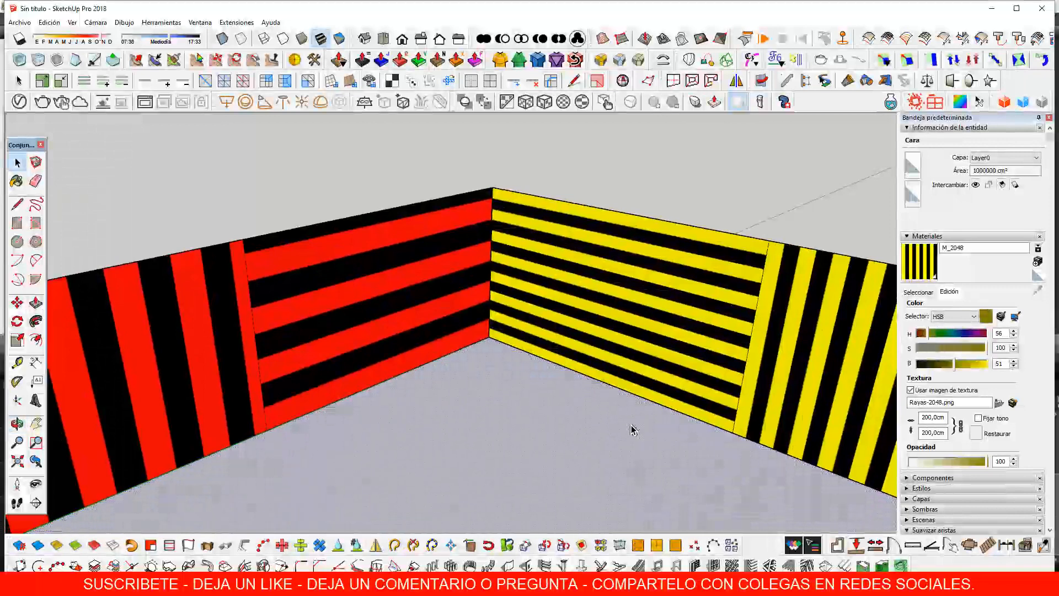
{"action": "scroll", "coordinate": [489, 338], "scroll_direction": "up", "scroll_amount": 3}
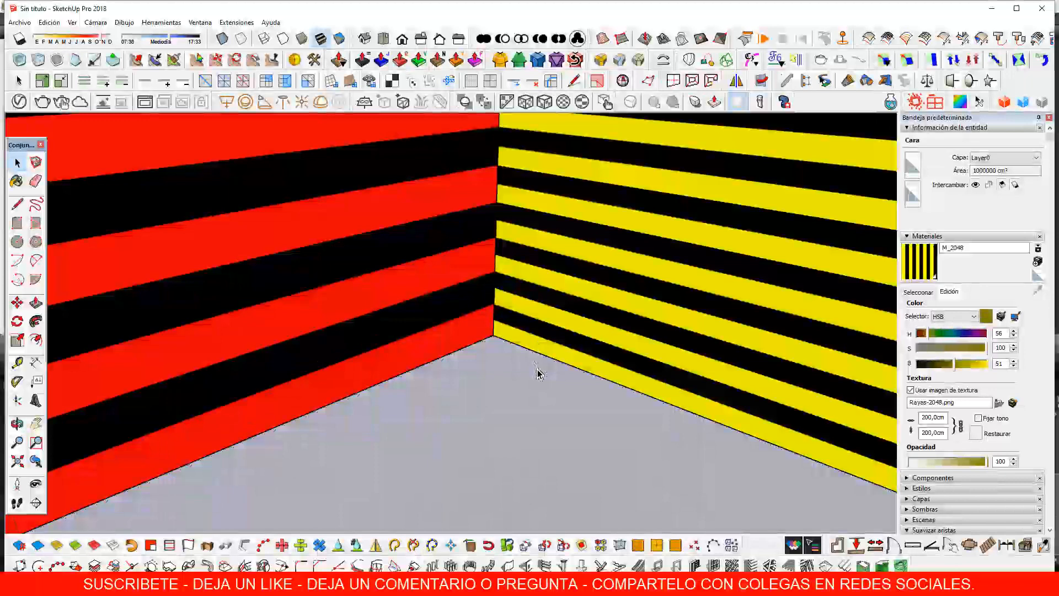
{"action": "scroll", "coordinate": [540, 375], "scroll_direction": "up", "scroll_amount": 1}
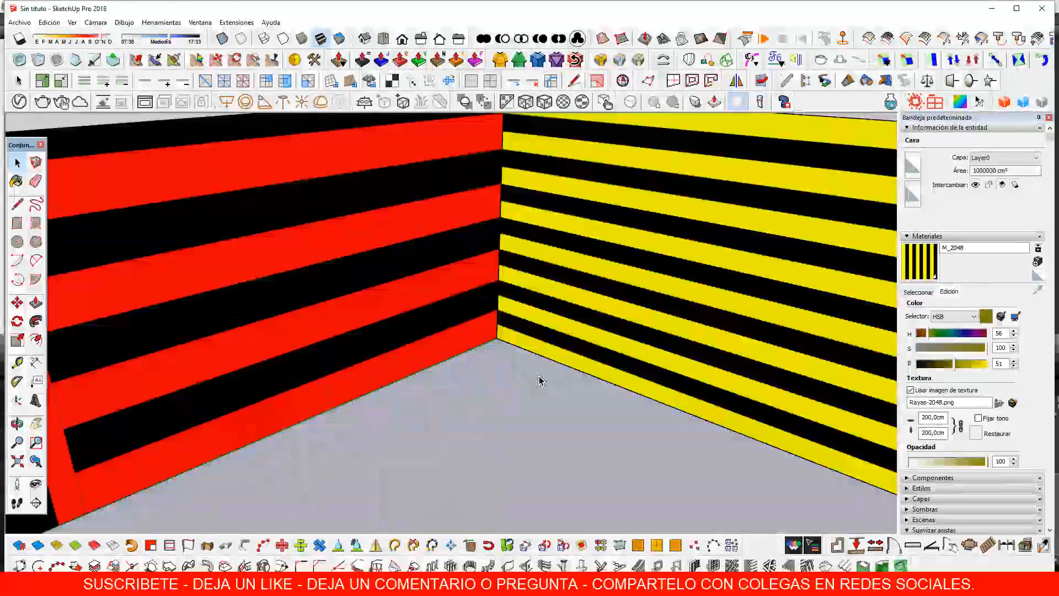
{"action": "scroll", "coordinate": [567, 370], "scroll_direction": "down", "scroll_amount": 3}
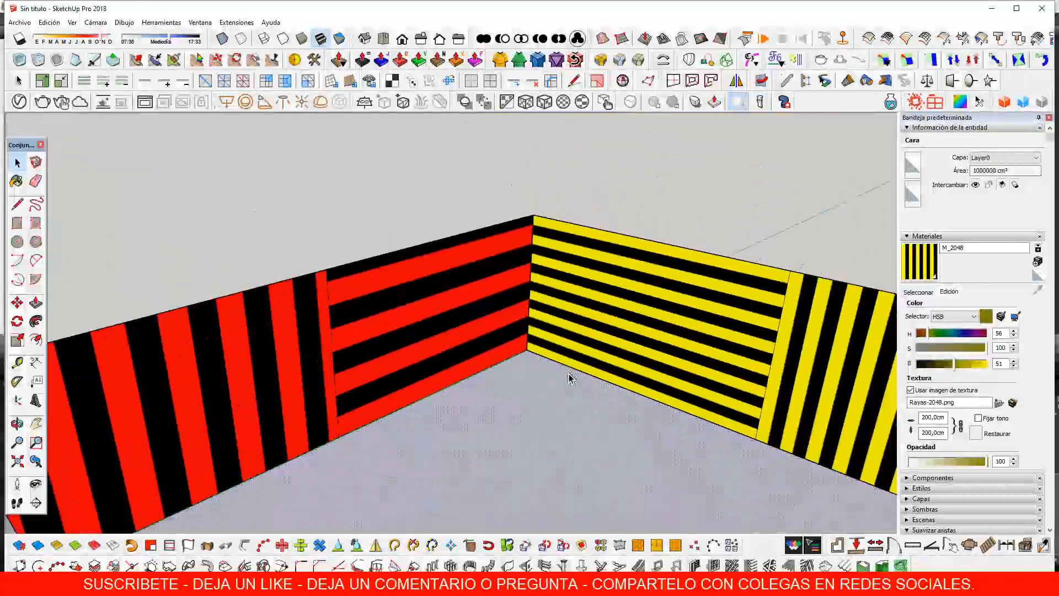
{"action": "middle_click_drag", "start_coordinate": [569, 374], "coordinate": [560, 417]}
{"action": "key", "text": "space"}
{"action": "left_click", "coordinate": [734, 237]}
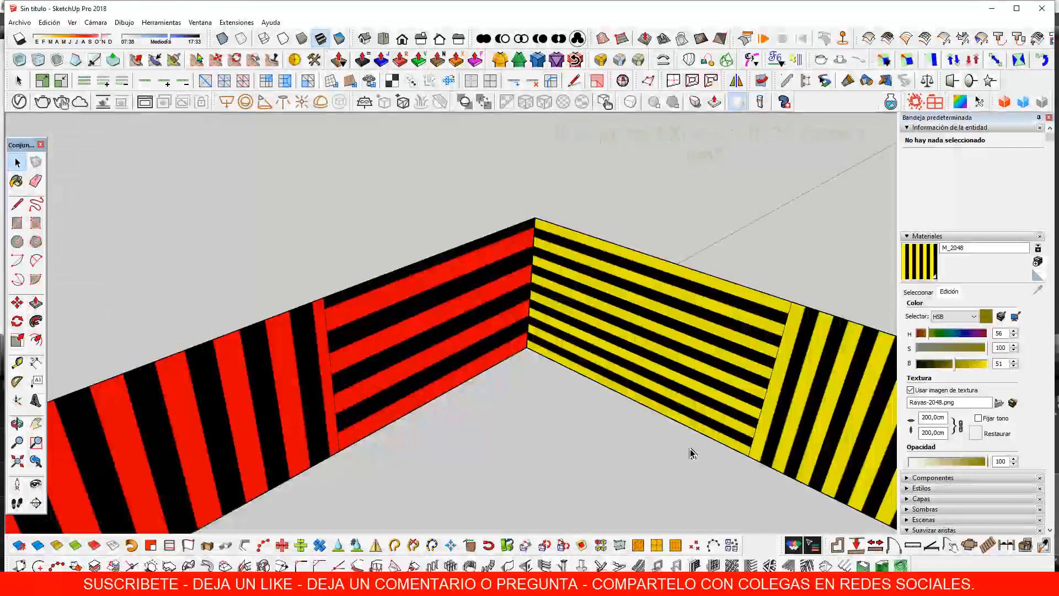
{"action": "scroll", "coordinate": [573, 417], "scroll_direction": "down", "scroll_amount": 2}
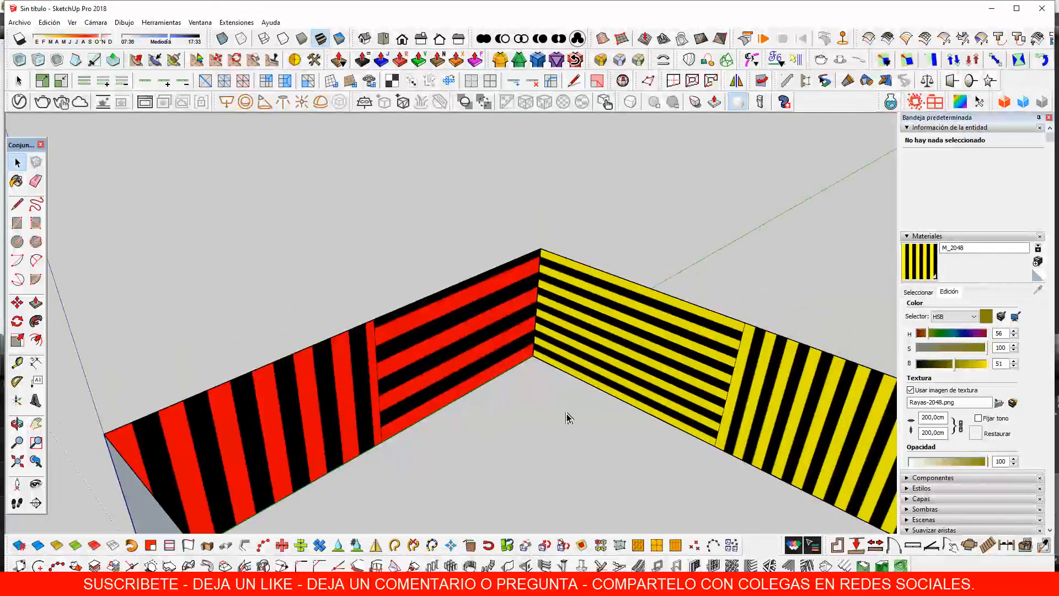
{"action": "middle_click_drag", "start_coordinate": [593, 455], "coordinate": [586, 378]}
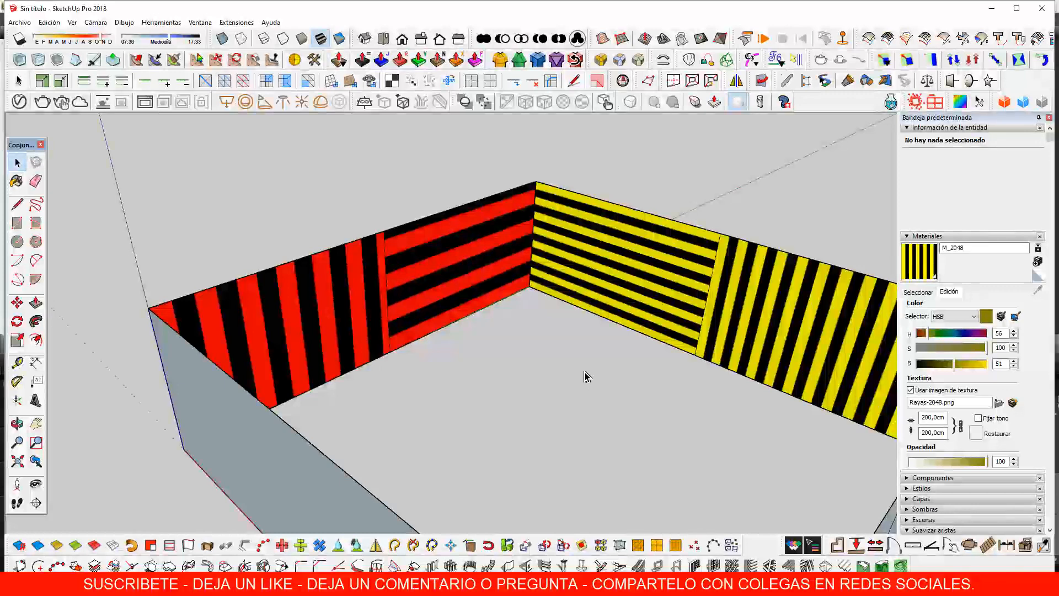
Compare the stripe widths of the red and yellow textures up close and across both walls
{"action": "scroll", "coordinate": [545, 276], "scroll_direction": "up", "scroll_amount": 3}
{"action": "scroll", "coordinate": [545, 281], "scroll_direction": "up", "scroll_amount": 2}
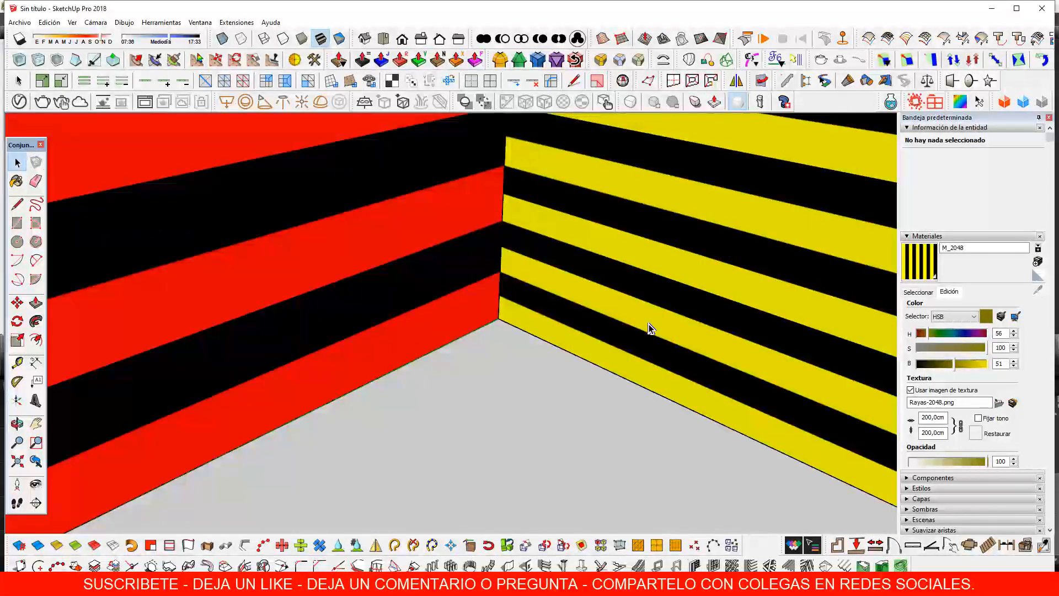
{"action": "scroll", "coordinate": [525, 304], "scroll_direction": "up", "scroll_amount": 2}
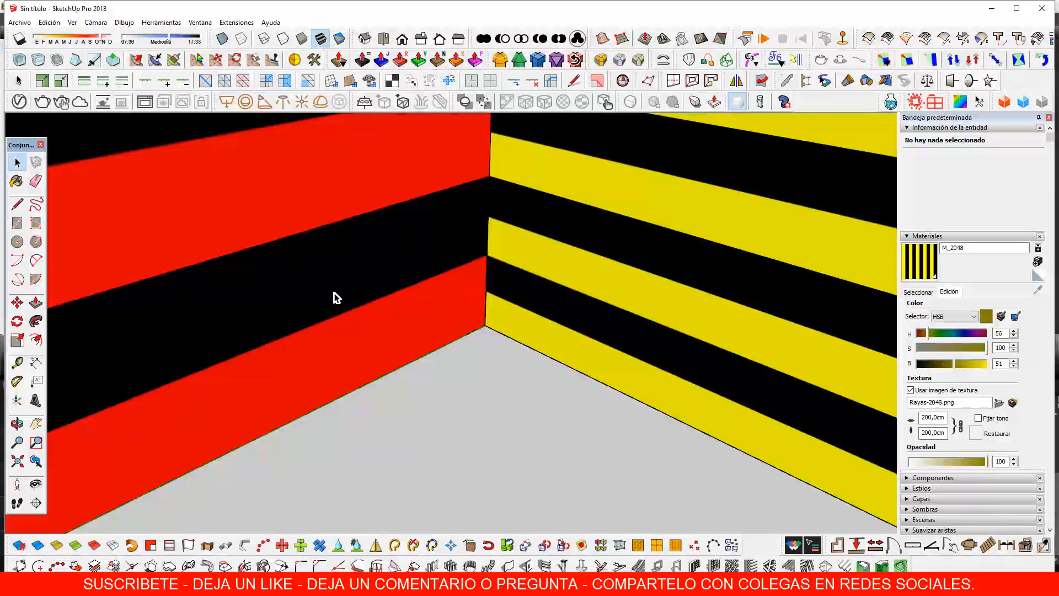
{"action": "scroll", "coordinate": [645, 273], "scroll_direction": "down", "scroll_amount": 3}
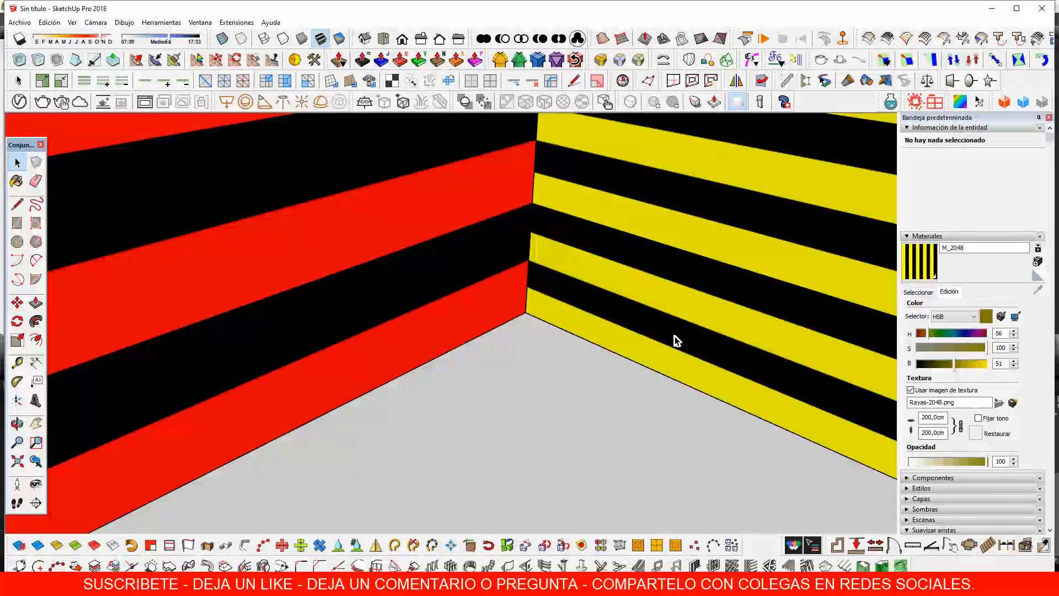
{"action": "scroll", "coordinate": [676, 336], "scroll_direction": "down", "scroll_amount": 2}
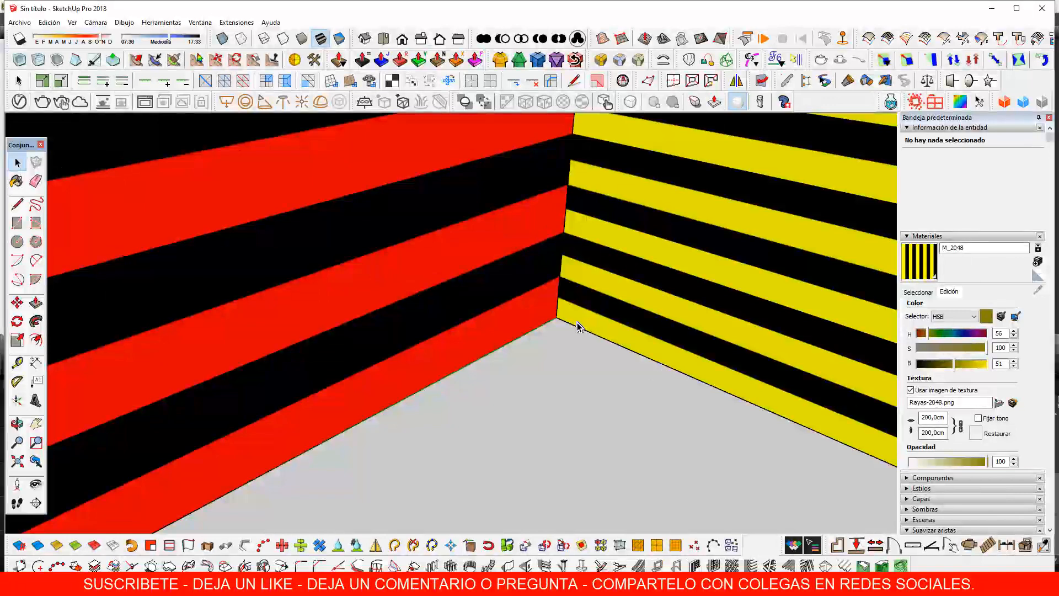
{"action": "left_click", "coordinate": [927, 416]}
{"action": "scroll", "coordinate": [626, 380], "scroll_direction": "down", "scroll_amount": 3}
{"action": "scroll", "coordinate": [634, 403], "scroll_direction": "down", "scroll_amount": 3}
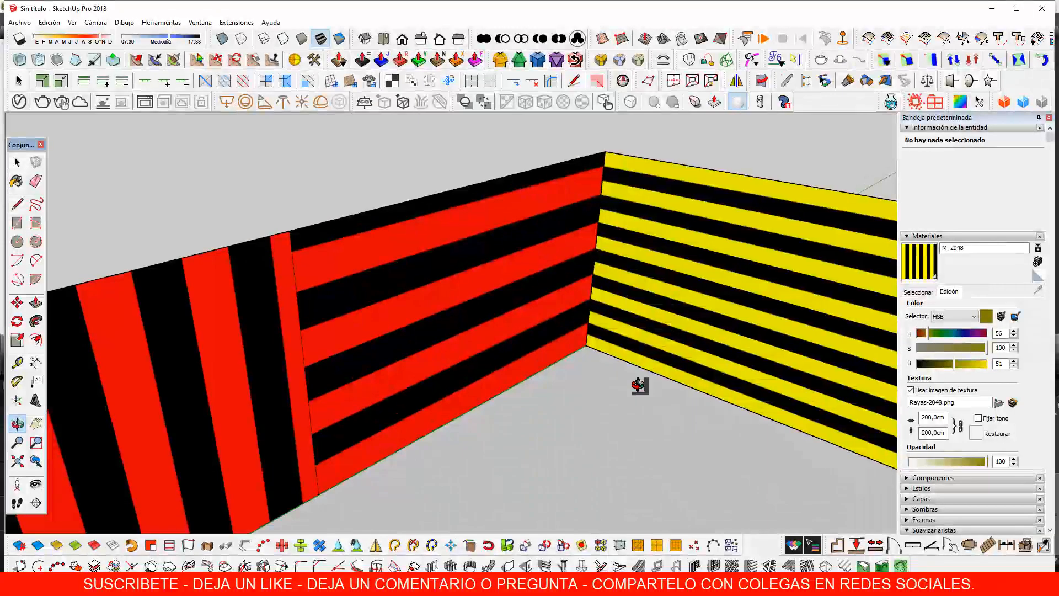
{"action": "middle_click_drag", "start_coordinate": [627, 413], "coordinate": [533, 374], "text": "shift"}
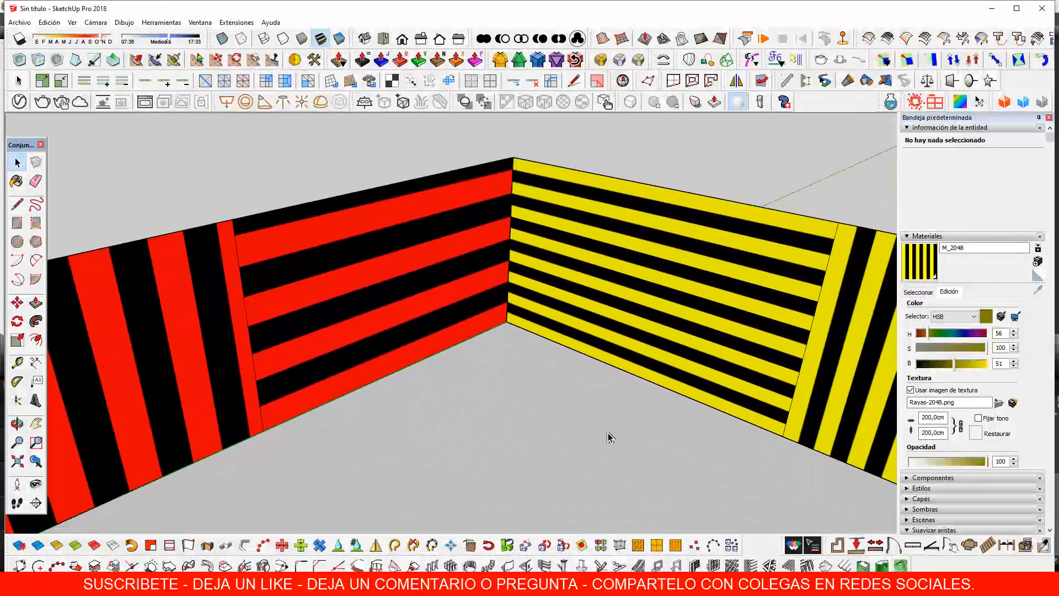
{"action": "scroll", "coordinate": [606, 437], "scroll_direction": "down", "scroll_amount": 2}
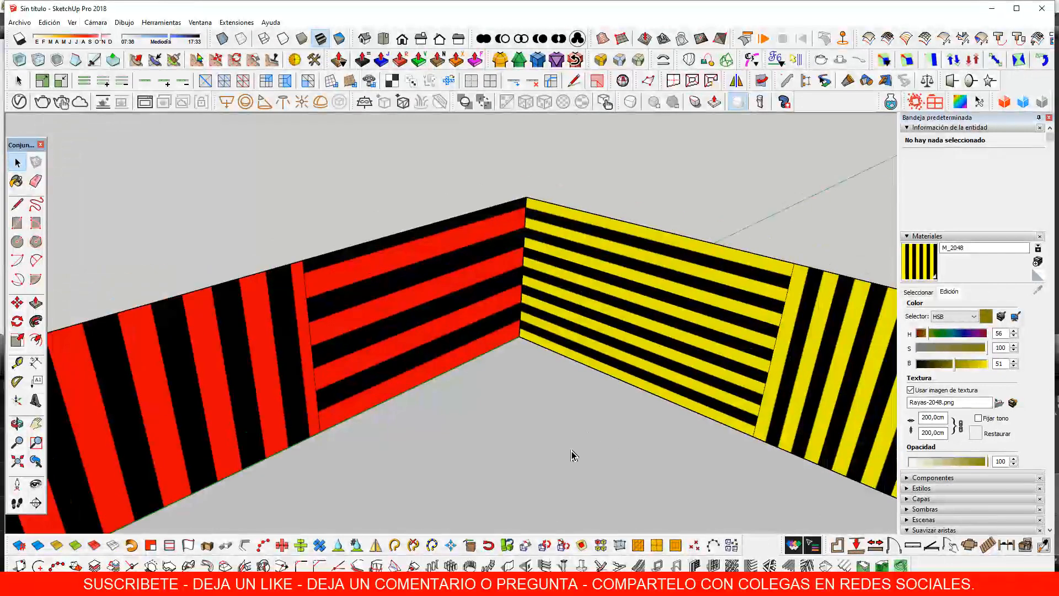
{"action": "middle_click_drag", "start_coordinate": [572, 454], "coordinate": [572, 430]}
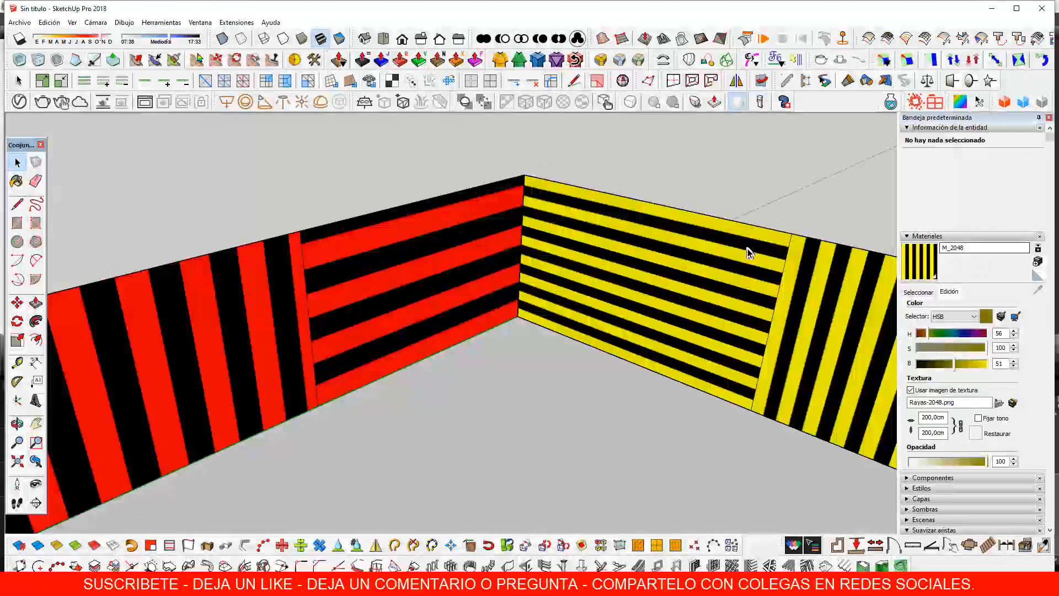
Examine the yellow wall's stripes along the floor edge and compare their spacing with the adjoining red wall
{"action": "scroll", "coordinate": [656, 273], "scroll_direction": "down", "scroll_amount": 1}
{"action": "scroll", "coordinate": [656, 273], "scroll_direction": "down", "scroll_amount": 2}
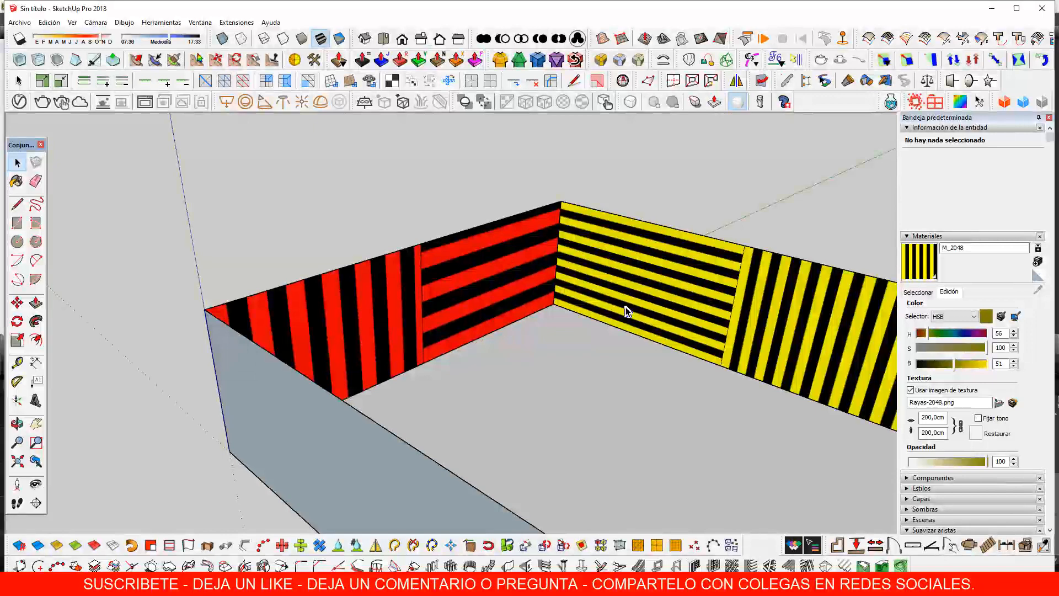
{"action": "scroll", "coordinate": [673, 310], "scroll_direction": "up", "scroll_amount": 8}
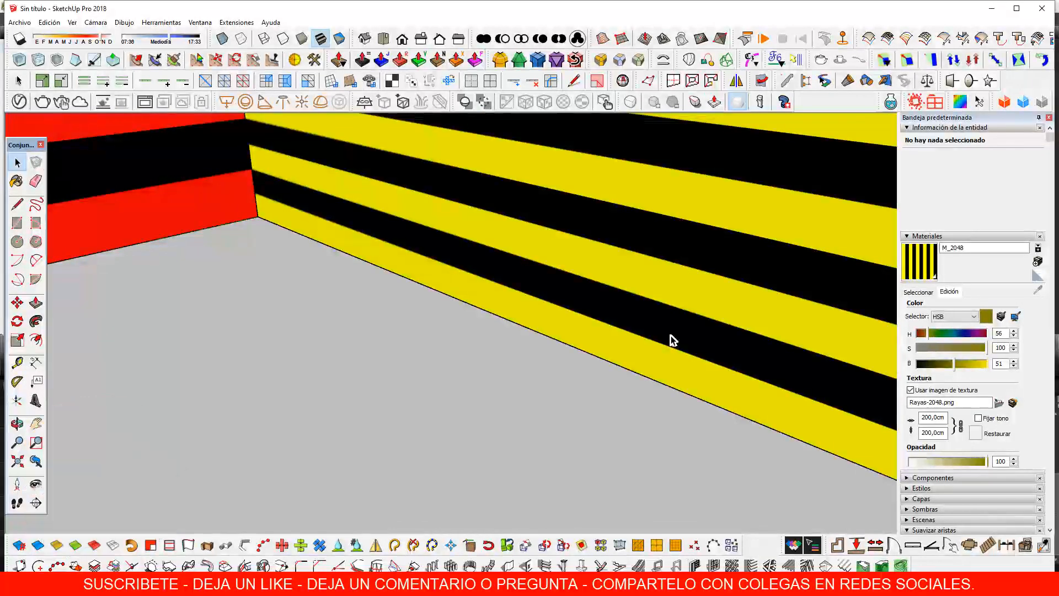
{"action": "scroll", "coordinate": [667, 329], "scroll_direction": "down", "scroll_amount": 3}
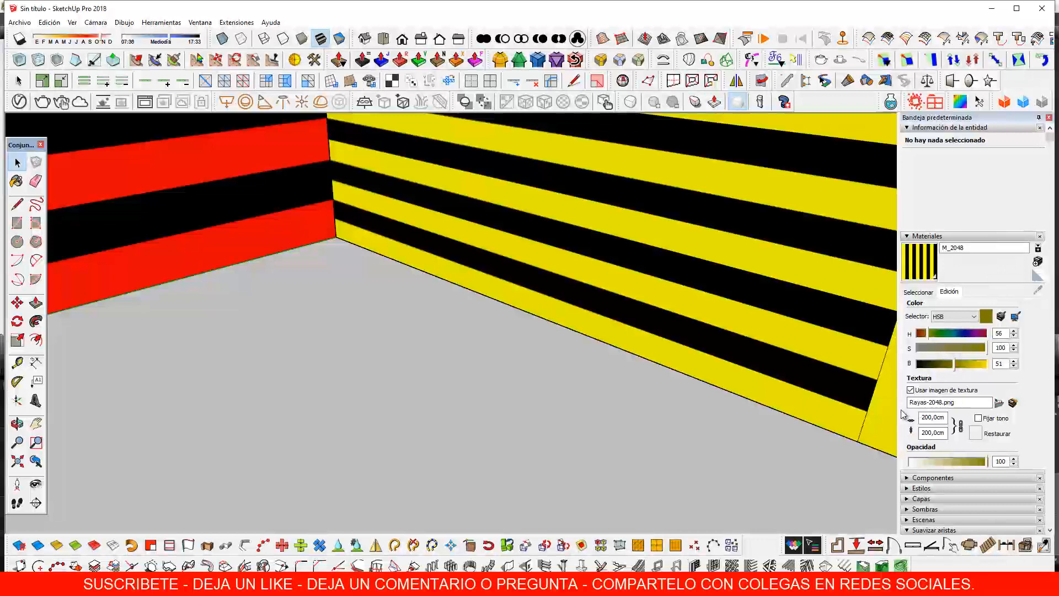
{"action": "scroll", "coordinate": [560, 372], "scroll_direction": "down", "scroll_amount": 2}
{"action": "scroll", "coordinate": [561, 372], "scroll_direction": "down", "scroll_amount": 1}
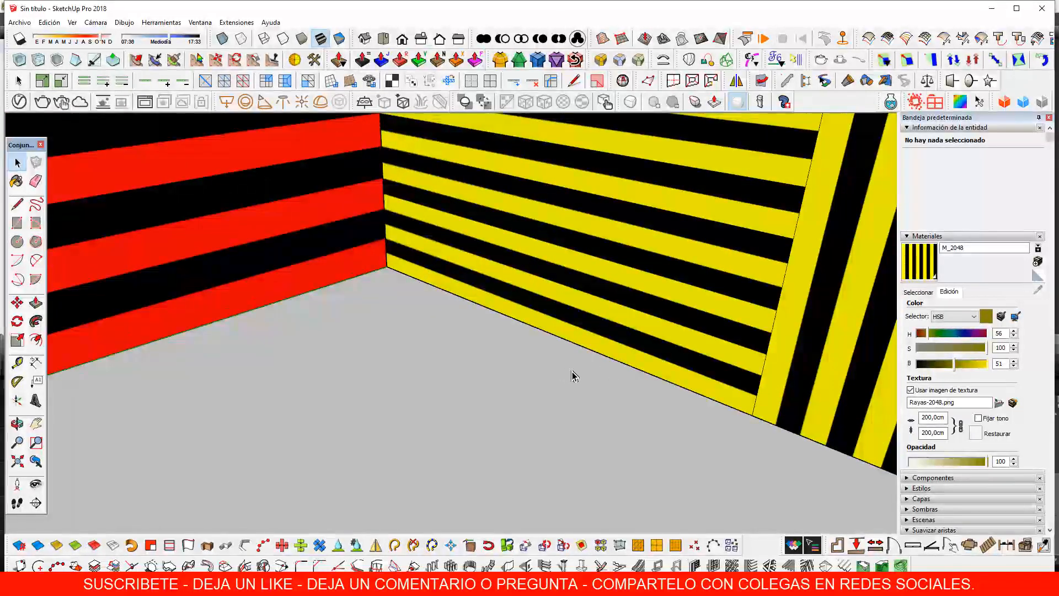
{"action": "scroll", "coordinate": [690, 308], "scroll_direction": "up", "scroll_amount": 5}
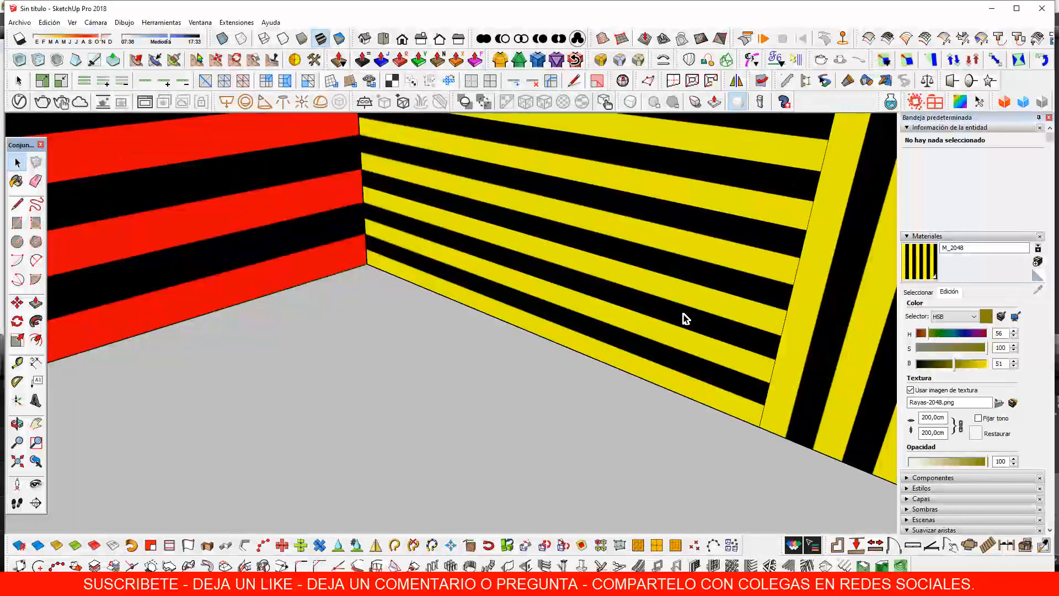
{"action": "scroll", "coordinate": [673, 356], "scroll_direction": "up", "scroll_amount": 2}
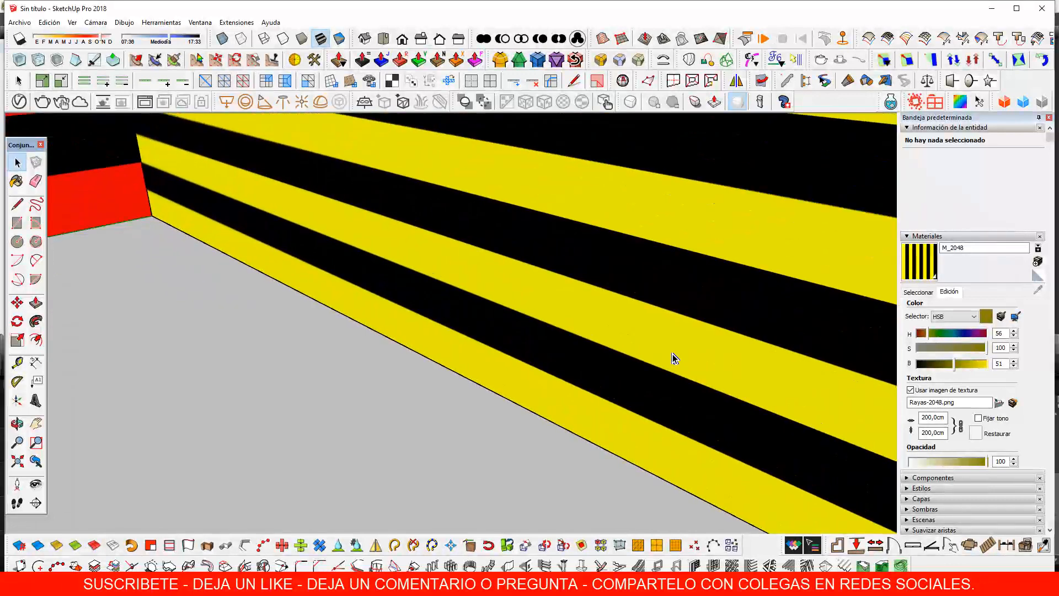
{"action": "scroll", "coordinate": [674, 358], "scroll_direction": "down", "scroll_amount": 2}
{"action": "scroll", "coordinate": [673, 356], "scroll_direction": "down", "scroll_amount": 1}
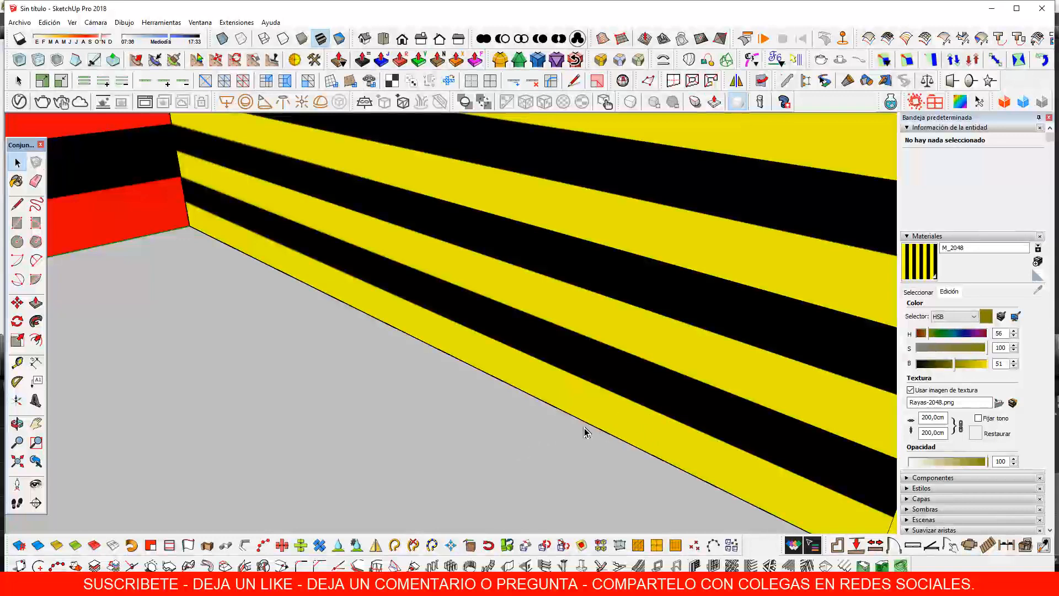
{"action": "scroll", "coordinate": [587, 426], "scroll_direction": "up", "scroll_amount": 1}
{"action": "scroll", "coordinate": [588, 425], "scroll_direction": "down", "scroll_amount": 6}
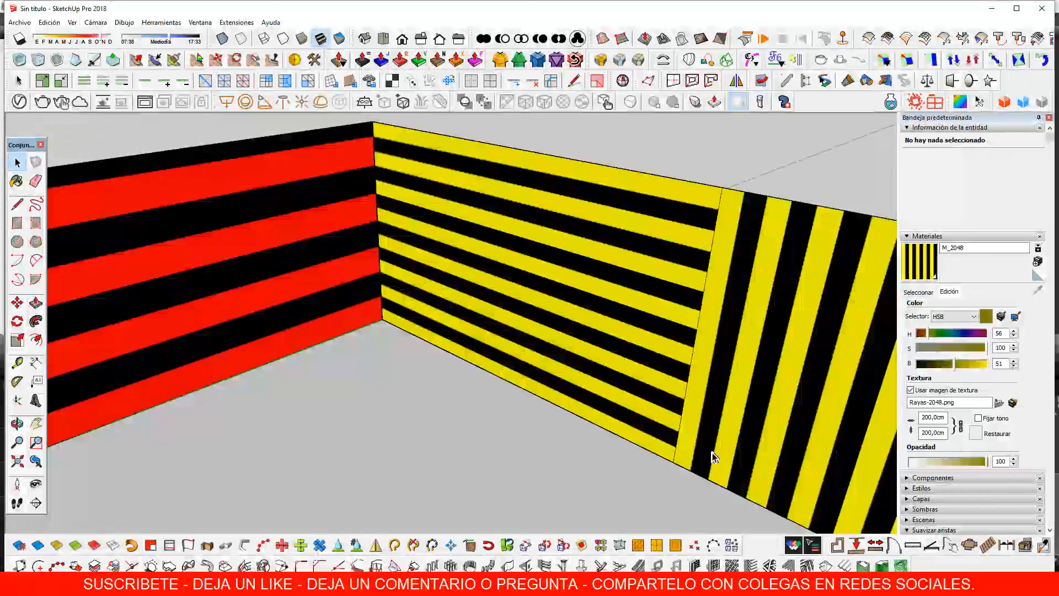
Check the M_2048 texture's size and view the yellow wall together with the neighbouring green and red walls
{"action": "left_click", "coordinate": [928, 417]}
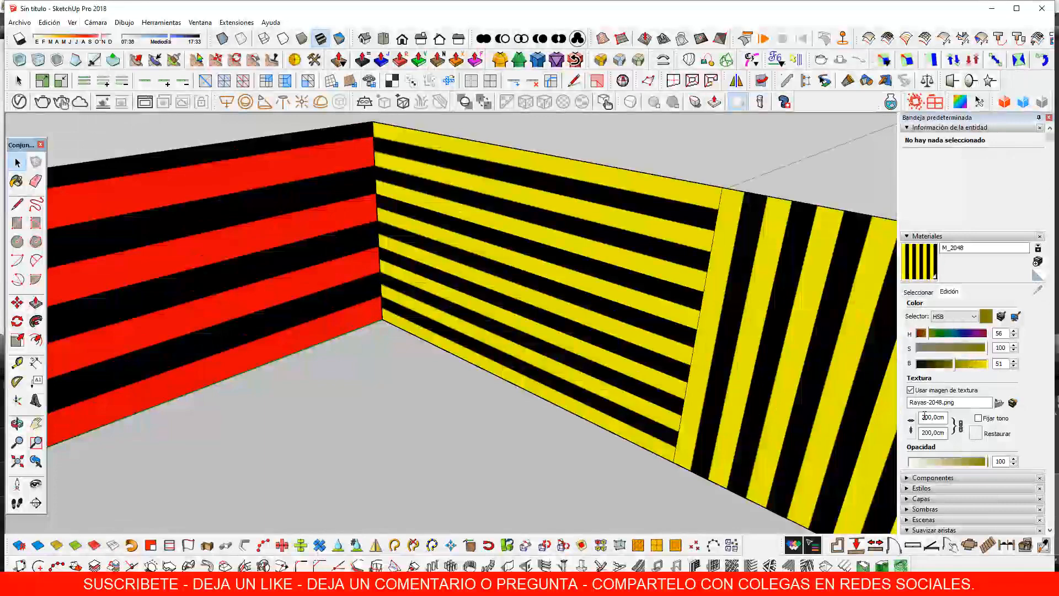
{"action": "scroll", "coordinate": [704, 367], "scroll_direction": "down", "scroll_amount": 3}
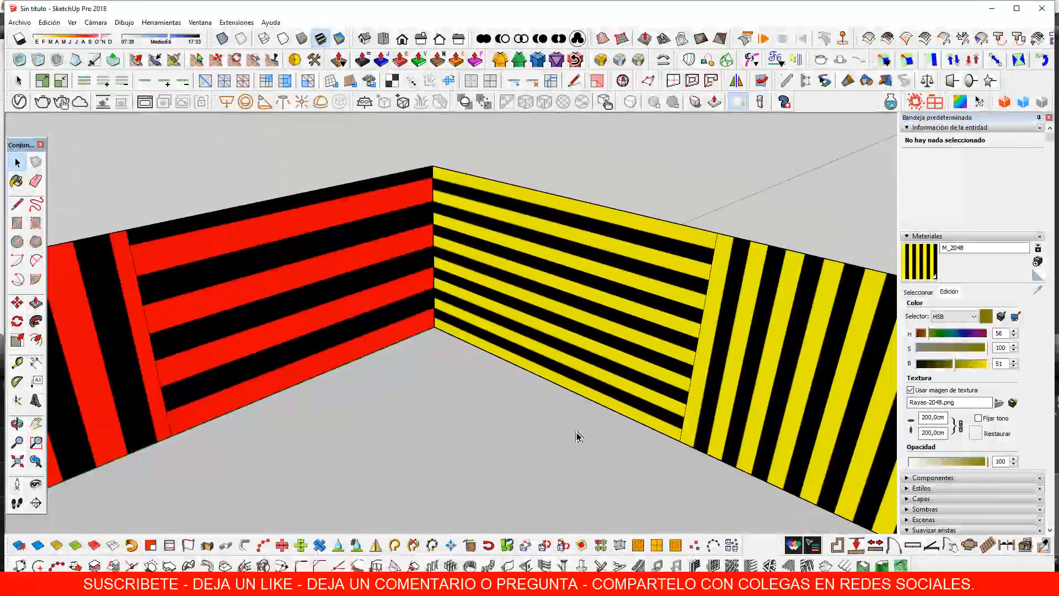
{"action": "middle_click_drag", "start_coordinate": [554, 429], "coordinate": [733, 425], "text": "shift"}
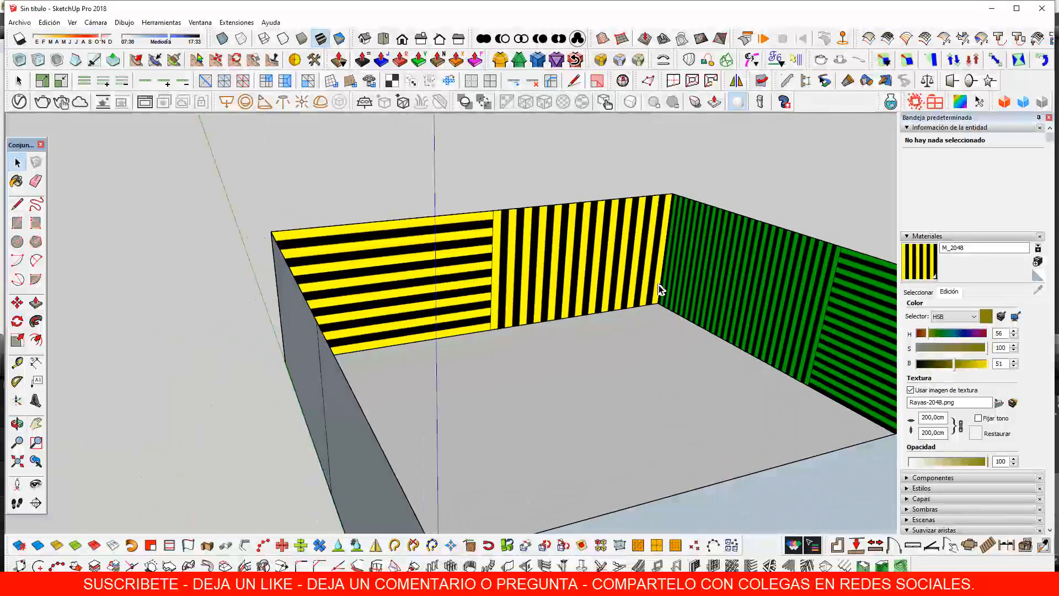
{"action": "middle_click_drag", "start_coordinate": [676, 362], "coordinate": [662, 357]}
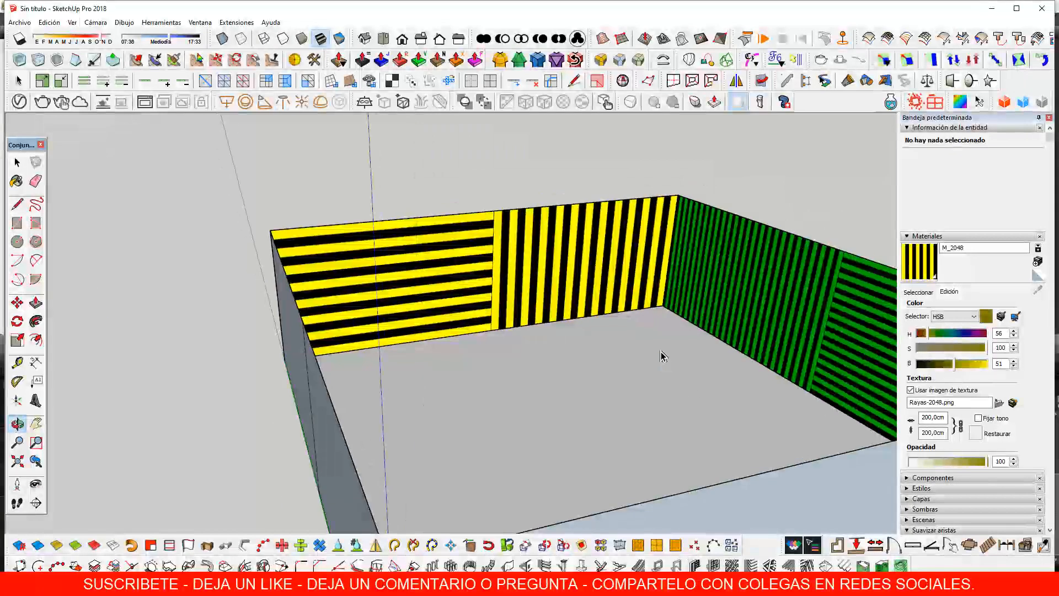
{"action": "middle_click_drag", "start_coordinate": [737, 332], "coordinate": [707, 334]}
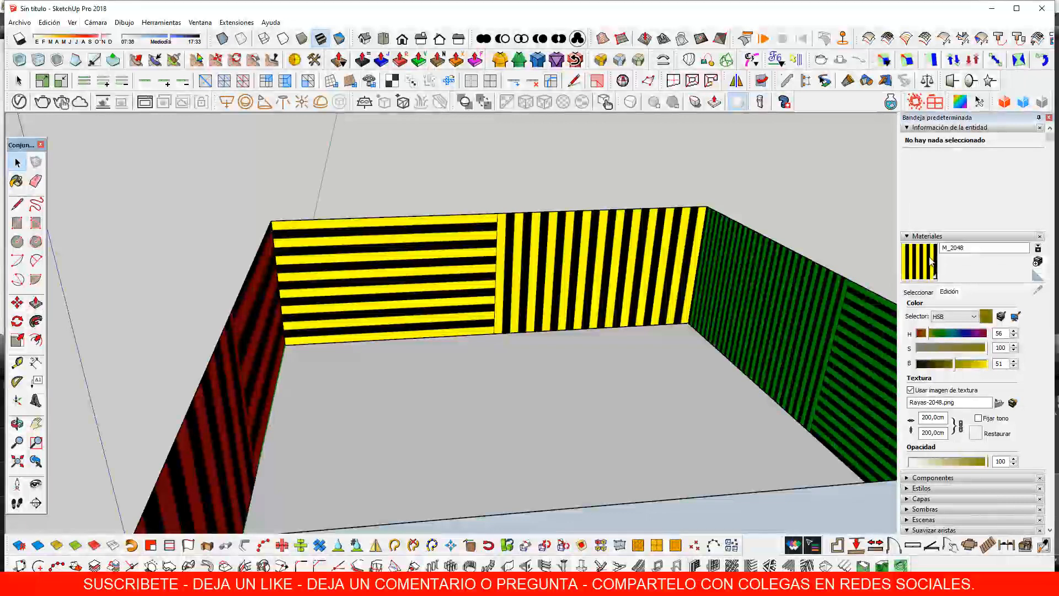
List the materials in the model and select the striped wall components in turn, ending with the green wall
{"action": "left_click", "coordinate": [918, 292]}
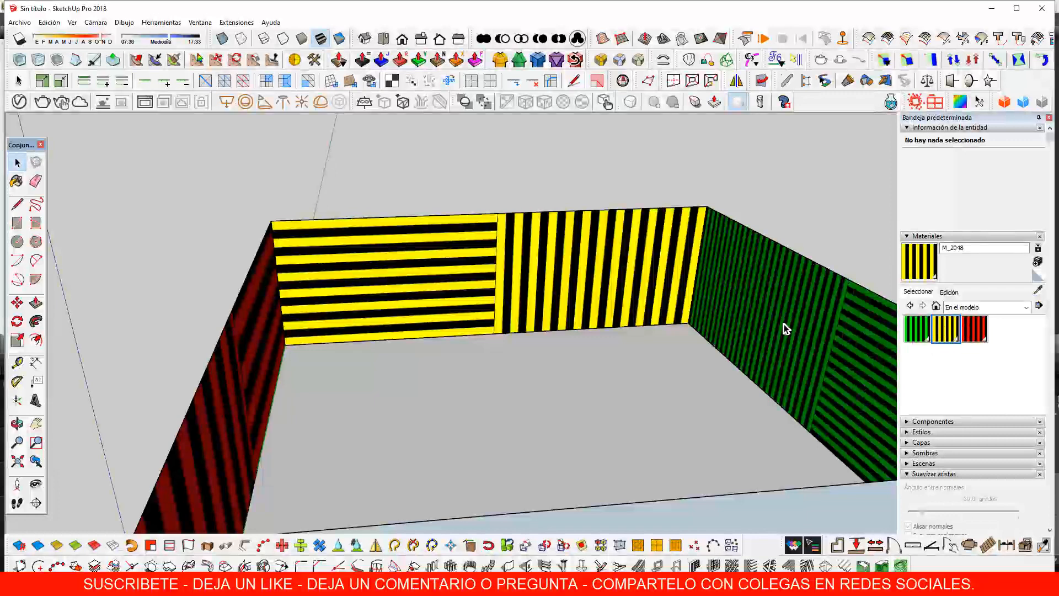
{"action": "middle_click_drag", "start_coordinate": [656, 336], "coordinate": [597, 364]}
{"action": "scroll", "coordinate": [396, 295], "scroll_direction": "up", "scroll_amount": 2}
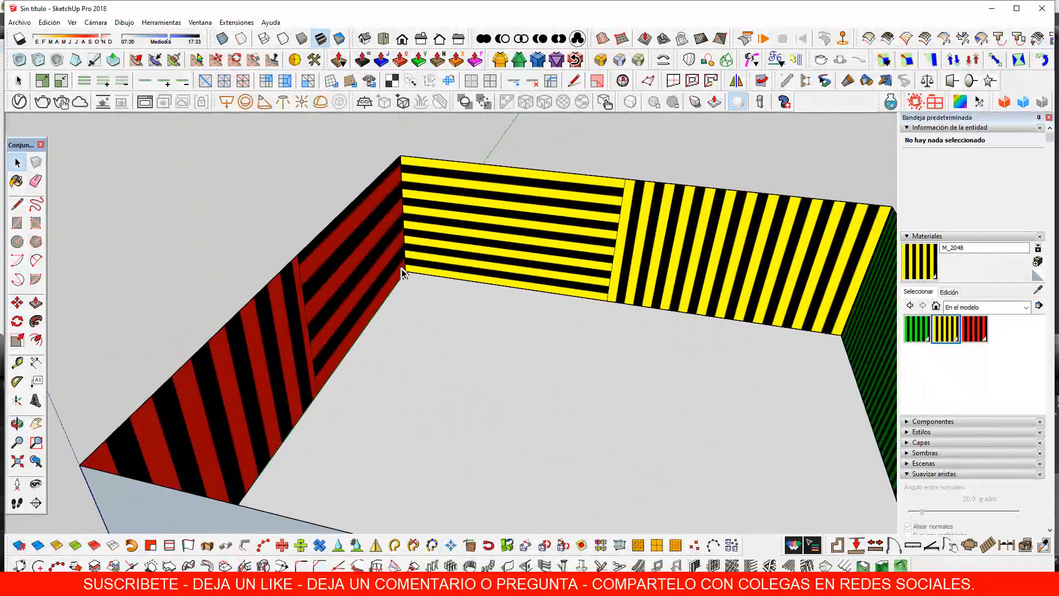
{"action": "left_click", "coordinate": [362, 282]}
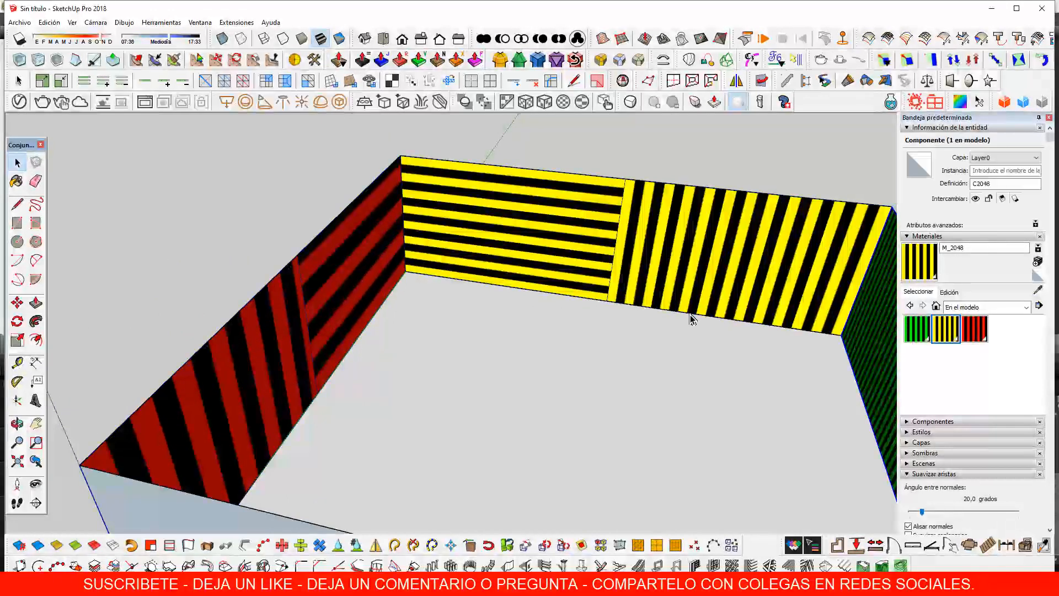
{"action": "left_click", "coordinate": [880, 324]}
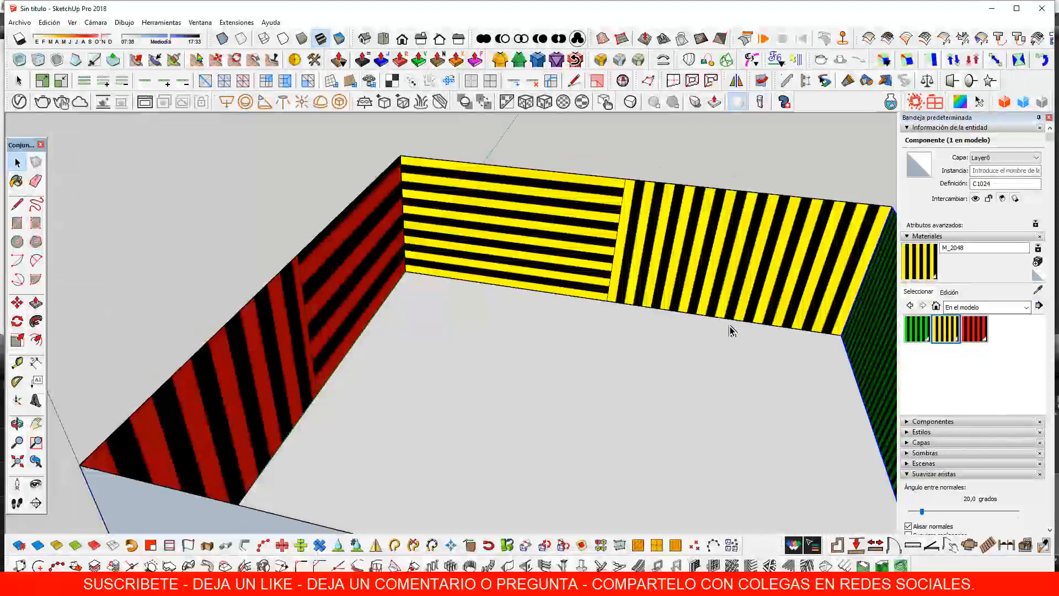
{"action": "middle_click_drag", "start_coordinate": [556, 330], "coordinate": [607, 347]}
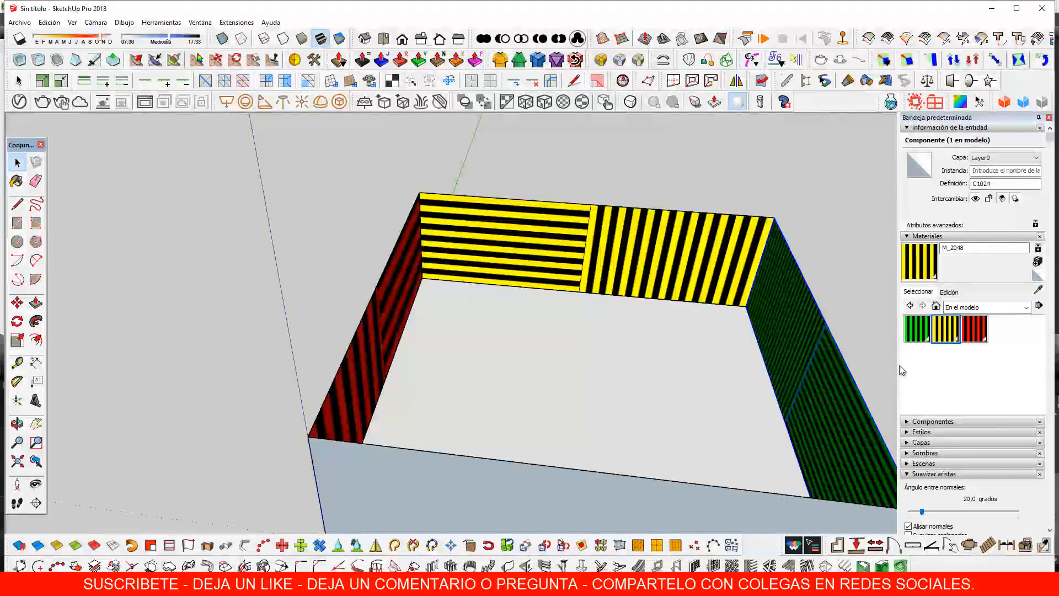
Review the texture image and size settings of the M_1024, M_2048 and M_4096 materials in turn
{"action": "left_click", "coordinate": [918, 328]}
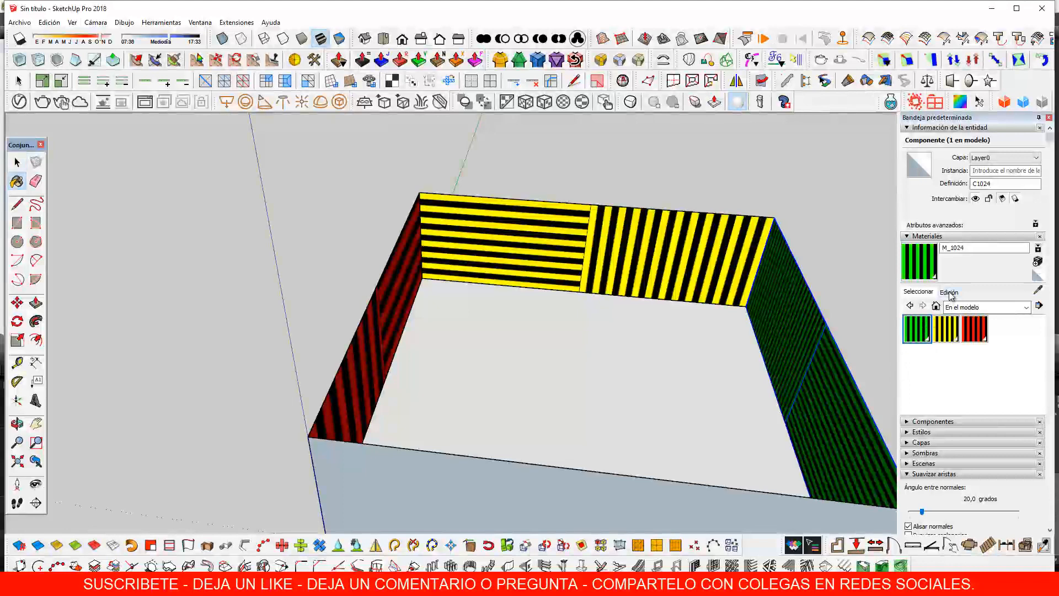
{"action": "left_click", "coordinate": [949, 292]}
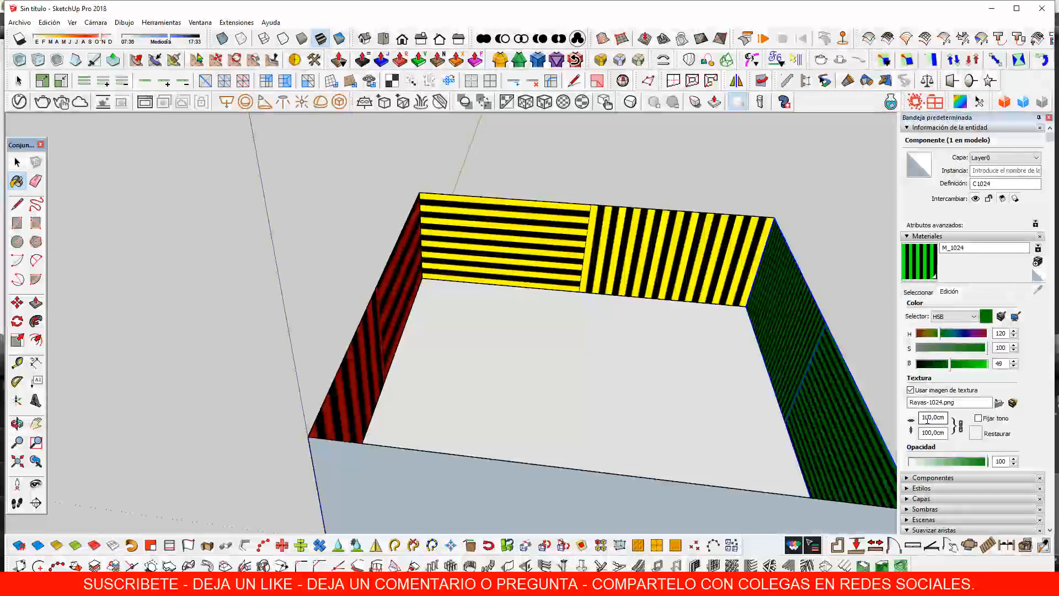
{"action": "left_click", "coordinate": [917, 292]}
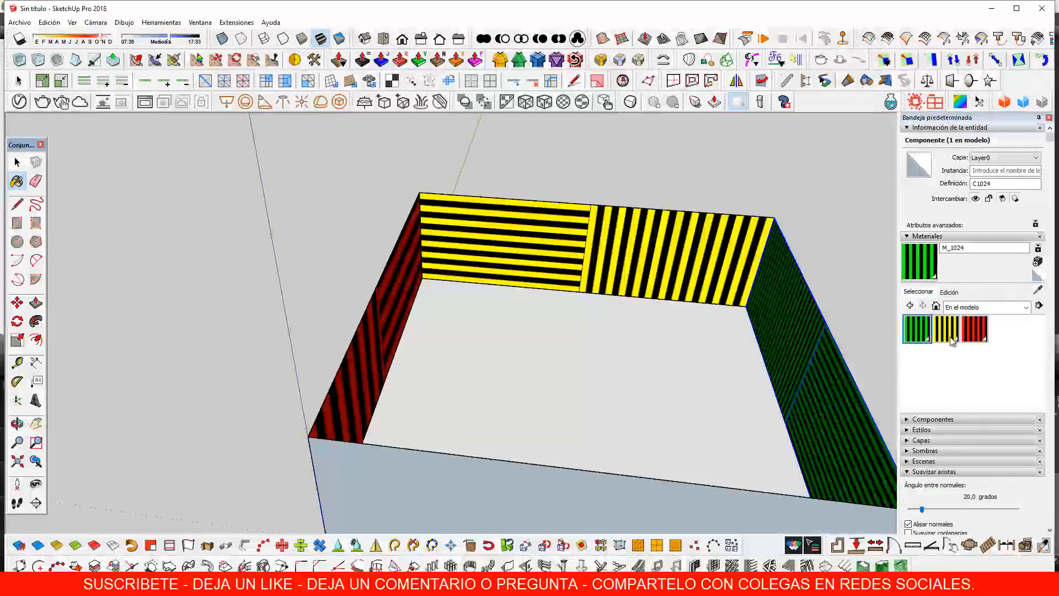
{"action": "left_click", "coordinate": [947, 331]}
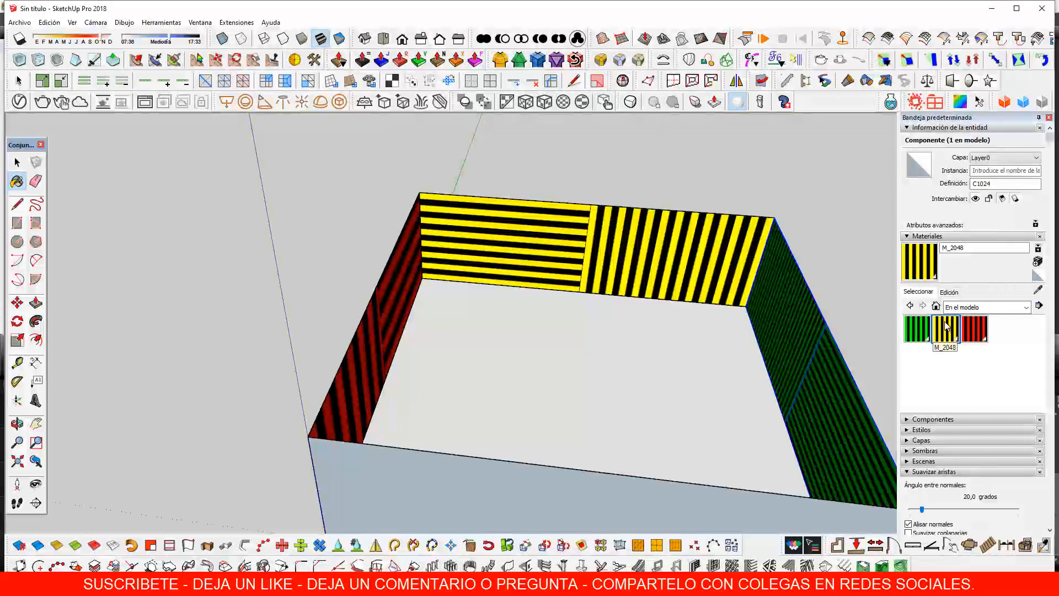
{"action": "left_click", "coordinate": [950, 292]}
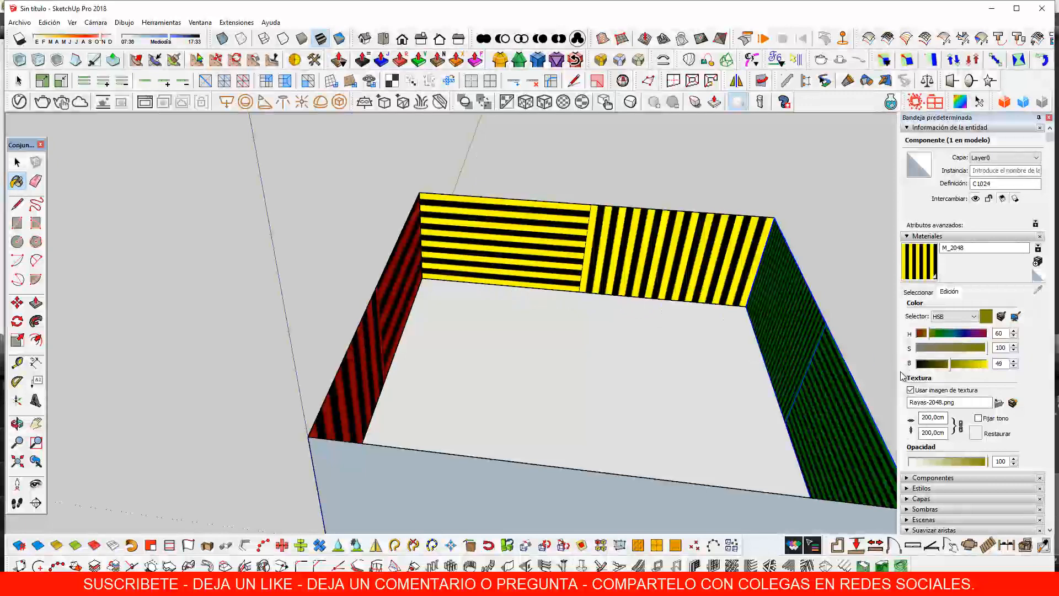
{"action": "left_click", "coordinate": [927, 293]}
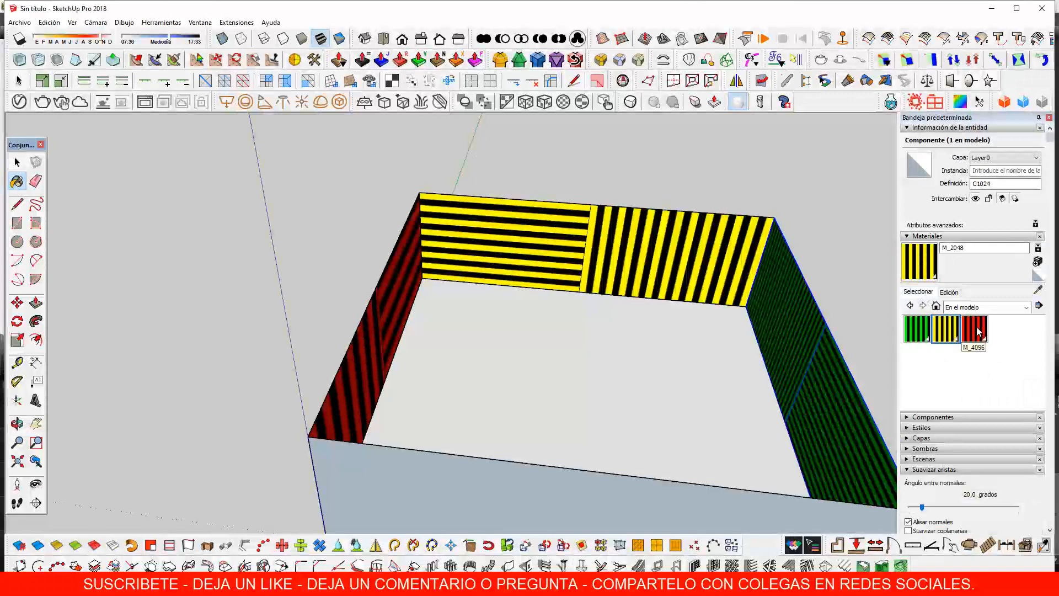
{"action": "left_click", "coordinate": [977, 331]}
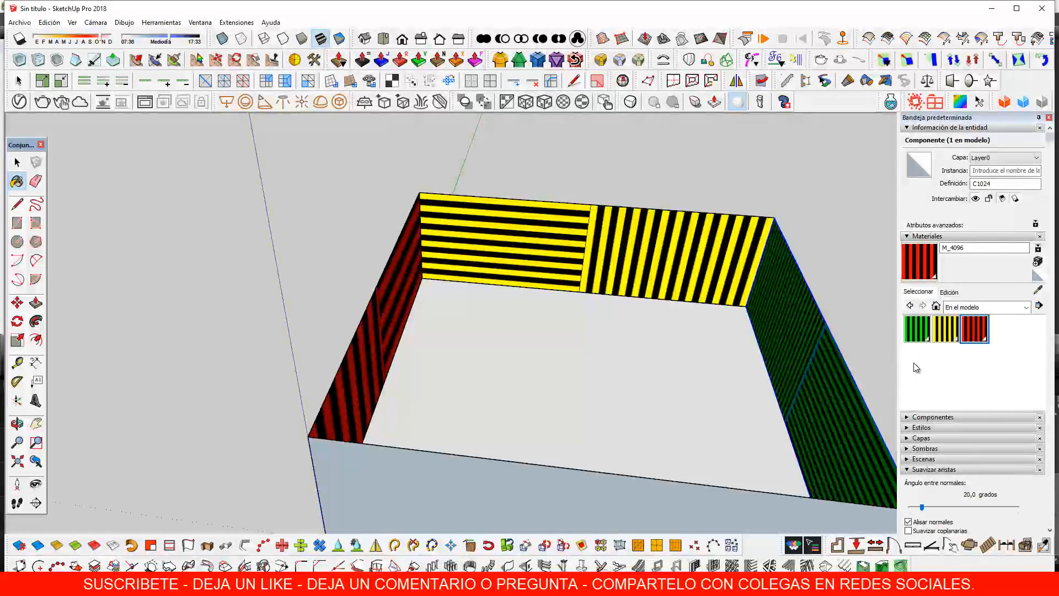
{"action": "left_click", "coordinate": [949, 293]}
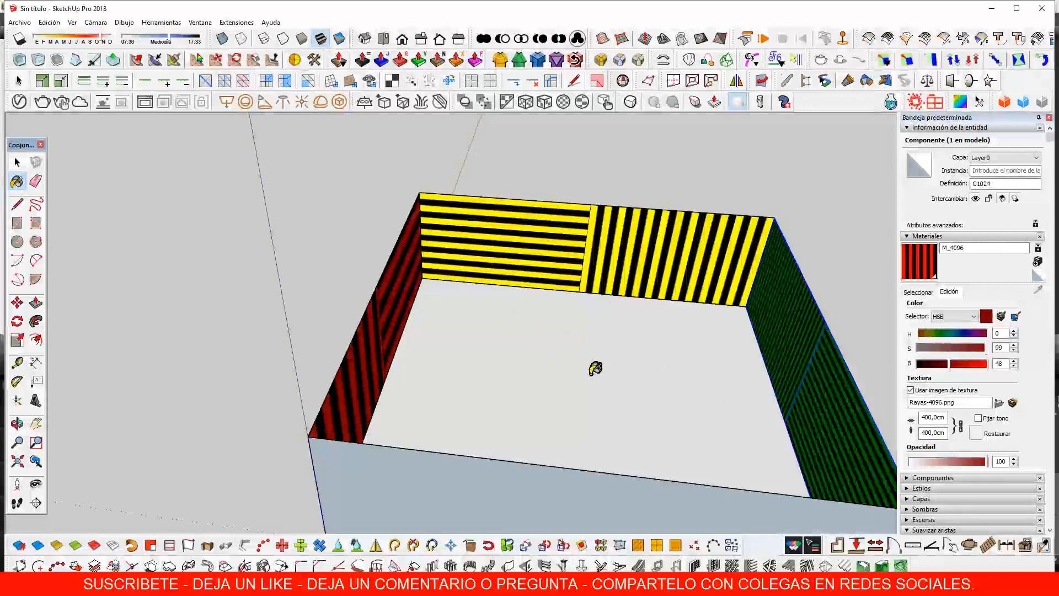
Replace the M_2048 yellow material's texture image with Rayas-2048-02.png from the Texel folder
{"action": "left_click", "coordinate": [918, 292]}
{"action": "middle_click_drag", "start_coordinate": [786, 357], "coordinate": [652, 380]}
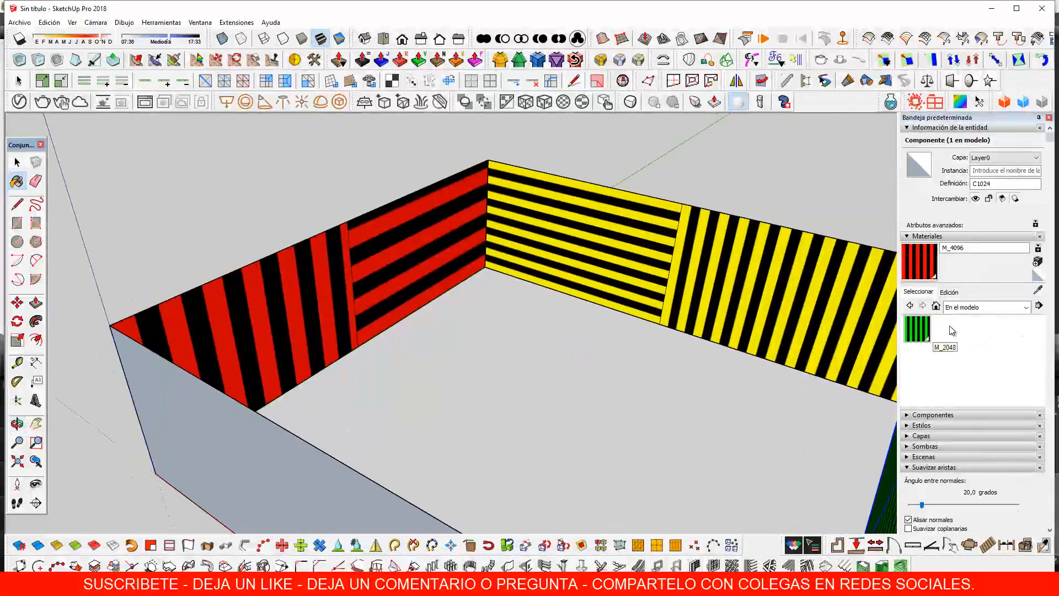
{"action": "left_click", "coordinate": [953, 335]}
{"action": "left_click", "coordinate": [950, 292]}
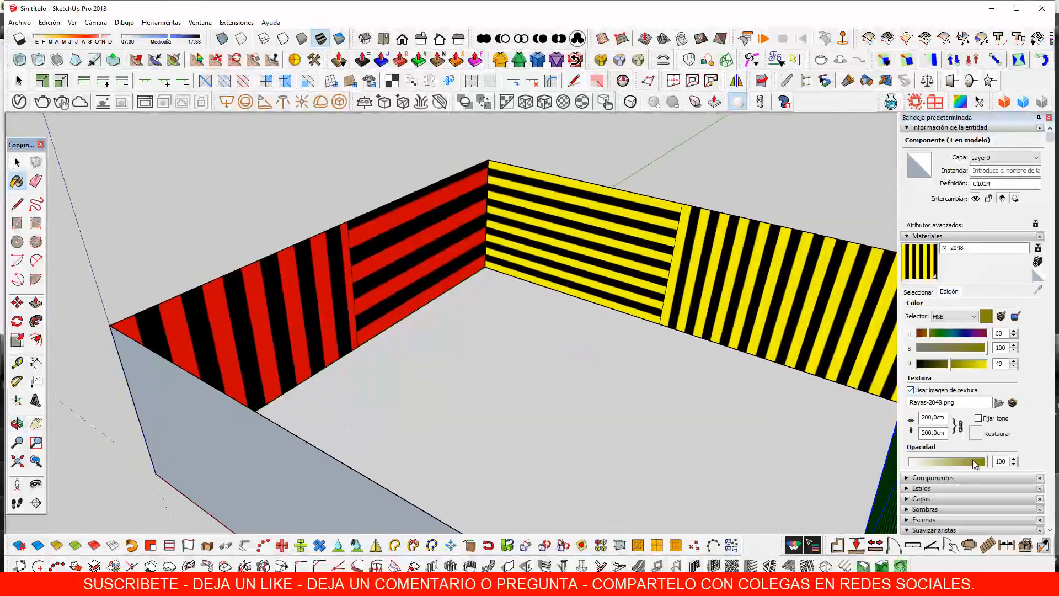
{"action": "left_click", "coordinate": [999, 403]}
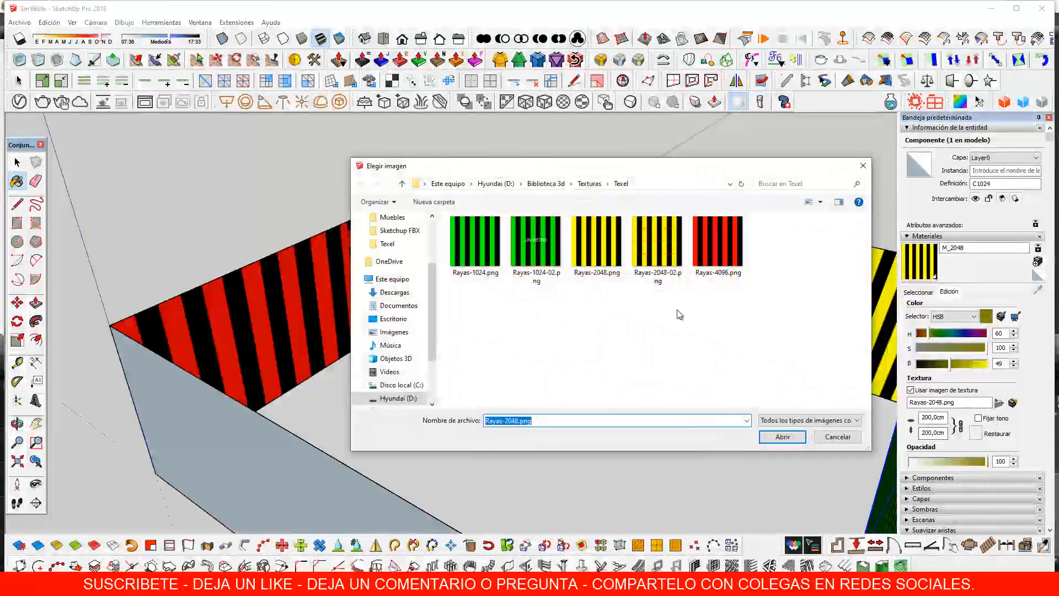
{"action": "left_click", "coordinate": [657, 241]}
{"action": "left_click", "coordinate": [782, 436]}
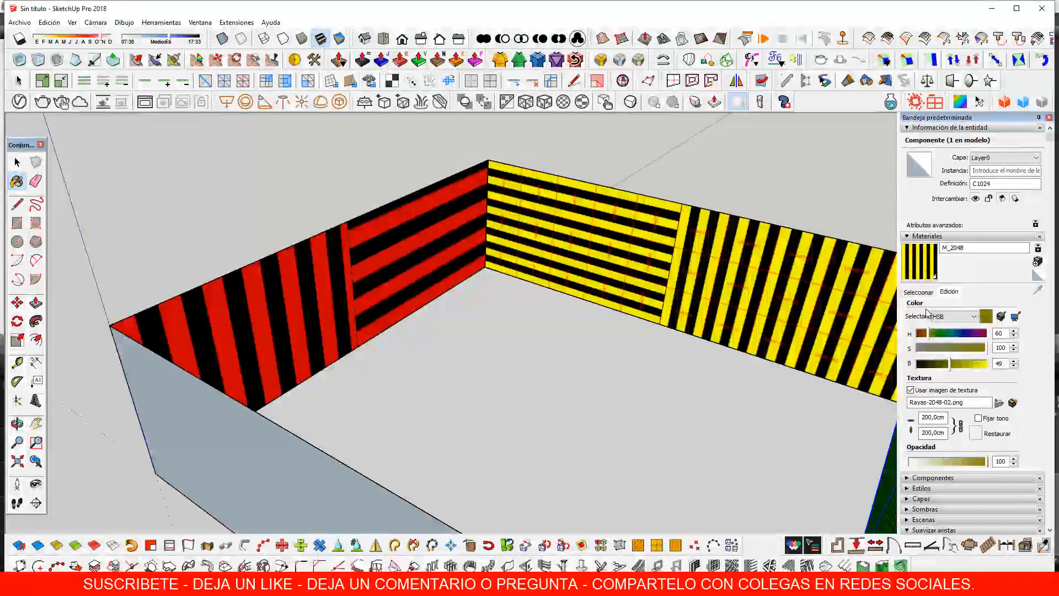
Replace the M_1024 green material's texture image with Rayas-1024-02.png and bring the green wall into view
{"action": "left_click", "coordinate": [919, 293]}
{"action": "left_click", "coordinate": [916, 328]}
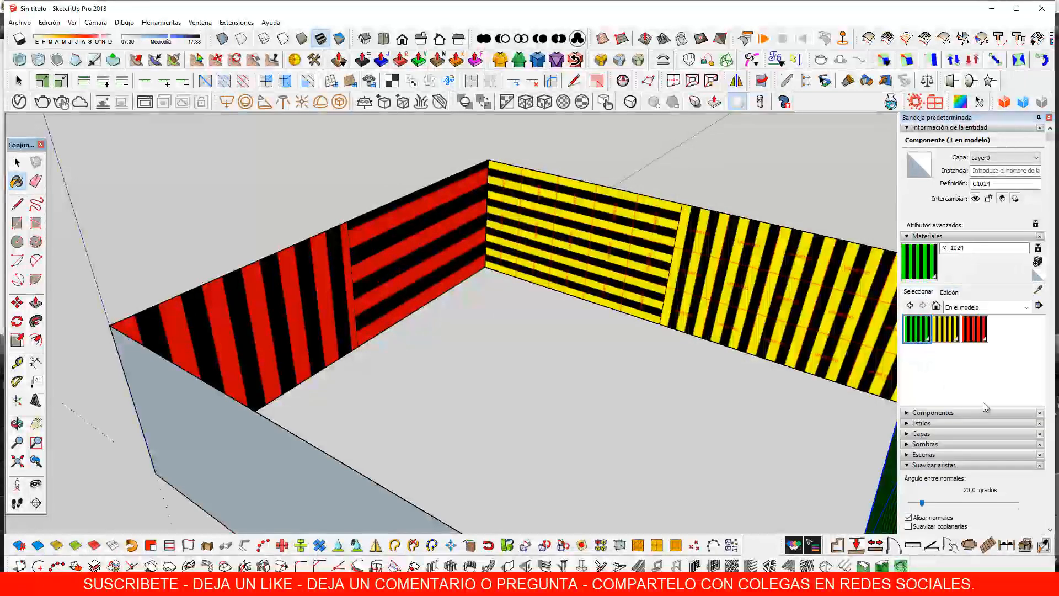
{"action": "left_click", "coordinate": [949, 292]}
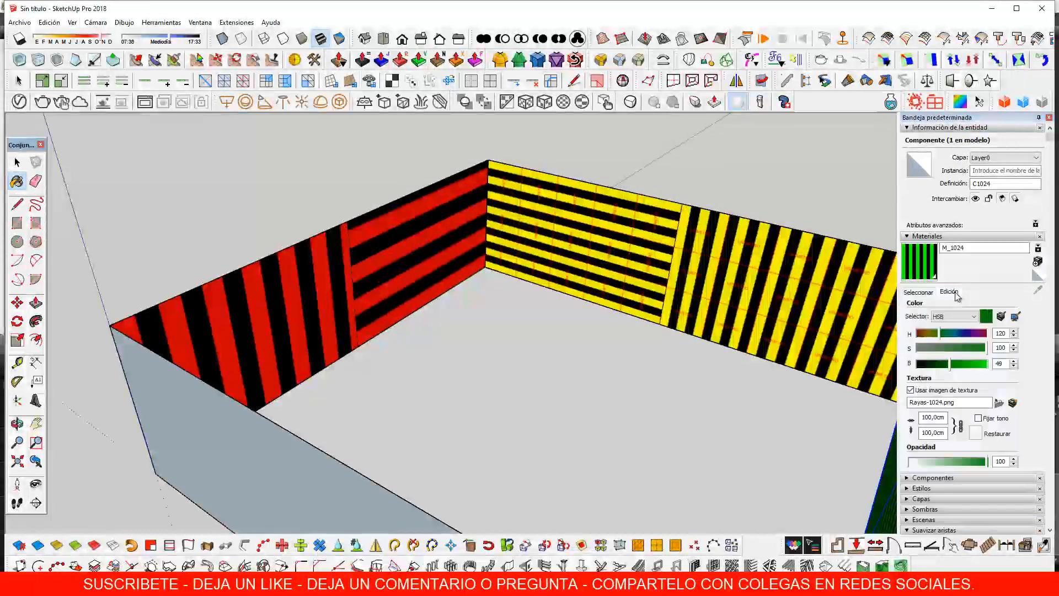
{"action": "left_click", "coordinate": [999, 403]}
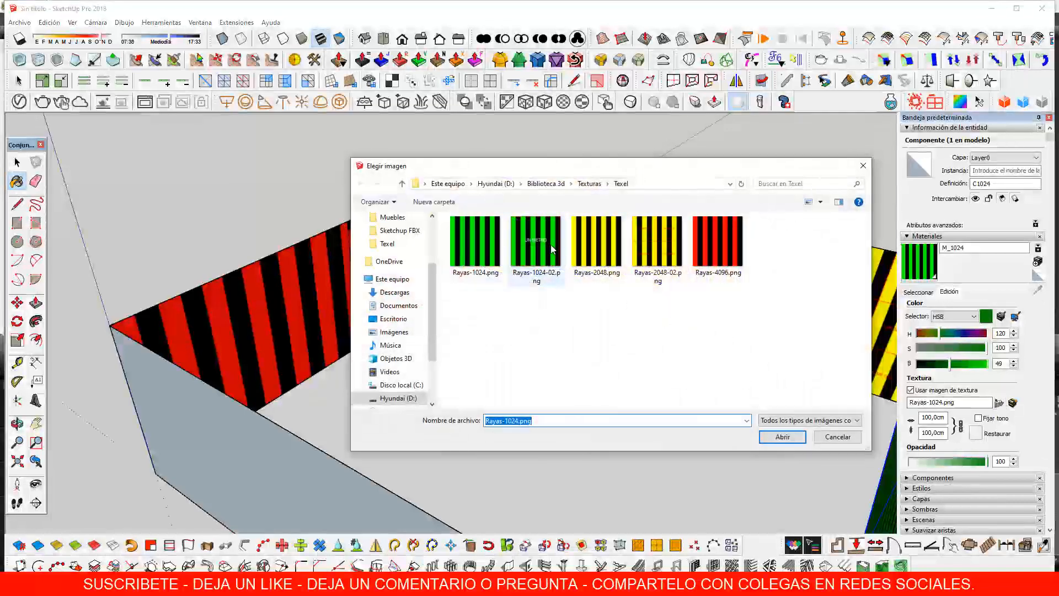
{"action": "left_click", "coordinate": [553, 250]}
{"action": "left_click", "coordinate": [797, 436]}
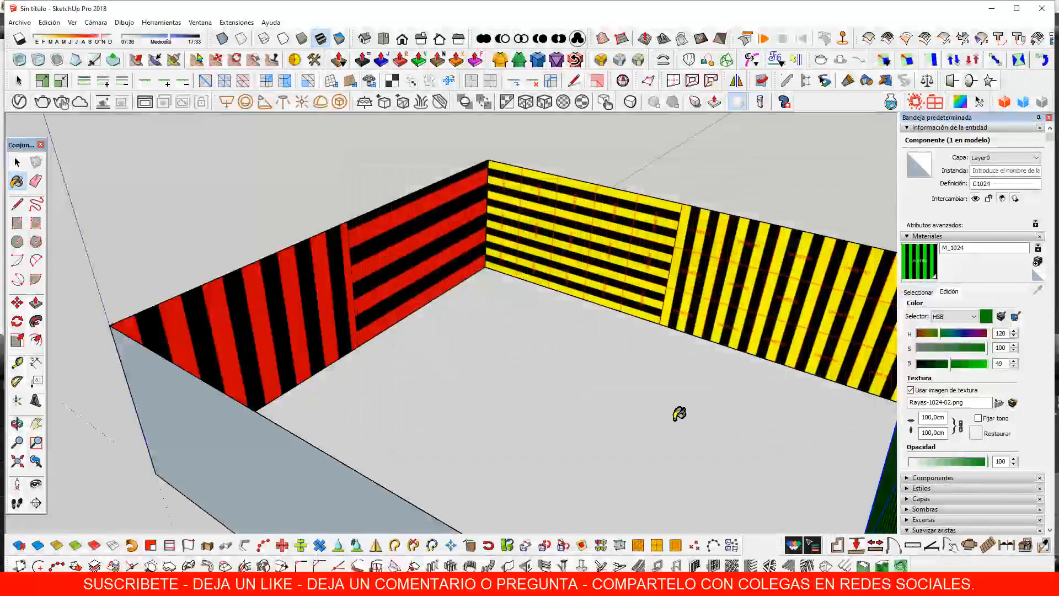
{"action": "middle_click_drag", "start_coordinate": [549, 424], "coordinate": [778, 400]}
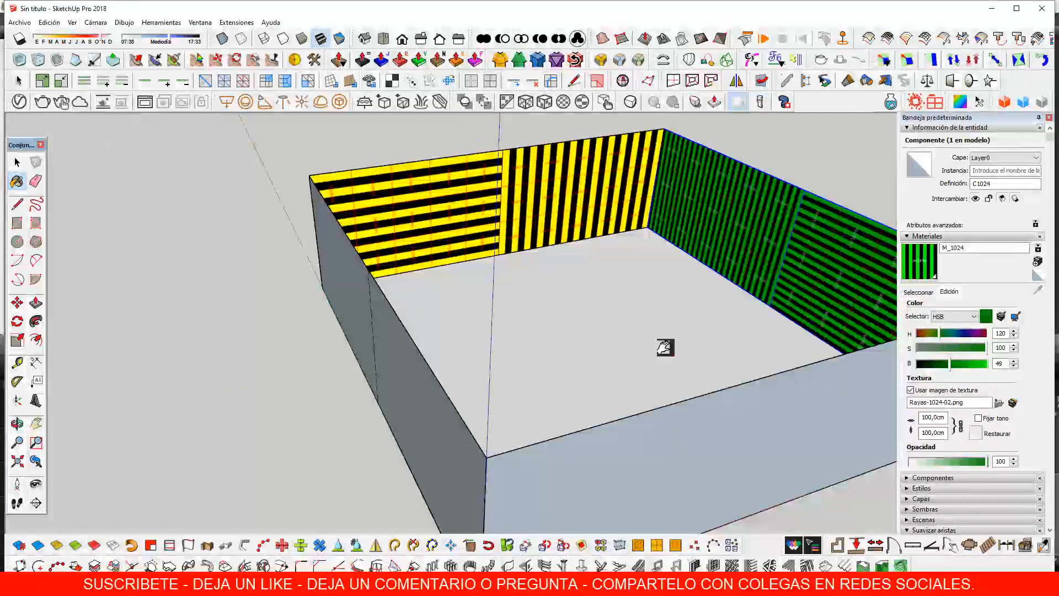
Compare the stripes and lettering on the yellow and green walls at their shared corner, up close and from farther away
{"action": "mouse_move", "coordinate": [665, 347]}
{"action": "middle_mouse_down"}
{"action": "mouse_move", "coordinate": [704, 416]}
{"action": "mouse_move", "coordinate": [665, 341]}
{"action": "middle_mouse_up"}
{"action": "scroll", "coordinate": [574, 246], "scroll_direction": "up", "scroll_amount": 6}
{"action": "middle_click_drag", "start_coordinate": [586, 303], "coordinate": [608, 348]}
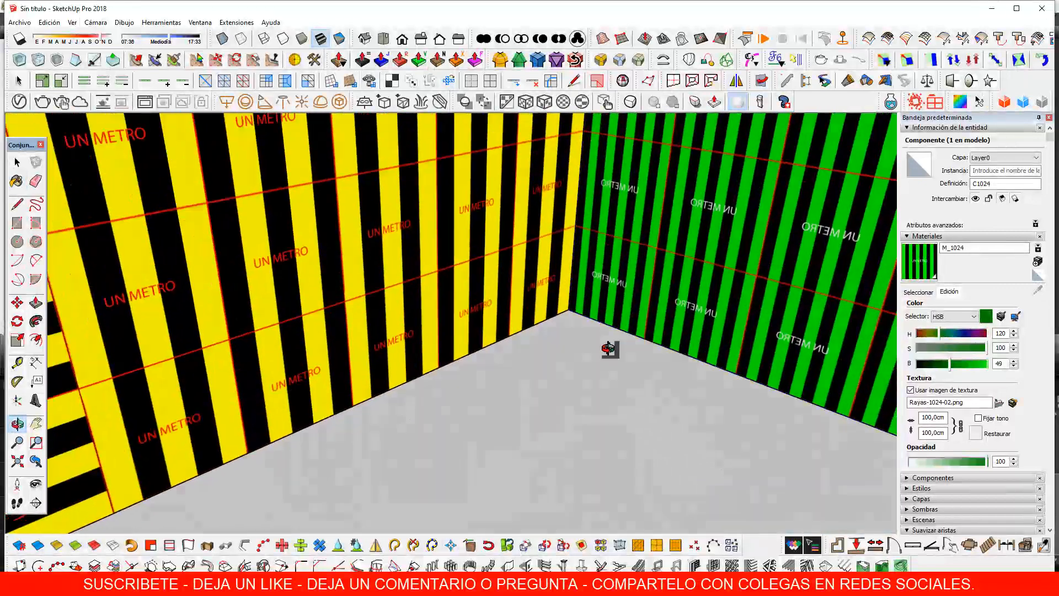
{"action": "left_click_drag", "start_coordinate": [607, 348], "coordinate": [594, 339]}
{"action": "scroll", "coordinate": [593, 340], "scroll_direction": "up", "scroll_amount": 2}
{"action": "mouse_move", "coordinate": [593, 340]}
{"action": "middle_mouse_down"}
{"action": "mouse_move", "coordinate": [570, 395]}
{"action": "mouse_move", "coordinate": [584, 381]}
{"action": "middle_mouse_up"}
{"action": "scroll", "coordinate": [574, 262], "scroll_direction": "up", "scroll_amount": 2}
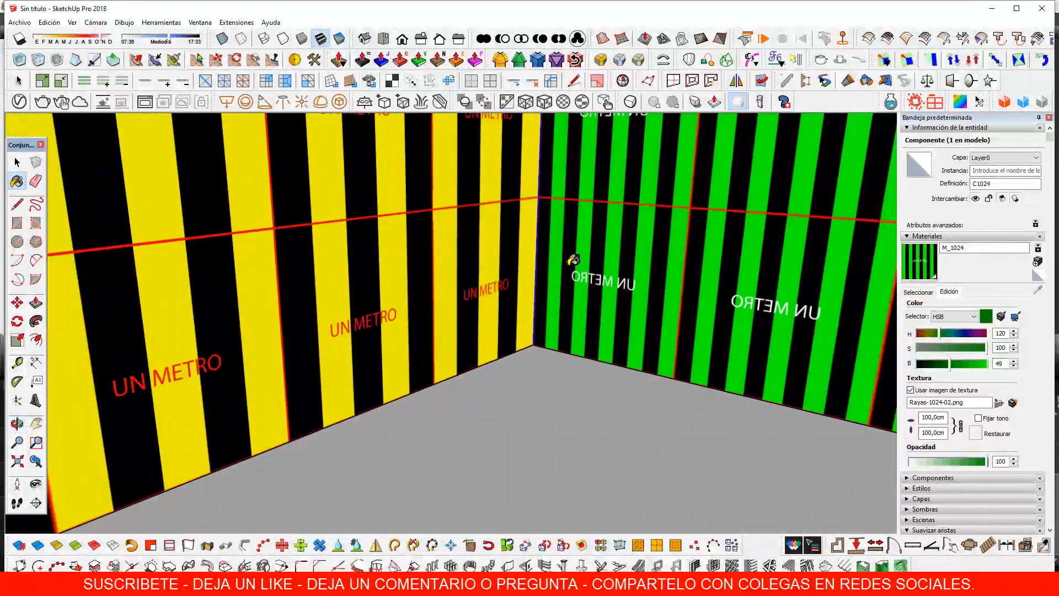
{"action": "key", "text": "space"}
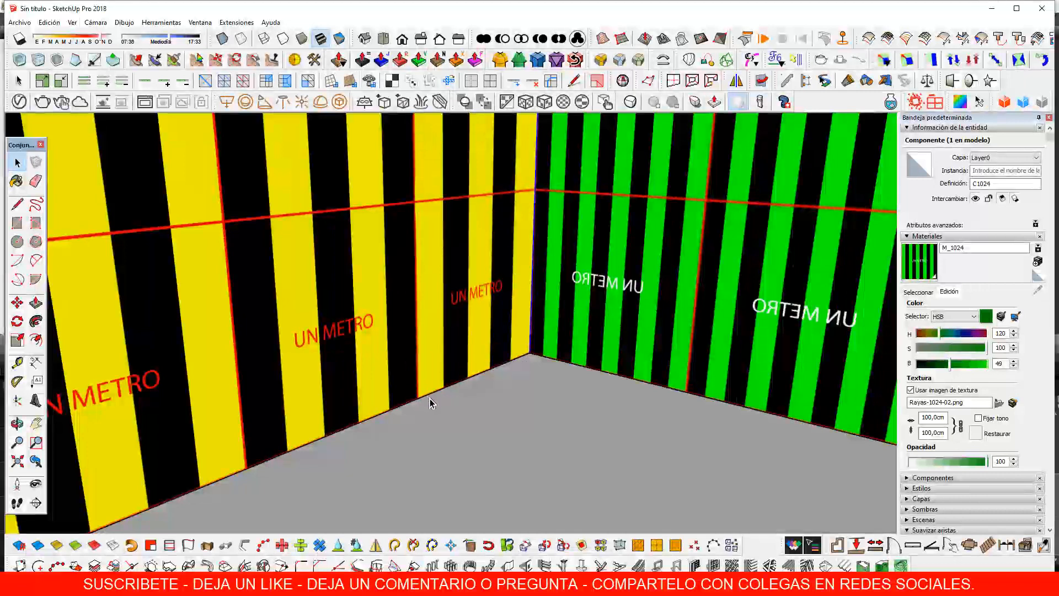
{"action": "scroll", "coordinate": [499, 364], "scroll_direction": "up", "scroll_amount": 1}
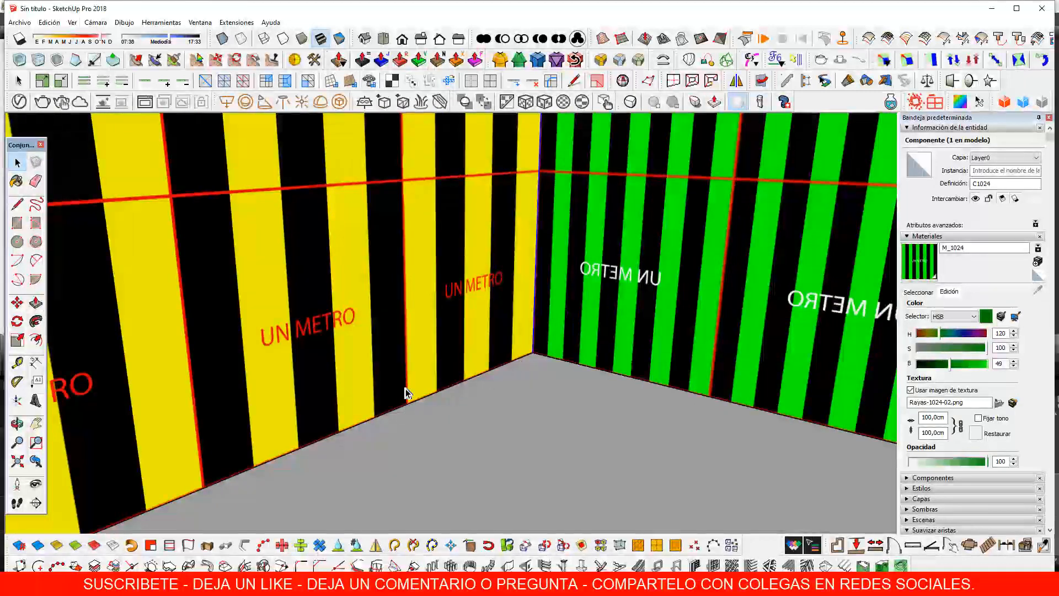
{"action": "scroll", "coordinate": [557, 396], "scroll_direction": "down", "scroll_amount": 4}
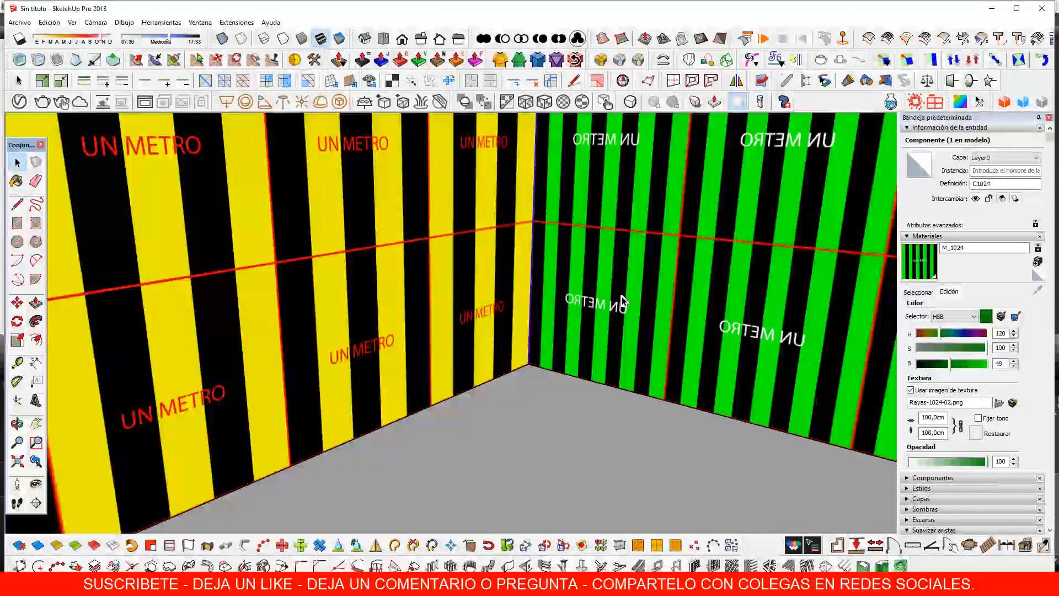
{"action": "mouse_move", "coordinate": [623, 301]}
{"action": "middle_mouse_down"}
{"action": "mouse_move", "coordinate": [523, 384]}
{"action": "mouse_move", "coordinate": [610, 445]}
{"action": "mouse_move", "coordinate": [565, 363]}
{"action": "middle_mouse_up"}
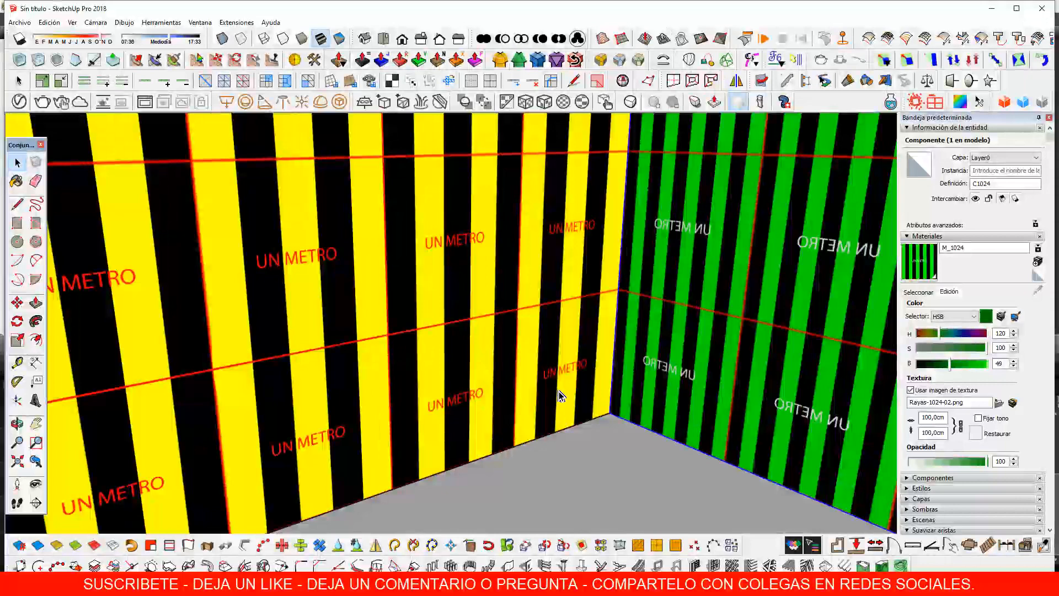
{"action": "scroll", "coordinate": [555, 309], "scroll_direction": "down", "scroll_amount": 4}
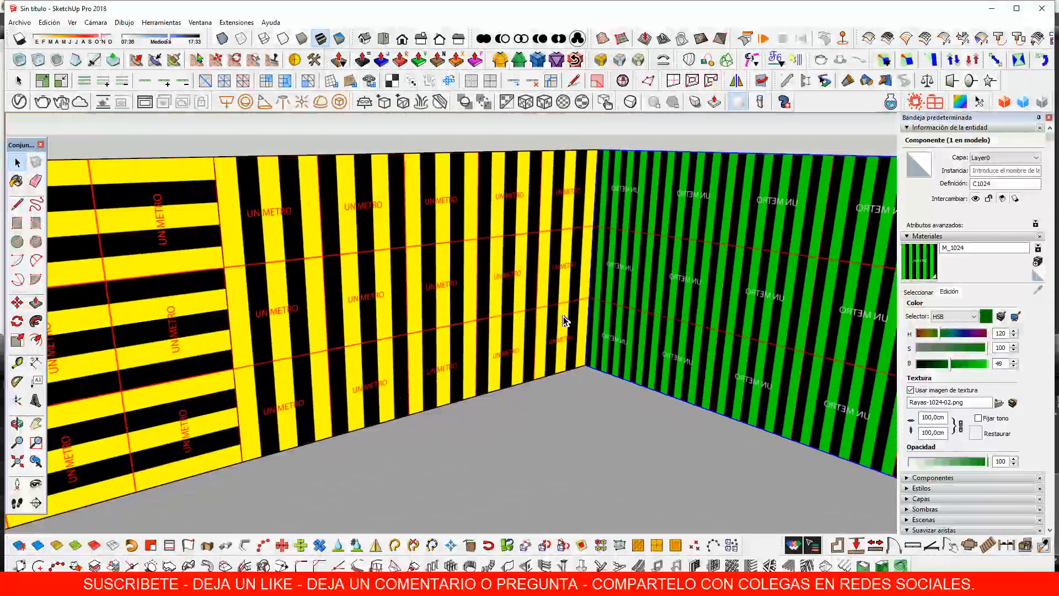
{"action": "scroll", "coordinate": [562, 320], "scroll_direction": "down", "scroll_amount": 6}
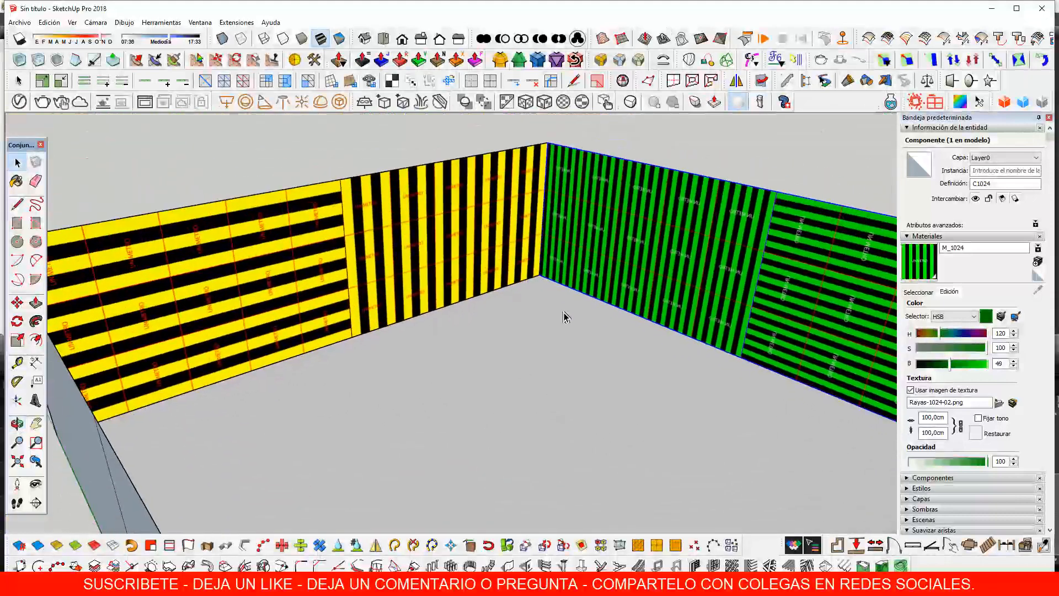
{"action": "scroll", "coordinate": [562, 320], "scroll_direction": "down", "scroll_amount": 6}
{"action": "middle_click_drag", "start_coordinate": [567, 324], "coordinate": [562, 352]}
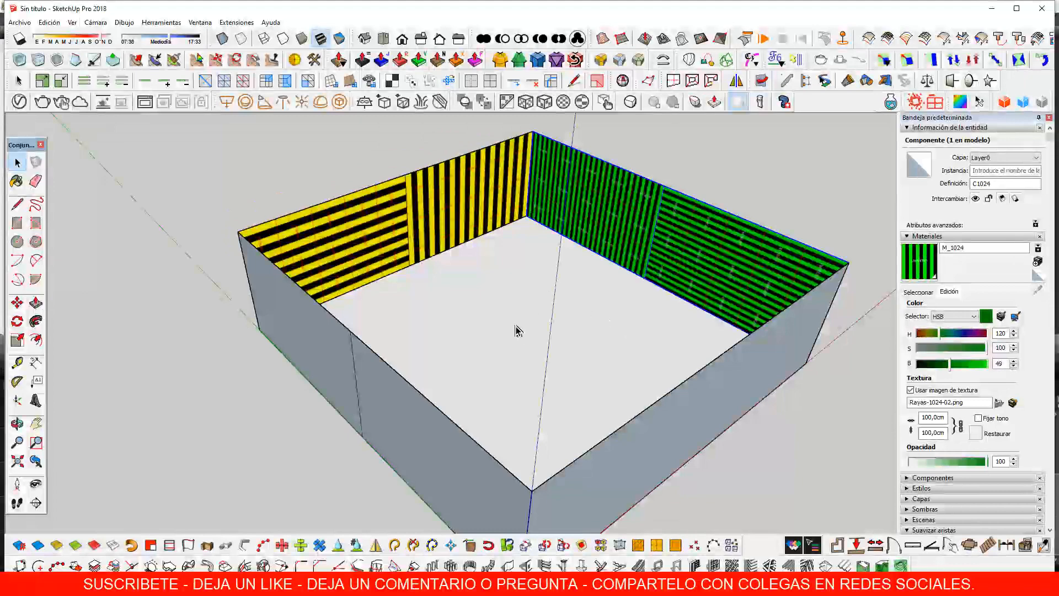
{"action": "middle_click_drag", "start_coordinate": [520, 332], "coordinate": [549, 286]}
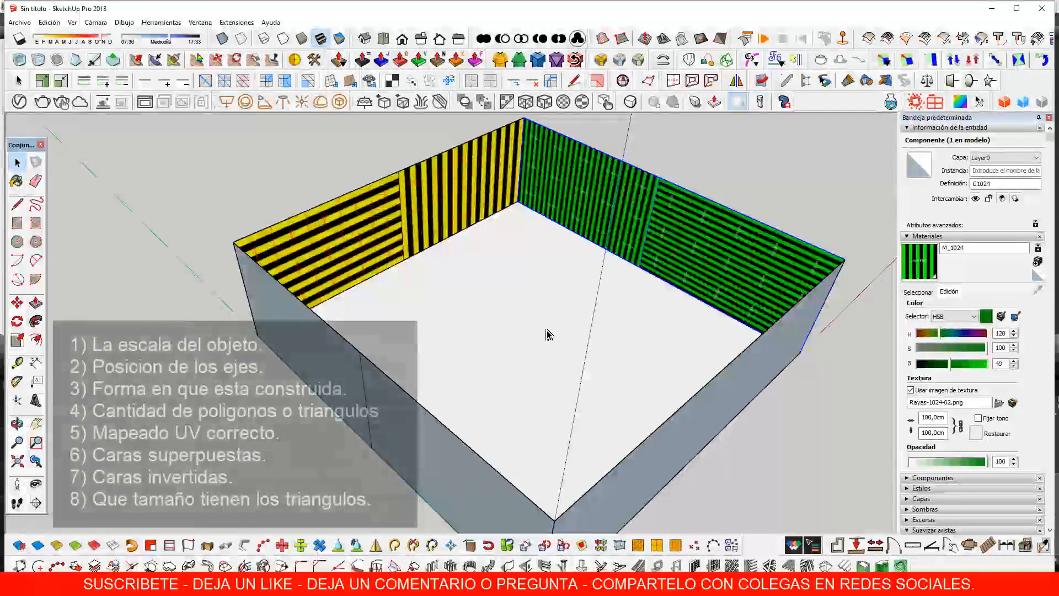
{"action": "middle_click_drag", "start_coordinate": [550, 338], "coordinate": [553, 386], "text": "shift"}
{"action": "scroll", "coordinate": [558, 303], "scroll_direction": "up", "scroll_amount": 6}
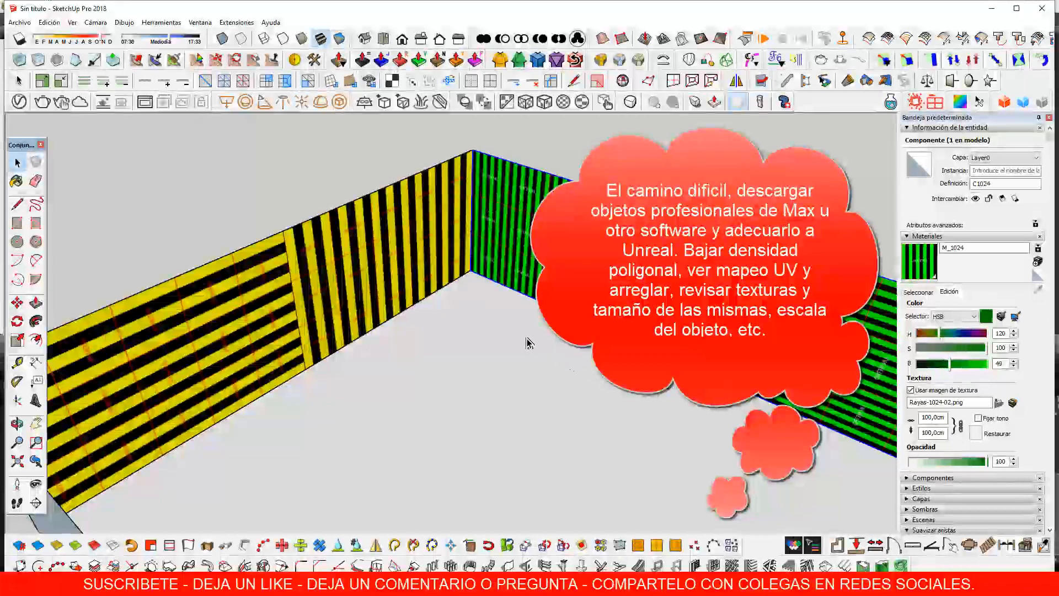
{"action": "middle_click_drag", "start_coordinate": [530, 344], "coordinate": [526, 371]}
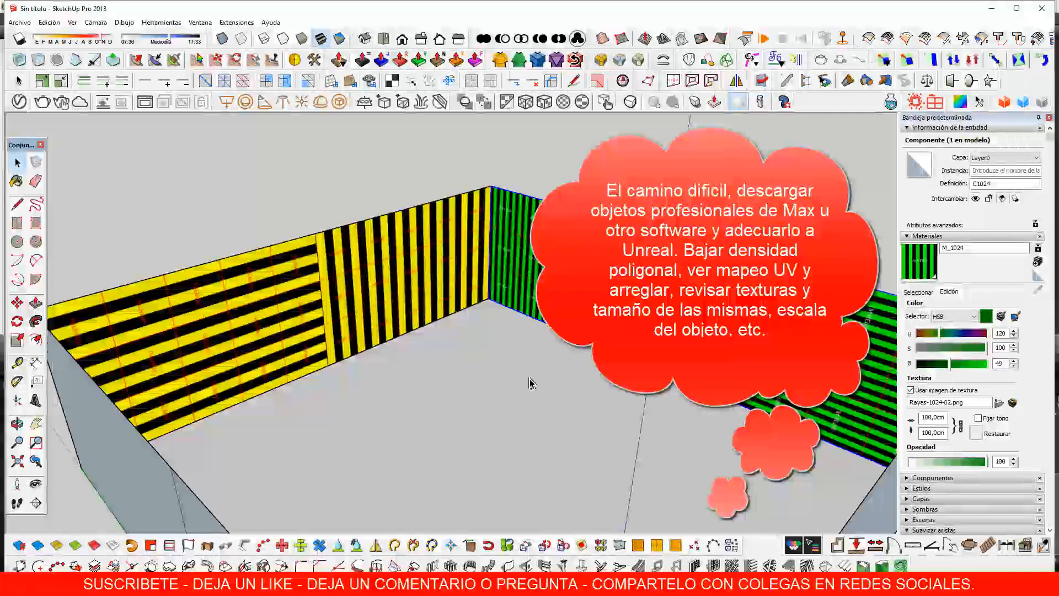
{"action": "middle_click_drag", "start_coordinate": [499, 374], "coordinate": [569, 373]}
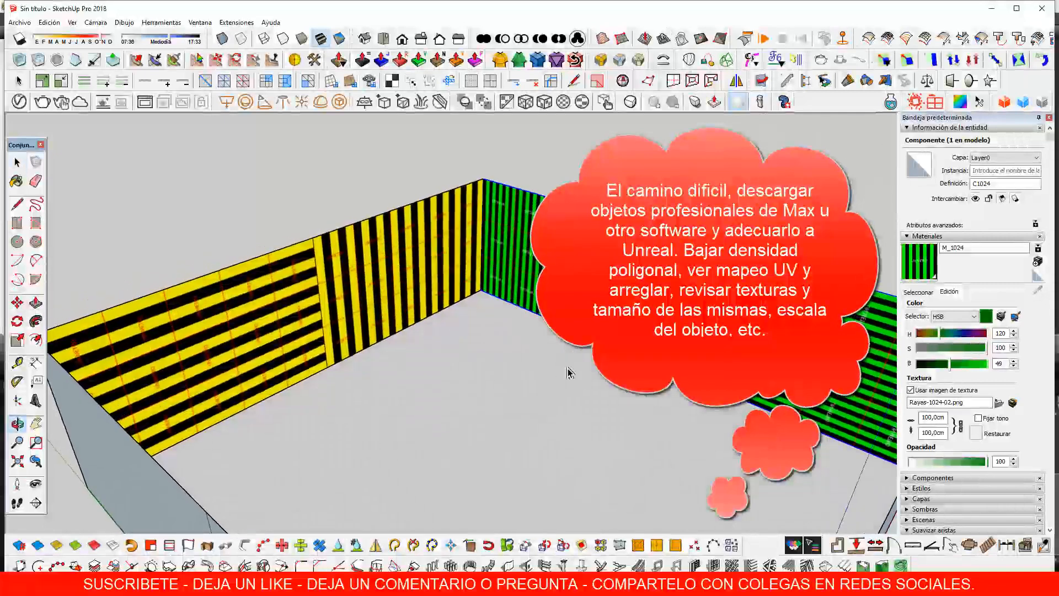
{"action": "scroll", "coordinate": [543, 360], "scroll_direction": "up", "scroll_amount": 3}
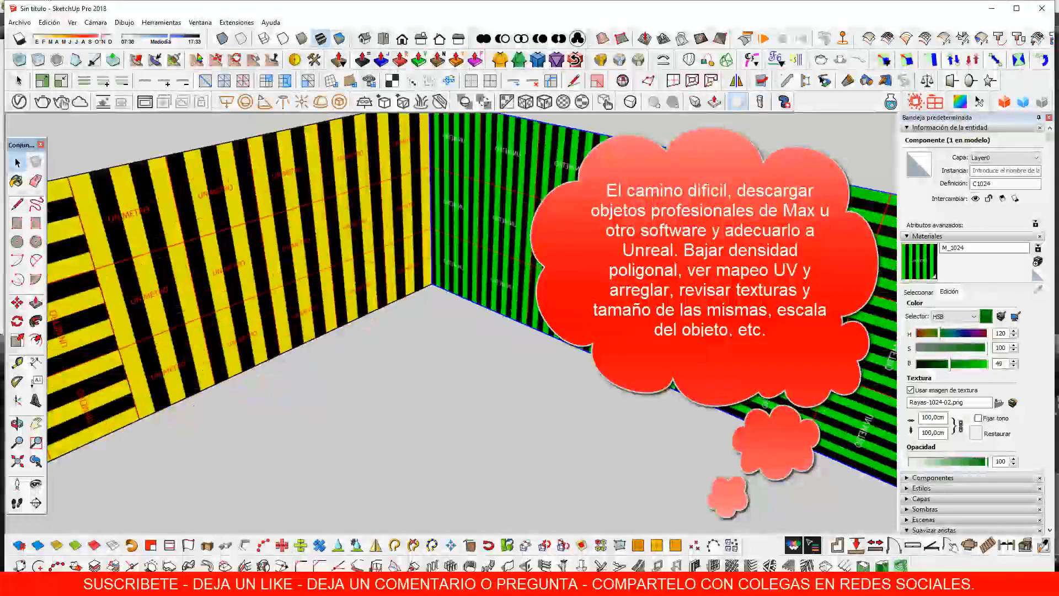
{"action": "scroll", "coordinate": [544, 362], "scroll_direction": "down", "scroll_amount": 3}
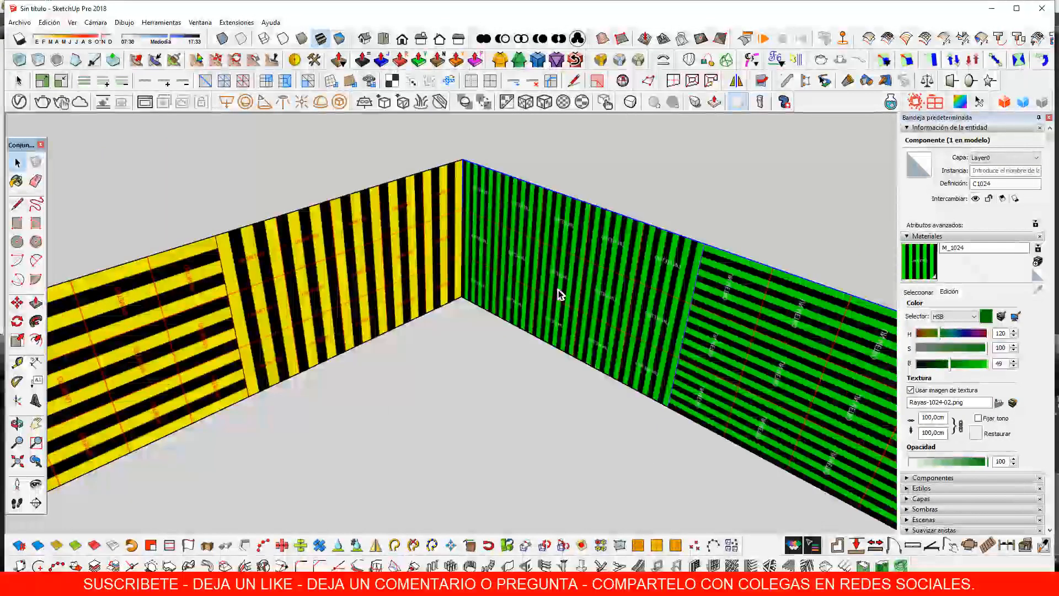
{"action": "scroll", "coordinate": [558, 294], "scroll_direction": "down", "scroll_amount": 1}
{"action": "scroll", "coordinate": [546, 326], "scroll_direction": "up", "scroll_amount": 4}
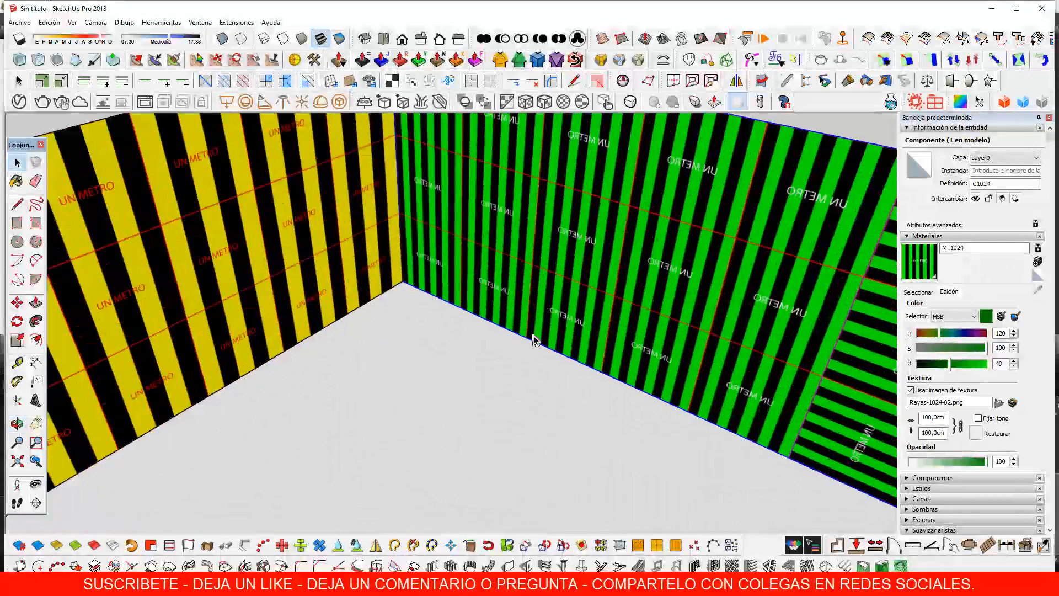
{"action": "scroll", "coordinate": [533, 342], "scroll_direction": "down", "scroll_amount": 1}
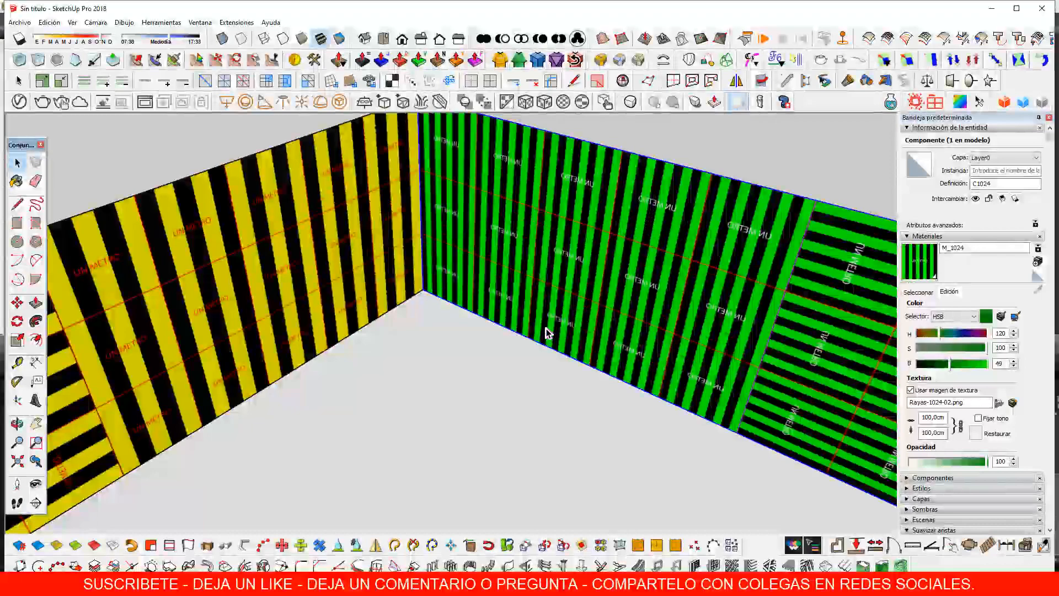
Copy the vertical dividing edge of the plain white wall 2 cm sideways along the wall to outline a narrow strip
{"action": "scroll", "coordinate": [546, 330], "scroll_direction": "down", "scroll_amount": 5}
{"action": "middle_click_drag", "start_coordinate": [485, 331], "coordinate": [783, 358]}
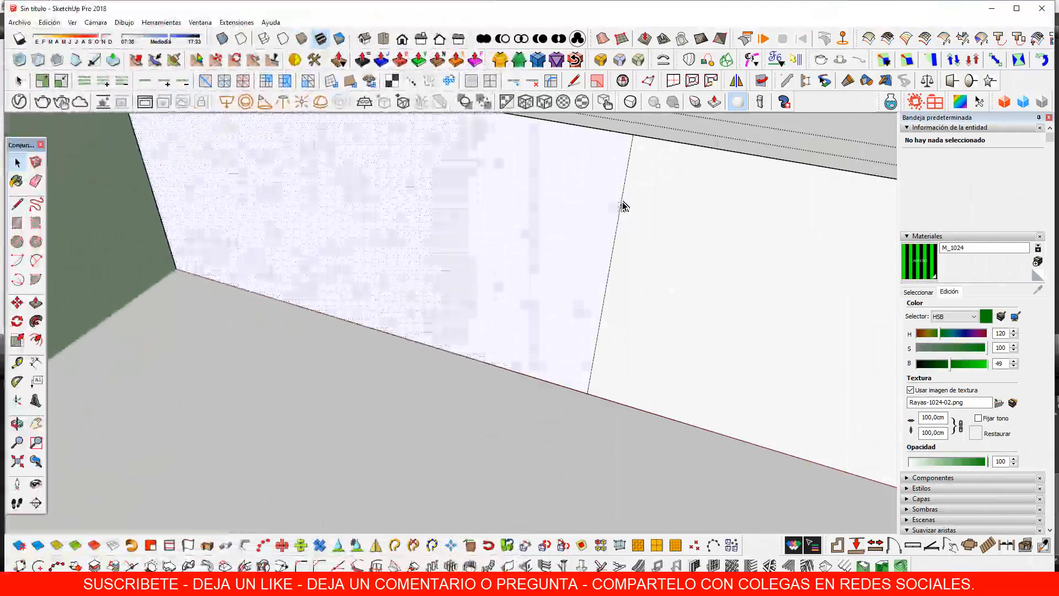
{"action": "left_click", "coordinate": [621, 213]}
{"action": "scroll", "coordinate": [634, 216], "scroll_direction": "up", "scroll_amount": 2}
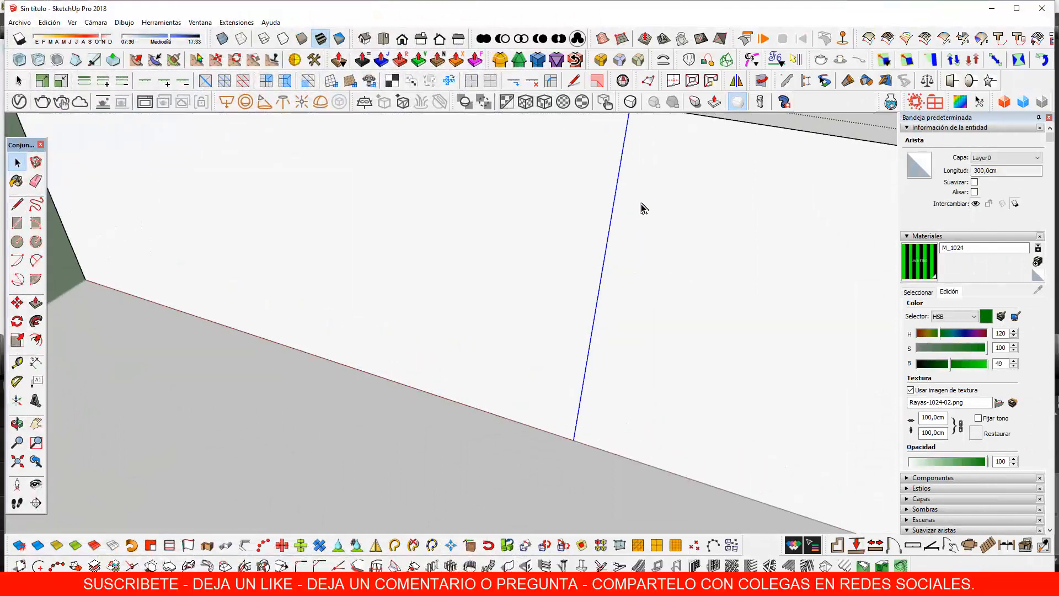
{"action": "scroll", "coordinate": [655, 196], "scroll_direction": "down", "scroll_amount": 1}
{"action": "scroll", "coordinate": [642, 169], "scroll_direction": "down", "scroll_amount": 2}
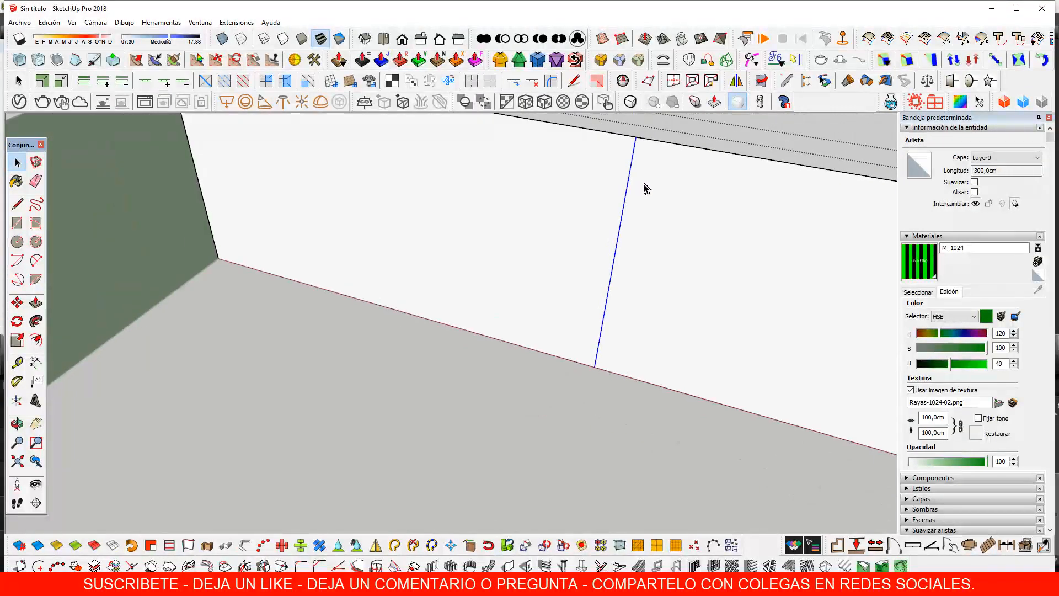
{"action": "key", "text": "m"}
{"action": "left_click", "coordinate": [636, 137]}
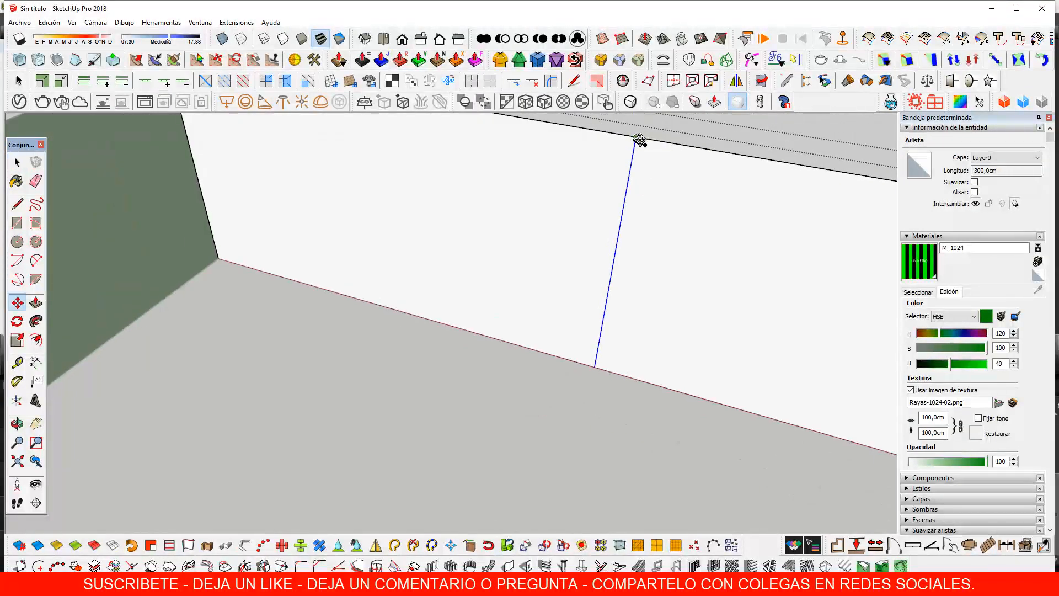
{"action": "key", "text": "ctrl"}
{"action": "type", "text": "2"}
{"action": "key", "text": "Return"}
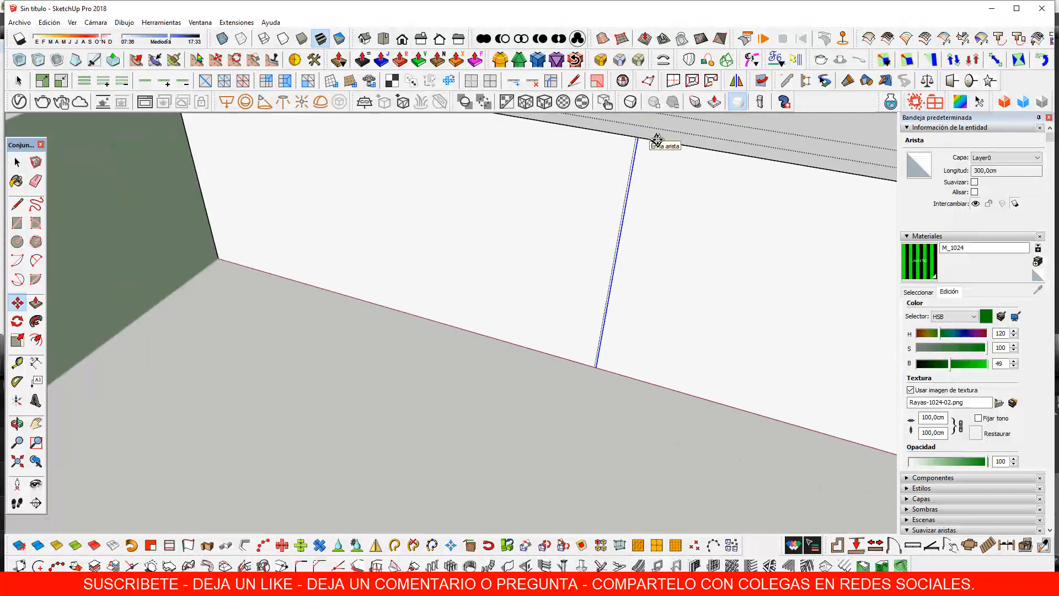
Push the narrow strip between the two vertical edges into the wall to form a vertical groove
{"action": "scroll", "coordinate": [624, 155], "scroll_direction": "up", "scroll_amount": 2}
{"action": "middle_click_drag", "start_coordinate": [679, 173], "coordinate": [653, 191]}
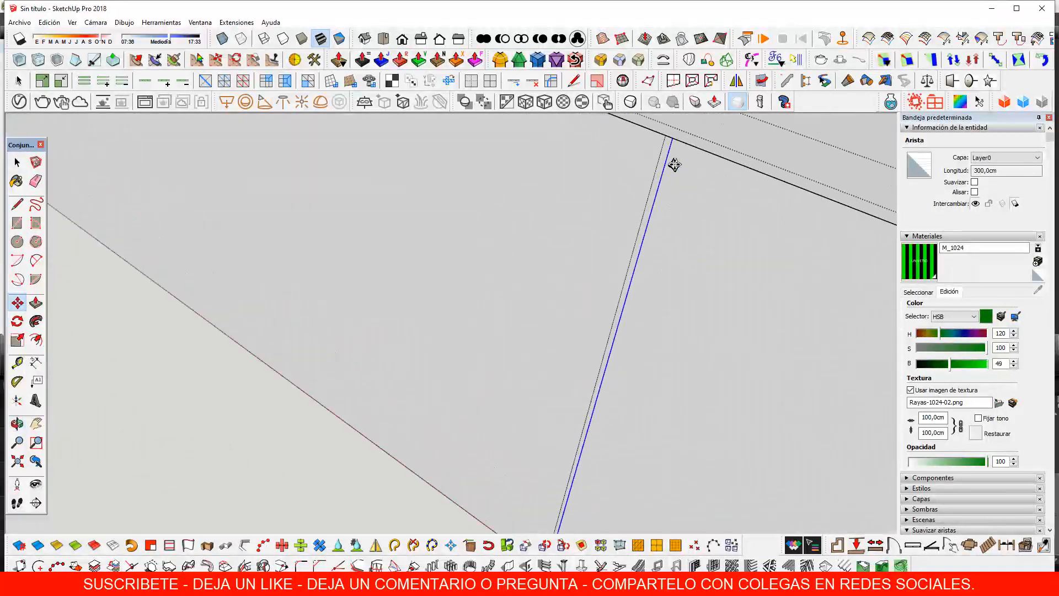
{"action": "scroll", "coordinate": [670, 165], "scroll_direction": "up", "scroll_amount": 2}
{"action": "key", "text": "p"}
{"action": "left_click", "coordinate": [657, 168]}
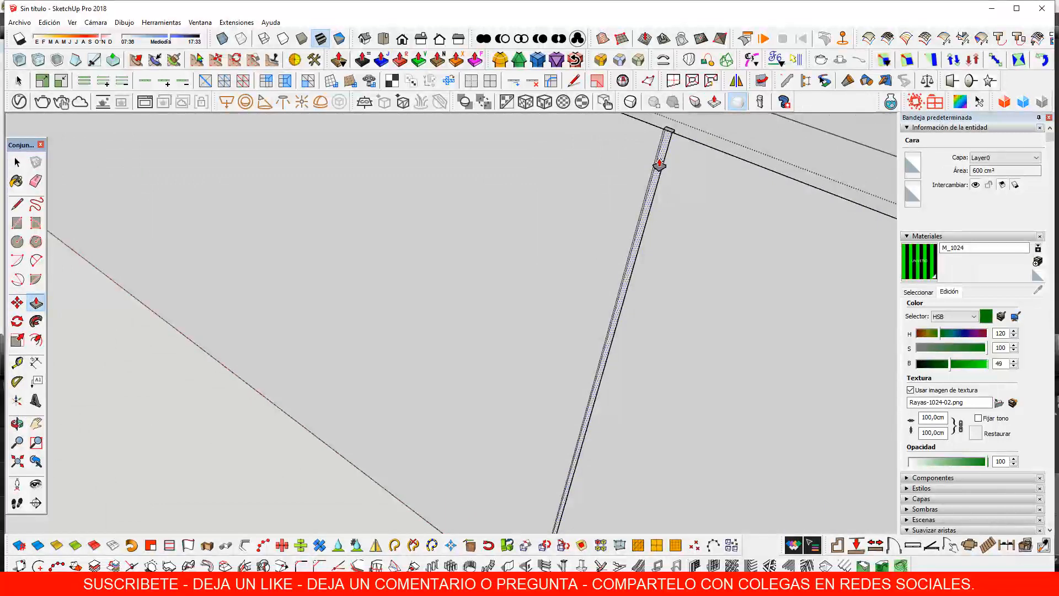
{"action": "key", "text": "Return"}
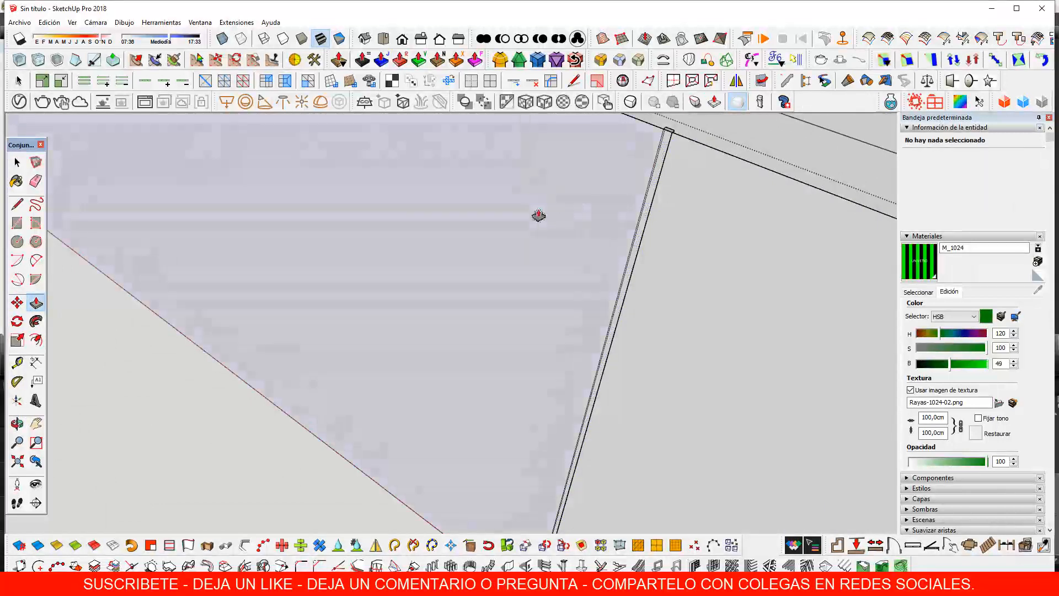
Examine the depth and side faces of the vertical groove in the white wall from several angles and distances
{"action": "scroll", "coordinate": [535, 267], "scroll_direction": "down", "scroll_amount": 2}
{"action": "middle_click_drag", "start_coordinate": [535, 267], "coordinate": [610, 225]}
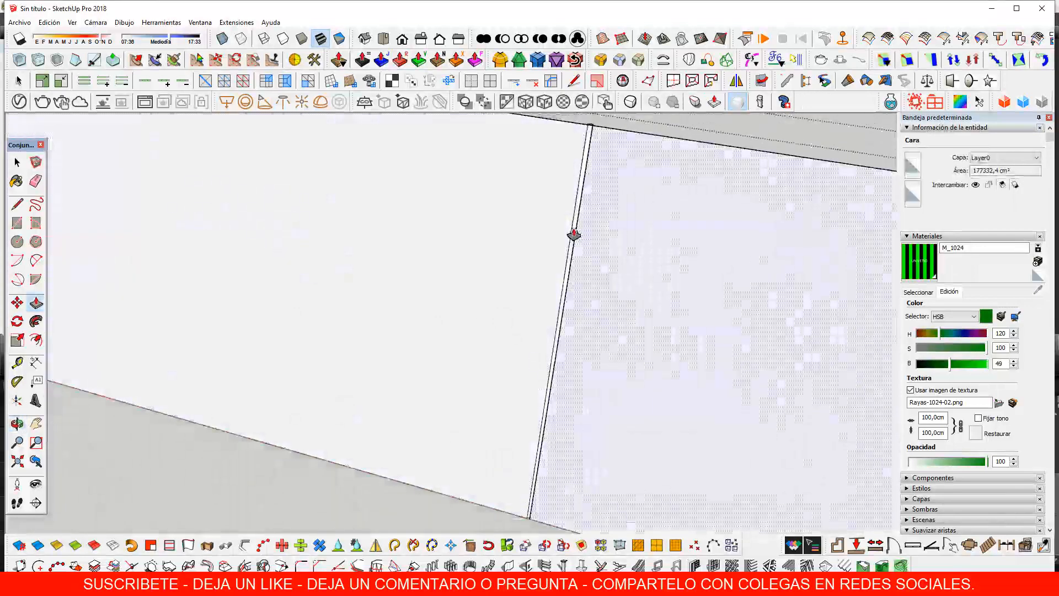
{"action": "scroll", "coordinate": [567, 256], "scroll_direction": "down", "scroll_amount": 2}
{"action": "scroll", "coordinate": [557, 313], "scroll_direction": "up", "scroll_amount": 6}
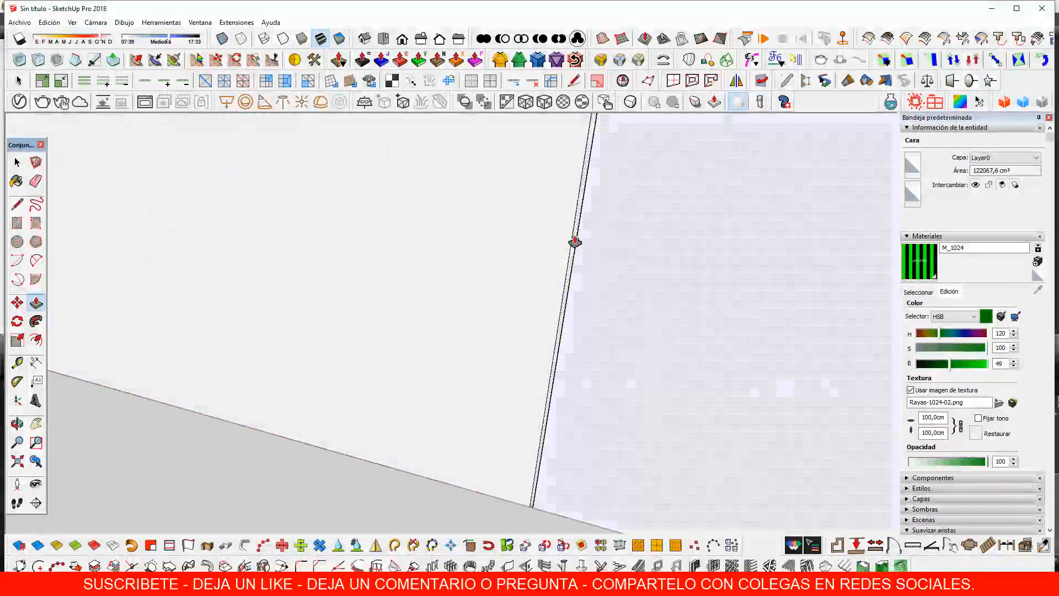
{"action": "middle_click_drag", "start_coordinate": [570, 256], "coordinate": [622, 208]}
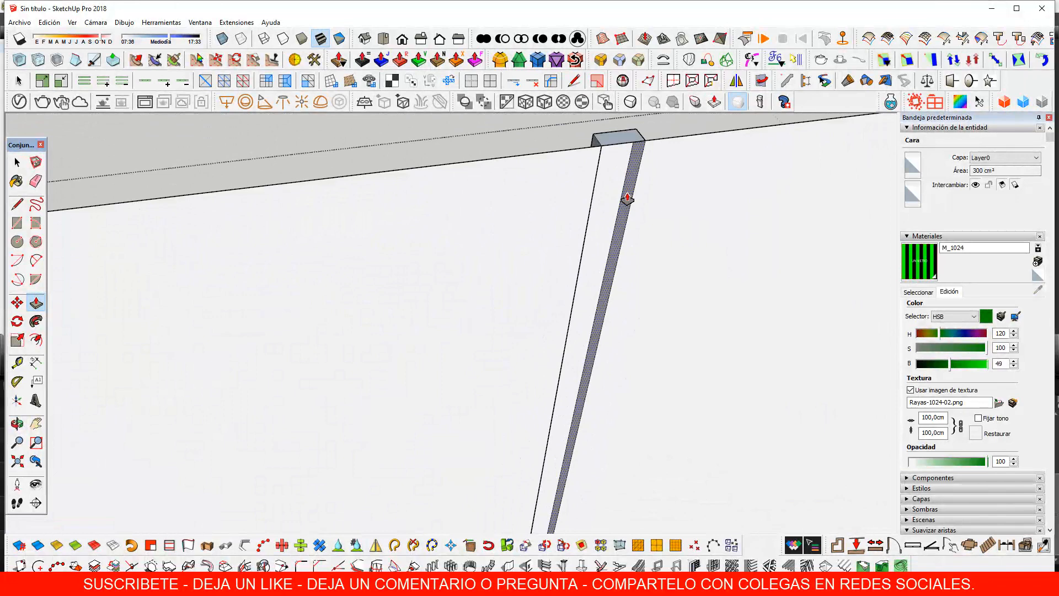
{"action": "left_click_drag", "start_coordinate": [627, 200], "coordinate": [597, 203]}
{"action": "middle_click_drag", "start_coordinate": [597, 202], "coordinate": [539, 177]}
{"action": "key", "text": "space"}
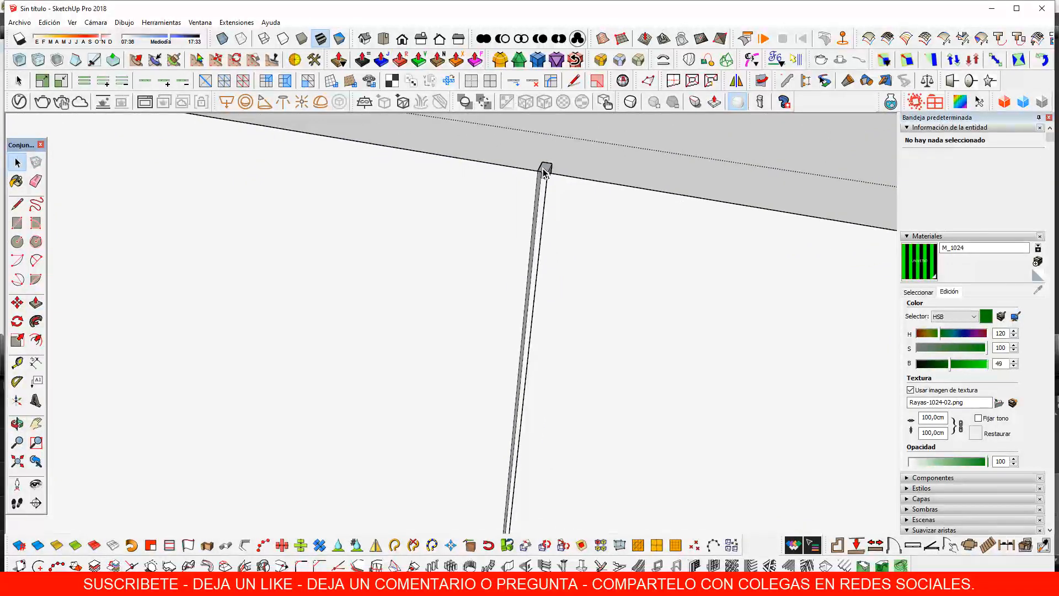
{"action": "scroll", "coordinate": [537, 192], "scroll_direction": "up", "scroll_amount": 4}
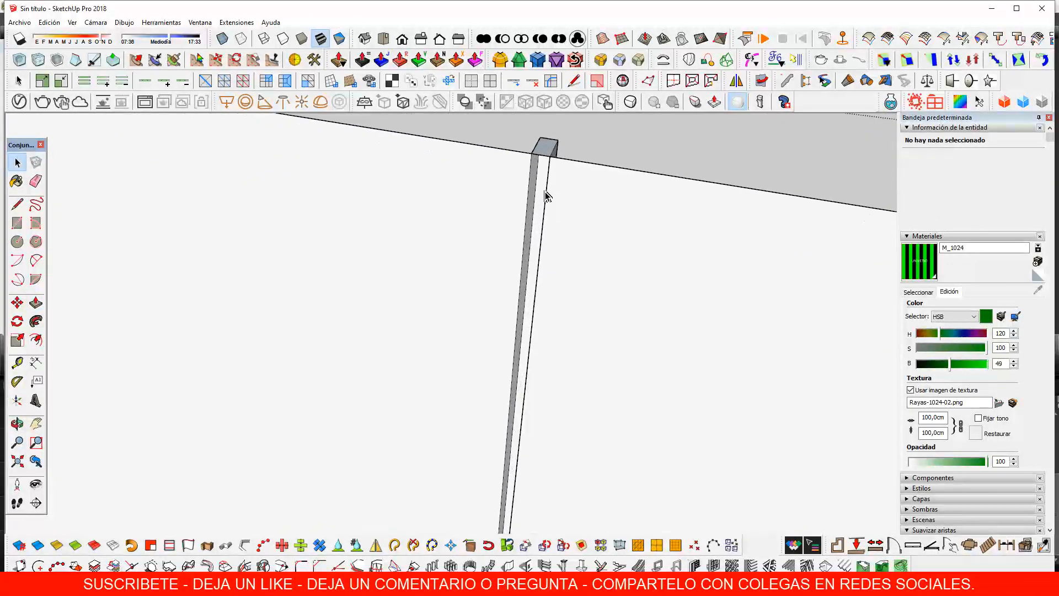
{"action": "middle_click_drag", "start_coordinate": [588, 239], "coordinate": [552, 151]}
{"action": "scroll", "coordinate": [548, 178], "scroll_direction": "up", "scroll_amount": 4}
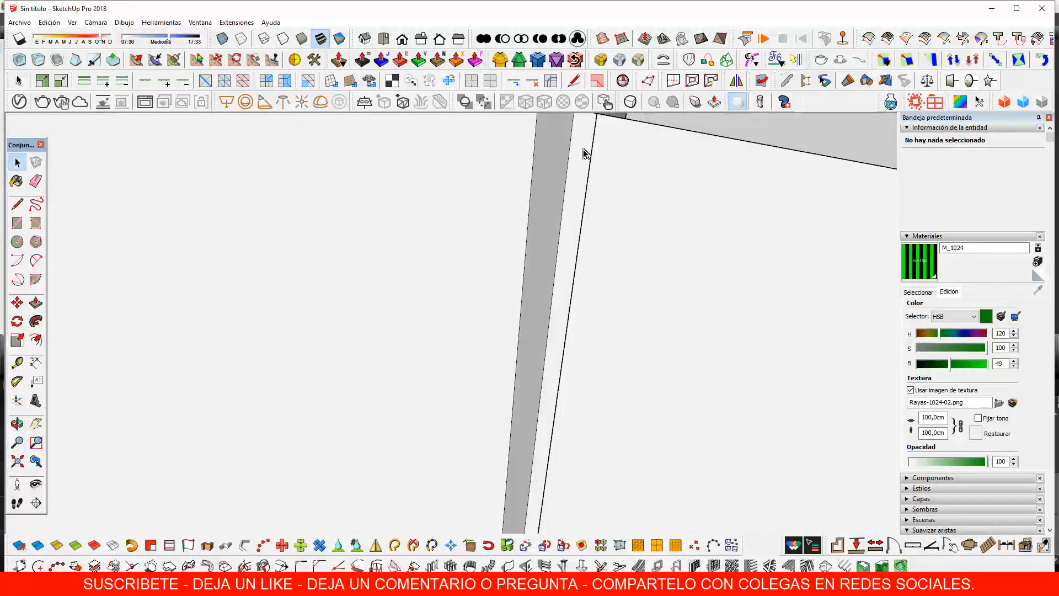
{"action": "scroll", "coordinate": [564, 174], "scroll_direction": "down", "scroll_amount": 3}
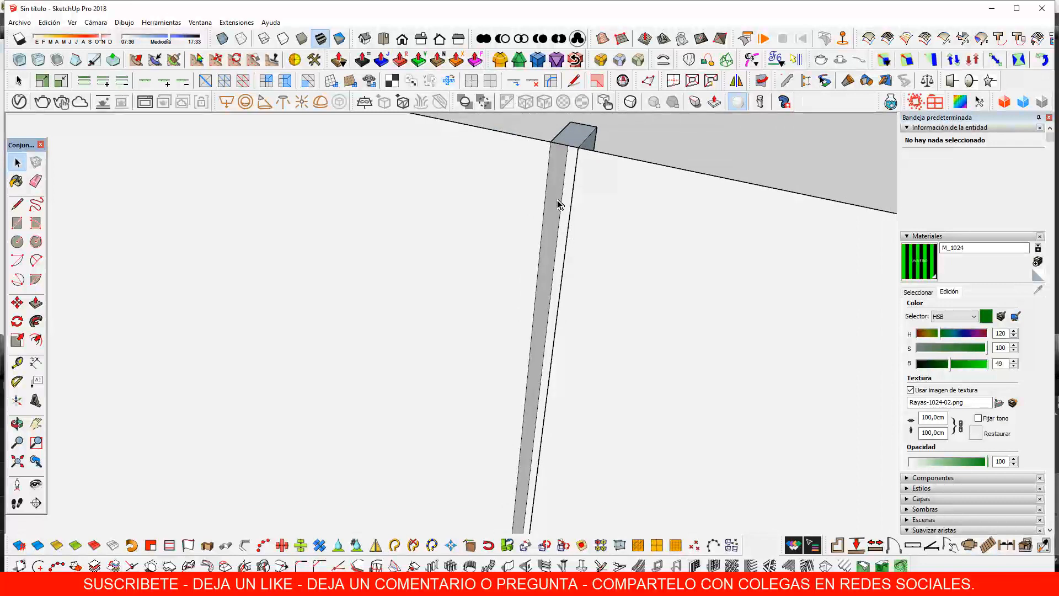
{"action": "scroll", "coordinate": [558, 204], "scroll_direction": "up", "scroll_amount": 4}
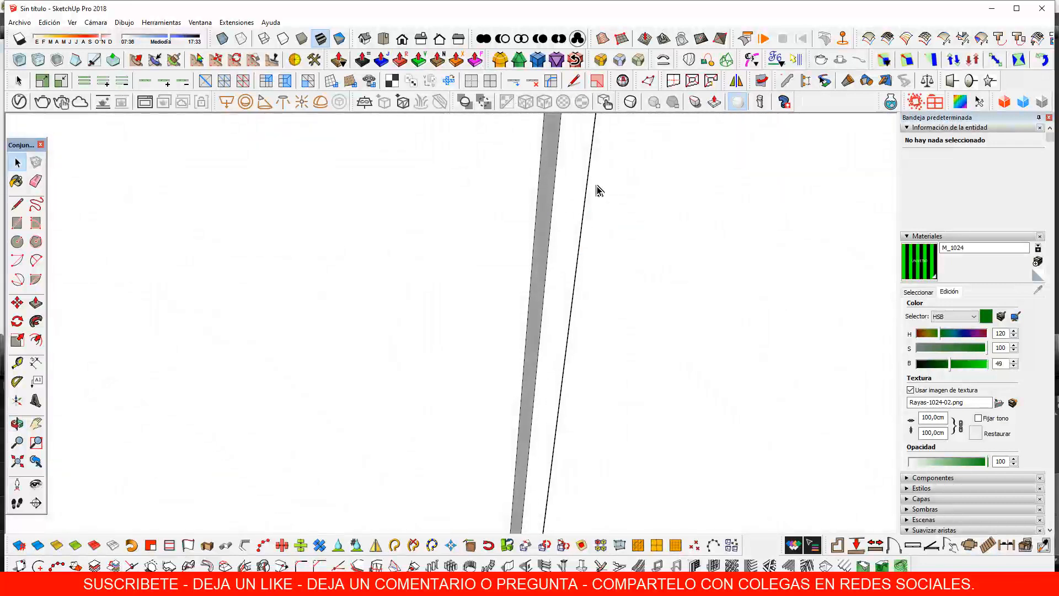
{"action": "scroll", "coordinate": [561, 202], "scroll_direction": "down", "scroll_amount": 3}
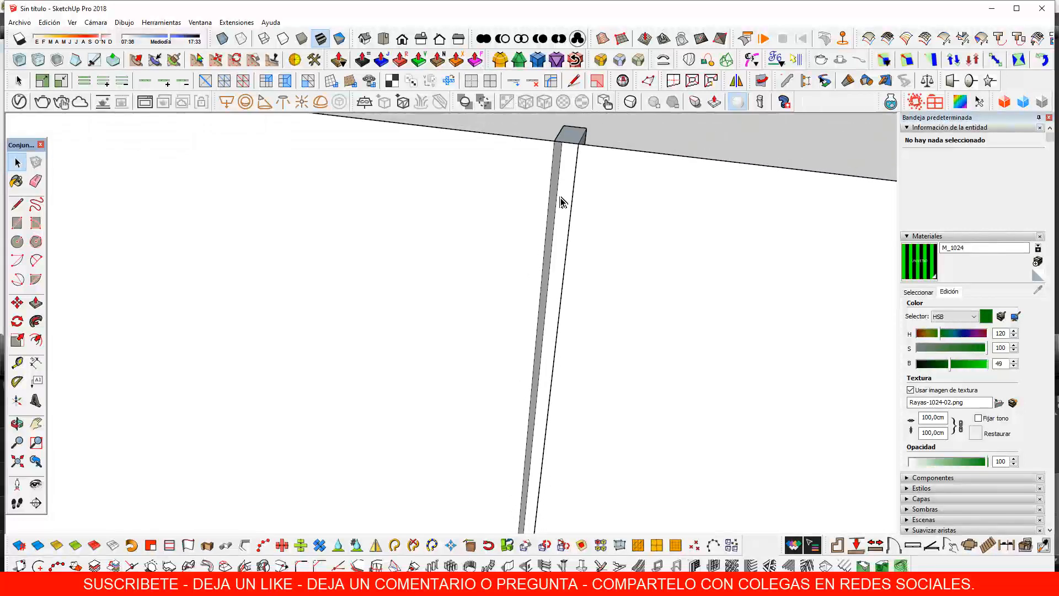
{"action": "middle_click_drag", "start_coordinate": [560, 202], "coordinate": [525, 188]}
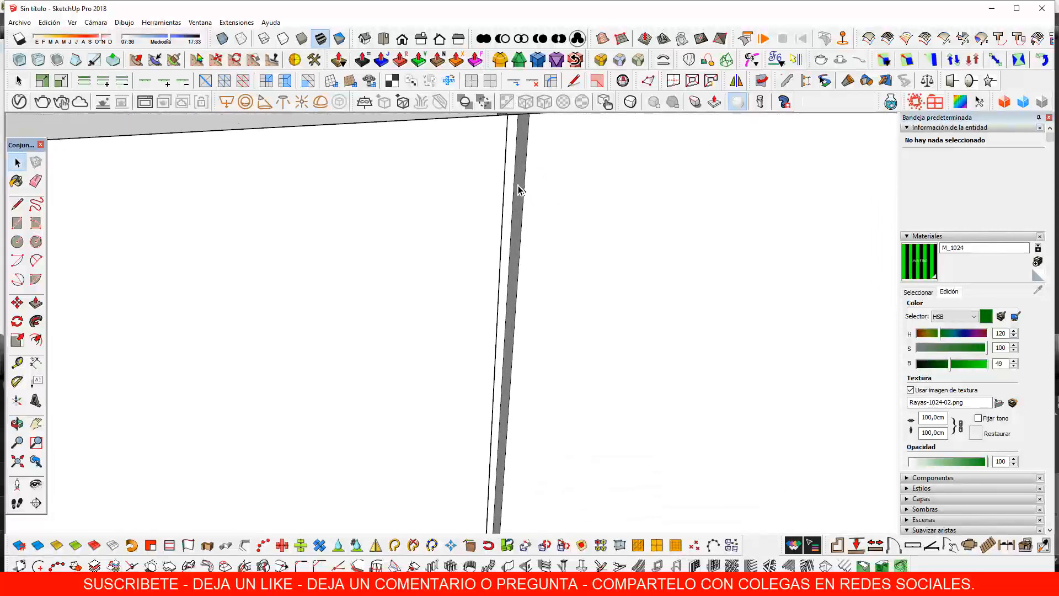
Widen the vertical groove in the white wall by pushing its side face farther along the wall
{"action": "key", "text": "p"}
{"action": "left_click_drag", "start_coordinate": [533, 194], "coordinate": [611, 185]}
{"action": "scroll", "coordinate": [513, 232], "scroll_direction": "down", "scroll_amount": 3}
{"action": "middle_click_drag", "start_coordinate": [571, 276], "coordinate": [463, 323]}
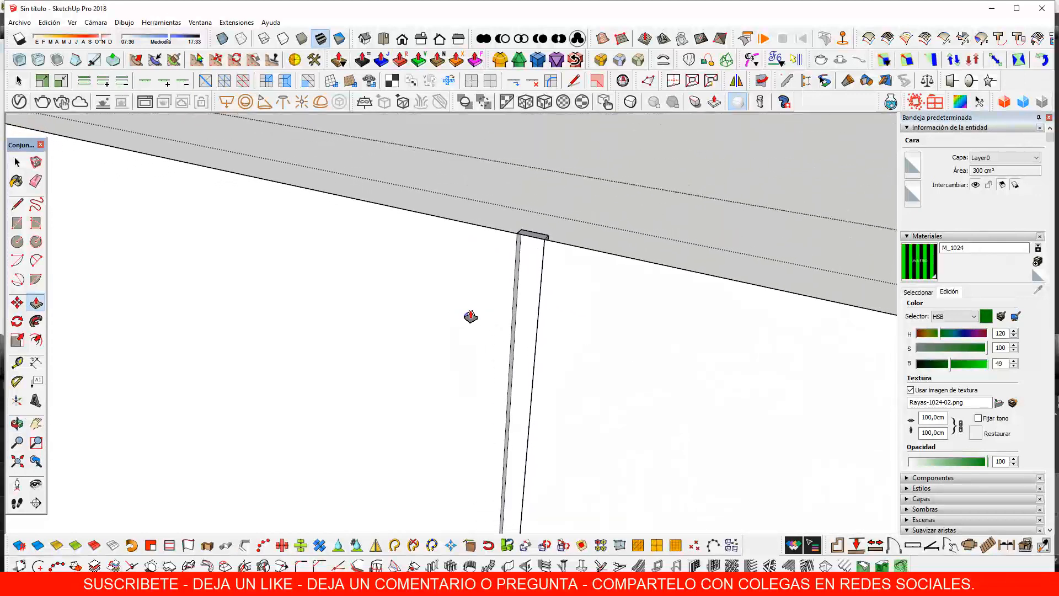
{"action": "scroll", "coordinate": [475, 313], "scroll_direction": "down", "scroll_amount": 3}
{"action": "key", "text": "space"}
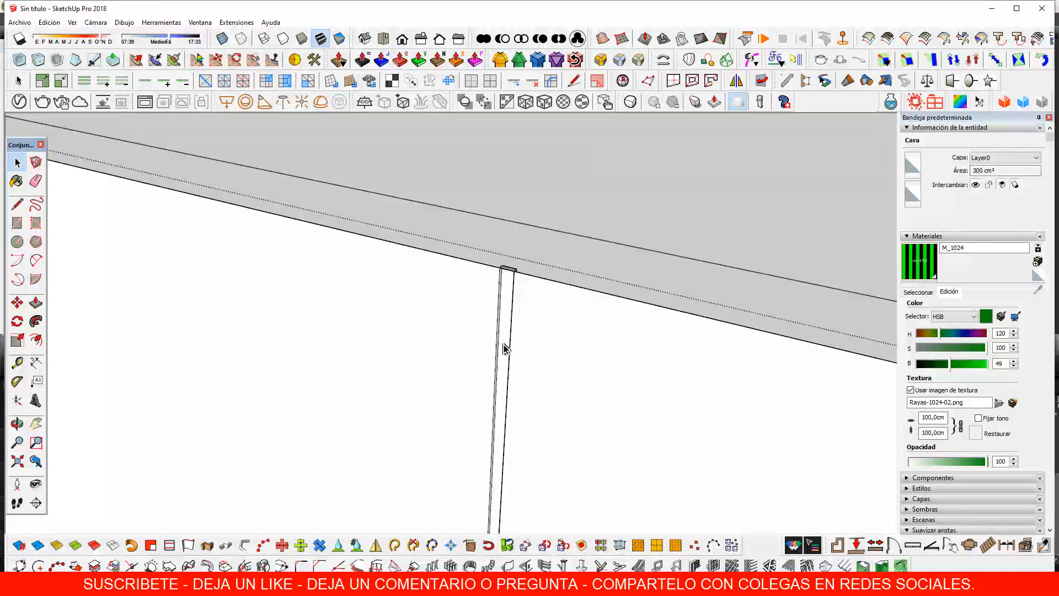
Examine the widened groove's width, depth and side faces from close up, from farther away and across the whole wall
{"action": "scroll", "coordinate": [503, 358], "scroll_direction": "down", "scroll_amount": 2}
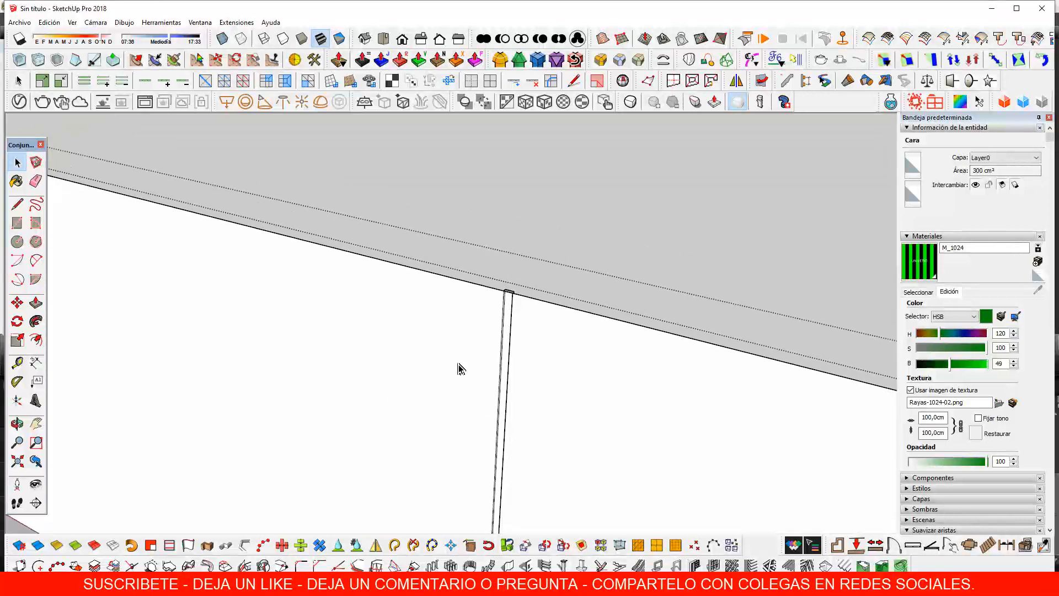
{"action": "scroll", "coordinate": [413, 331], "scroll_direction": "up", "scroll_amount": 2}
{"action": "scroll", "coordinate": [540, 317], "scroll_direction": "up", "scroll_amount": 1}
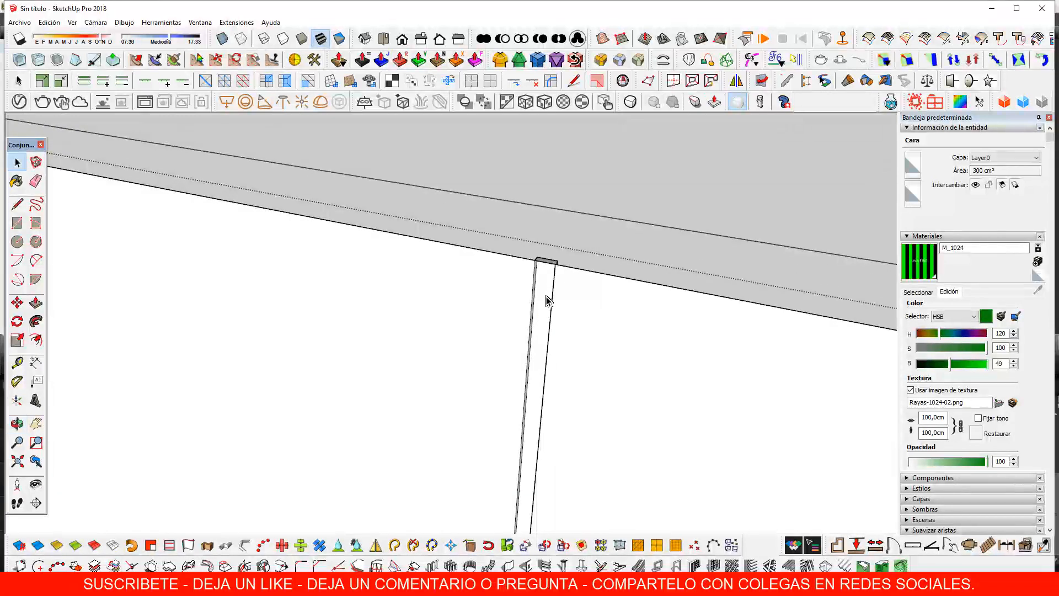
{"action": "scroll", "coordinate": [548, 293], "scroll_direction": "up", "scroll_amount": 3}
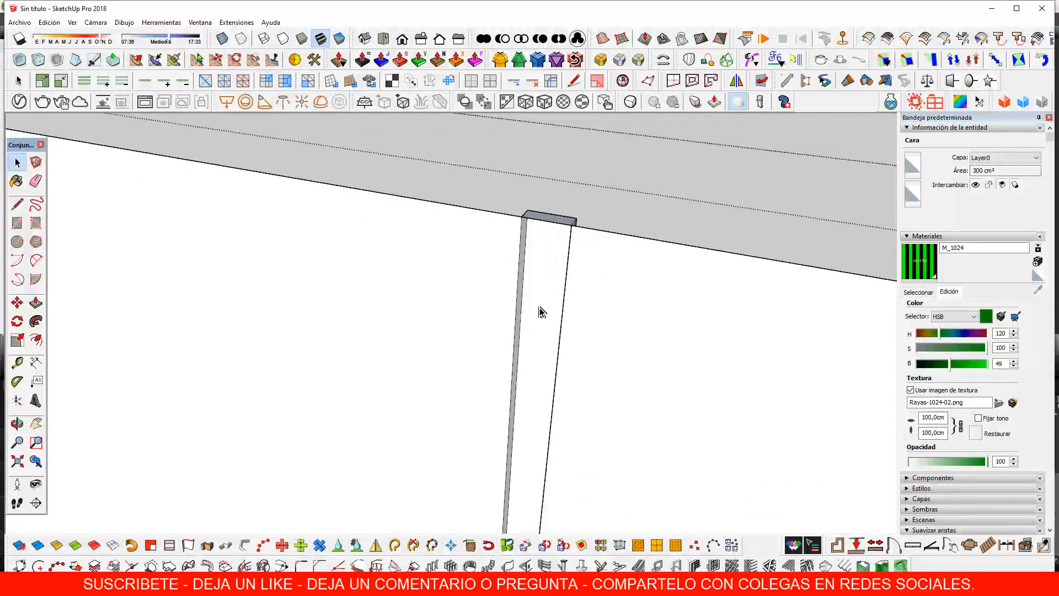
{"action": "scroll", "coordinate": [542, 279], "scroll_direction": "up", "scroll_amount": 1}
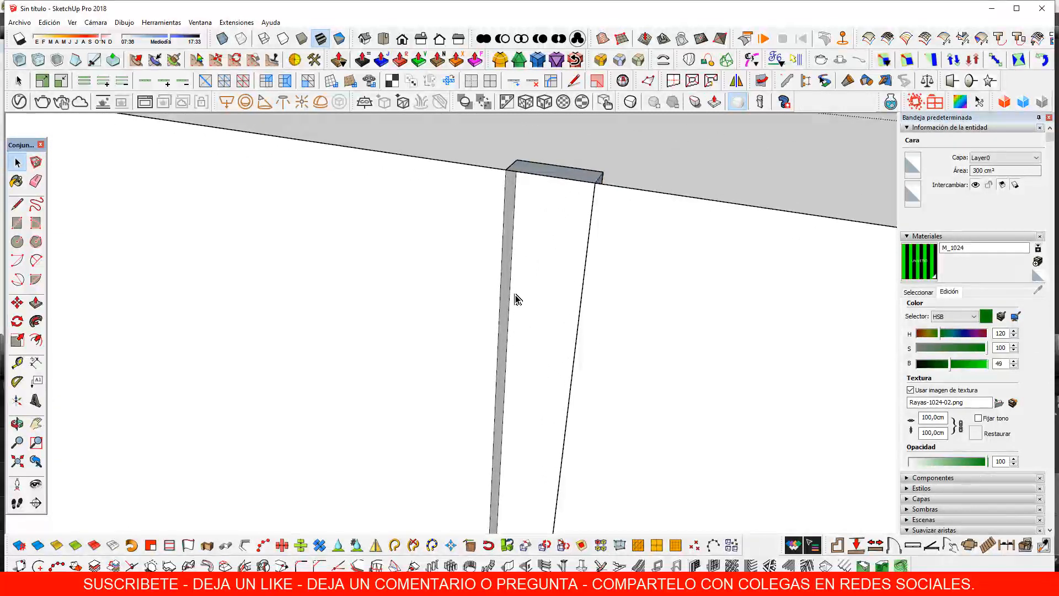
{"action": "scroll", "coordinate": [519, 243], "scroll_direction": "up", "scroll_amount": 1}
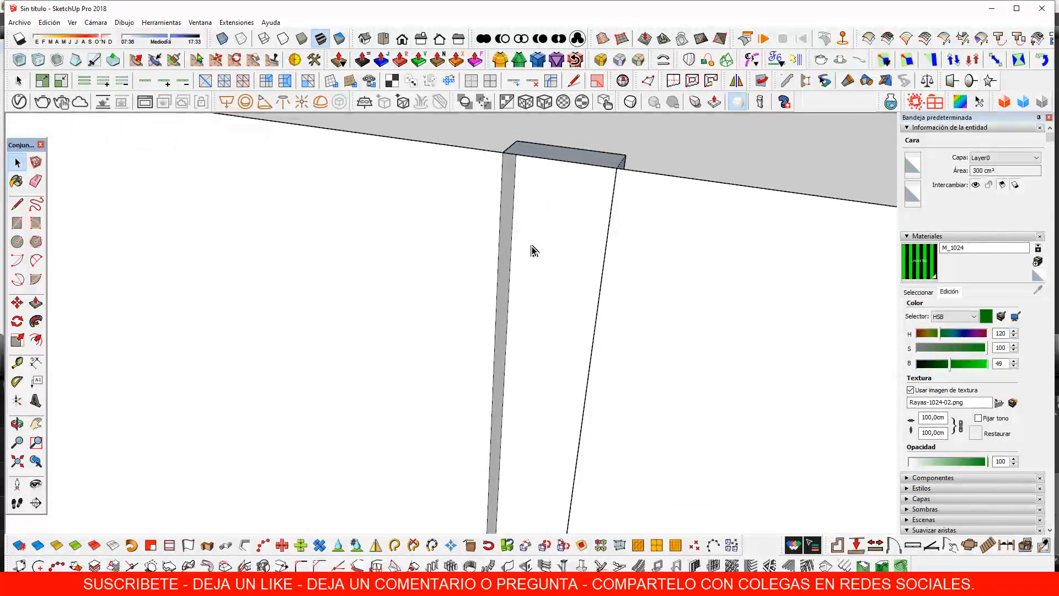
{"action": "scroll", "coordinate": [532, 251], "scroll_direction": "down", "scroll_amount": 1}
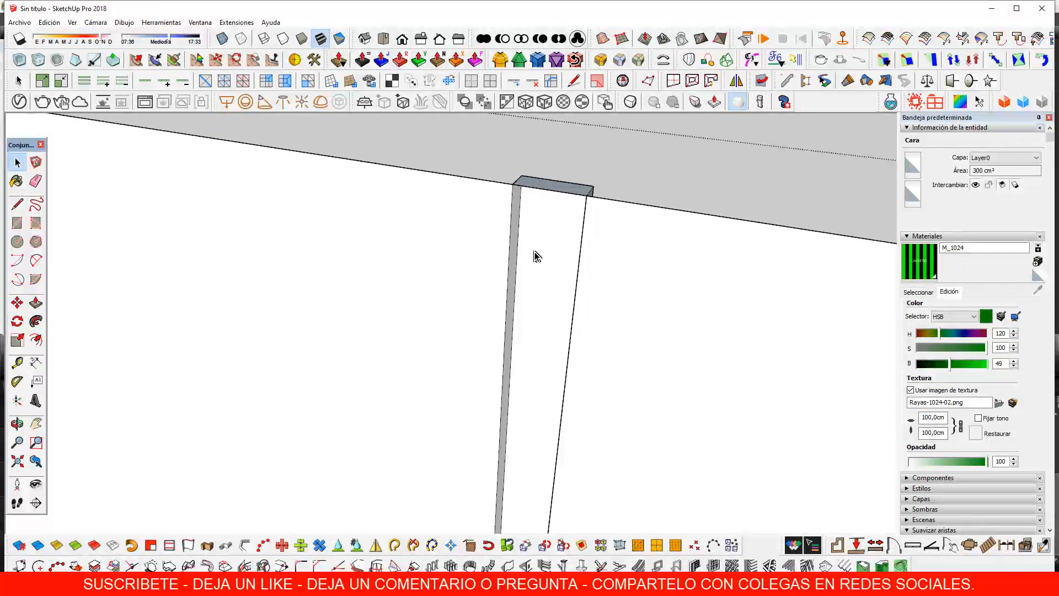
{"action": "scroll", "coordinate": [529, 241], "scroll_direction": "up", "scroll_amount": 2}
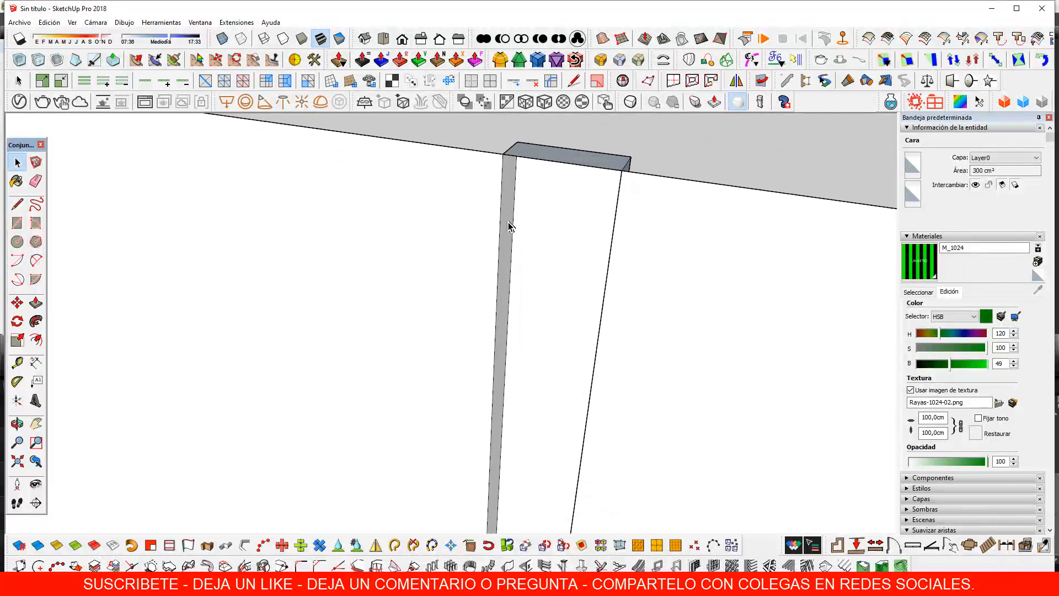
{"action": "scroll", "coordinate": [508, 204], "scroll_direction": "up", "scroll_amount": 2}
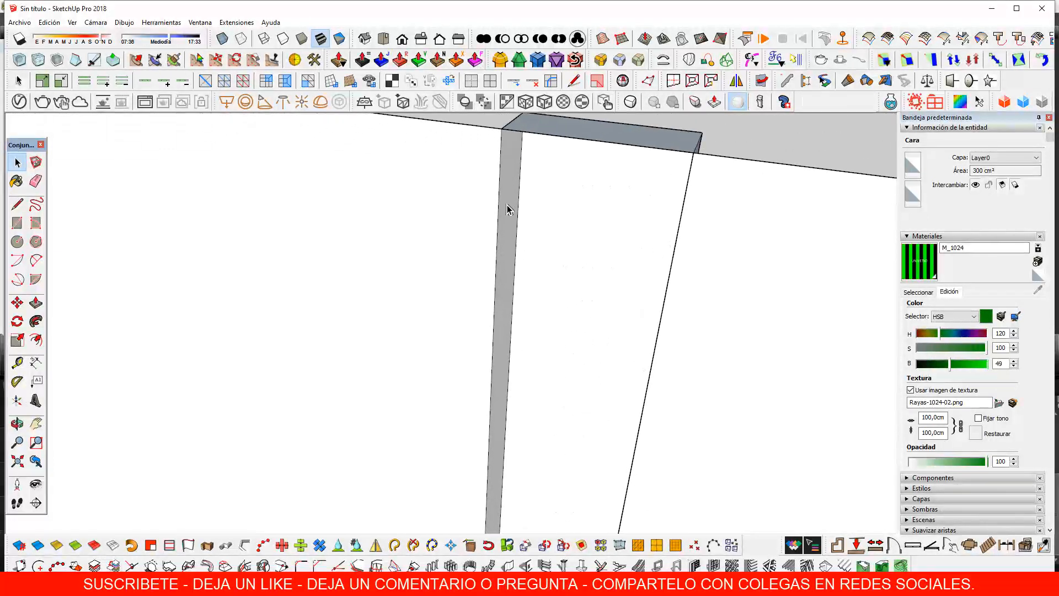
{"action": "scroll", "coordinate": [508, 210], "scroll_direction": "up", "scroll_amount": 2}
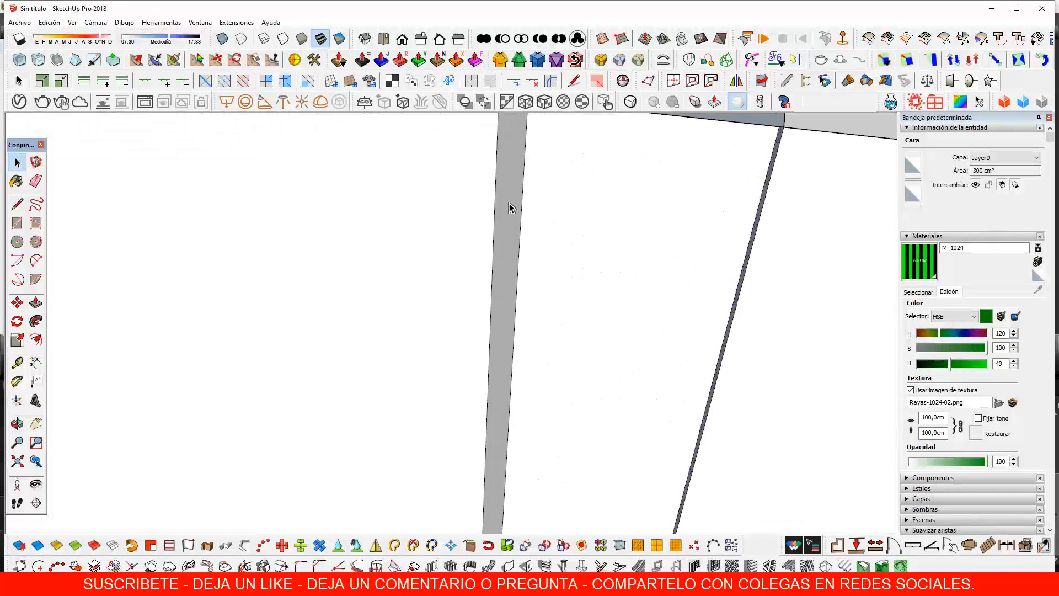
{"action": "scroll", "coordinate": [506, 256], "scroll_direction": "down", "scroll_amount": 3}
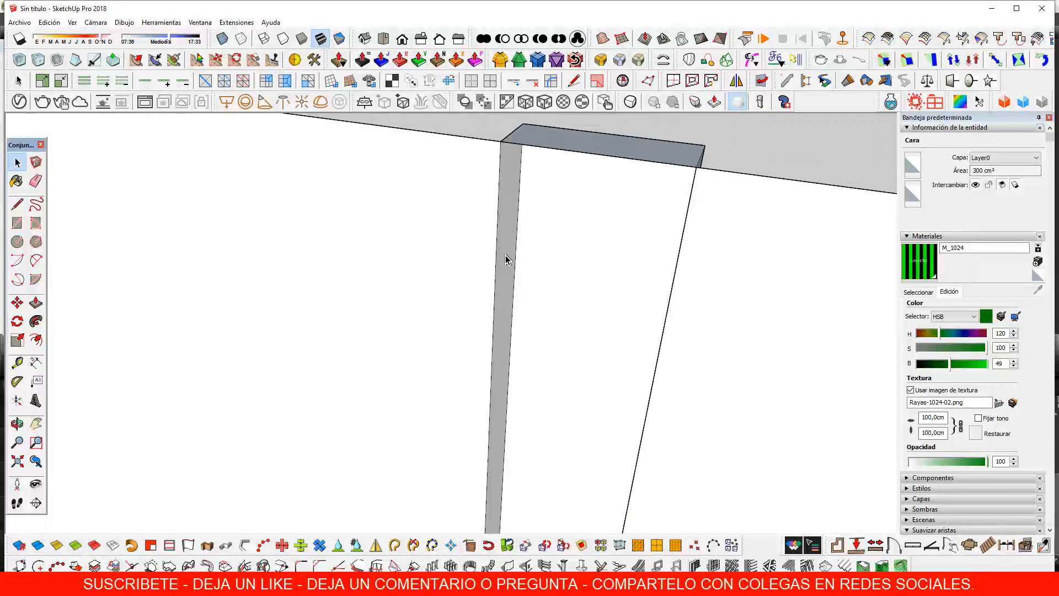
{"action": "scroll", "coordinate": [555, 247], "scroll_direction": "up", "scroll_amount": 1}
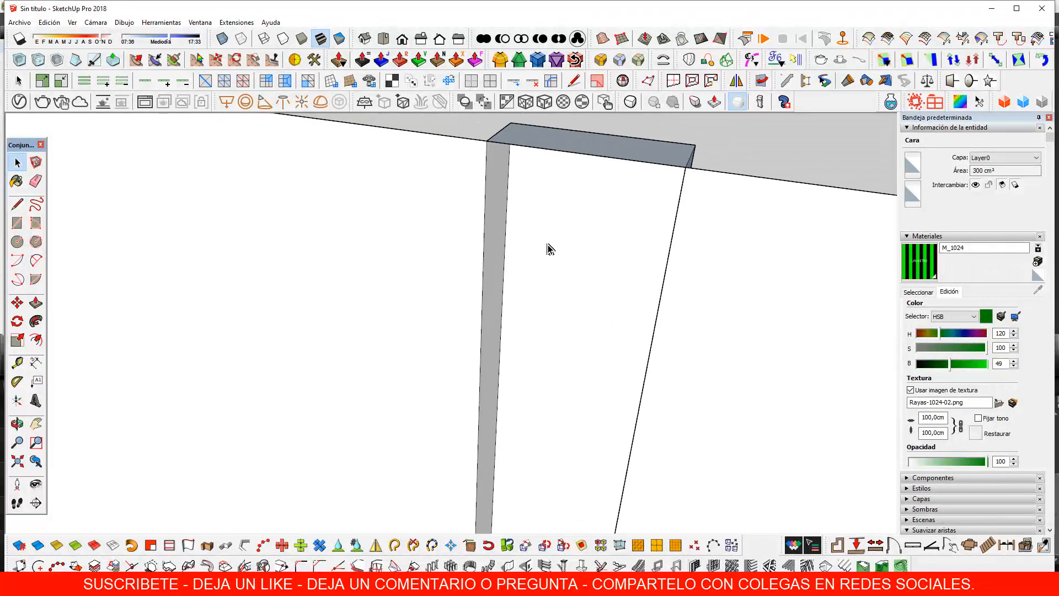
{"action": "scroll", "coordinate": [526, 291], "scroll_direction": "down", "scroll_amount": 1}
{"action": "scroll", "coordinate": [513, 285], "scroll_direction": "down", "scroll_amount": 1}
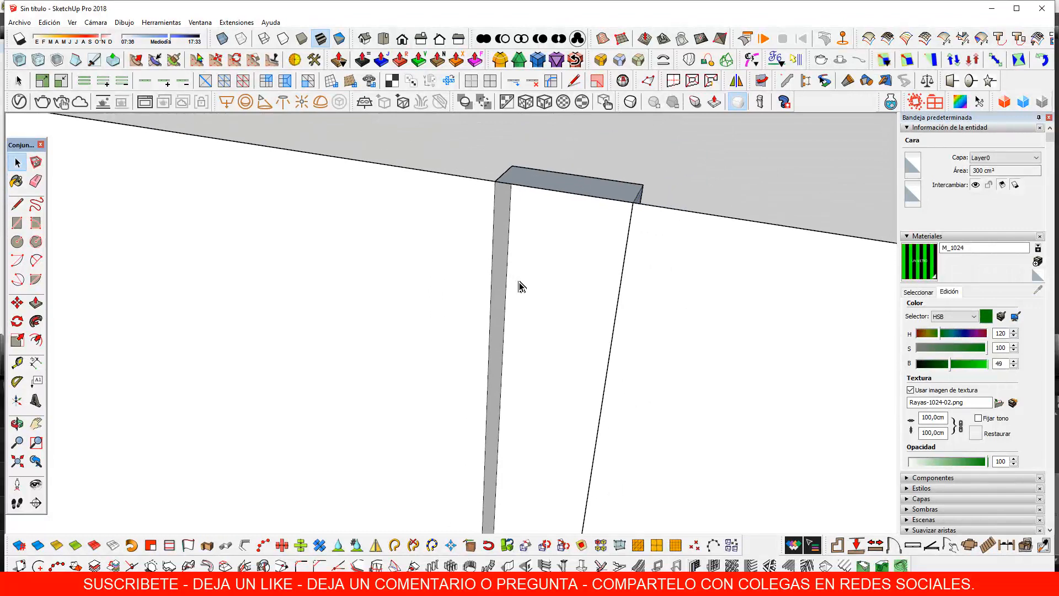
{"action": "scroll", "coordinate": [518, 270], "scroll_direction": "down", "scroll_amount": 1}
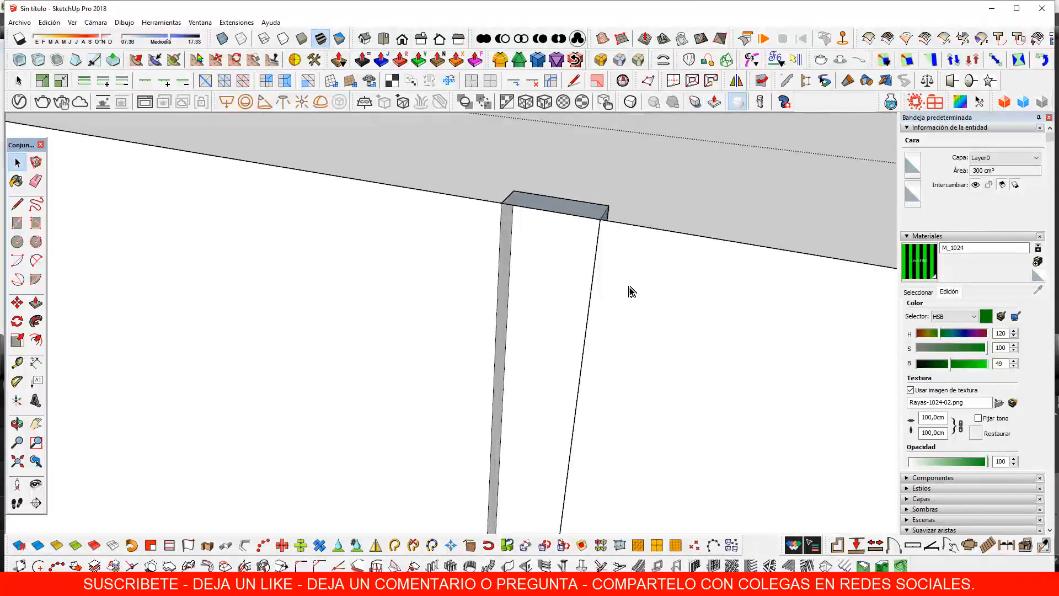
{"action": "scroll", "coordinate": [561, 256], "scroll_direction": "up", "scroll_amount": 2}
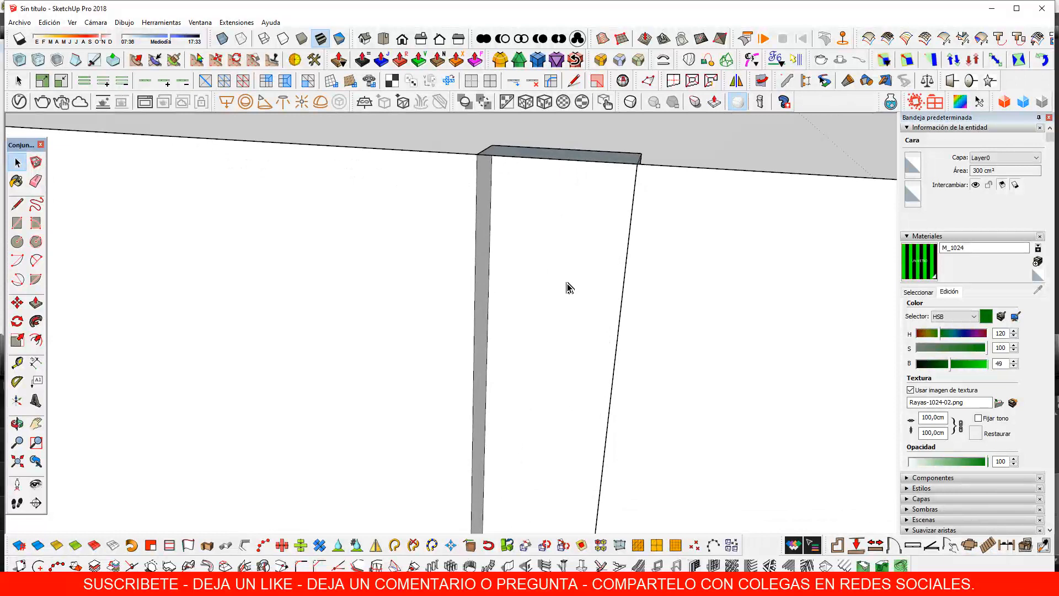
{"action": "scroll", "coordinate": [561, 283], "scroll_direction": "down", "scroll_amount": 5}
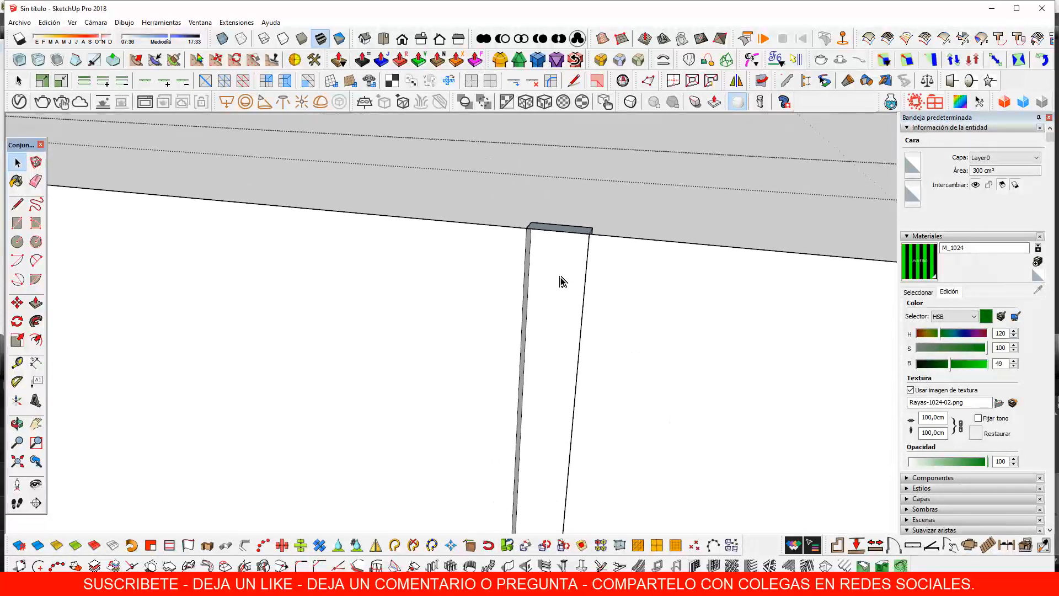
{"action": "middle_click_drag", "start_coordinate": [560, 276], "coordinate": [564, 346]}
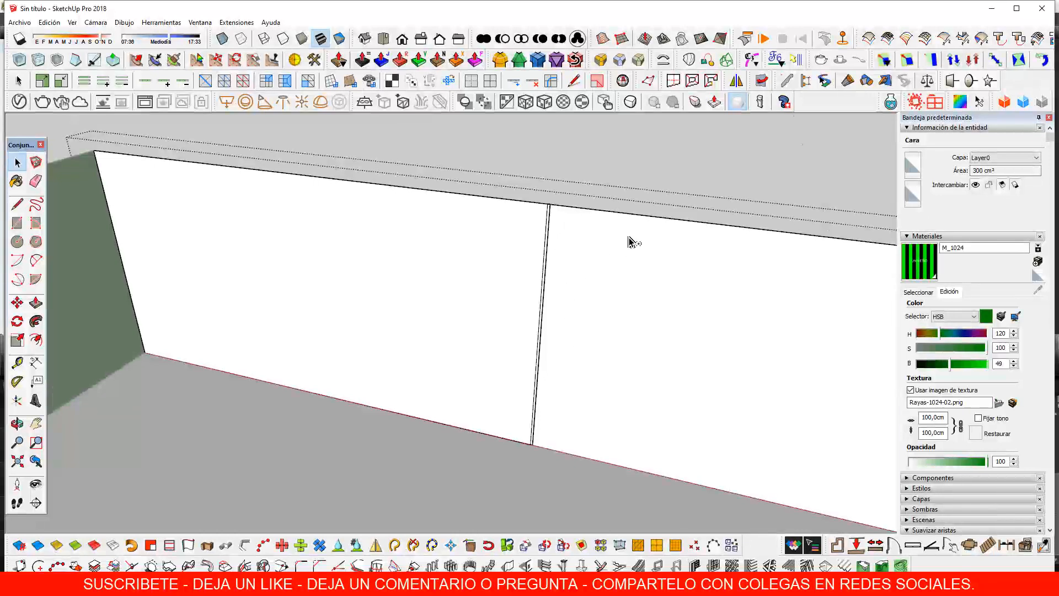
Close the wall's group and draw a rectangle on the floor in the middle of the room
{"action": "left_click", "coordinate": [666, 185]}
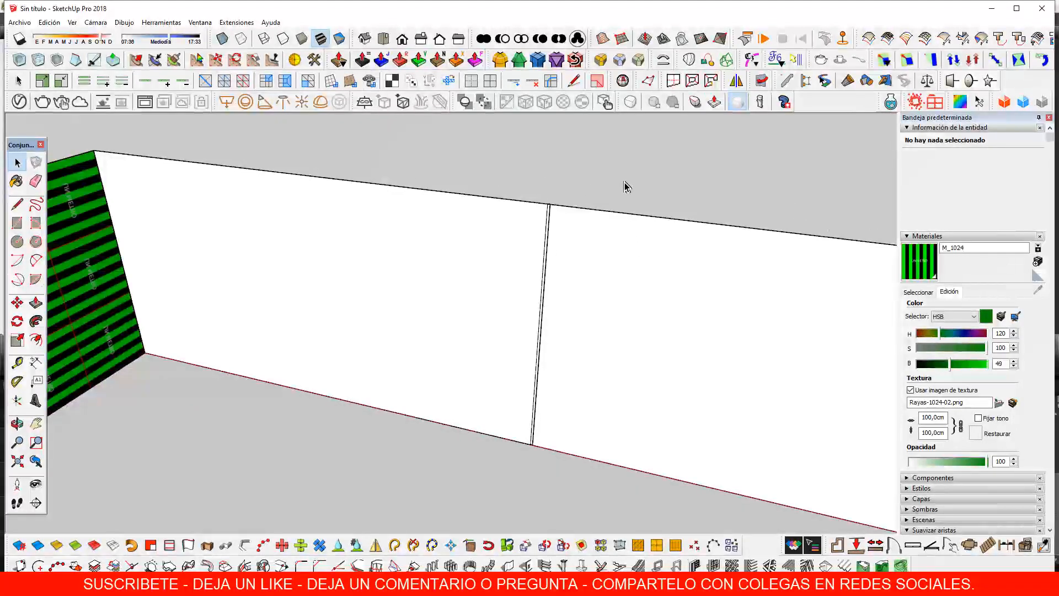
{"action": "mouse_move", "coordinate": [626, 188]}
{"action": "middle_mouse_down"}
{"action": "mouse_move", "coordinate": [537, 303]}
{"action": "mouse_move", "coordinate": [625, 252]}
{"action": "mouse_move", "coordinate": [619, 301]}
{"action": "mouse_move", "coordinate": [558, 323]}
{"action": "middle_mouse_up"}
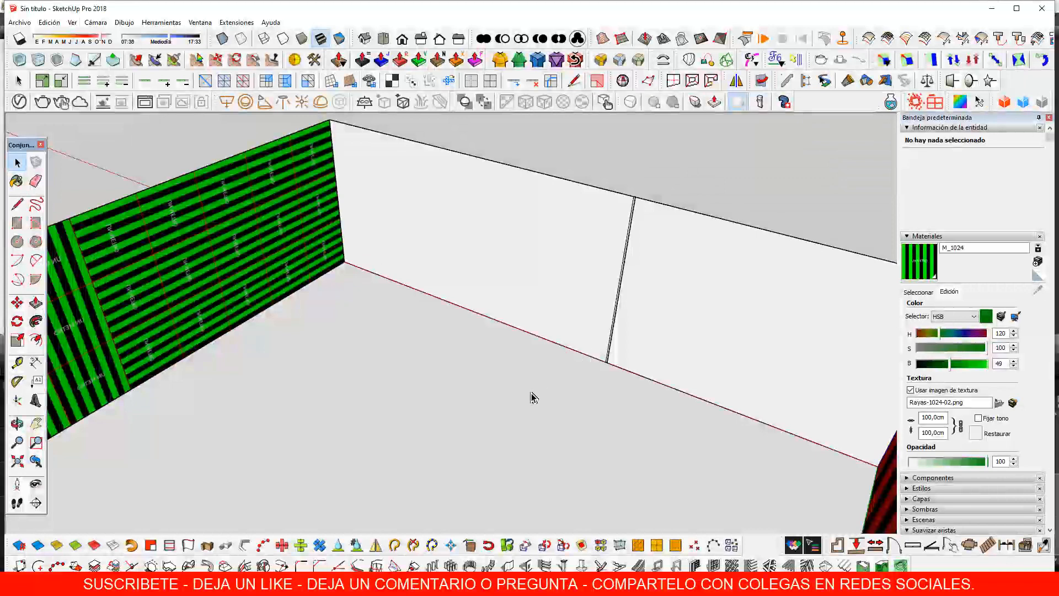
{"action": "middle_click_drag", "start_coordinate": [513, 413], "coordinate": [570, 372]}
{"action": "key", "text": "r"}
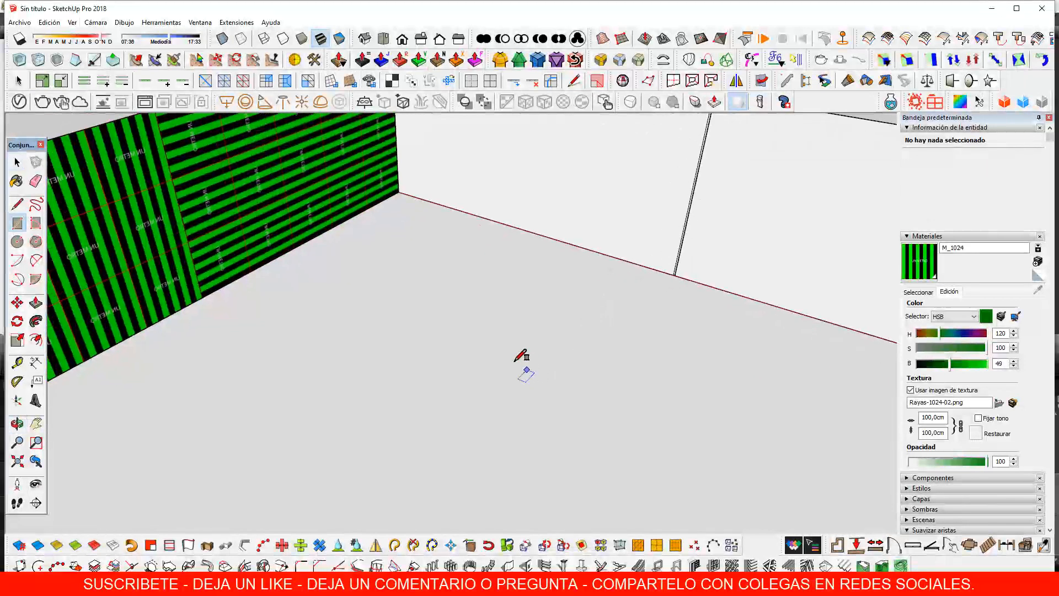
{"action": "scroll", "coordinate": [490, 346], "scroll_direction": "down", "scroll_amount": 2}
{"action": "left_click", "coordinate": [478, 354]}
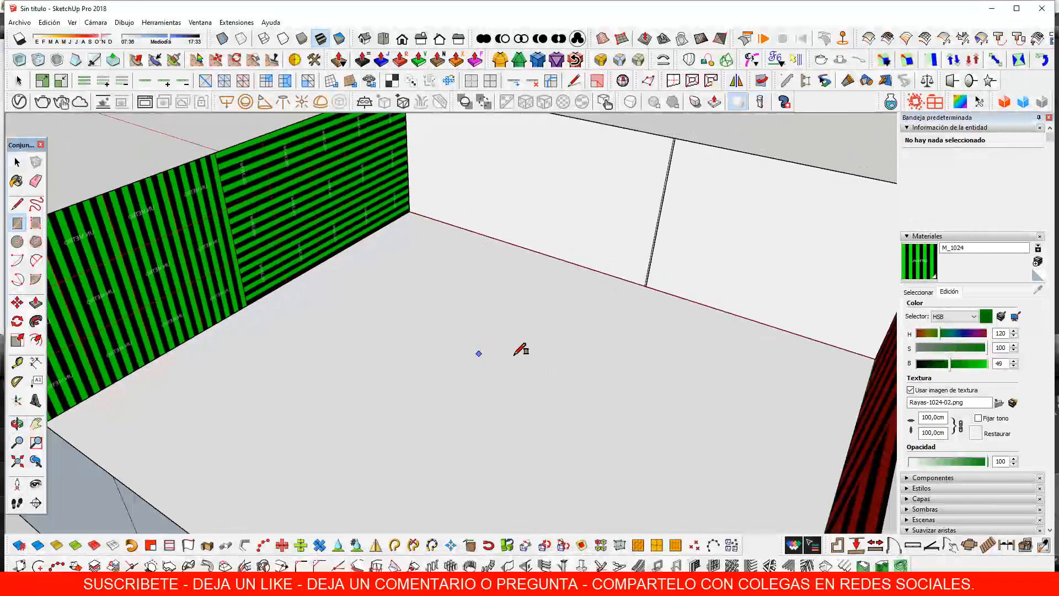
{"action": "left_click", "coordinate": [602, 354]}
Pull the floor rectangle up slightly with Push/Pull to form a thin rectangular slab
{"action": "key", "text": "p"}
{"action": "scroll", "coordinate": [570, 372], "scroll_direction": "up", "scroll_amount": 4}
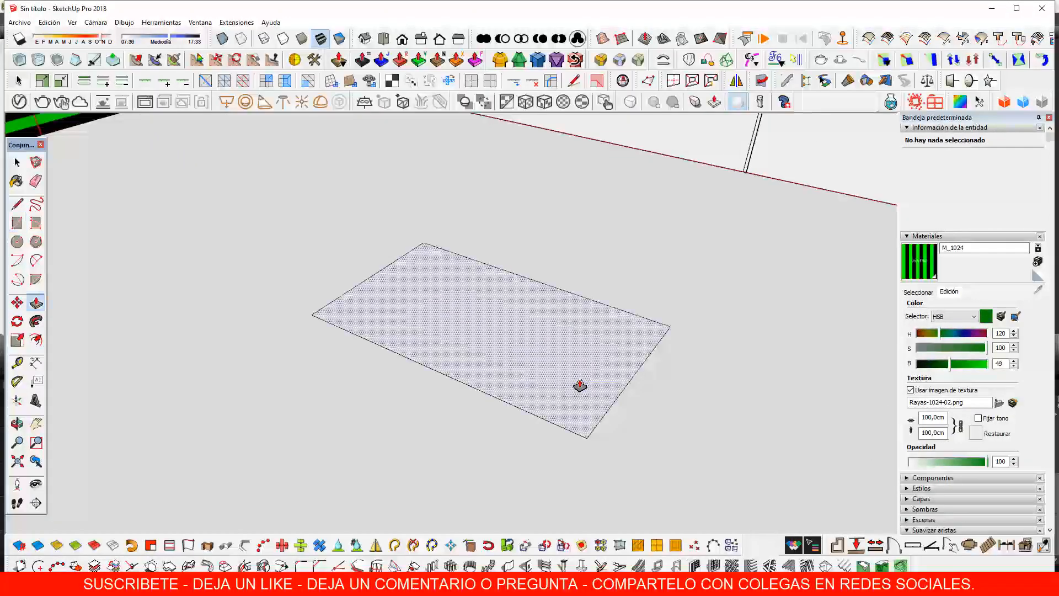
{"action": "left_click", "coordinate": [579, 385]}
{"action": "left_click", "coordinate": [580, 377]}
{"action": "middle_click_drag", "start_coordinate": [556, 430], "coordinate": [524, 422]}
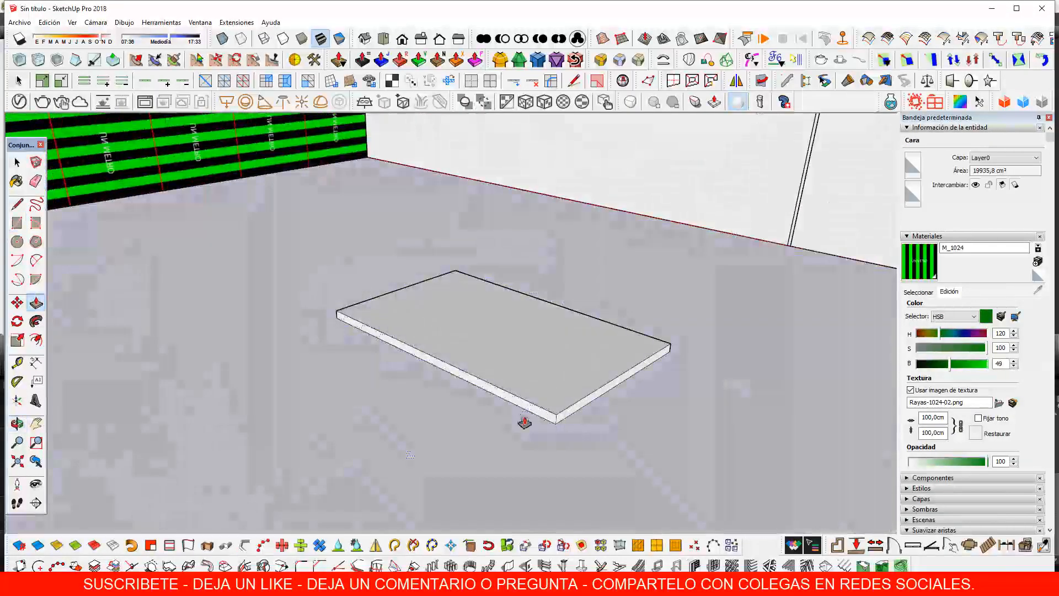
{"action": "scroll", "coordinate": [524, 422], "scroll_direction": "up", "scroll_amount": 5}
{"action": "key", "text": "space"}
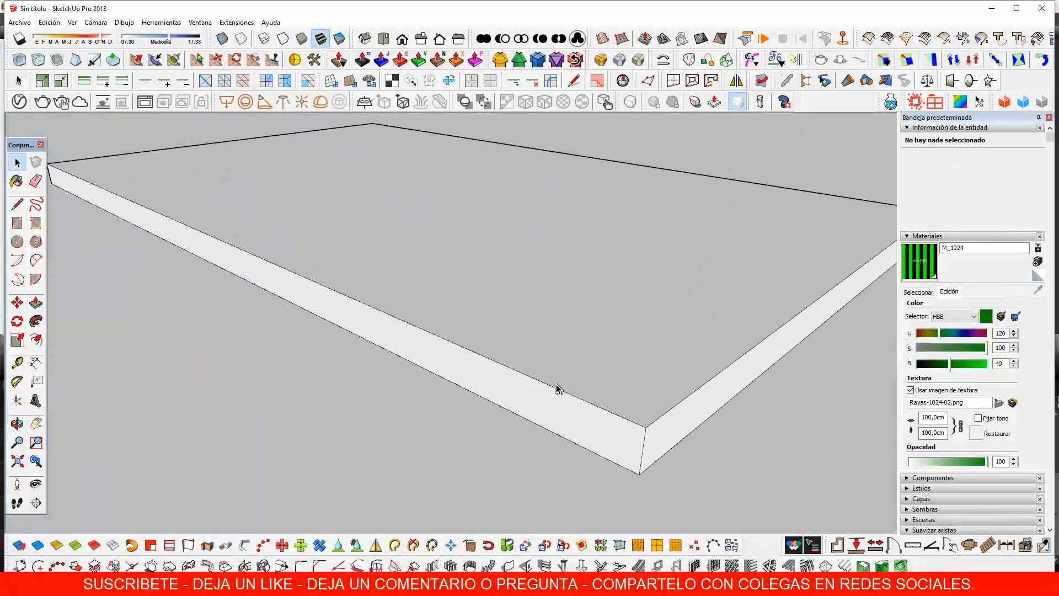
Examine the sharp edges and near corner of the slab from a low angle at several distances
{"action": "scroll", "coordinate": [634, 427], "scroll_direction": "down", "scroll_amount": 3}
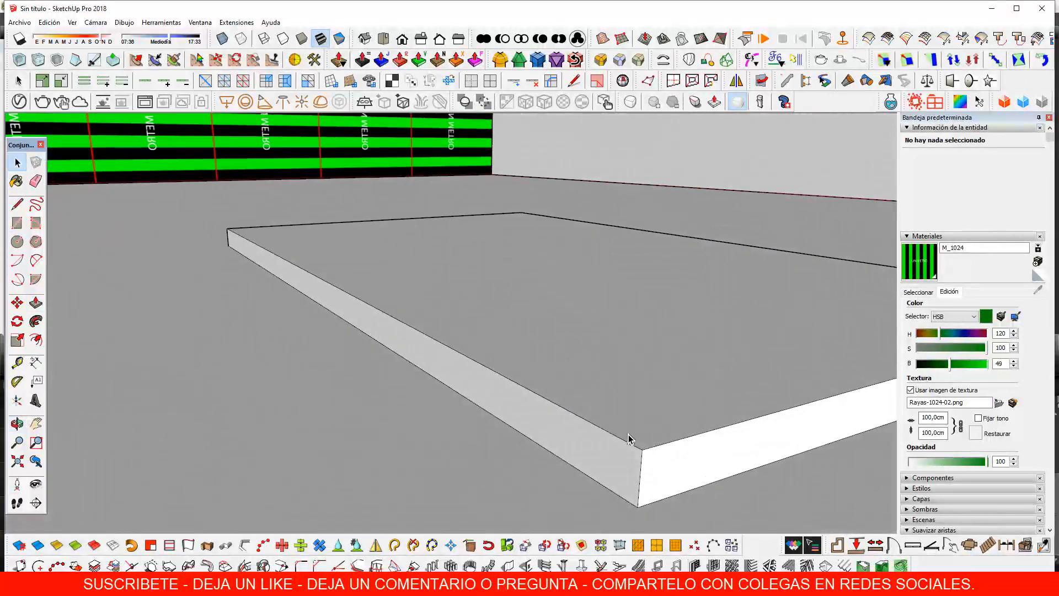
{"action": "scroll", "coordinate": [629, 439], "scroll_direction": "up", "scroll_amount": 2}
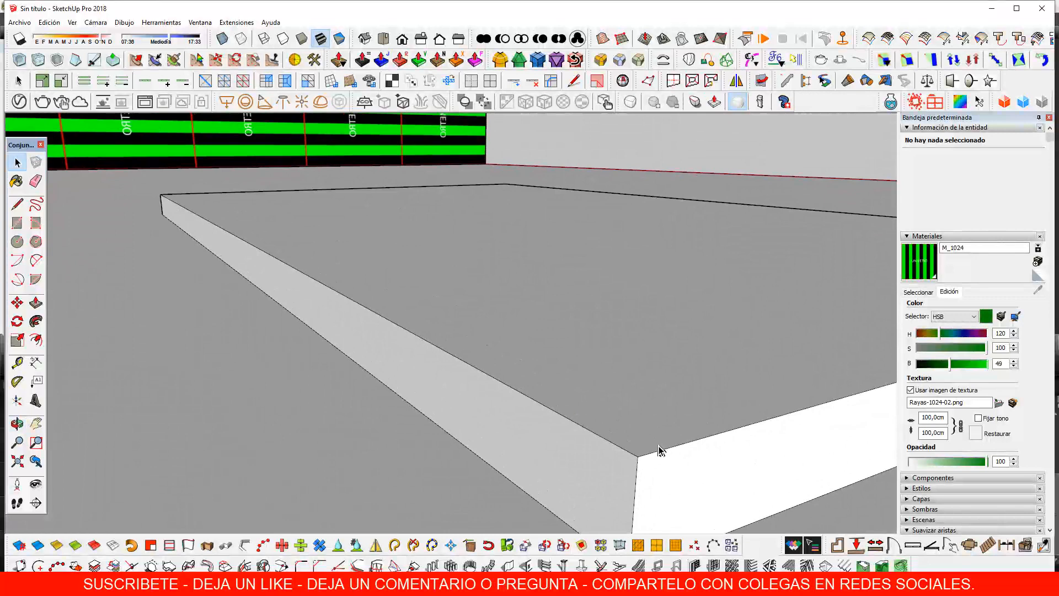
{"action": "scroll", "coordinate": [650, 453], "scroll_direction": "down", "scroll_amount": 1}
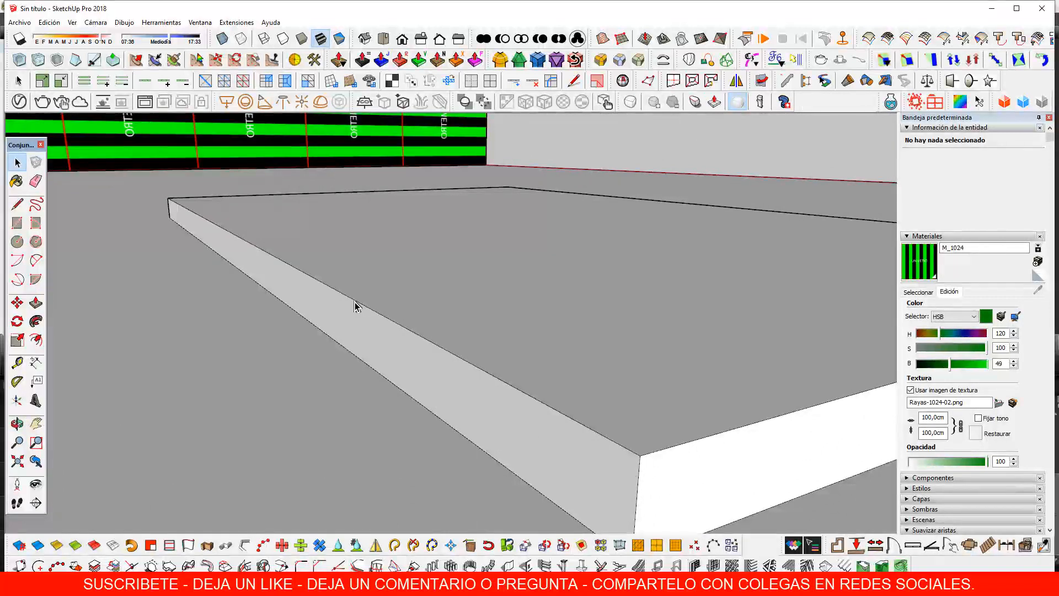
{"action": "scroll", "coordinate": [509, 431], "scroll_direction": "down", "scroll_amount": 1}
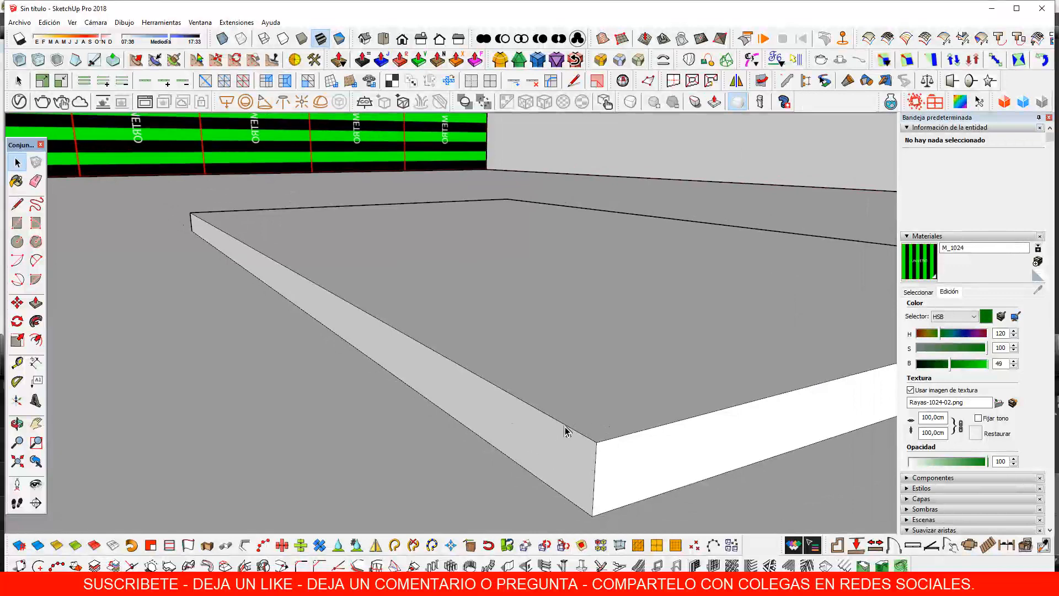
{"action": "scroll", "coordinate": [585, 440], "scroll_direction": "up", "scroll_amount": 2}
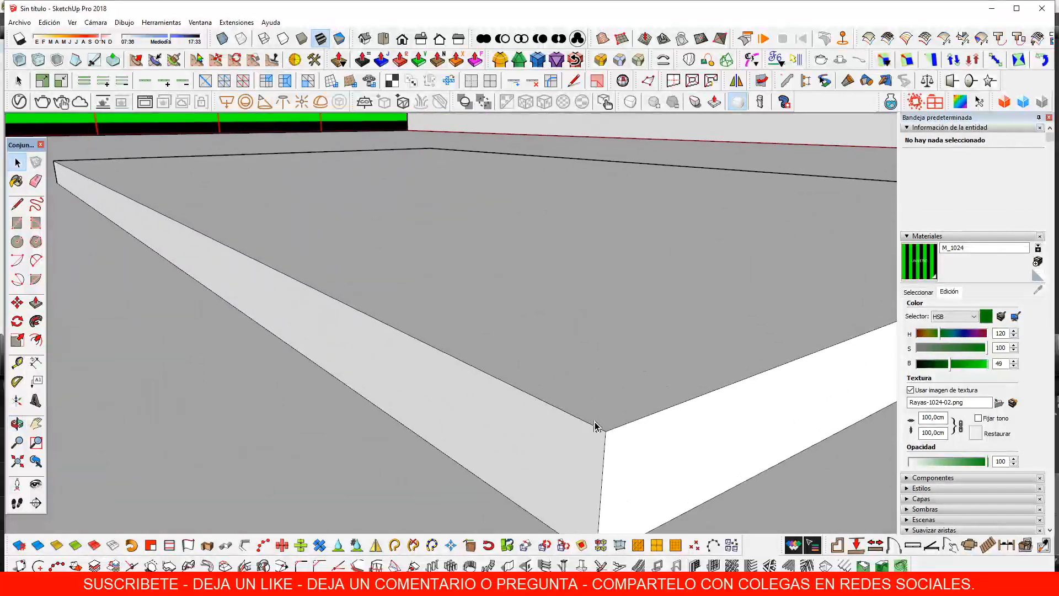
{"action": "scroll", "coordinate": [562, 422], "scroll_direction": "down", "scroll_amount": 1}
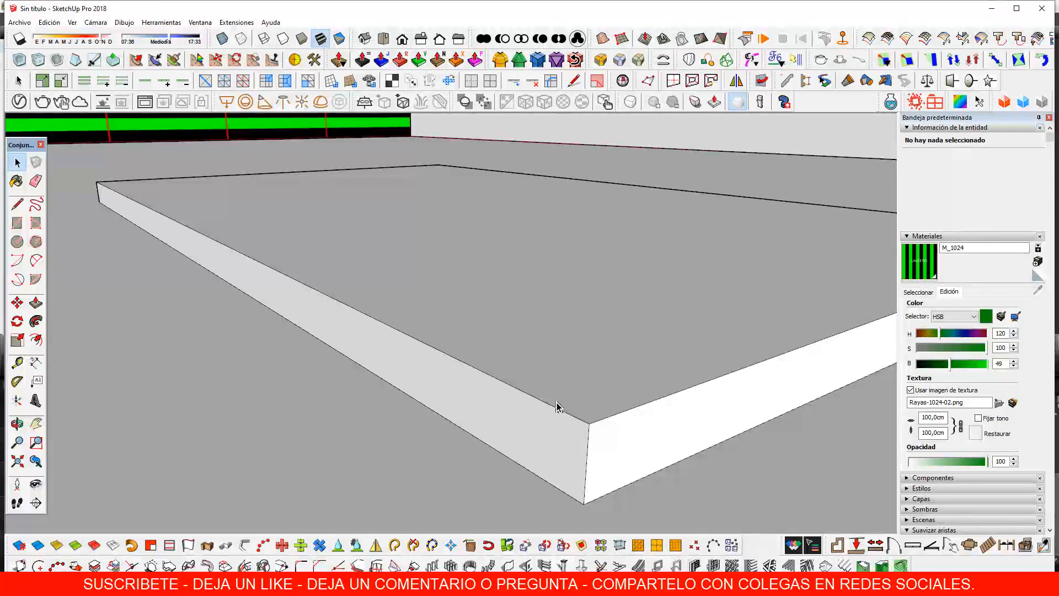
{"action": "scroll", "coordinate": [557, 406], "scroll_direction": "up", "scroll_amount": 3}
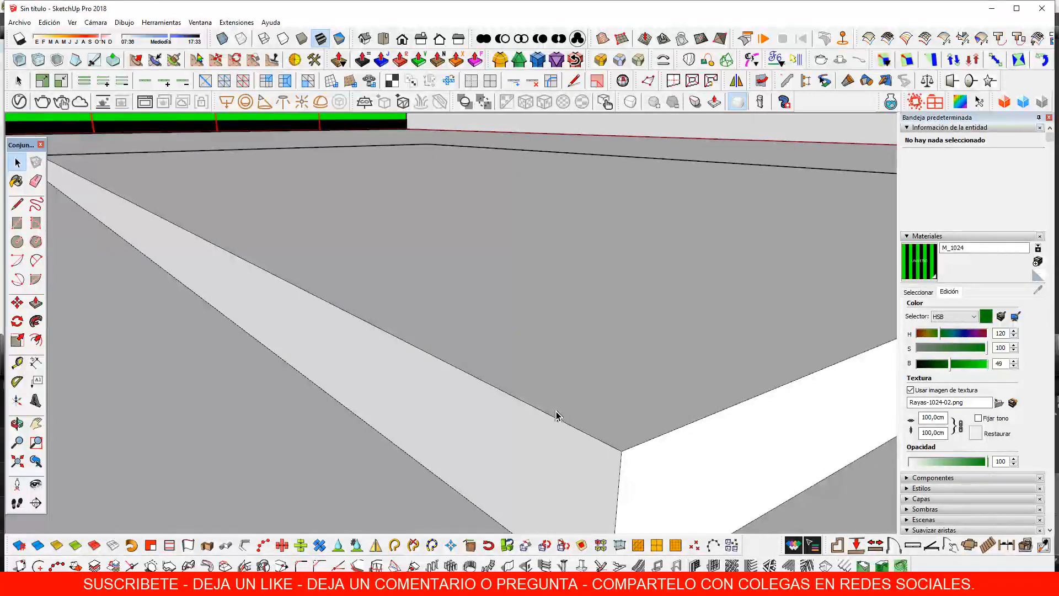
Draw a short diagonal line across the upper corner of the slab's end face, from its vertical edge to its top edge
{"action": "key", "text": "l"}
{"action": "scroll", "coordinate": [607, 444], "scroll_direction": "up", "scroll_amount": 1}
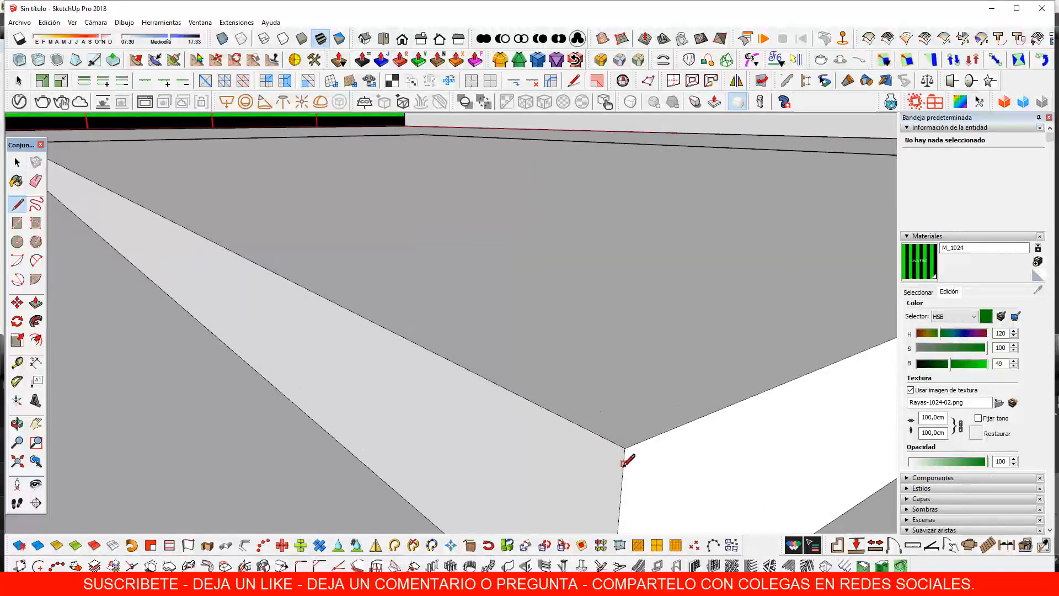
{"action": "left_click", "coordinate": [623, 467]}
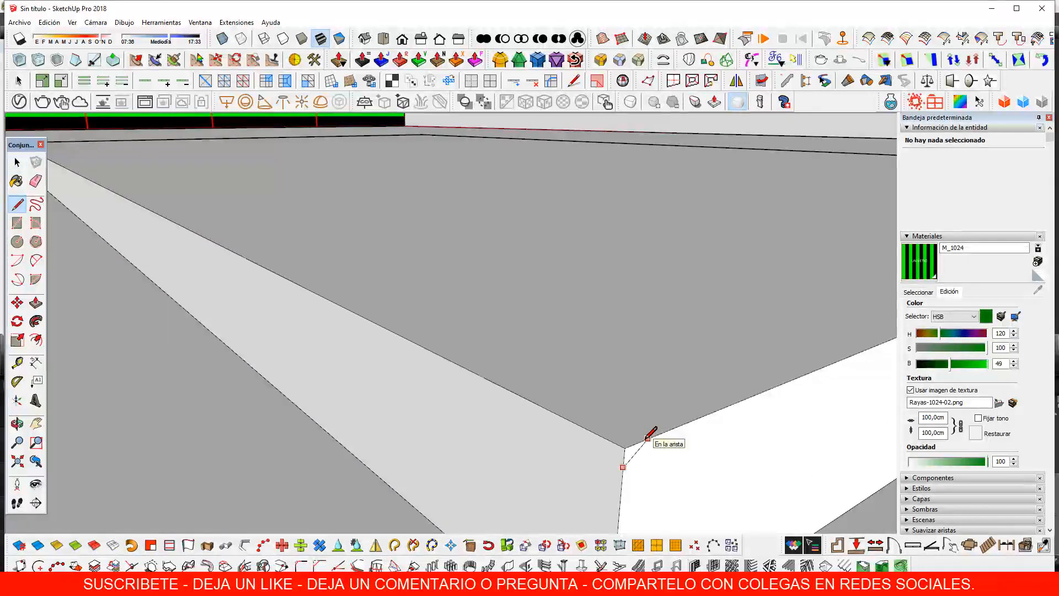
{"action": "left_click", "coordinate": [639, 442]}
{"action": "middle_click_drag", "start_coordinate": [640, 442], "coordinate": [638, 439]}
{"action": "key", "text": "space"}
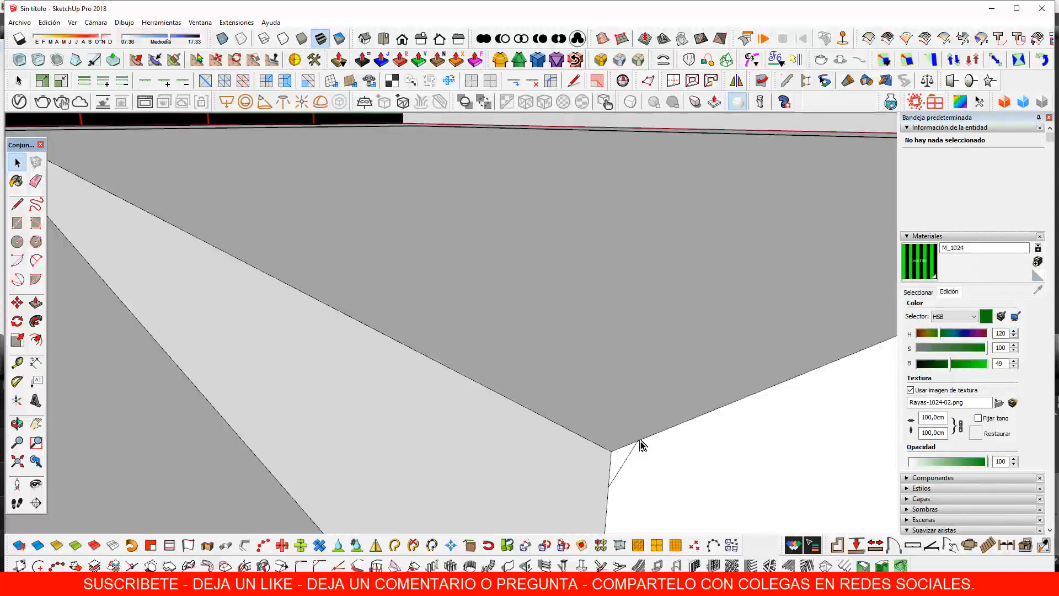
Erase the entire slab from the floor, including its leftover end face and stray edges
{"action": "scroll", "coordinate": [616, 455], "scroll_direction": "up", "scroll_amount": 1}
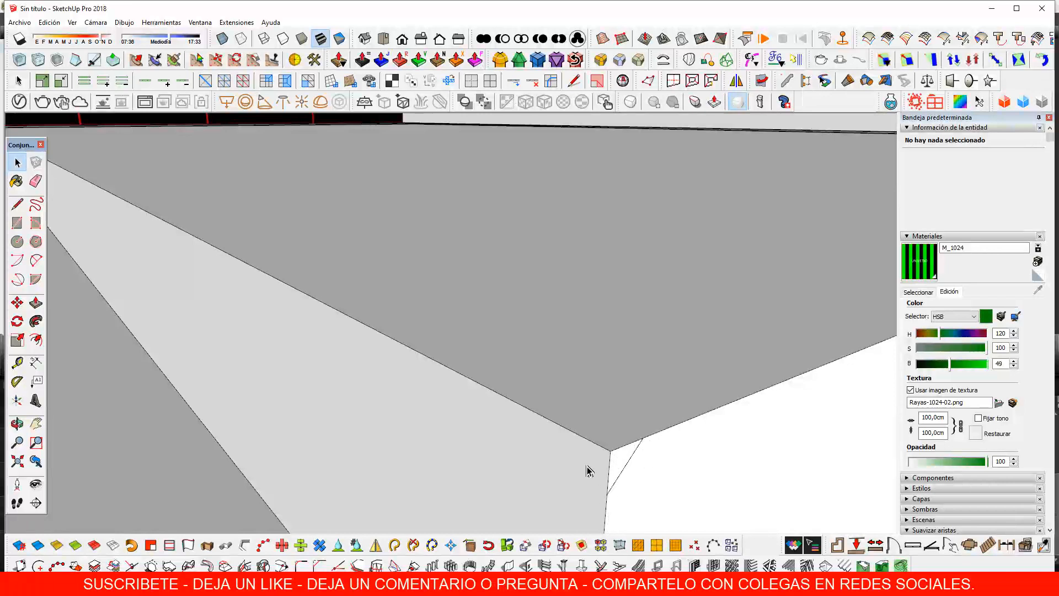
{"action": "scroll", "coordinate": [589, 468], "scroll_direction": "down", "scroll_amount": 1}
{"action": "scroll", "coordinate": [582, 443], "scroll_direction": "down", "scroll_amount": 1}
{"action": "scroll", "coordinate": [571, 423], "scroll_direction": "down", "scroll_amount": 8}
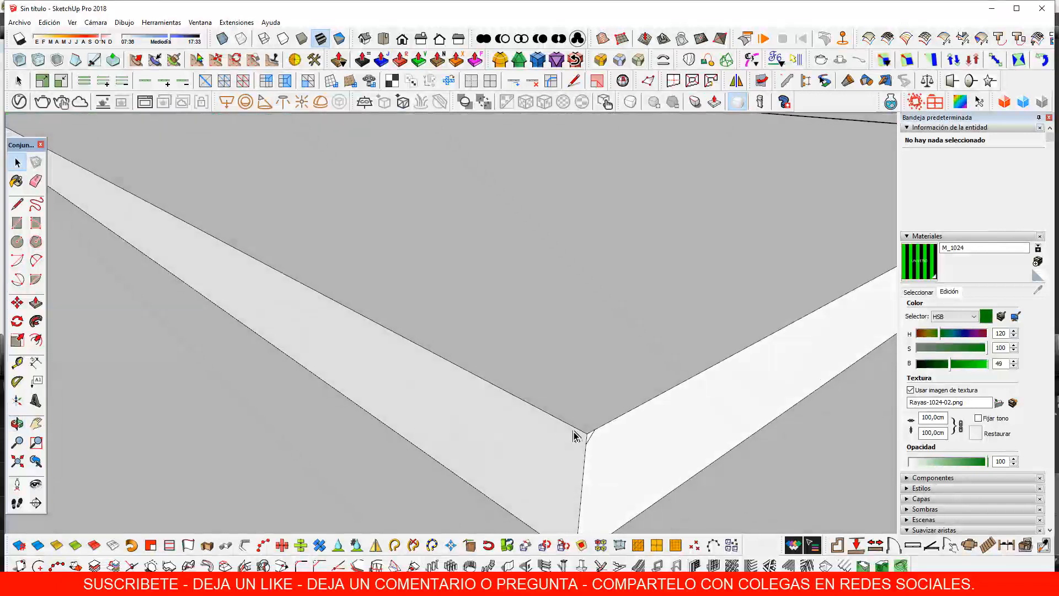
{"action": "scroll", "coordinate": [553, 424], "scroll_direction": "up", "scroll_amount": 4}
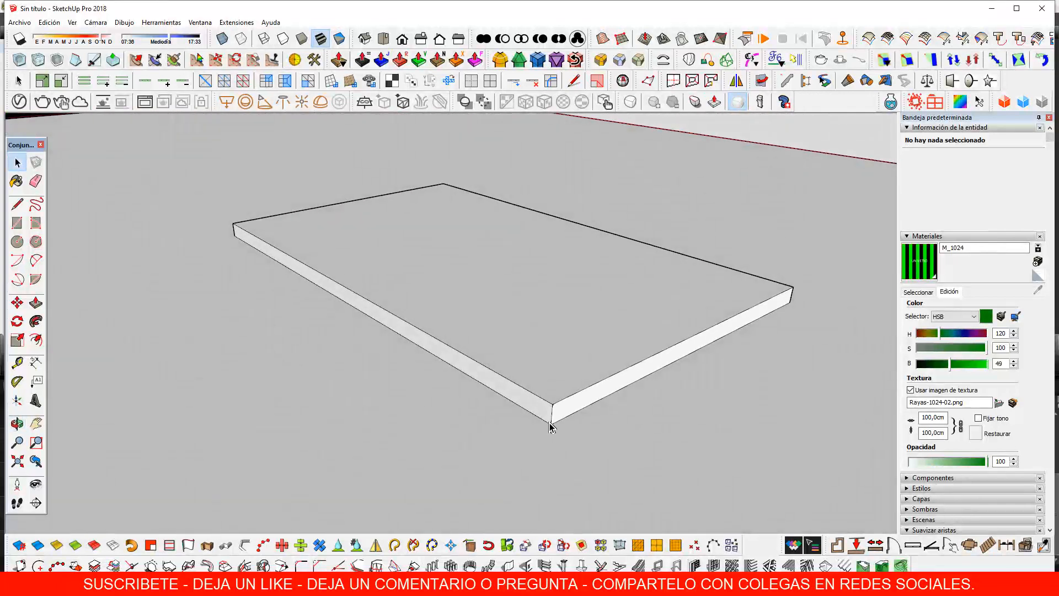
{"action": "triple_click", "coordinate": [559, 360]}
{"action": "scroll", "coordinate": [549, 373], "scroll_direction": "down", "scroll_amount": 5}
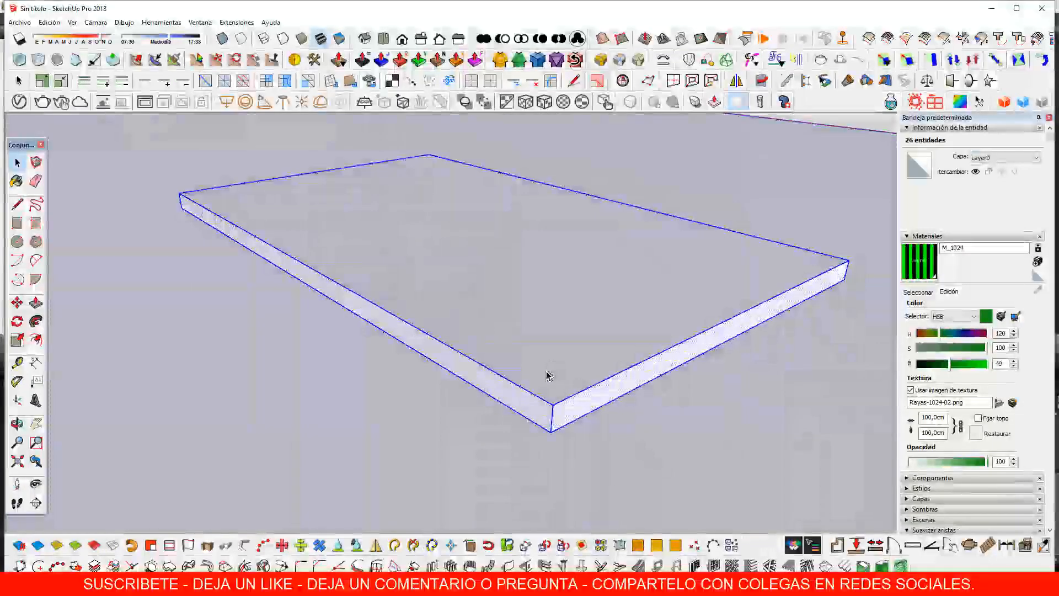
{"action": "key", "text": "e"}
{"action": "mouse_move", "coordinate": [474, 370]}
{"action": "left_mouse_down"}
{"action": "mouse_move", "coordinate": [523, 338]}
{"action": "mouse_move", "coordinate": [633, 300]}
{"action": "mouse_move", "coordinate": [669, 347]}
{"action": "mouse_move", "coordinate": [683, 323]}
{"action": "left_mouse_up"}
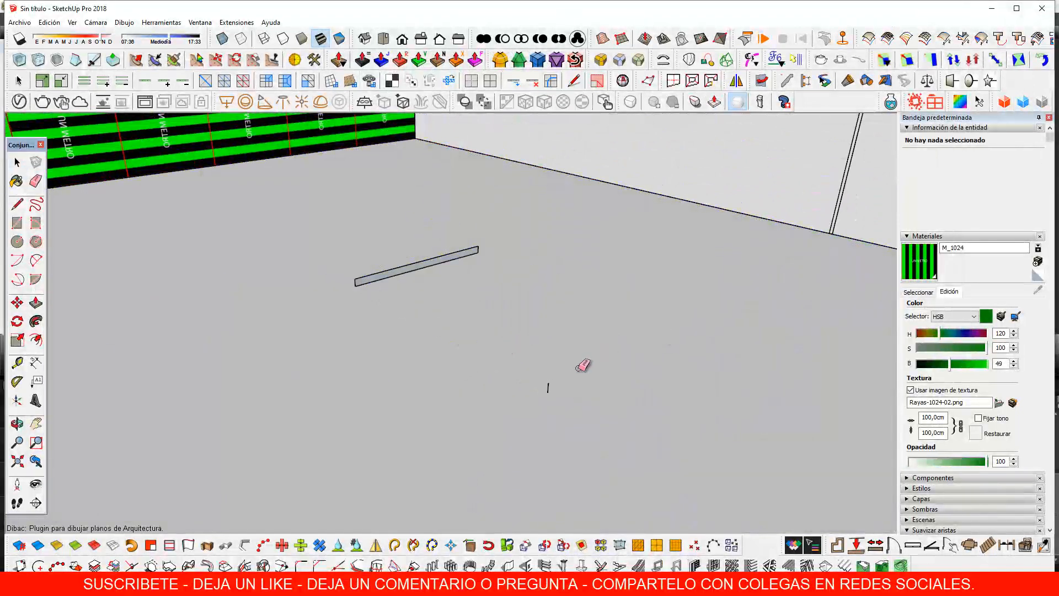
{"action": "left_click", "coordinate": [477, 249]}
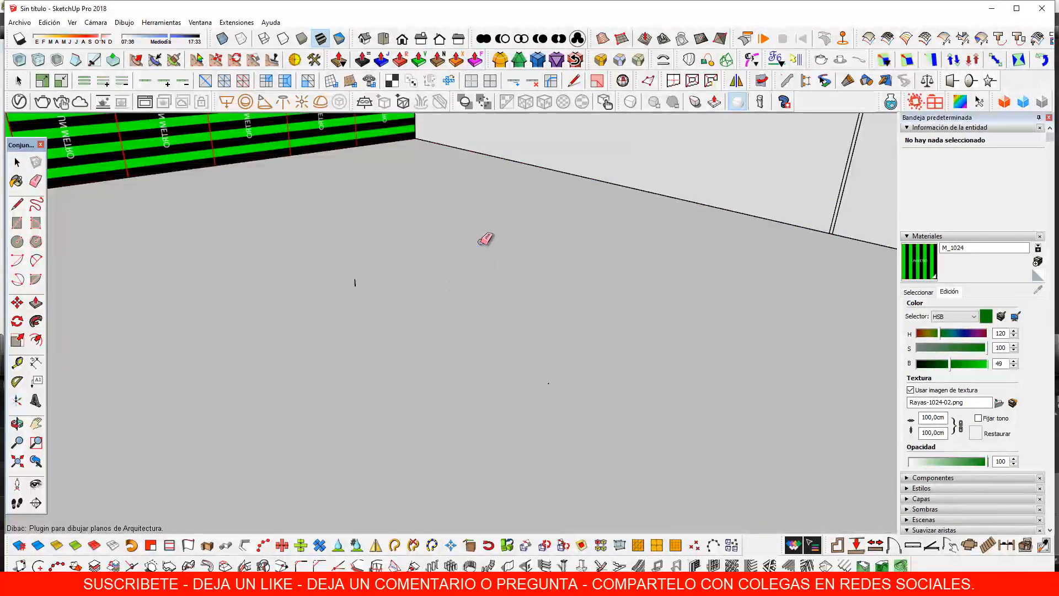
{"action": "left_click", "coordinate": [354, 282]}
{"action": "scroll", "coordinate": [556, 395], "scroll_direction": "down", "scroll_amount": 8}
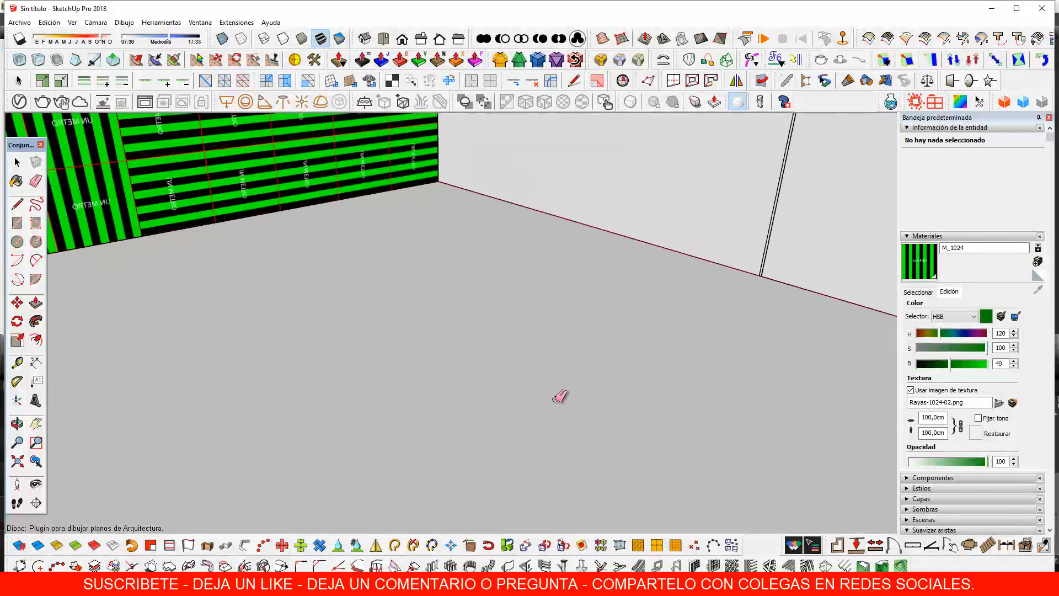
{"action": "key", "text": "space"}
Examine the whole room from above, viewing the striped wall and the plain grooved wall from several angles
{"action": "middle_click_drag", "start_coordinate": [479, 313], "coordinate": [504, 331]}
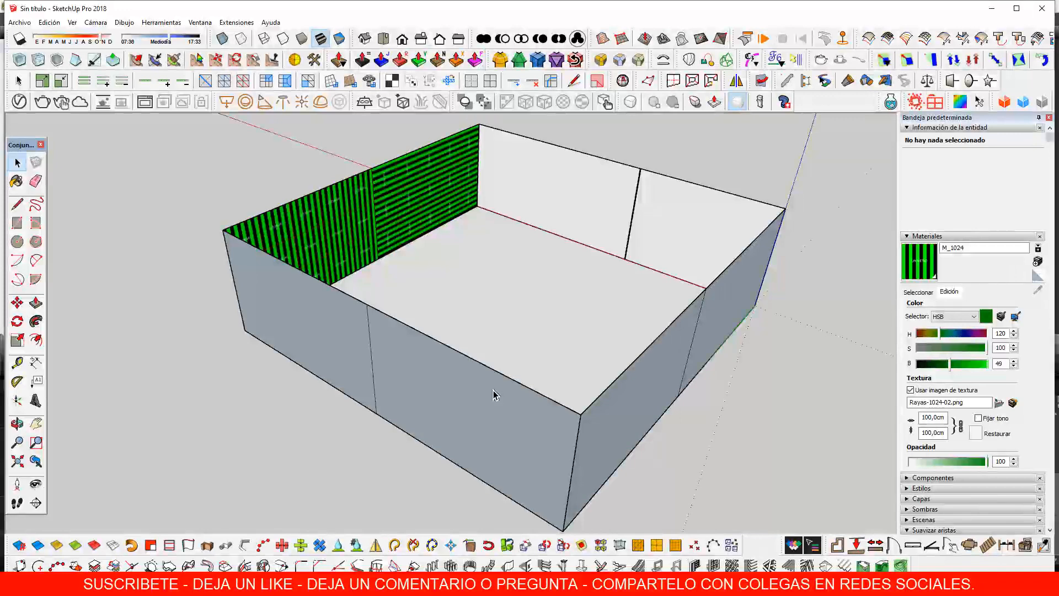
{"action": "middle_click_drag", "start_coordinate": [493, 390], "coordinate": [437, 340]}
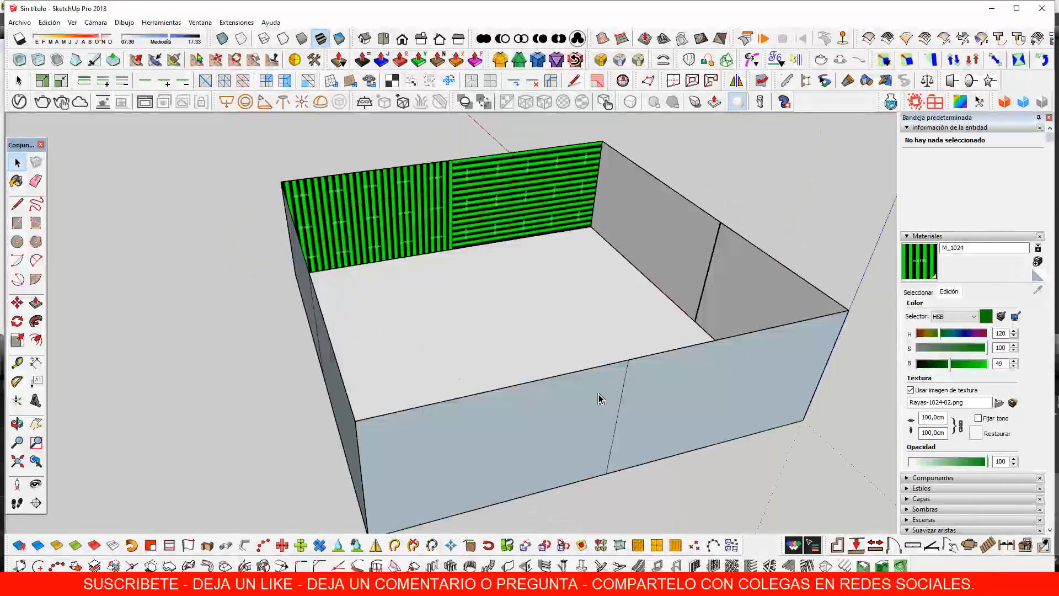
{"action": "middle_click_drag", "start_coordinate": [512, 321], "coordinate": [557, 258]}
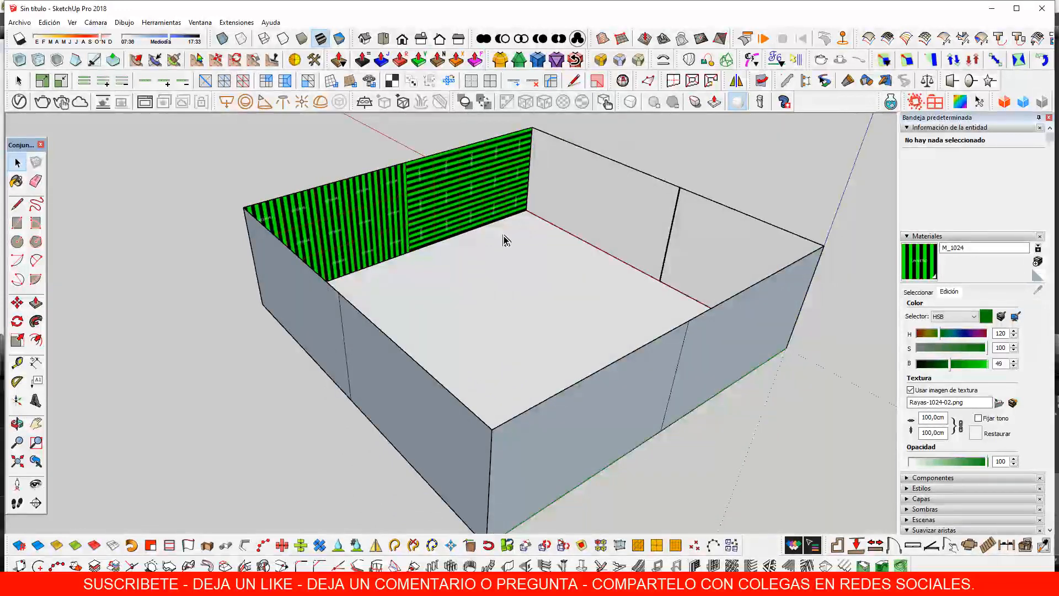
{"action": "middle_click_drag", "start_coordinate": [603, 257], "coordinate": [603, 275]}
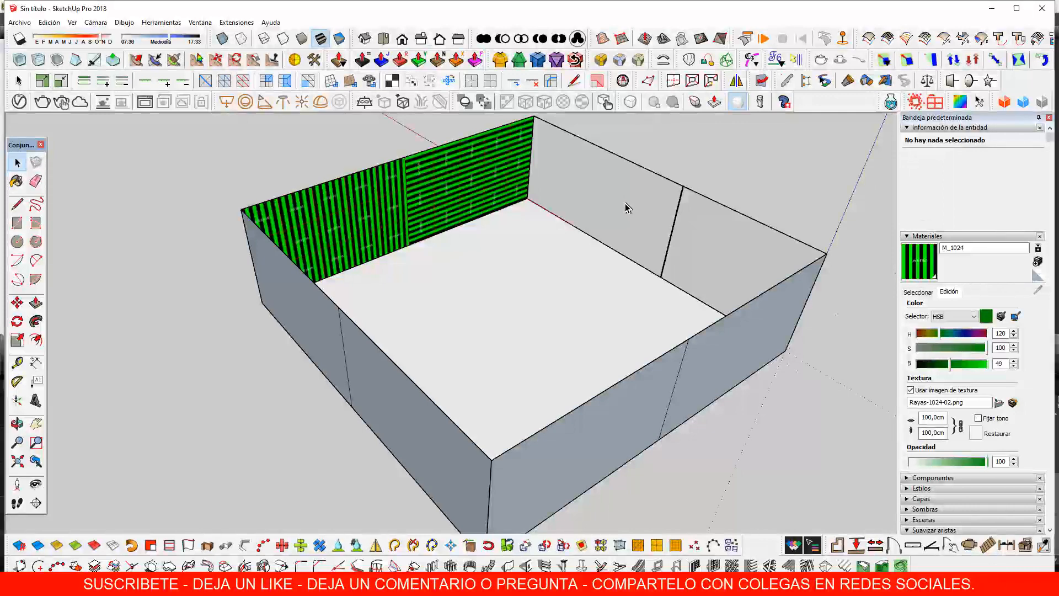
{"action": "scroll", "coordinate": [613, 205], "scroll_direction": "up", "scroll_amount": 3}
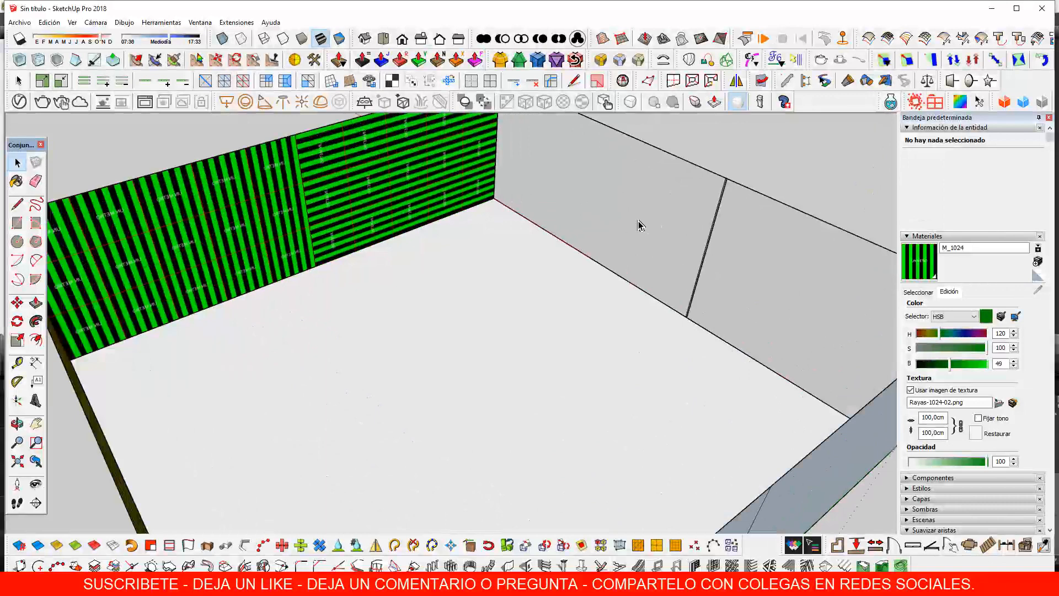
{"action": "scroll", "coordinate": [638, 225], "scroll_direction": "down", "scroll_amount": 6}
{"action": "middle_click_drag", "start_coordinate": [623, 225], "coordinate": [654, 232]}
{"action": "scroll", "coordinate": [639, 221], "scroll_direction": "up", "scroll_amount": 3}
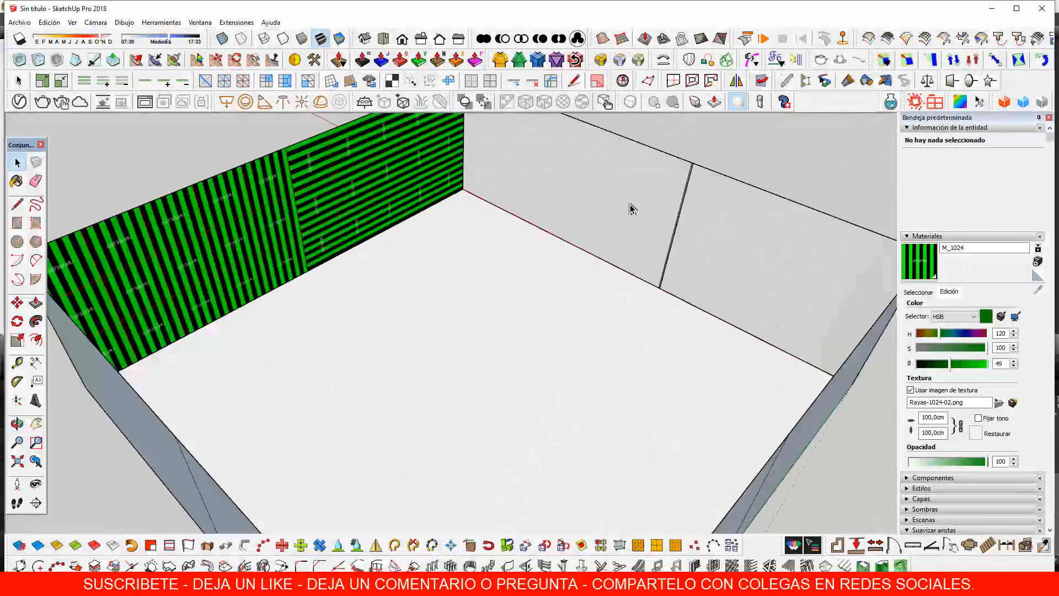
{"action": "scroll", "coordinate": [621, 214], "scroll_direction": "down", "scroll_amount": 1}
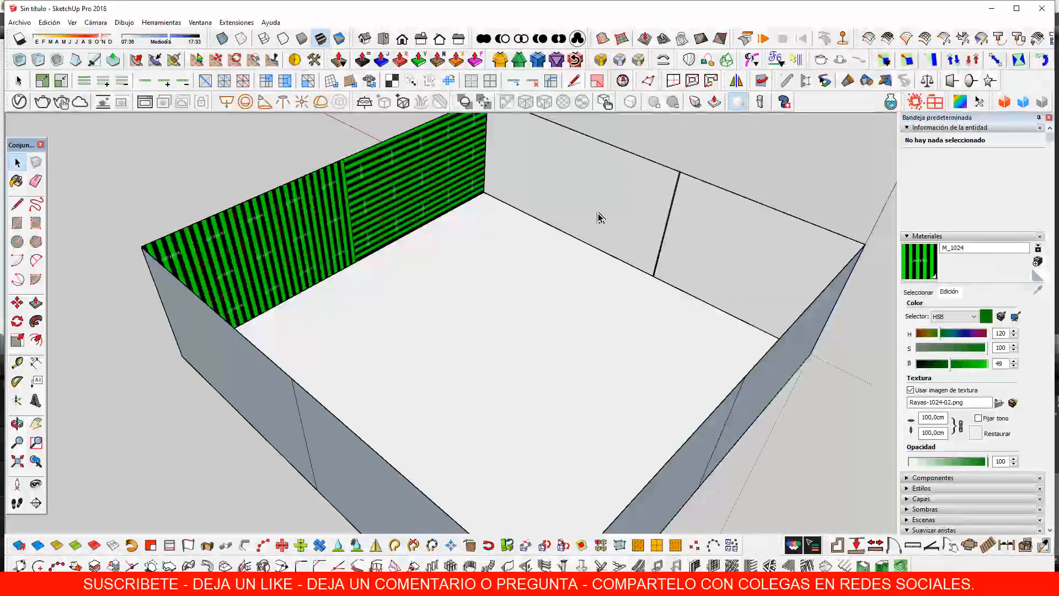
Select the plain grooved wall's group and examine it beside the striped wall at different angles and distances
{"action": "scroll", "coordinate": [607, 204], "scroll_direction": "up", "scroll_amount": 2}
{"action": "scroll", "coordinate": [598, 233], "scroll_direction": "down", "scroll_amount": 3}
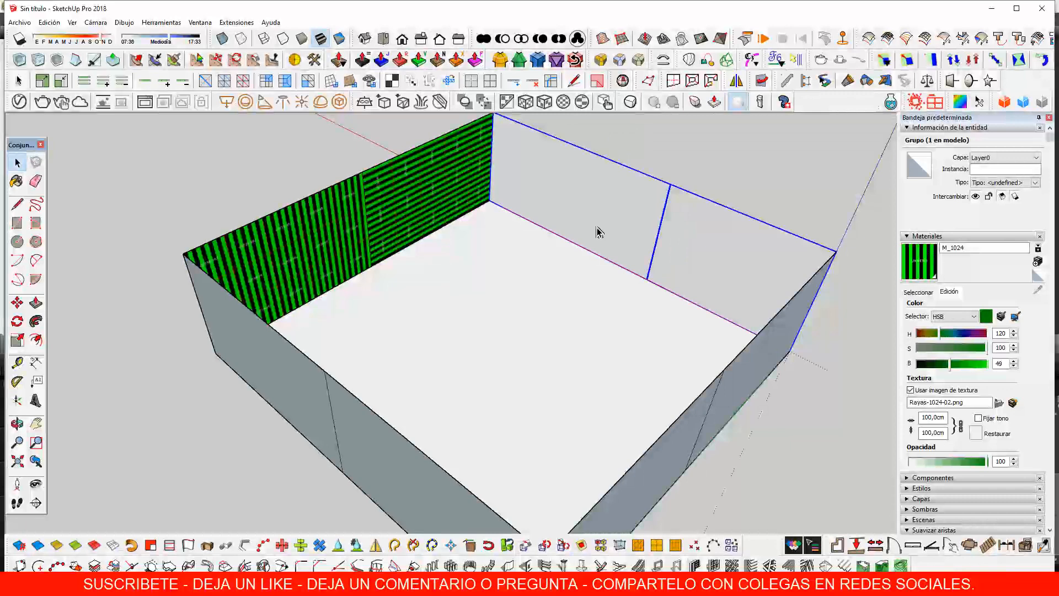
{"action": "scroll", "coordinate": [593, 213], "scroll_direction": "up", "scroll_amount": 6}
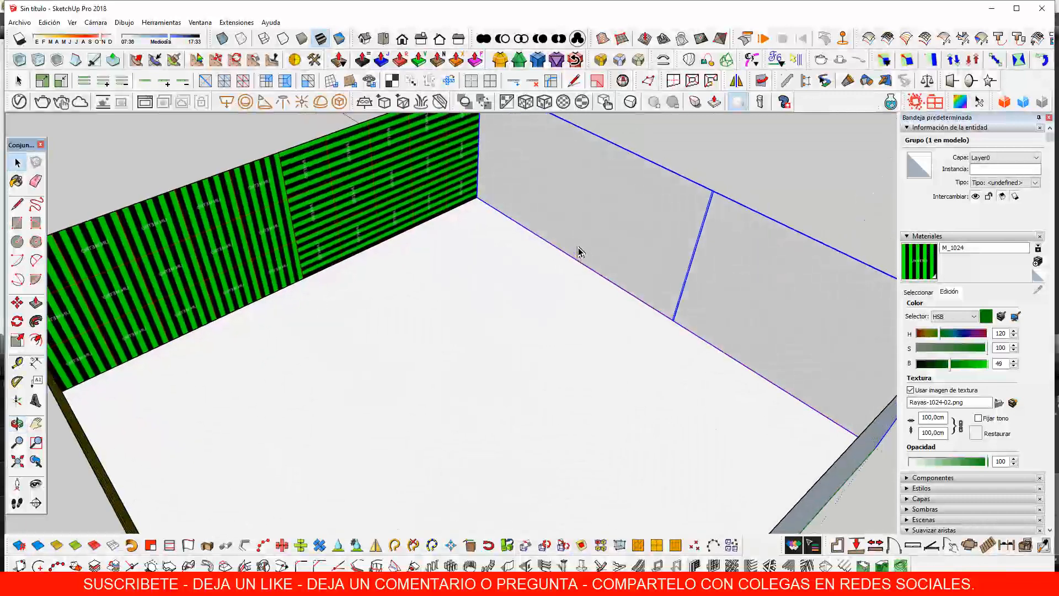
{"action": "scroll", "coordinate": [580, 265], "scroll_direction": "down", "scroll_amount": 5}
{"action": "scroll", "coordinate": [593, 254], "scroll_direction": "up", "scroll_amount": 4}
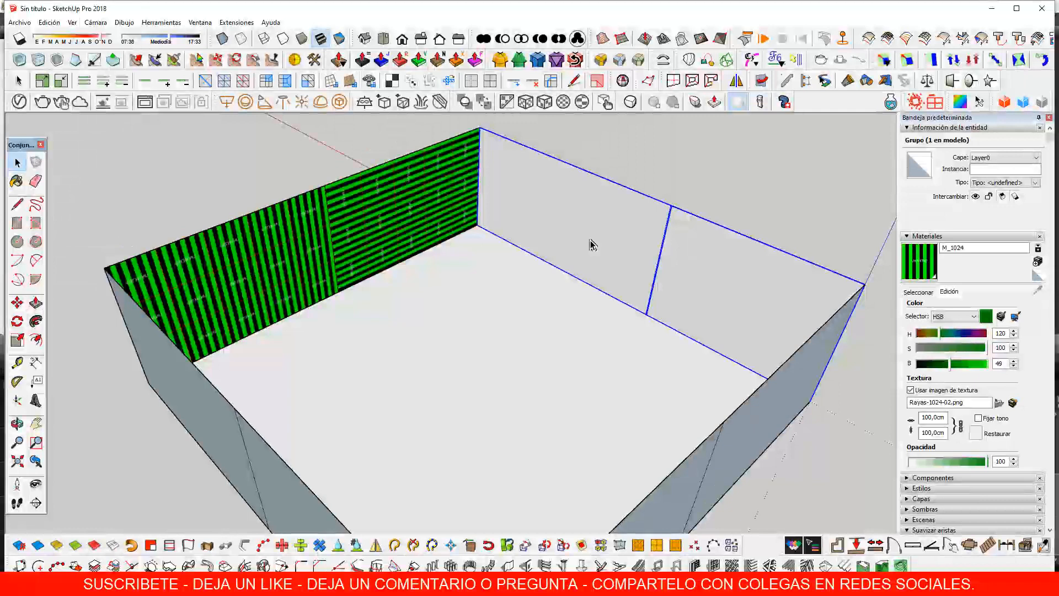
{"action": "scroll", "coordinate": [592, 241], "scroll_direction": "down", "scroll_amount": 3}
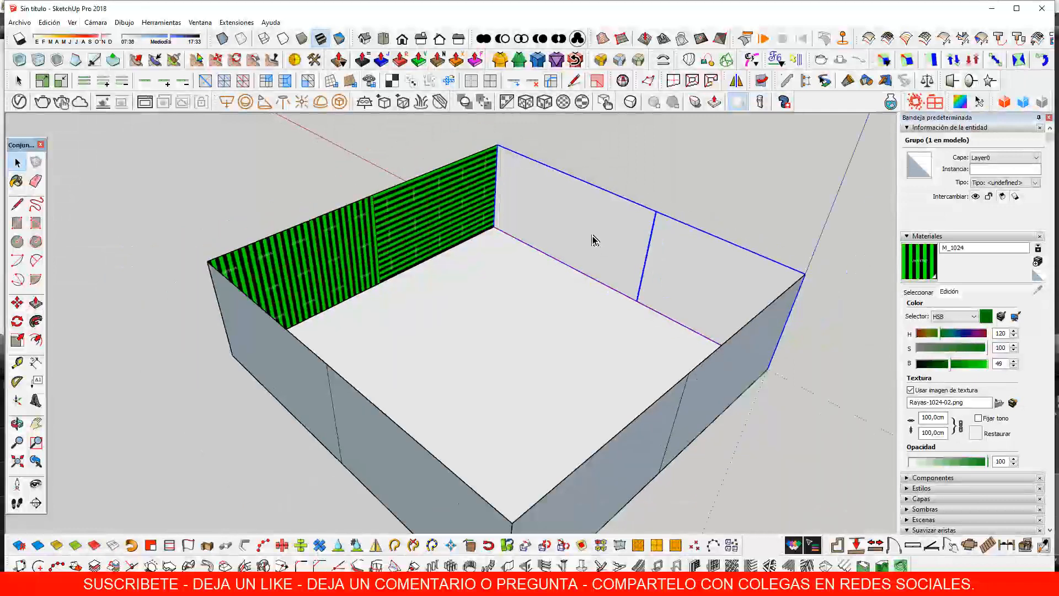
{"action": "middle_click_drag", "start_coordinate": [590, 237], "coordinate": [525, 252]}
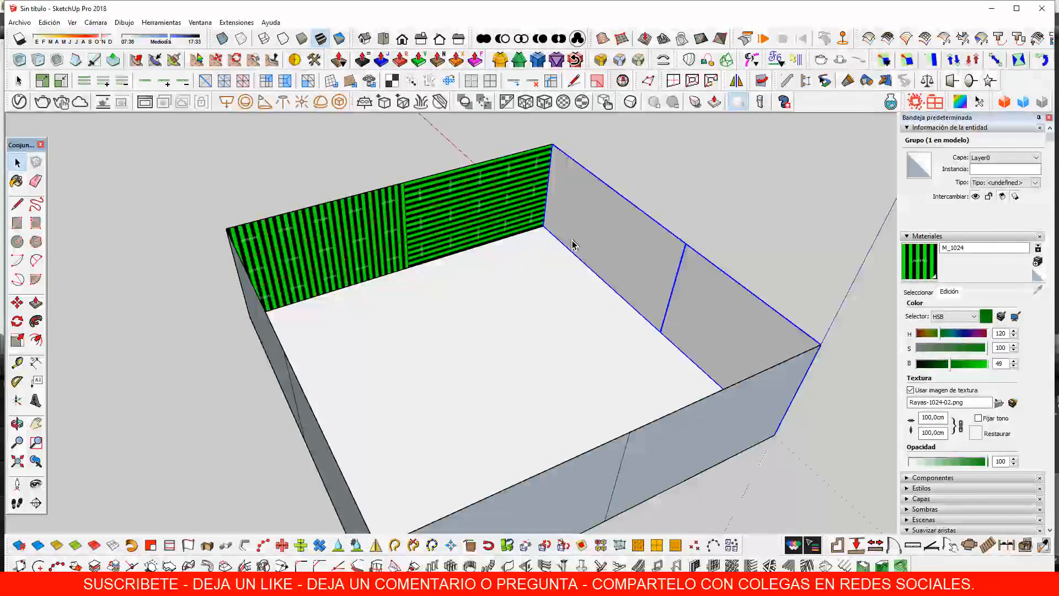
{"action": "scroll", "coordinate": [571, 241], "scroll_direction": "up", "scroll_amount": 2}
{"action": "scroll", "coordinate": [579, 235], "scroll_direction": "down", "scroll_amount": 2}
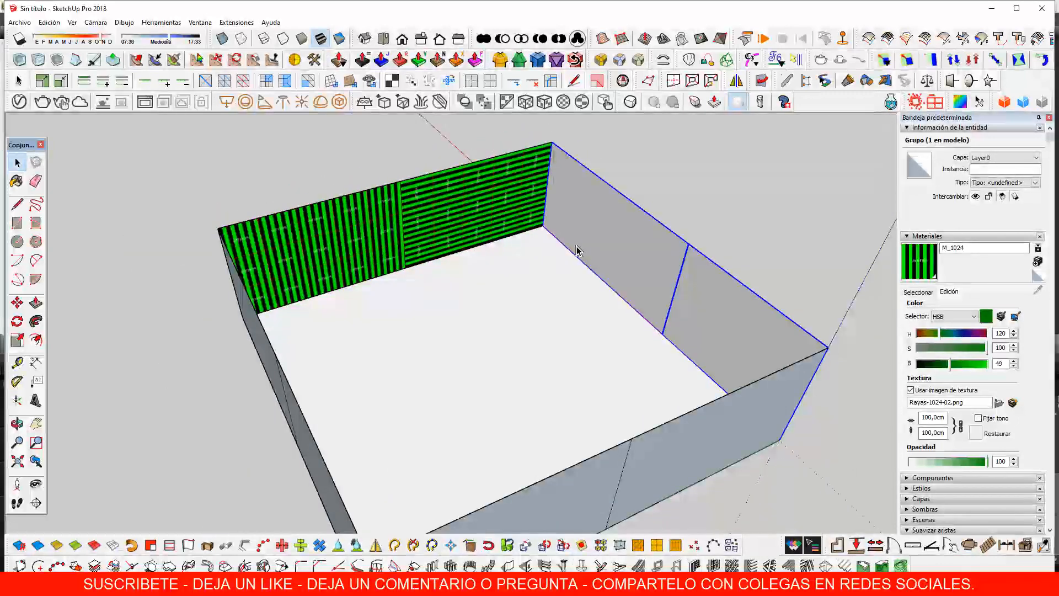
{"action": "mouse_move", "coordinate": [577, 246]}
{"action": "middle_mouse_down"}
{"action": "mouse_move", "coordinate": [546, 239]}
{"action": "mouse_move", "coordinate": [588, 232]}
{"action": "middle_mouse_up"}
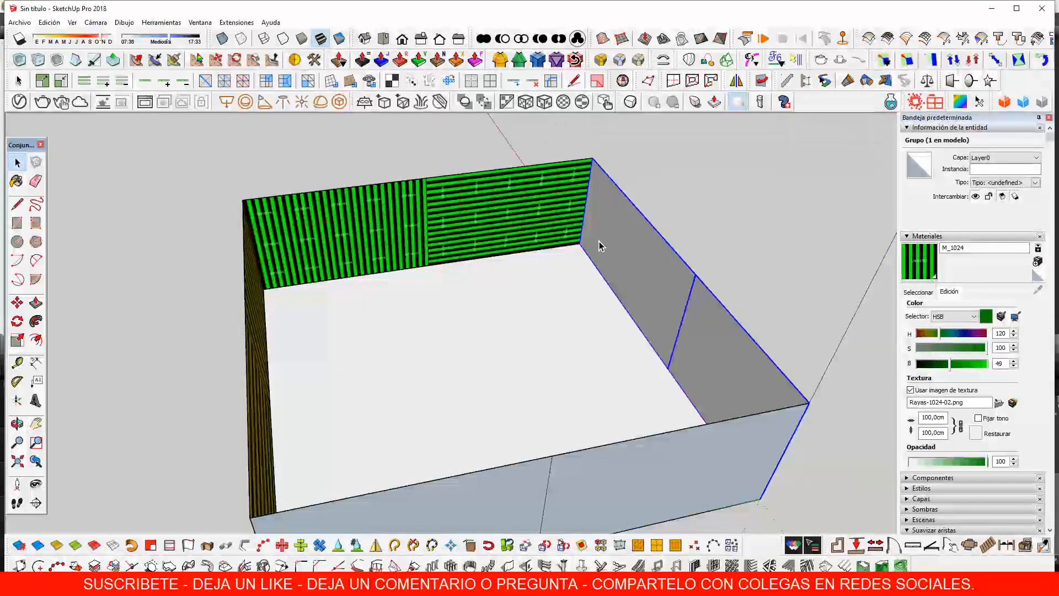
{"action": "scroll", "coordinate": [557, 224], "scroll_direction": "up", "scroll_amount": 3}
{"action": "scroll", "coordinate": [638, 269], "scroll_direction": "down", "scroll_amount": 3}
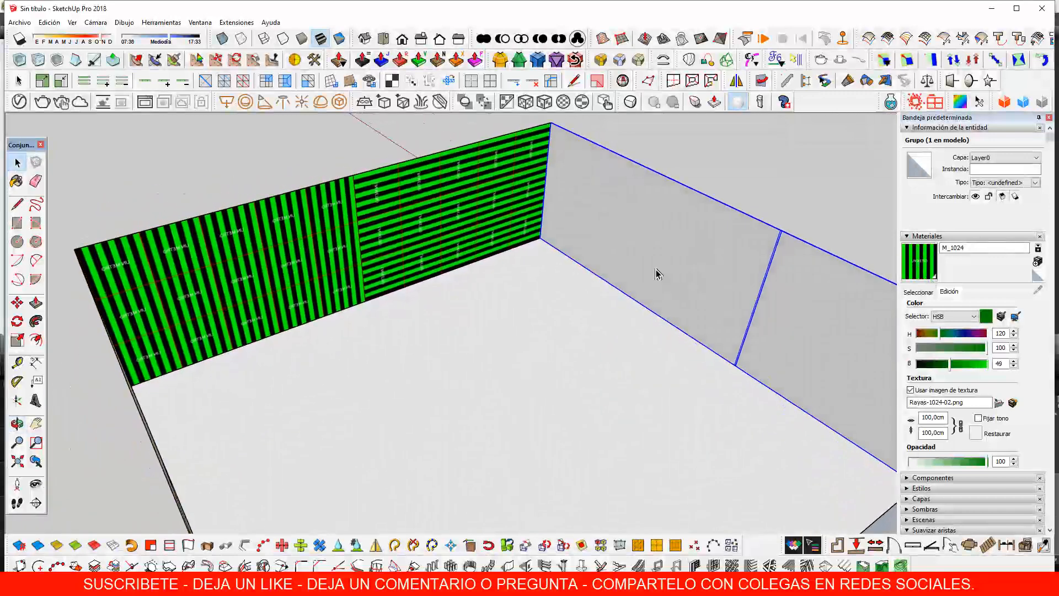
{"action": "scroll", "coordinate": [631, 270], "scroll_direction": "down", "scroll_amount": 2}
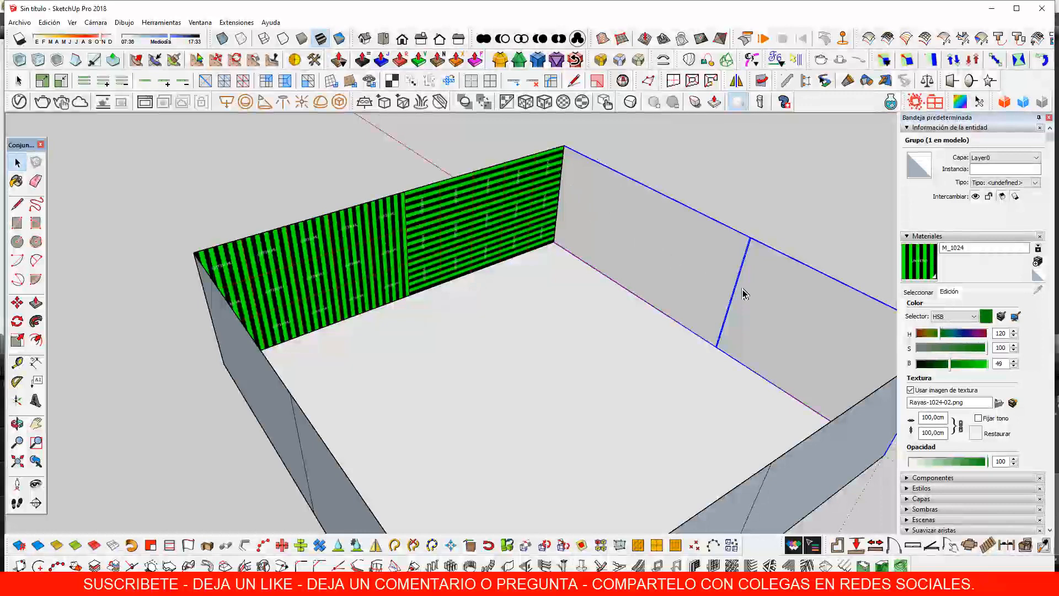
Compare the vertical and horizontal stripe layouts of the M_1024 texture on the wall at several distances
{"action": "scroll", "coordinate": [513, 201], "scroll_direction": "up", "scroll_amount": 3}
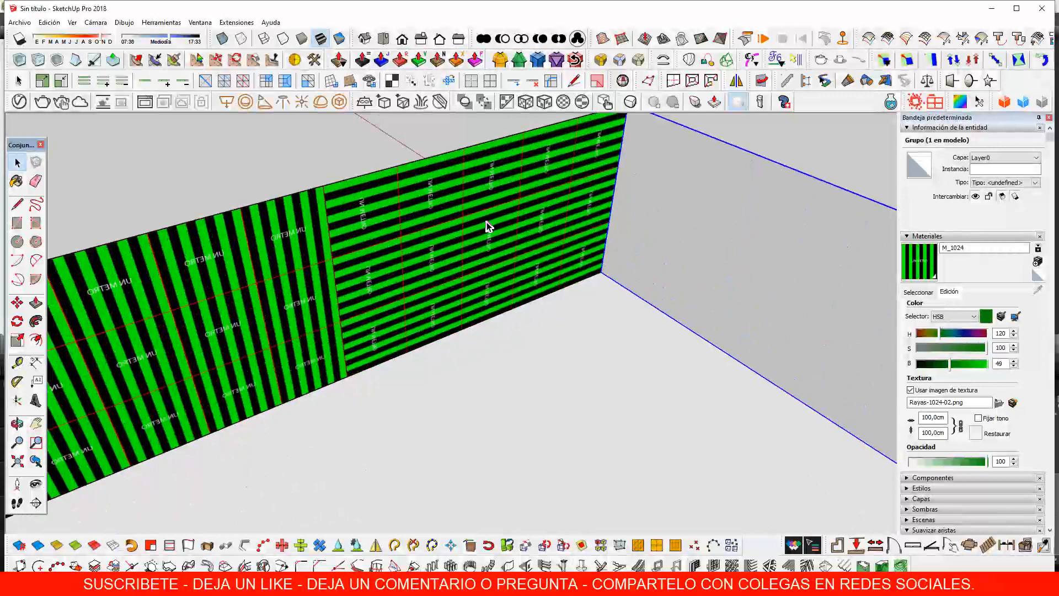
{"action": "scroll", "coordinate": [489, 220], "scroll_direction": "down", "scroll_amount": 2}
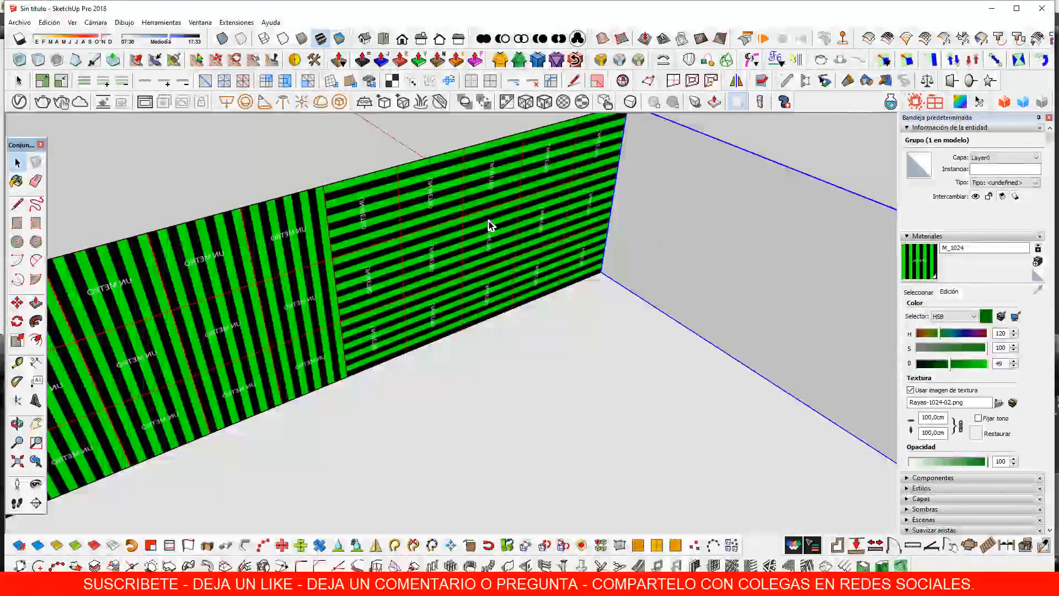
{"action": "scroll", "coordinate": [491, 220], "scroll_direction": "down", "scroll_amount": 3}
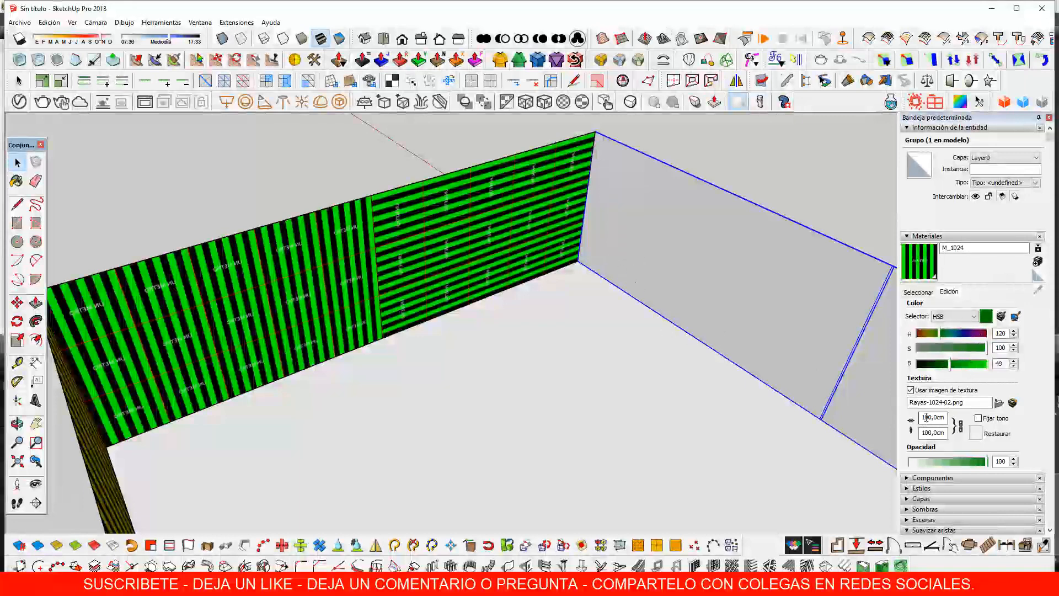
{"action": "scroll", "coordinate": [469, 208], "scroll_direction": "up", "scroll_amount": 1}
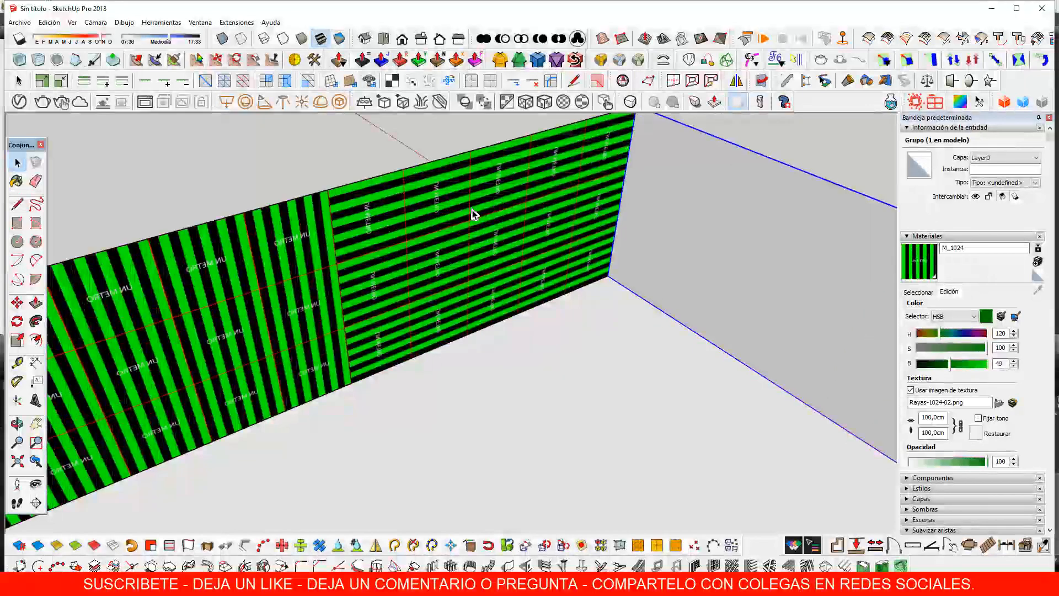
{"action": "scroll", "coordinate": [472, 213], "scroll_direction": "up", "scroll_amount": 1}
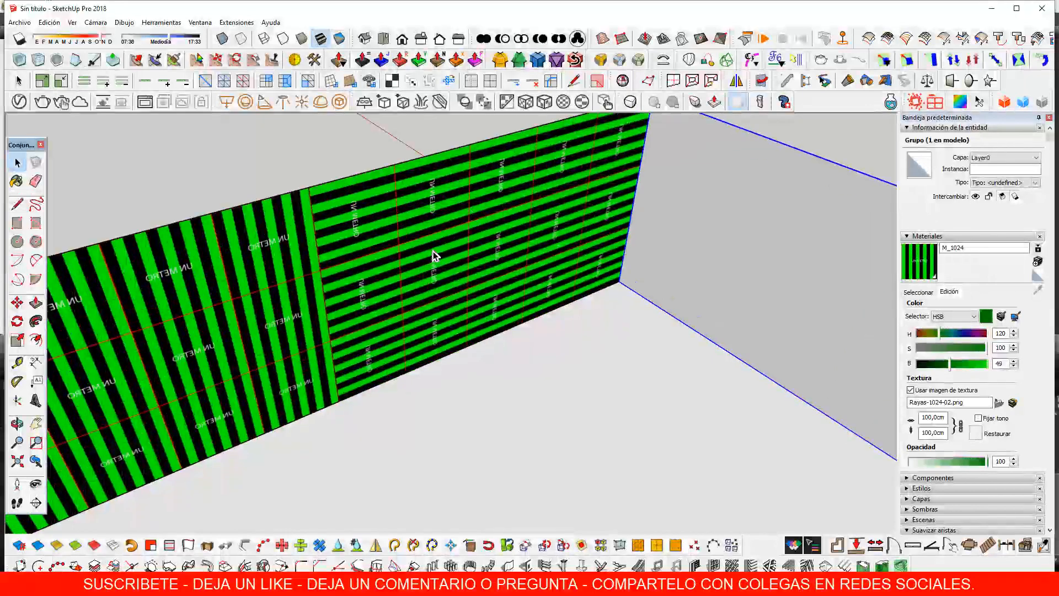
{"action": "scroll", "coordinate": [434, 252], "scroll_direction": "down", "scroll_amount": 2}
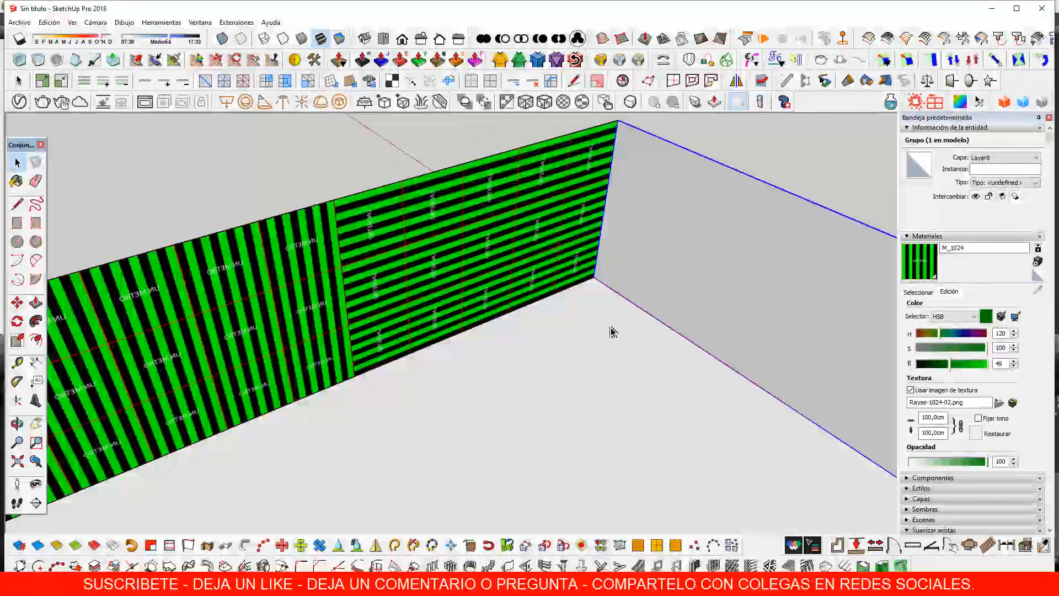
{"action": "scroll", "coordinate": [552, 287], "scroll_direction": "down", "scroll_amount": 2}
{"action": "scroll", "coordinate": [300, 309], "scroll_direction": "down", "scroll_amount": 2}
{"action": "scroll", "coordinate": [314, 303], "scroll_direction": "up", "scroll_amount": 5}
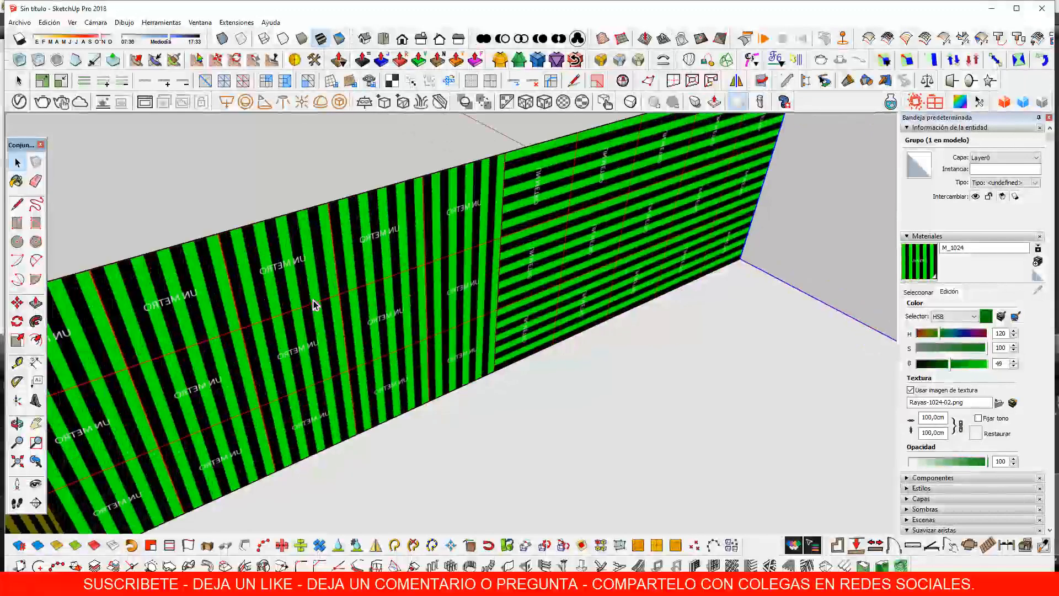
{"action": "scroll", "coordinate": [569, 262], "scroll_direction": "down", "scroll_amount": 3}
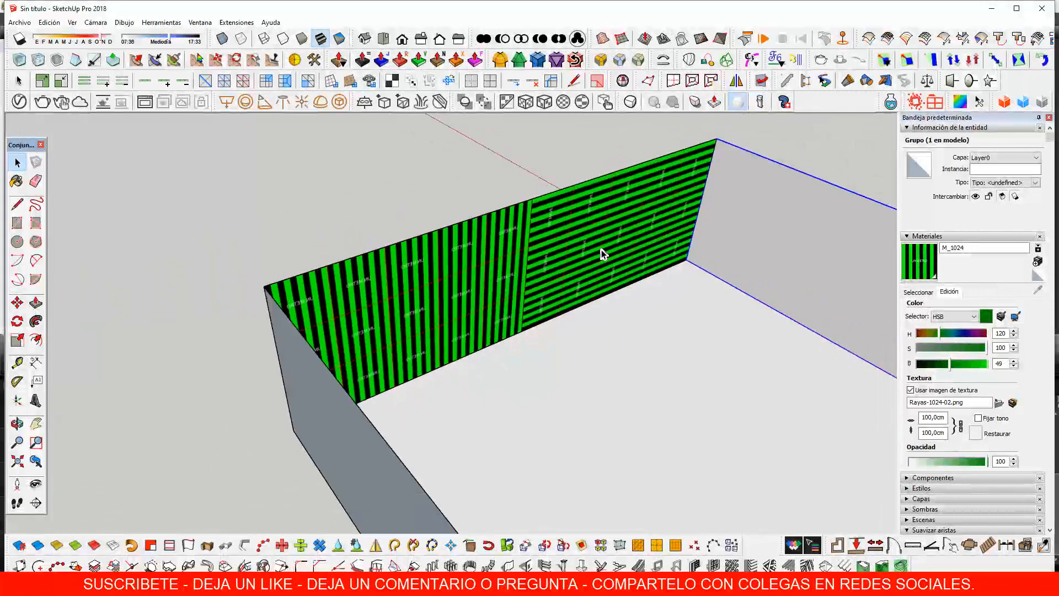
{"action": "scroll", "coordinate": [602, 249], "scroll_direction": "up", "scroll_amount": 2}
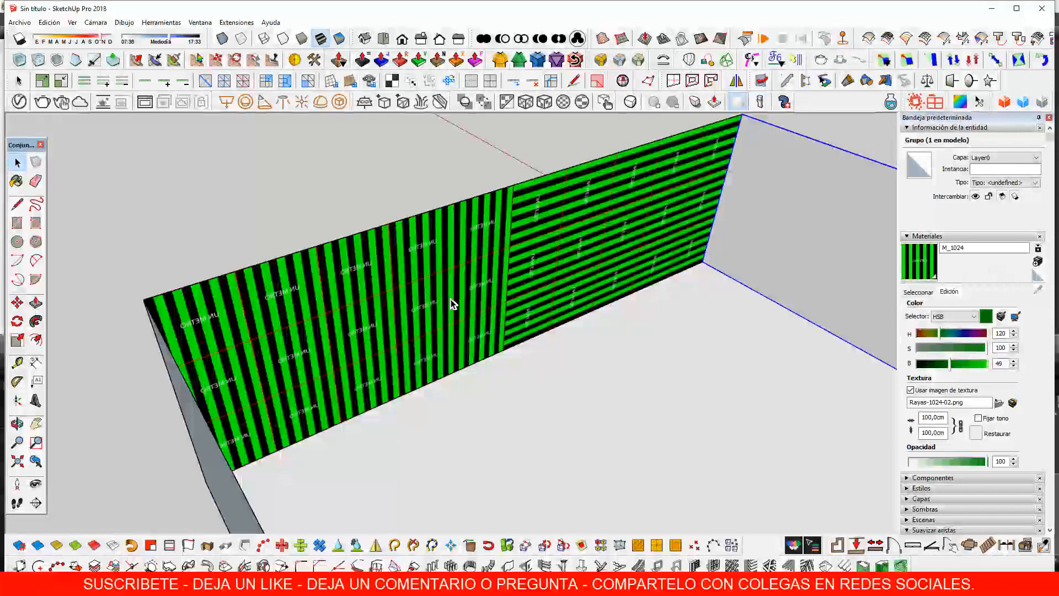
{"action": "scroll", "coordinate": [618, 238], "scroll_direction": "up", "scroll_amount": 2}
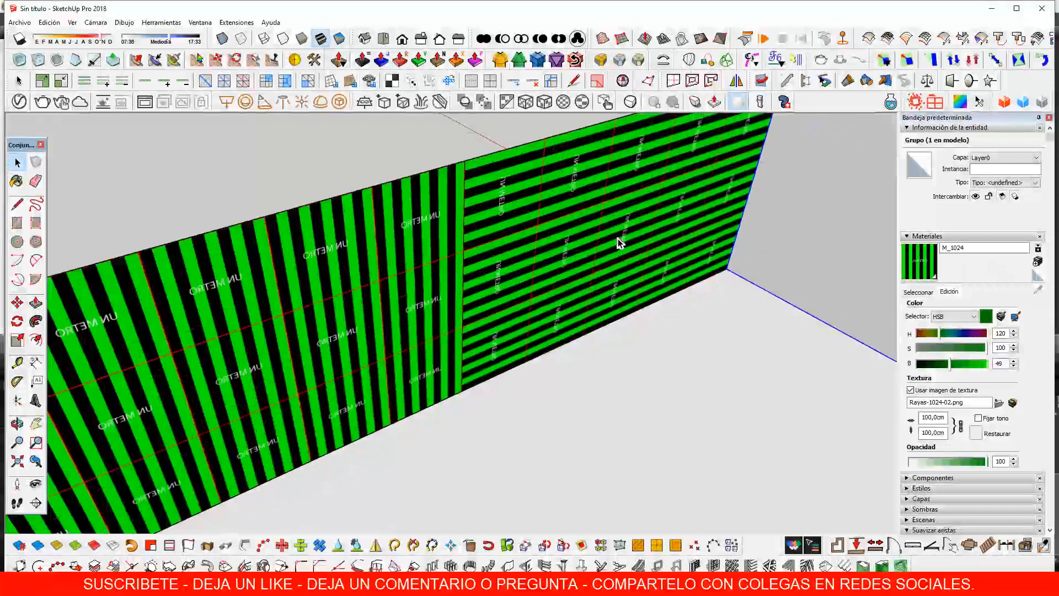
{"action": "scroll", "coordinate": [618, 238], "scroll_direction": "up", "scroll_amount": 1}
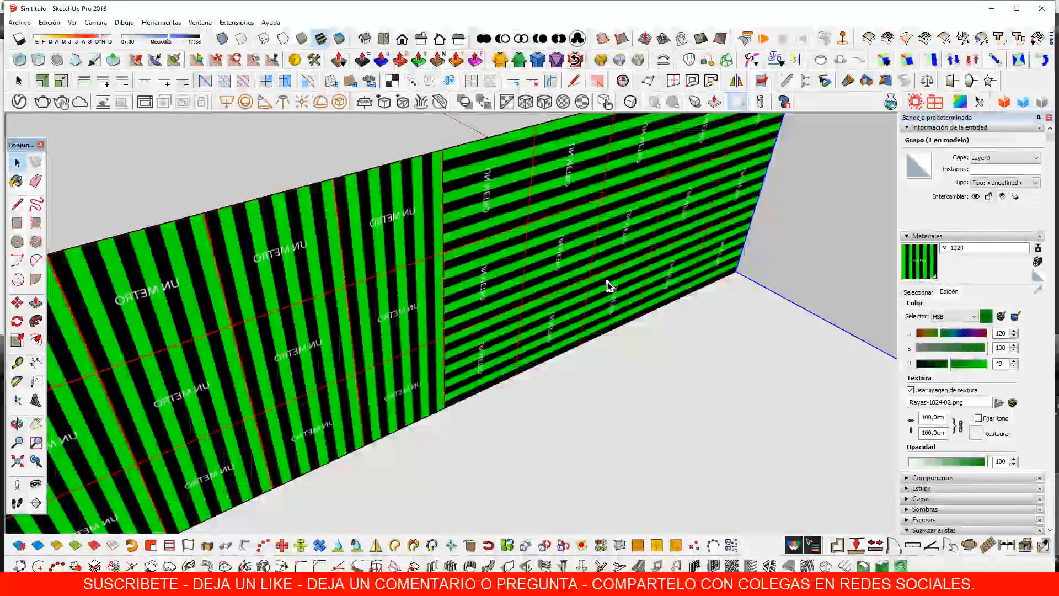
{"action": "scroll", "coordinate": [609, 283], "scroll_direction": "down", "scroll_amount": 4}
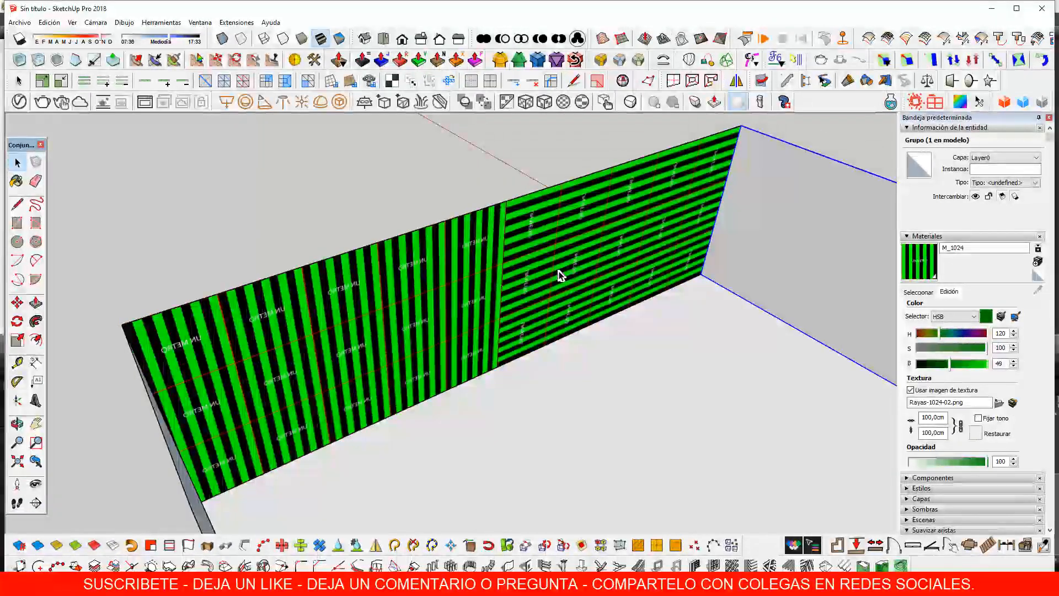
Examine the green striped wall and the whole room from several angles and distances, and clear the selection
{"action": "scroll", "coordinate": [562, 264], "scroll_direction": "up", "scroll_amount": 3}
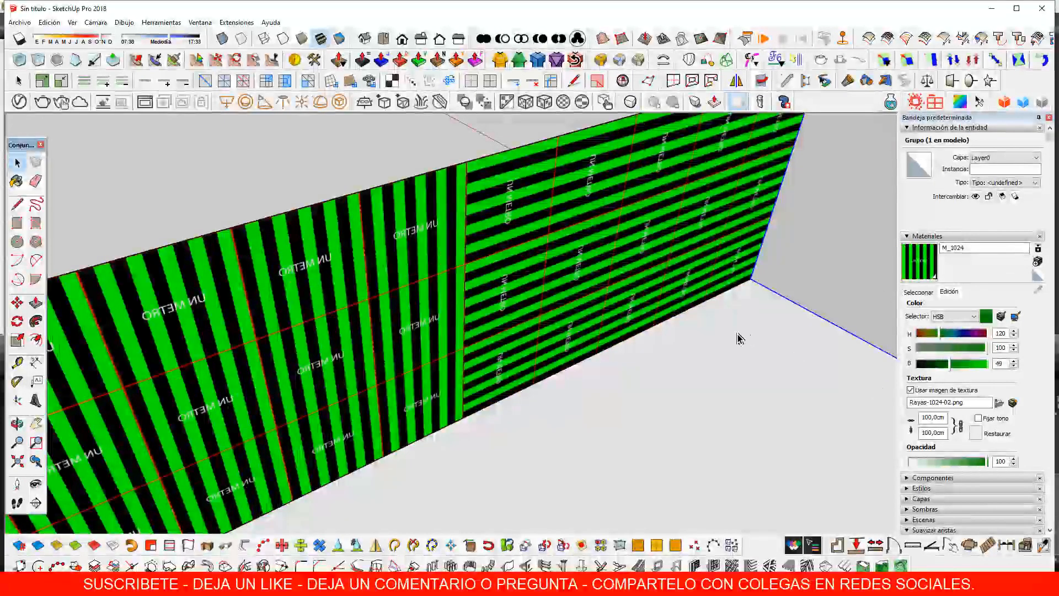
{"action": "scroll", "coordinate": [654, 325], "scroll_direction": "down", "scroll_amount": 3}
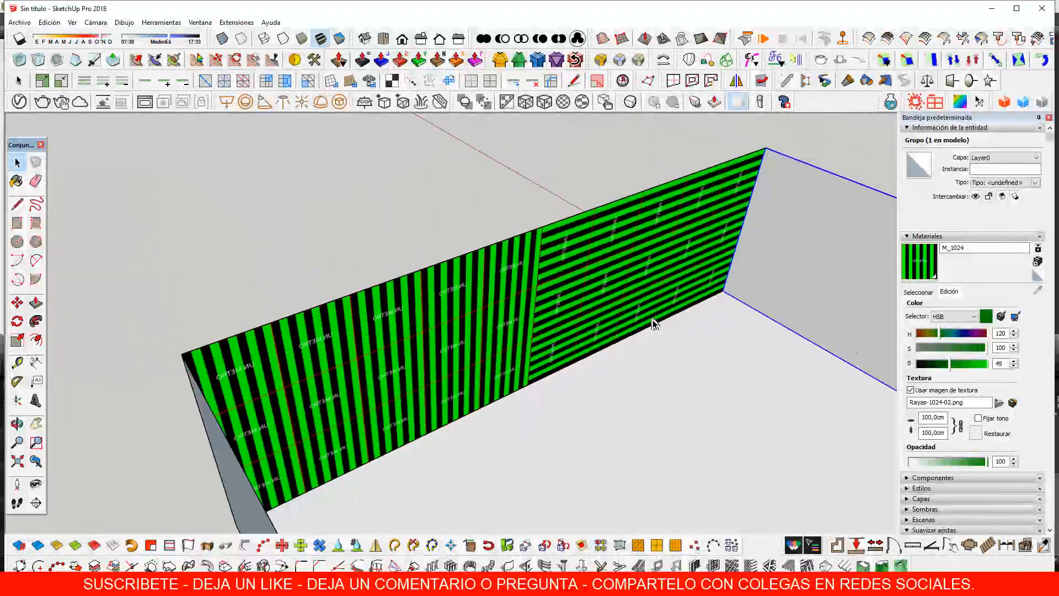
{"action": "middle_click_drag", "start_coordinate": [676, 338], "coordinate": [586, 340]}
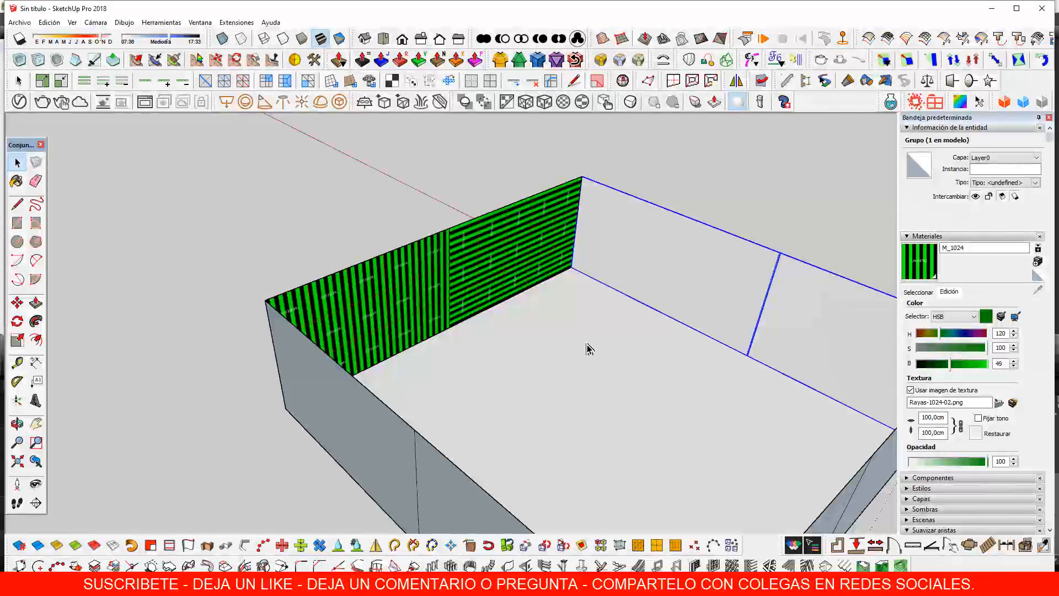
{"action": "scroll", "coordinate": [520, 284], "scroll_direction": "down", "scroll_amount": 4}
{"action": "middle_click_drag", "start_coordinate": [556, 309], "coordinate": [577, 301]}
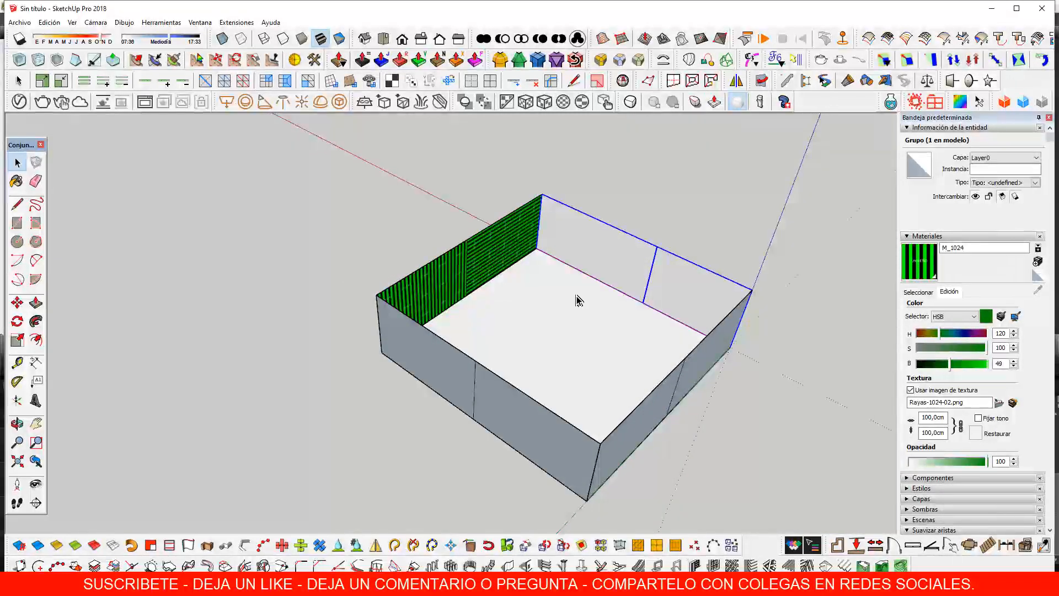
{"action": "scroll", "coordinate": [586, 285], "scroll_direction": "up", "scroll_amount": 3}
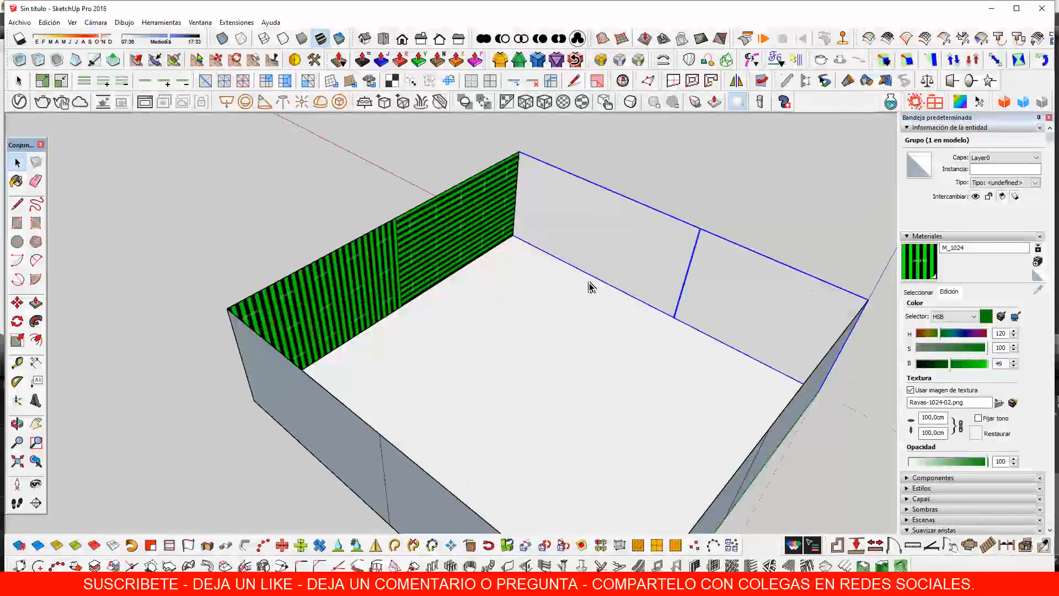
{"action": "middle_click_drag", "start_coordinate": [587, 288], "coordinate": [586, 267]}
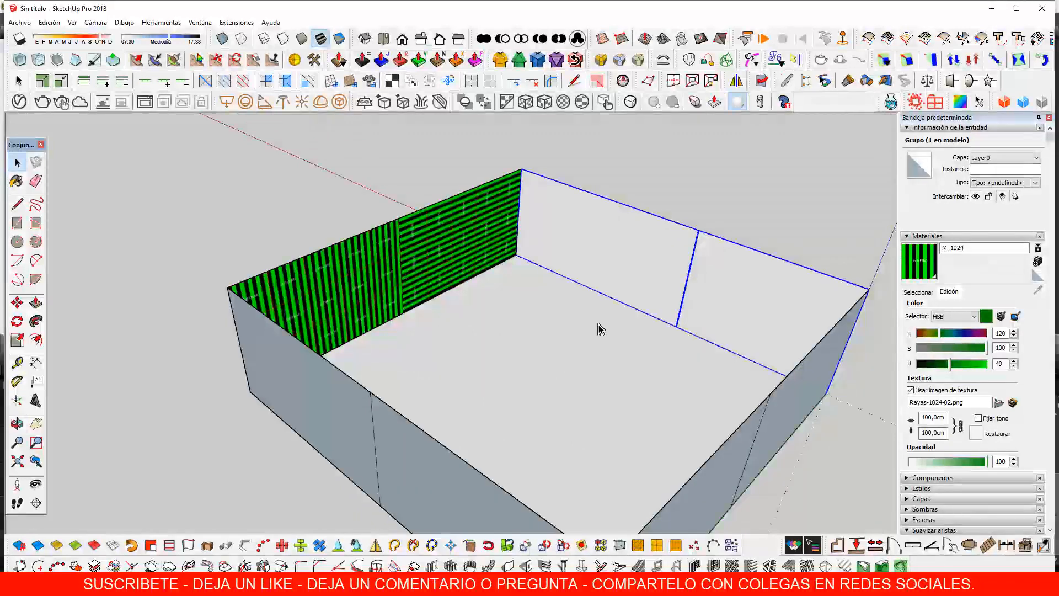
{"action": "scroll", "coordinate": [592, 298], "scroll_direction": "down", "scroll_amount": 4}
{"action": "middle_click_drag", "start_coordinate": [589, 279], "coordinate": [460, 312]}
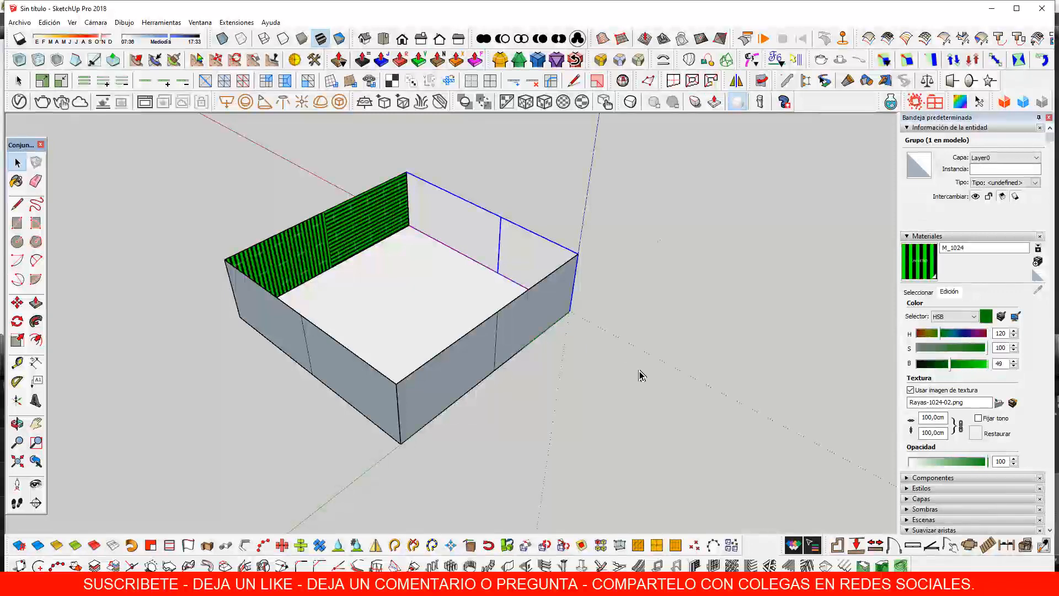
{"action": "left_click", "coordinate": [611, 335]}
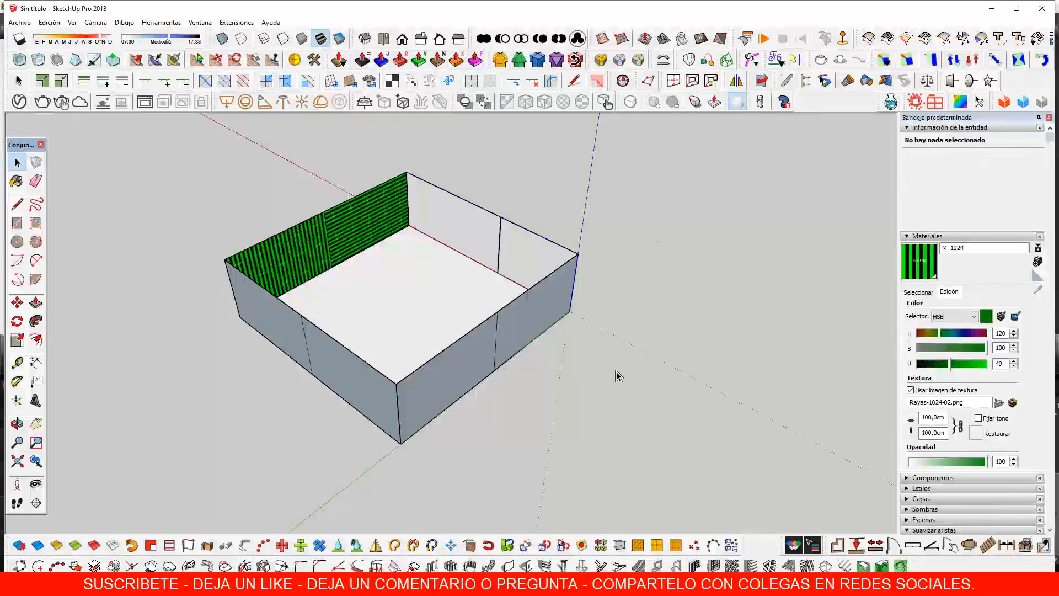
Copy the green striped wall component from the room to a free spot outside it along the red axis
{"action": "scroll", "coordinate": [611, 386], "scroll_direction": "down", "scroll_amount": 3}
{"action": "middle_click_drag", "start_coordinate": [610, 371], "coordinate": [487, 308]}
{"action": "scroll", "coordinate": [499, 311], "scroll_direction": "up", "scroll_amount": 6}
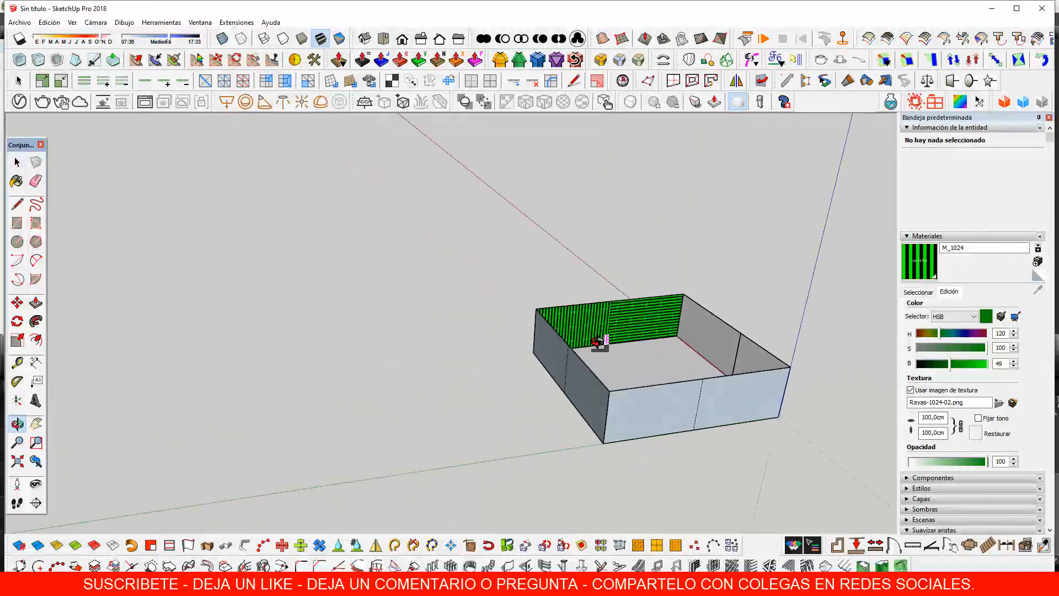
{"action": "left_click", "coordinate": [548, 359]}
{"action": "scroll", "coordinate": [524, 347], "scroll_direction": "down", "scroll_amount": 5}
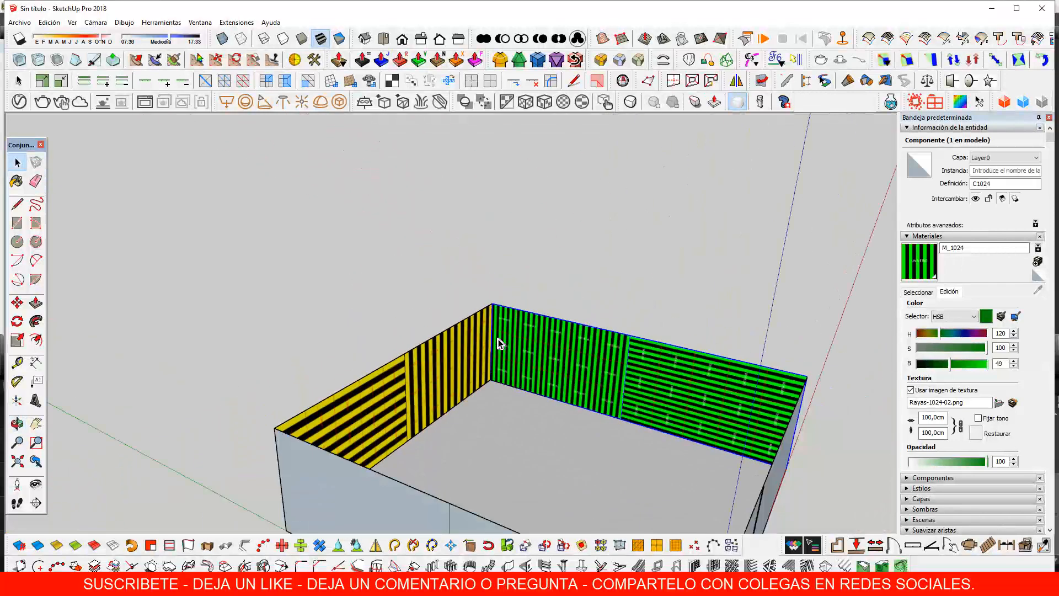
{"action": "middle_click_drag", "start_coordinate": [563, 374], "coordinate": [571, 448]}
{"action": "scroll", "coordinate": [588, 411], "scroll_direction": "down", "scroll_amount": 3}
{"action": "key", "text": "m"}
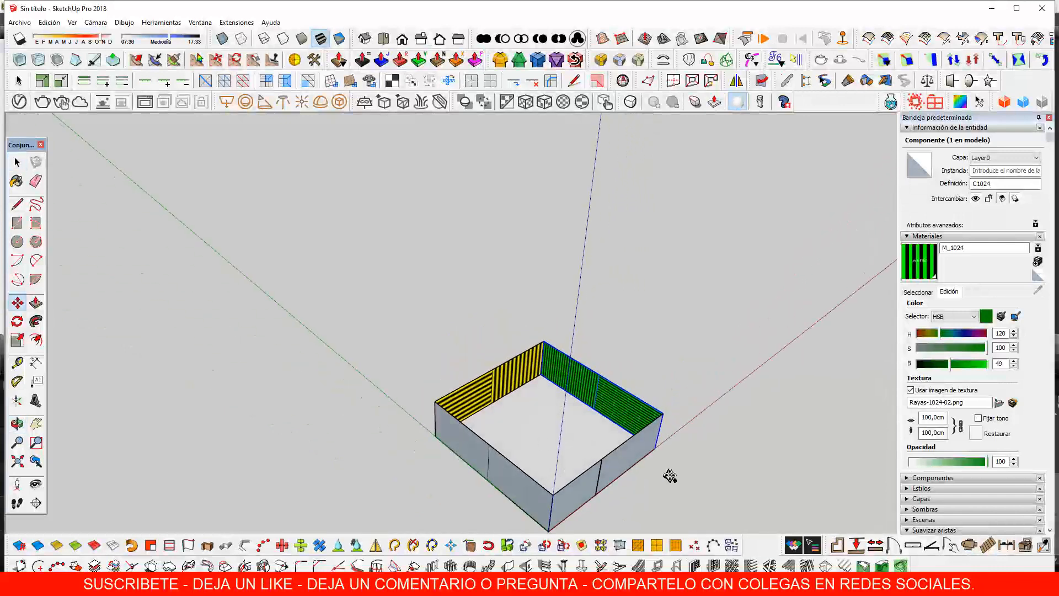
{"action": "left_click", "coordinate": [664, 477]}
{"action": "left_click", "coordinate": [717, 403]}
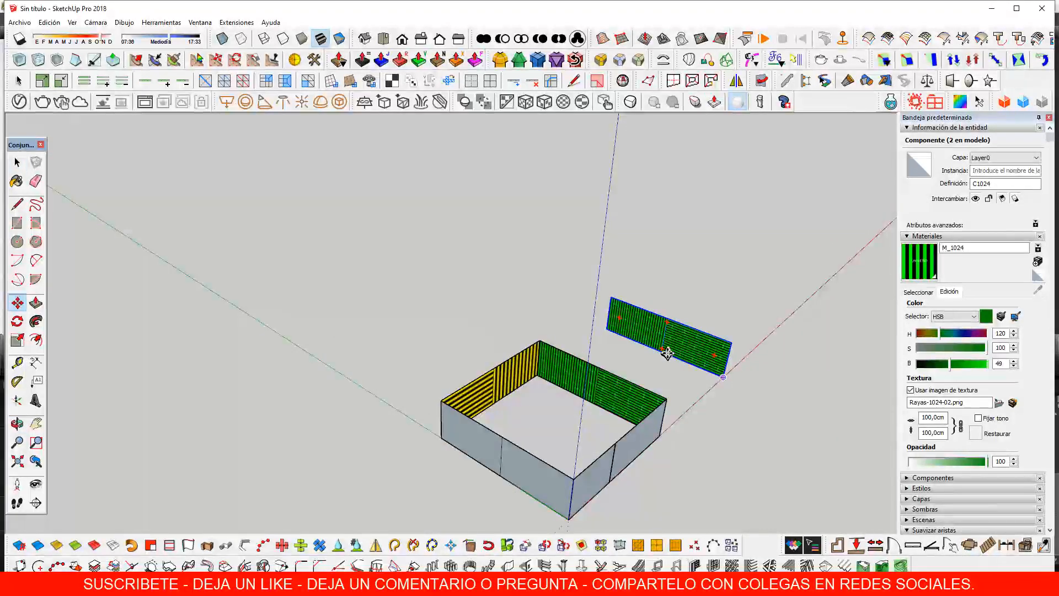
Examine the free-standing copy of the green wall beside the original room at several distances, and leave the Move tool
{"action": "middle_click_drag", "start_coordinate": [667, 349], "coordinate": [575, 371]}
{"action": "scroll", "coordinate": [577, 370], "scroll_direction": "up", "scroll_amount": 6}
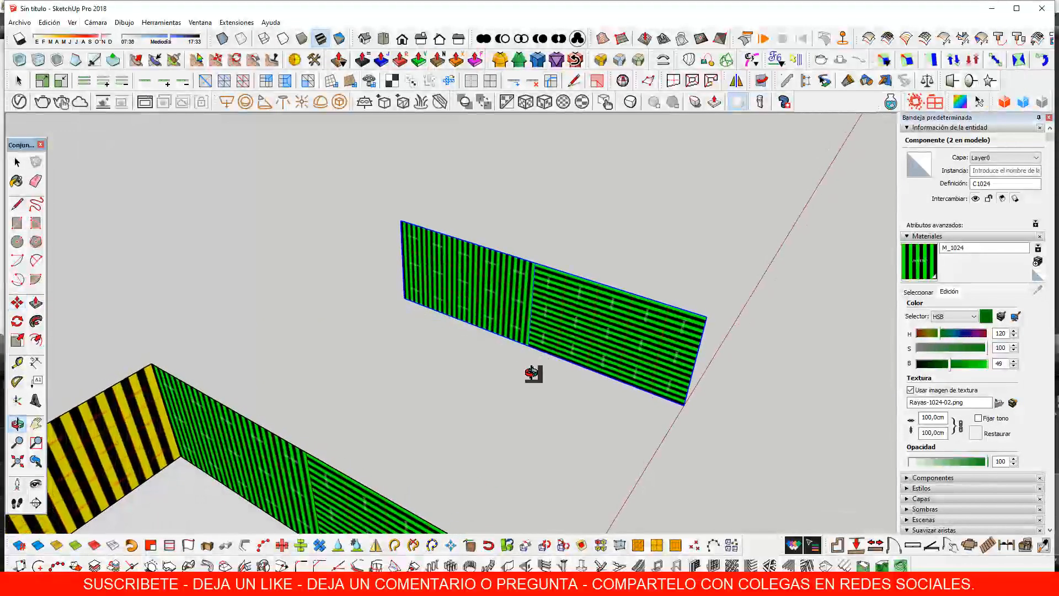
{"action": "scroll", "coordinate": [532, 370], "scroll_direction": "down", "scroll_amount": 2}
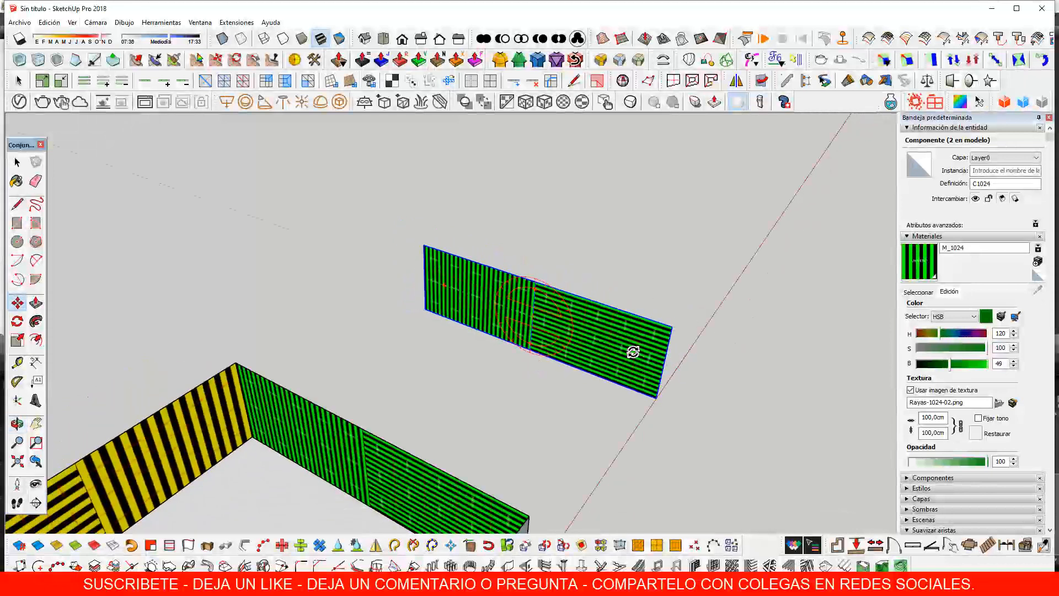
{"action": "scroll", "coordinate": [631, 352], "scroll_direction": "down", "scroll_amount": 3}
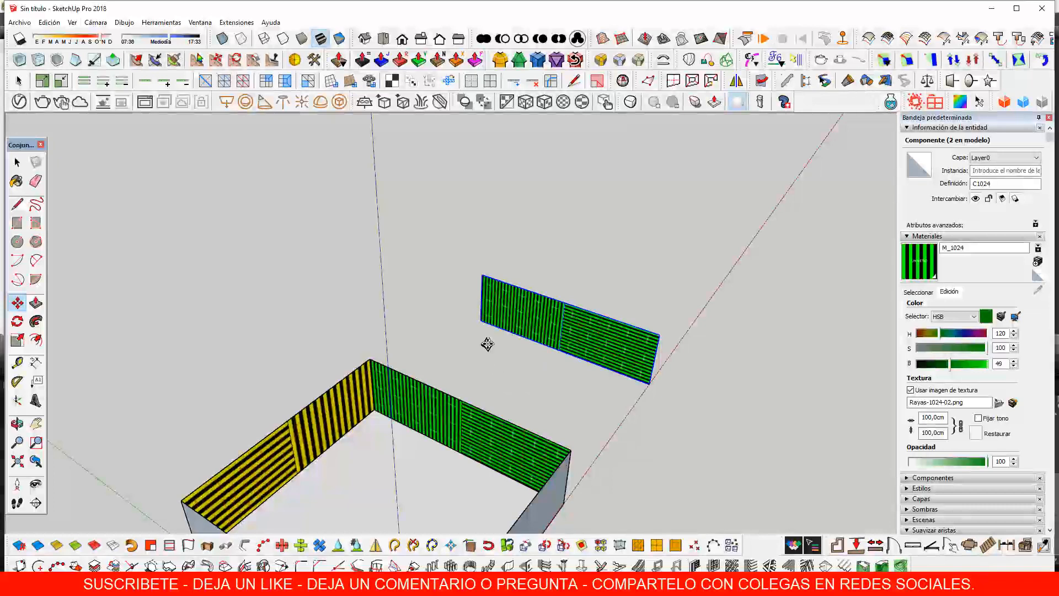
{"action": "scroll", "coordinate": [604, 347], "scroll_direction": "up", "scroll_amount": 4}
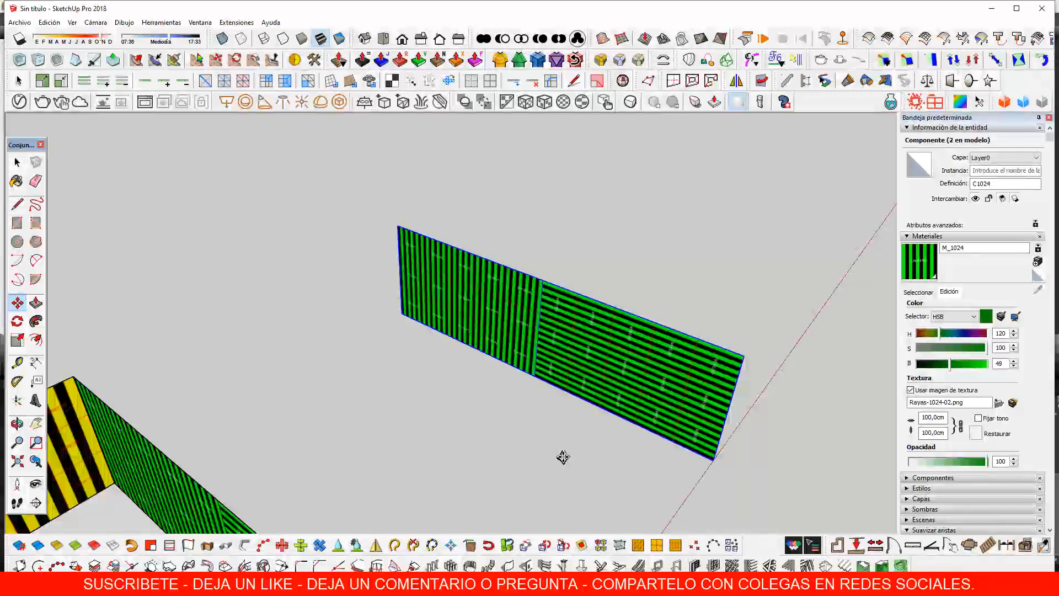
{"action": "scroll", "coordinate": [588, 397], "scroll_direction": "down", "scroll_amount": 2}
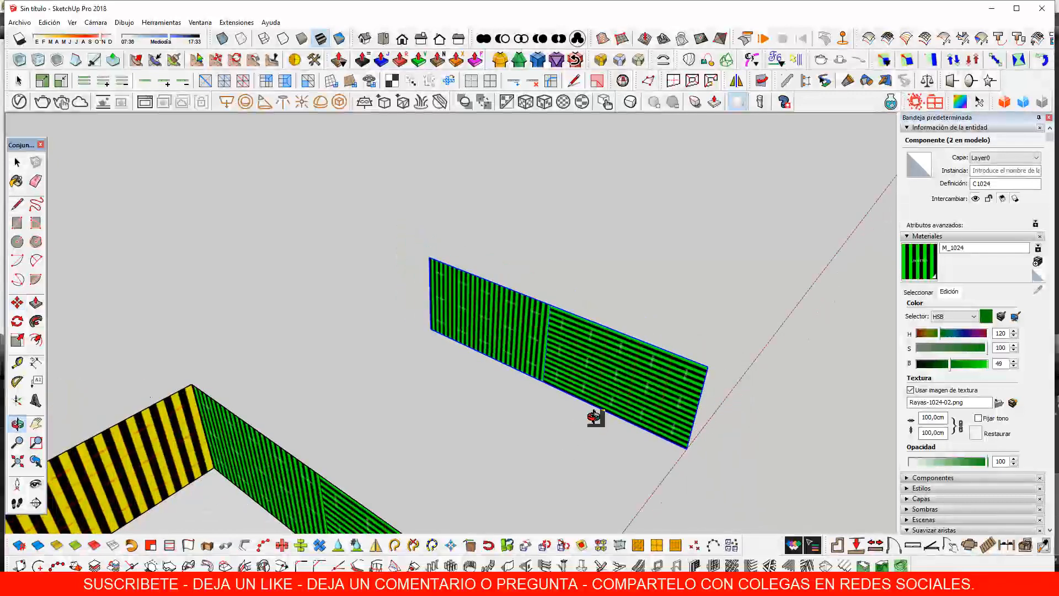
{"action": "scroll", "coordinate": [584, 398], "scroll_direction": "down", "scroll_amount": 2}
{"action": "middle_click_drag", "start_coordinate": [565, 396], "coordinate": [589, 374], "text": "shift"}
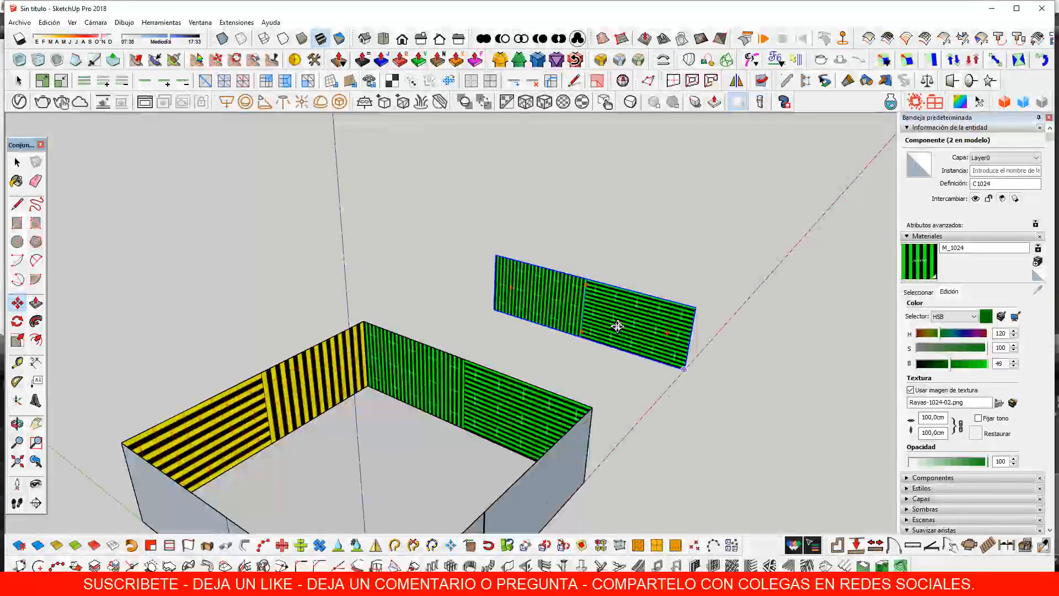
{"action": "scroll", "coordinate": [618, 323], "scroll_direction": "up", "scroll_amount": 3}
{"action": "scroll", "coordinate": [590, 364], "scroll_direction": "up", "scroll_amount": 1}
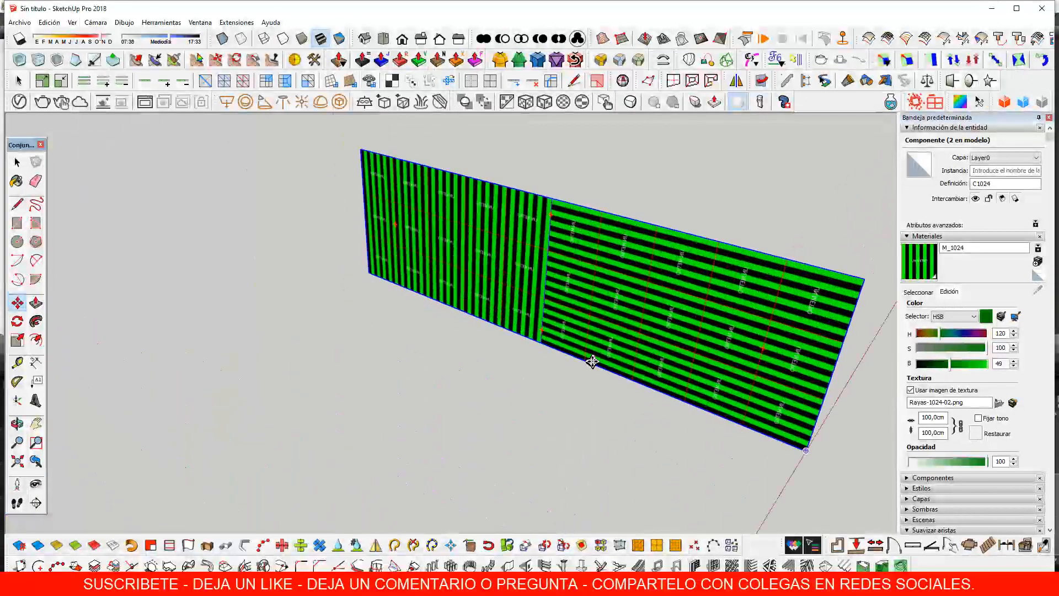
{"action": "key", "text": "space"}
Compare the vertical and horizontal stripe halves of the copied green panel from close up and farther away
{"action": "scroll", "coordinate": [520, 343], "scroll_direction": "down", "scroll_amount": 2}
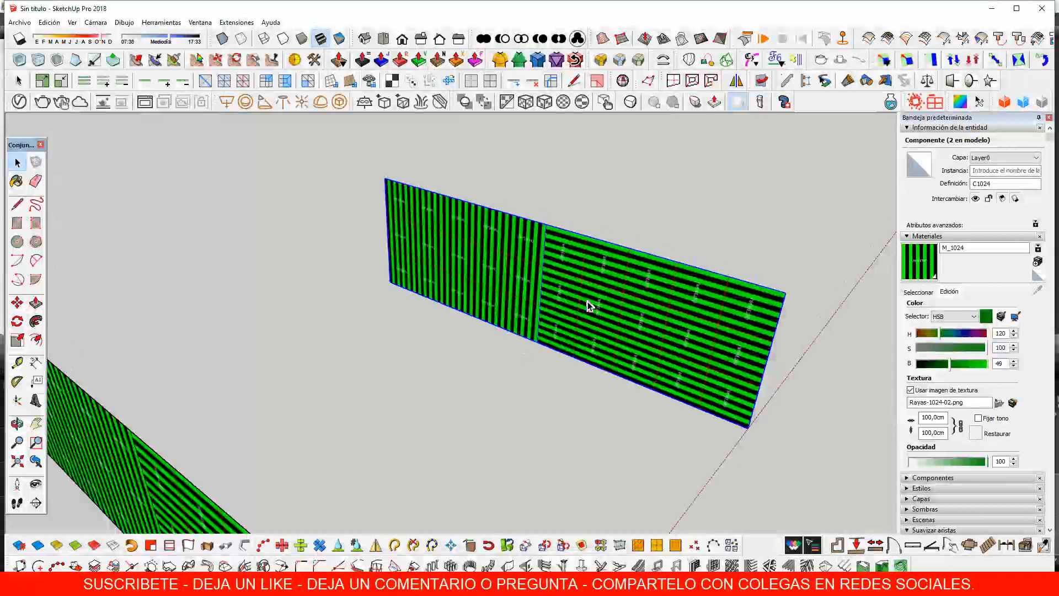
{"action": "scroll", "coordinate": [727, 368], "scroll_direction": "down", "scroll_amount": 1}
{"action": "scroll", "coordinate": [669, 378], "scroll_direction": "down", "scroll_amount": 1}
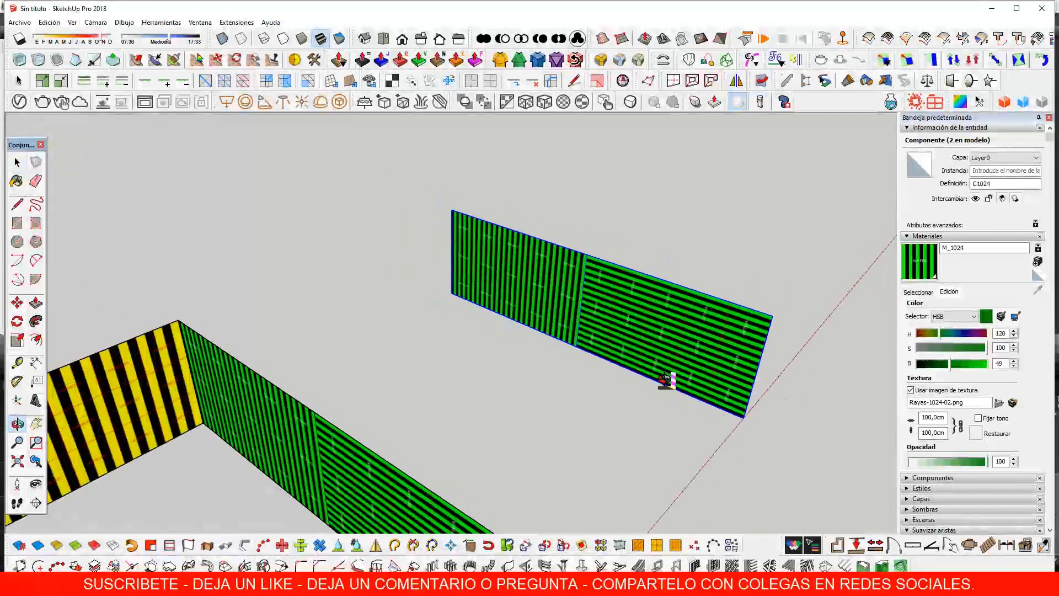
{"action": "scroll", "coordinate": [664, 319], "scroll_direction": "up", "scroll_amount": 3}
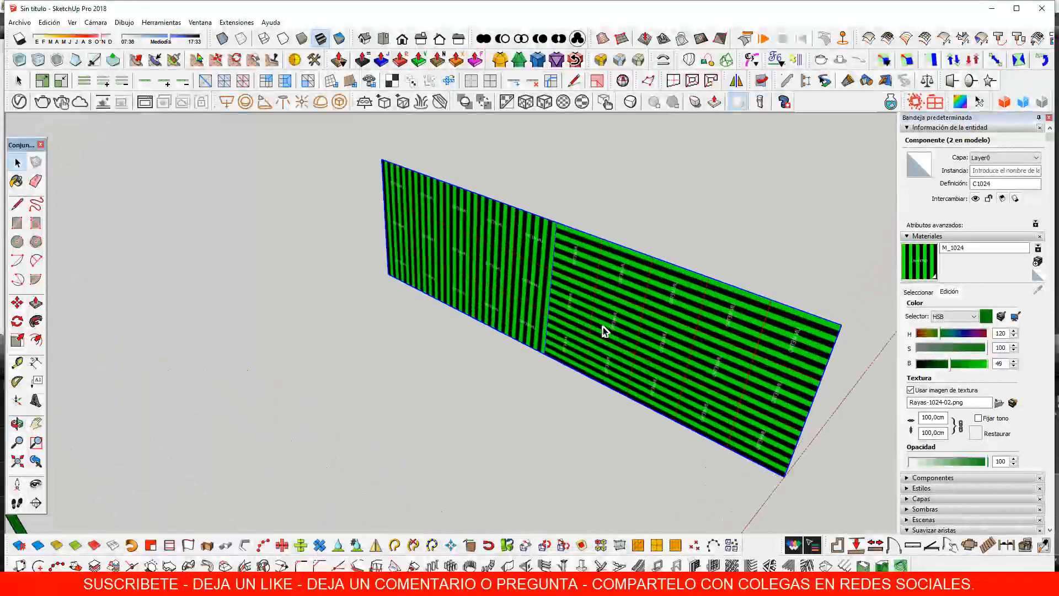
{"action": "scroll", "coordinate": [539, 322], "scroll_direction": "down", "scroll_amount": 2}
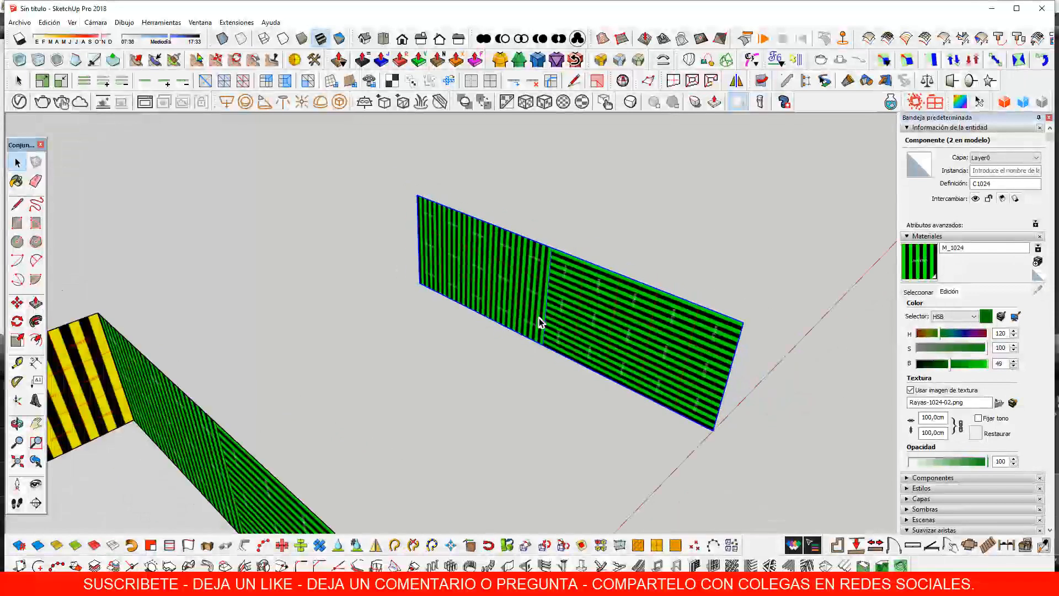
{"action": "key", "text": "b"}
{"action": "middle_click_drag", "start_coordinate": [561, 342], "coordinate": [591, 343]}
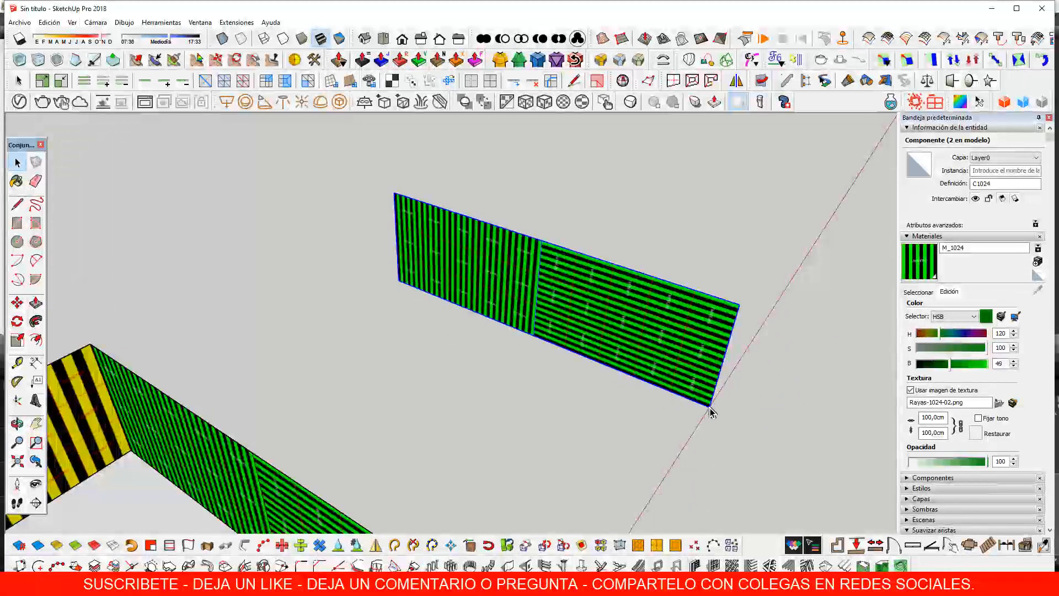
{"action": "middle_click_drag", "start_coordinate": [610, 402], "coordinate": [617, 397]}
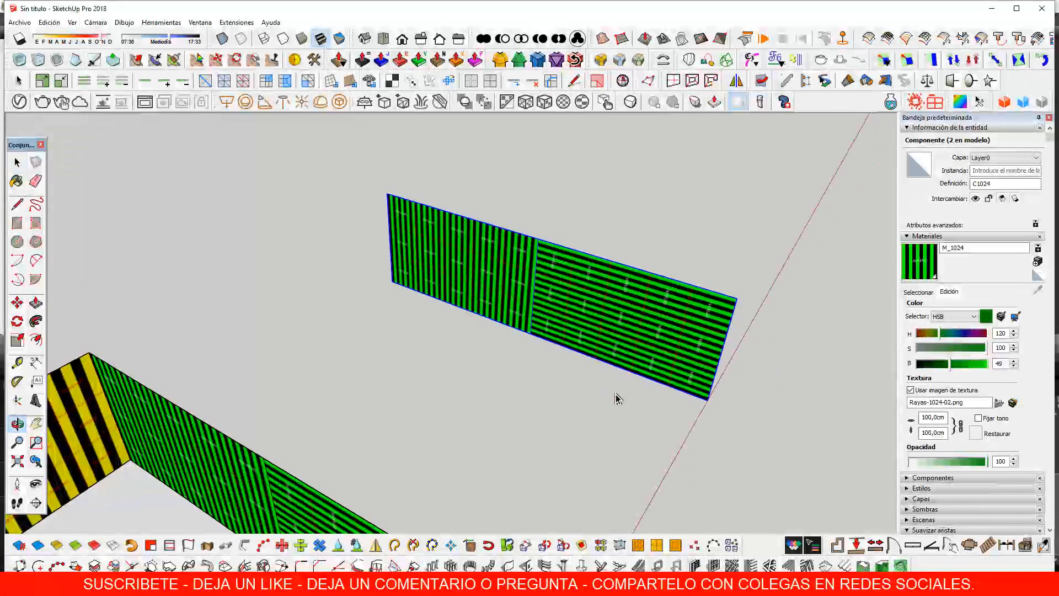
{"action": "scroll", "coordinate": [477, 287], "scroll_direction": "up", "scroll_amount": 3}
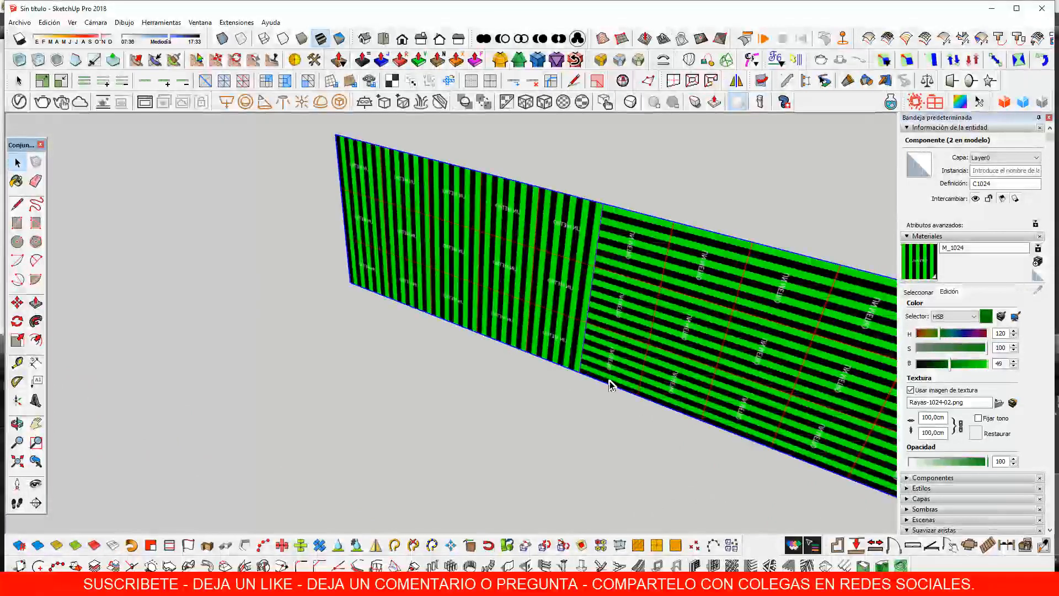
{"action": "scroll", "coordinate": [601, 375], "scroll_direction": "up", "scroll_amount": 2}
{"action": "scroll", "coordinate": [471, 367], "scroll_direction": "down", "scroll_amount": 1}
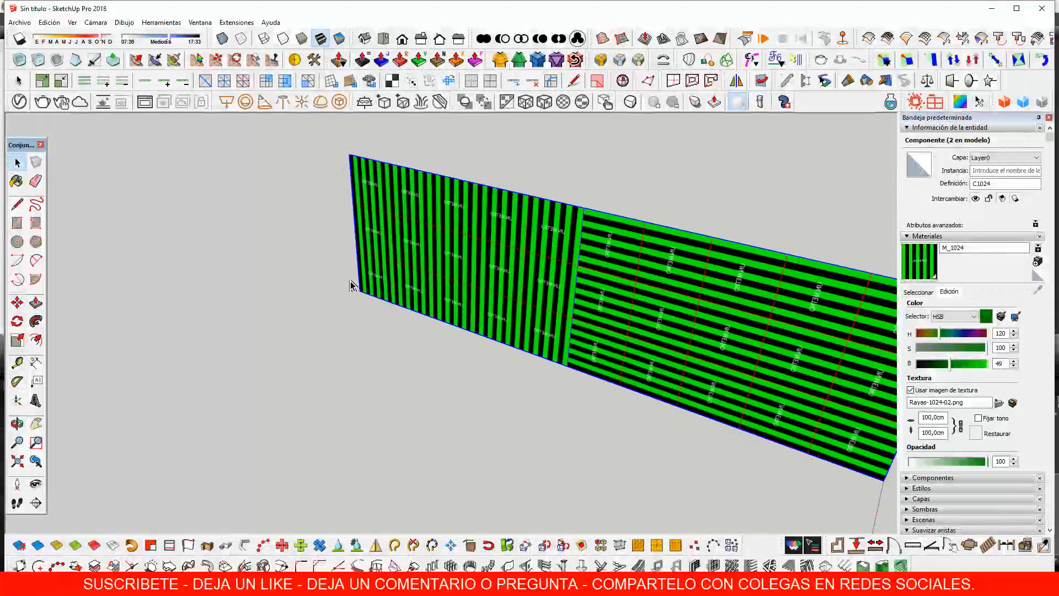
{"action": "scroll", "coordinate": [353, 282], "scroll_direction": "down", "scroll_amount": 1}
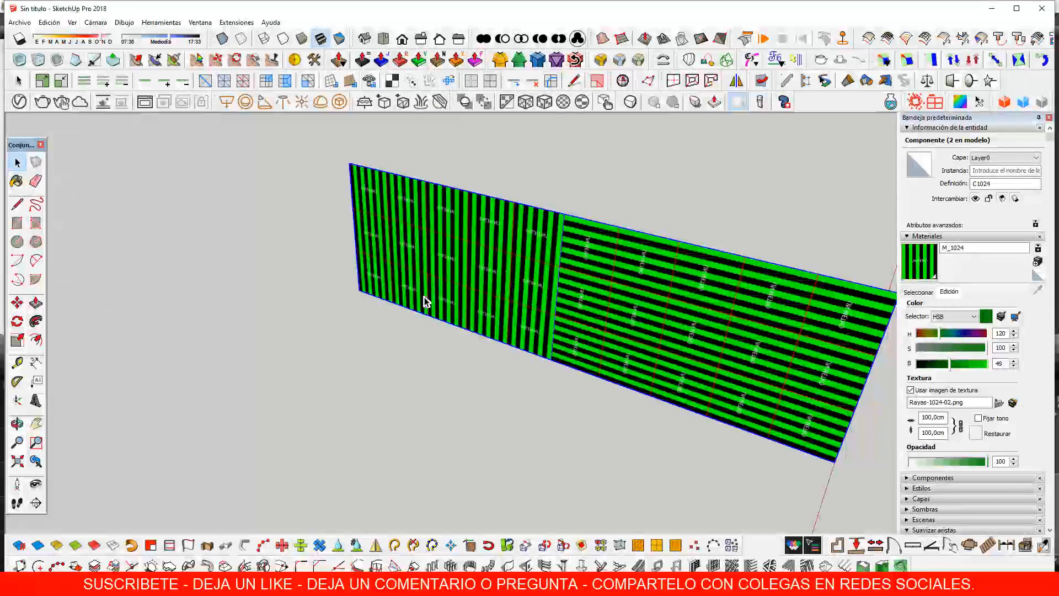
{"action": "middle_click_drag", "start_coordinate": [735, 359], "coordinate": [612, 371]}
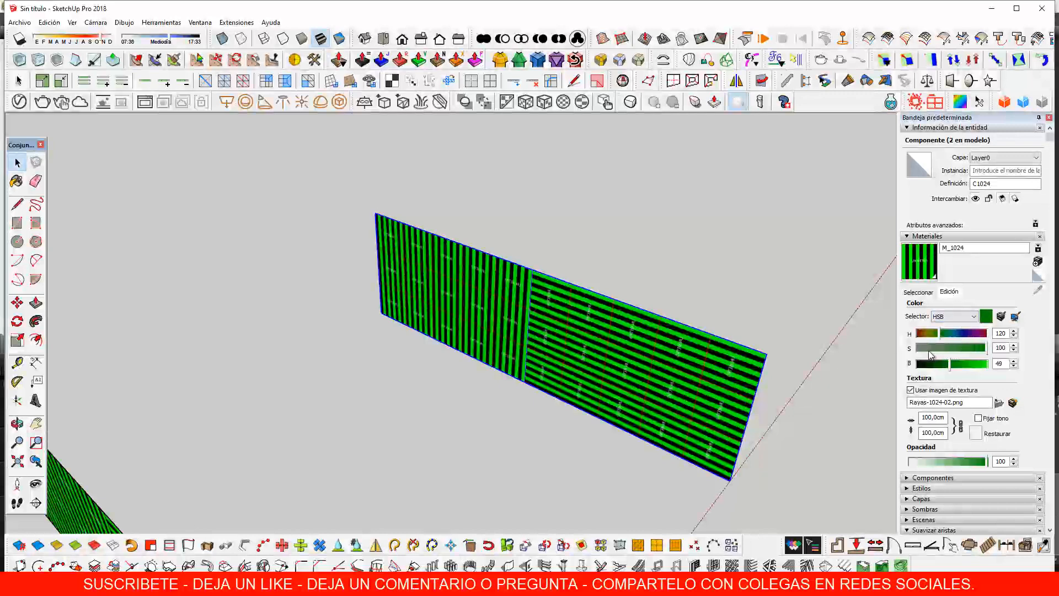
{"action": "middle_click_drag", "start_coordinate": [680, 362], "coordinate": [754, 366]}
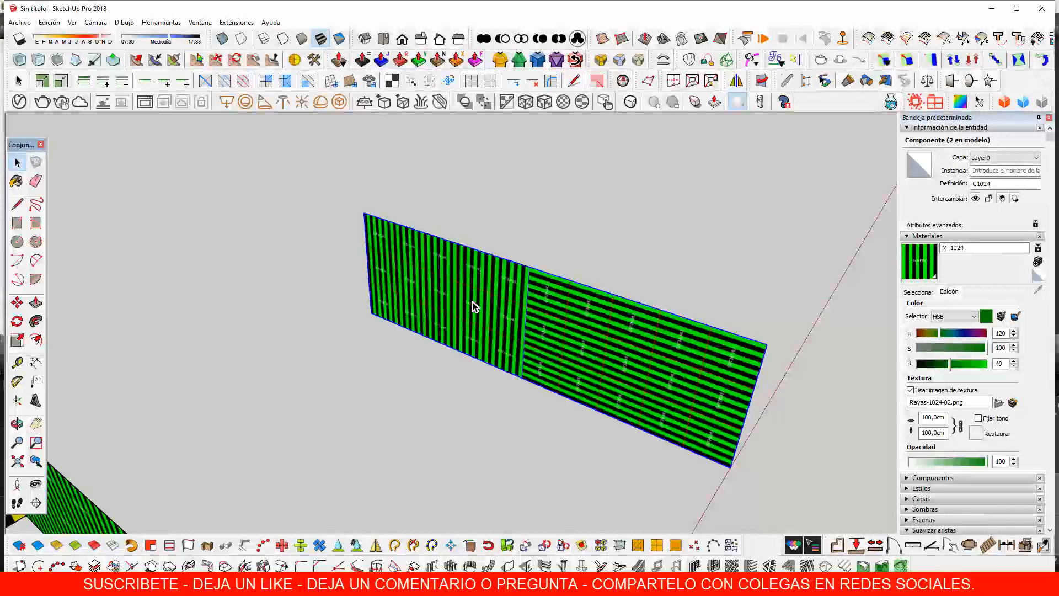
{"action": "scroll", "coordinate": [475, 307], "scroll_direction": "down", "scroll_amount": 5}
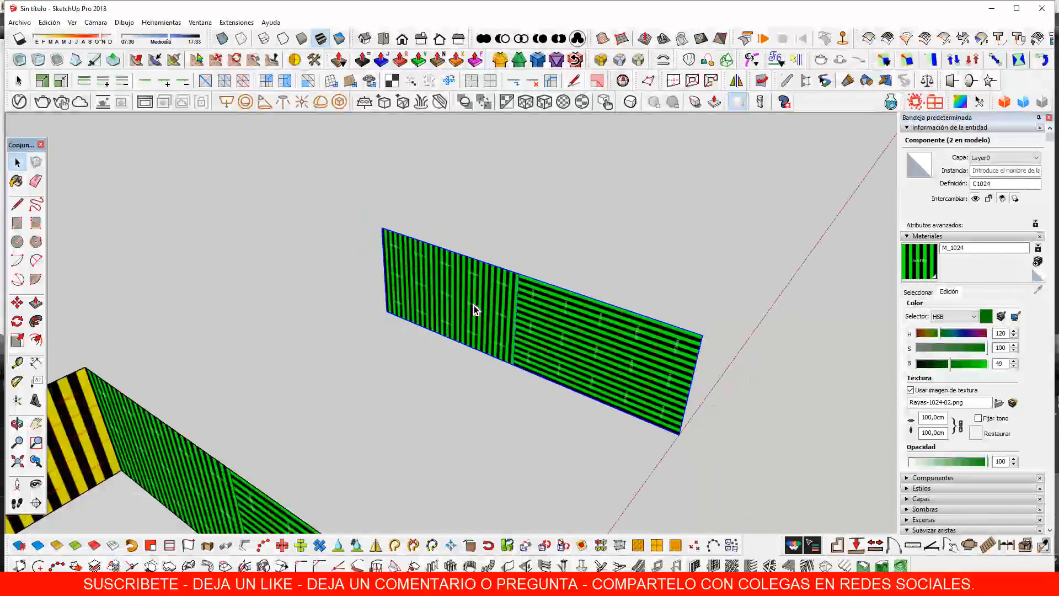
Display the texture position pins on the red wall's vertical-stripe face, inspect the tiling, and finish the texture positioning
{"action": "middle_click_drag", "start_coordinate": [402, 350], "coordinate": [557, 280]}
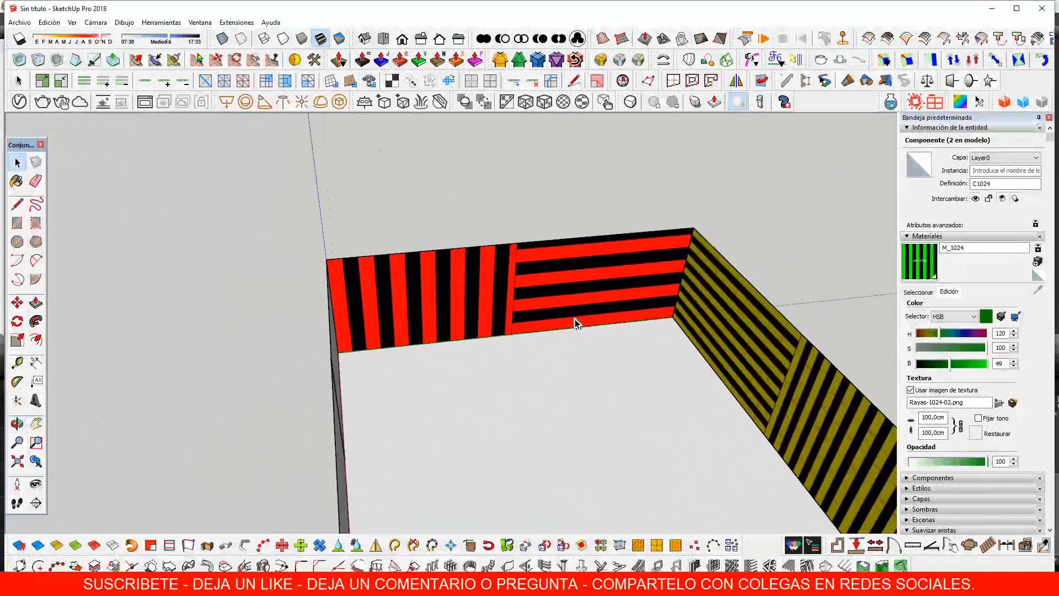
{"action": "middle_click_drag", "start_coordinate": [574, 320], "coordinate": [414, 331]}
{"action": "scroll", "coordinate": [450, 320], "scroll_direction": "up", "scroll_amount": 3}
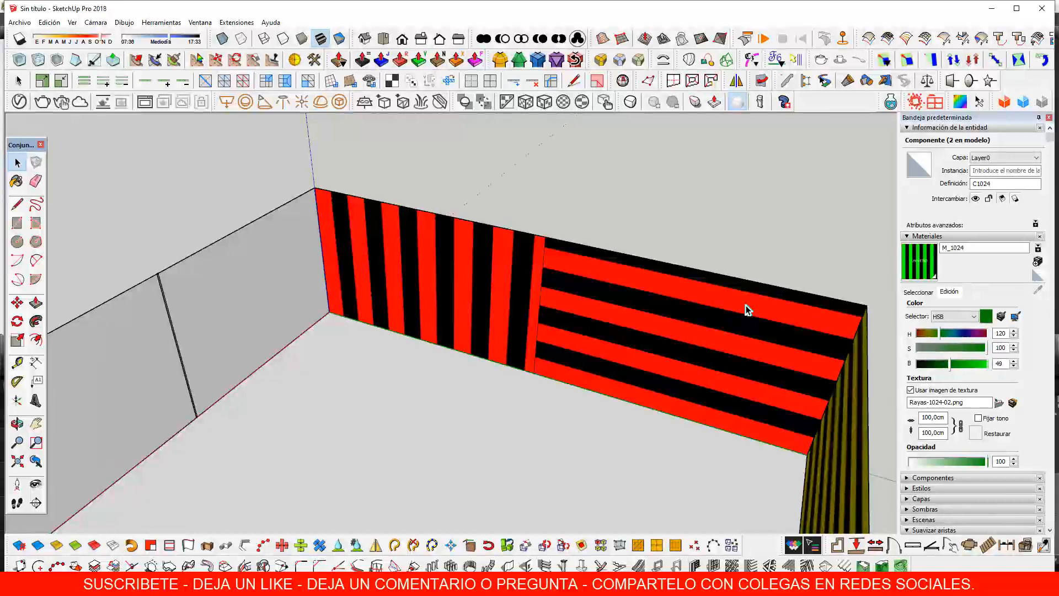
{"action": "double_click", "coordinate": [445, 279]}
{"action": "right_click", "coordinate": [455, 283]}
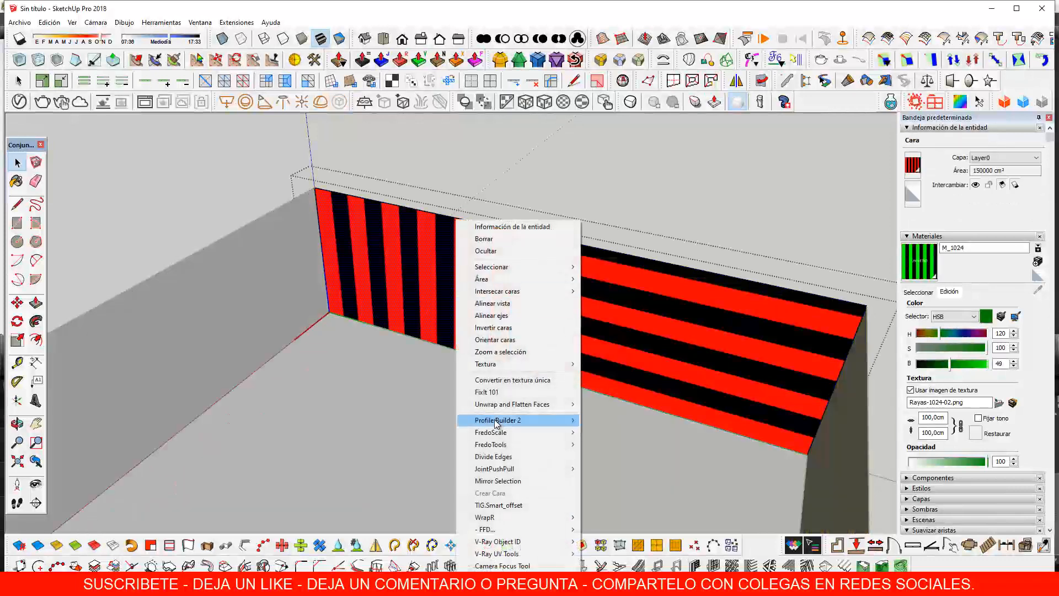
{"action": "mouse_move", "coordinate": [487, 365]}
{"action": "left_click", "coordinate": [607, 363]}
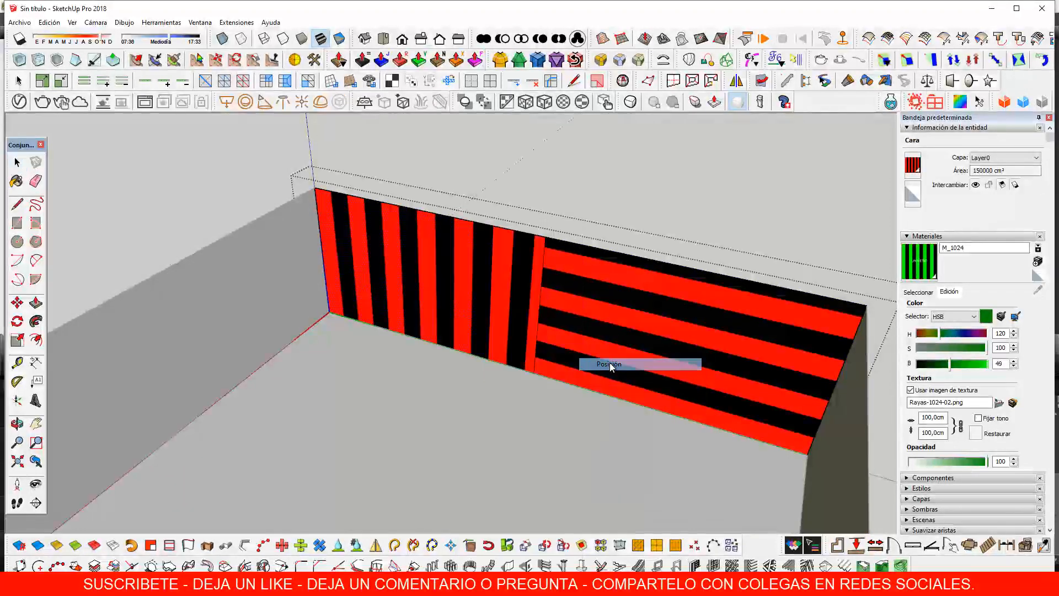
{"action": "scroll", "coordinate": [589, 380], "scroll_direction": "down", "scroll_amount": 2}
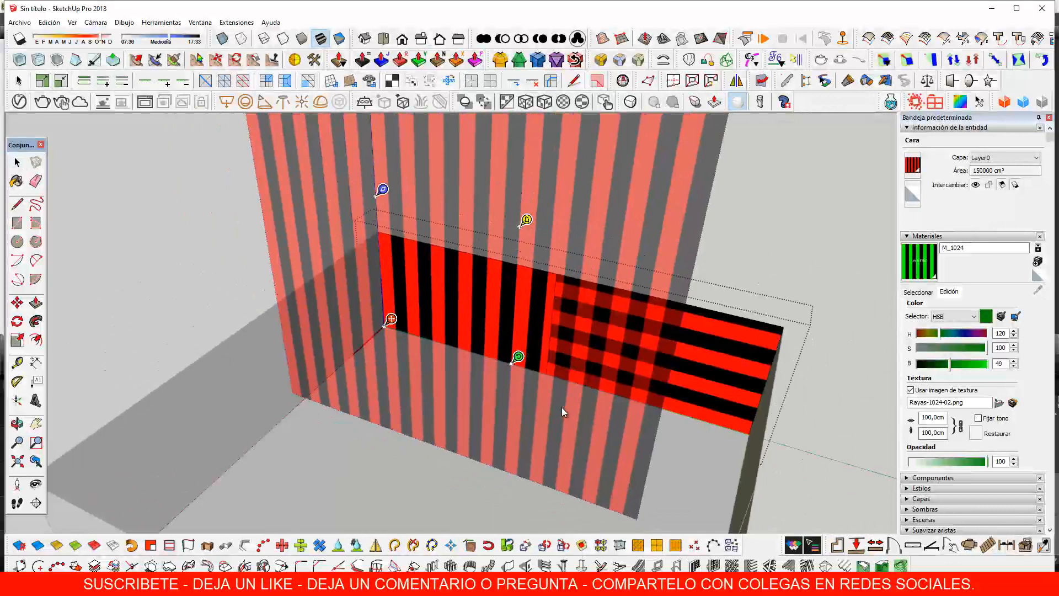
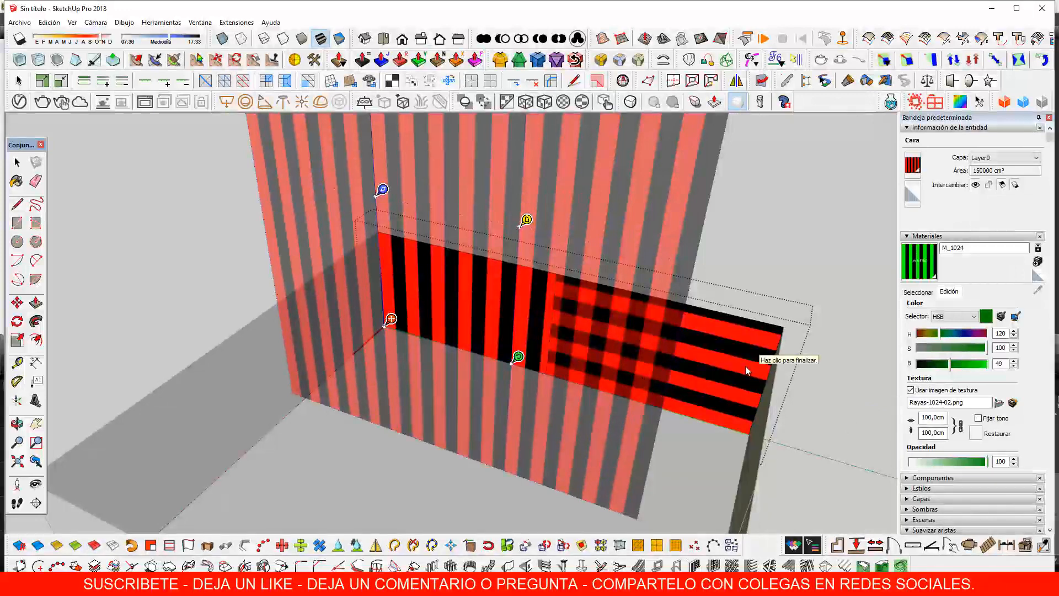
{"action": "left_click", "coordinate": [775, 283]}
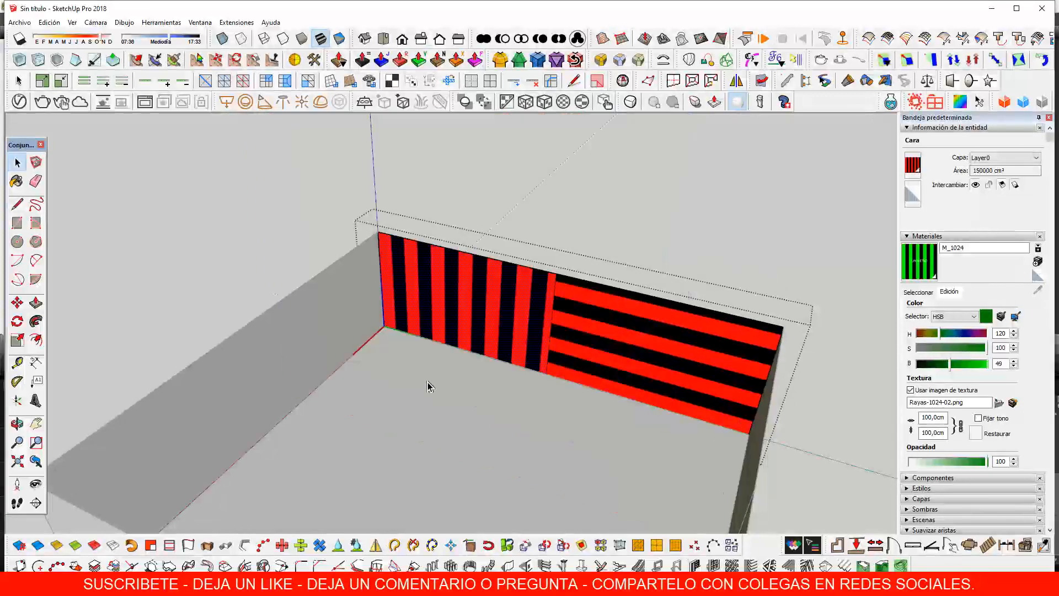
Leave the red wall component and view the room from several angles and distances
{"action": "middle_click_drag", "start_coordinate": [634, 247], "coordinate": [654, 245]}
{"action": "left_click", "coordinate": [387, 417]}
{"action": "scroll", "coordinate": [387, 417], "scroll_direction": "down", "scroll_amount": 3}
{"action": "middle_click_drag", "start_coordinate": [387, 421], "coordinate": [655, 398]}
{"action": "middle_click_drag", "start_coordinate": [620, 302], "coordinate": [579, 395]}
{"action": "scroll", "coordinate": [519, 329], "scroll_direction": "up", "scroll_amount": 3}
{"action": "scroll", "coordinate": [518, 329], "scroll_direction": "up", "scroll_amount": 5}
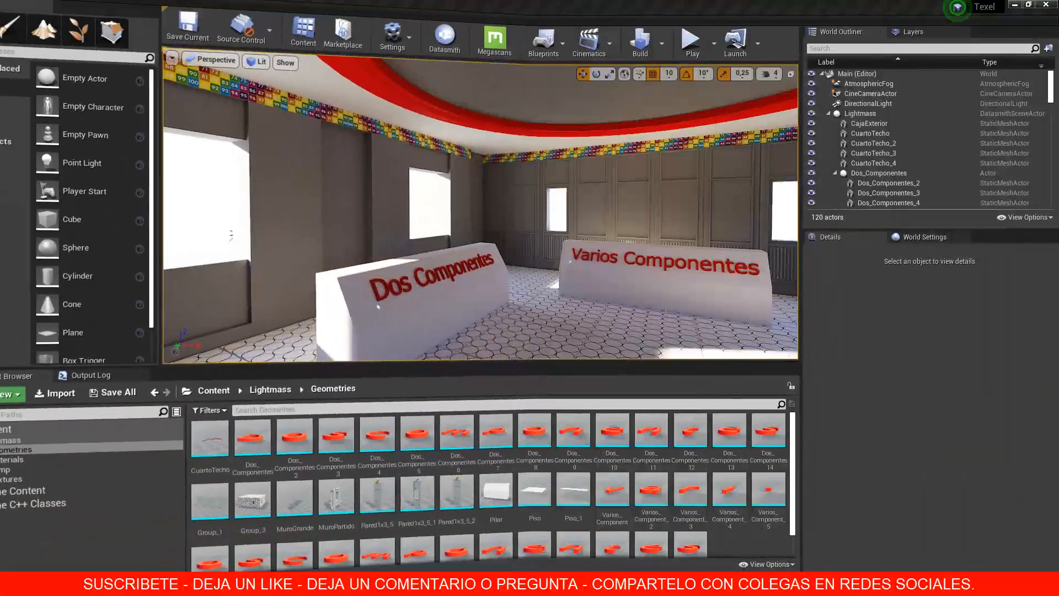
Switch to Unreal Editor, select the corner wall panel behind the Varios Componentes block, and review its material and lighting settings
{"action": "right_click_drag", "start_coordinate": [609, 313], "coordinate": [515, 295]}
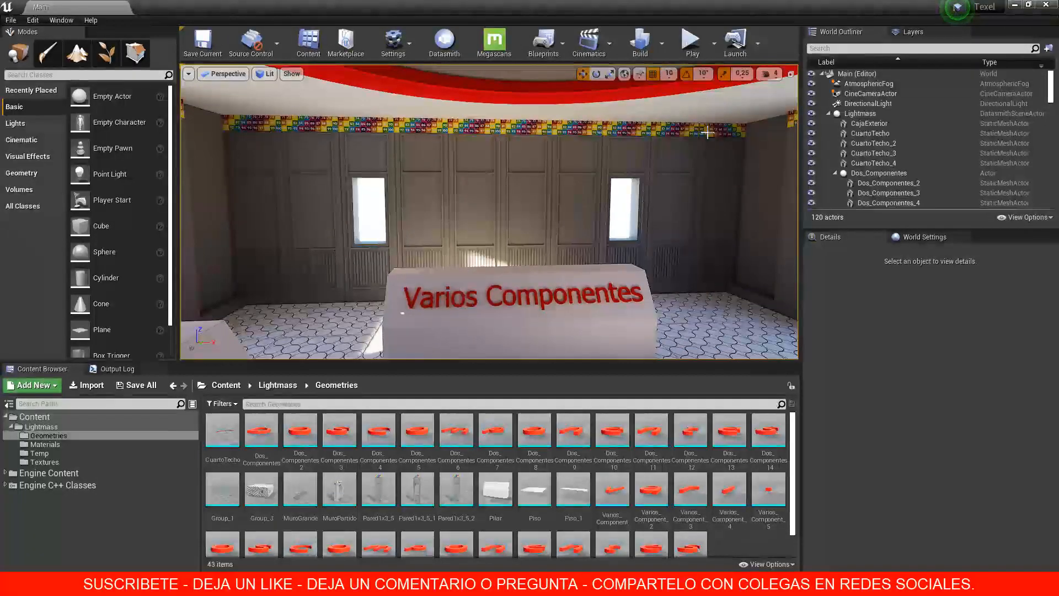
{"action": "right_click_drag", "start_coordinate": [511, 207], "coordinate": [298, 227]}
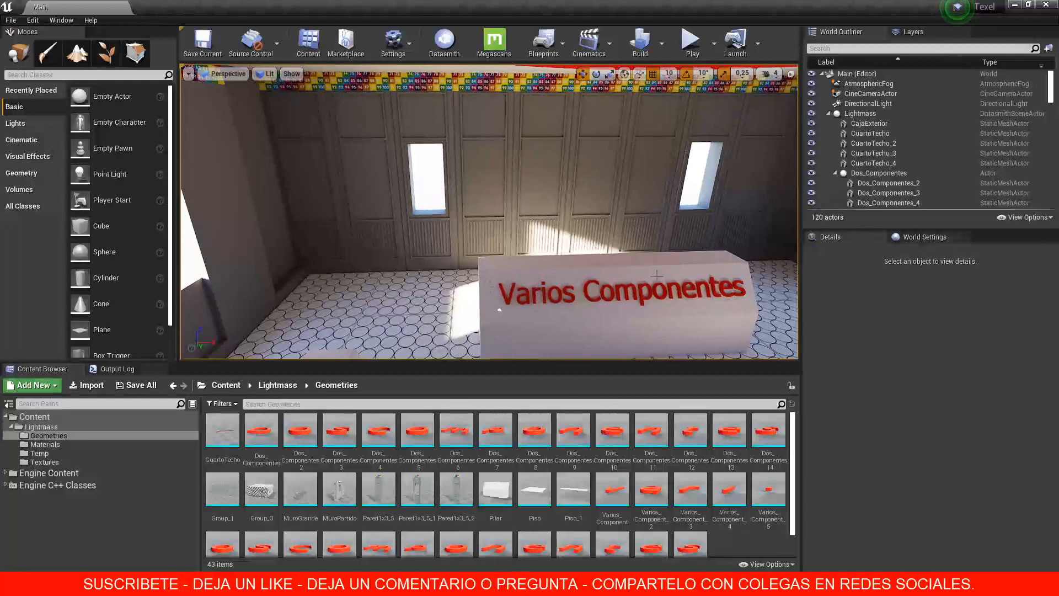
{"action": "left_click", "coordinate": [318, 164]}
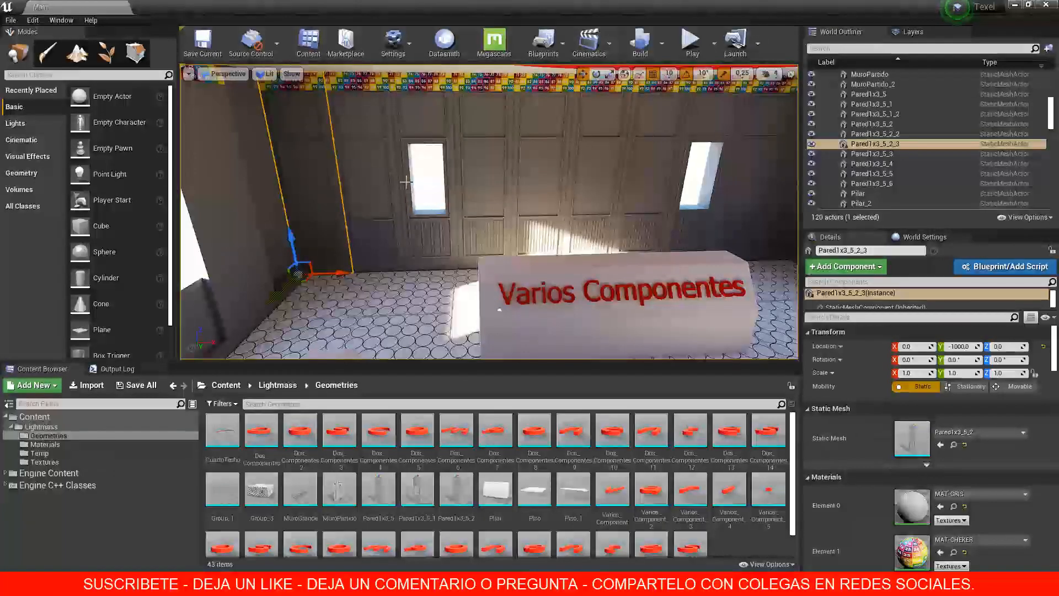
{"action": "right_click_drag", "start_coordinate": [579, 183], "coordinate": [543, 162]}
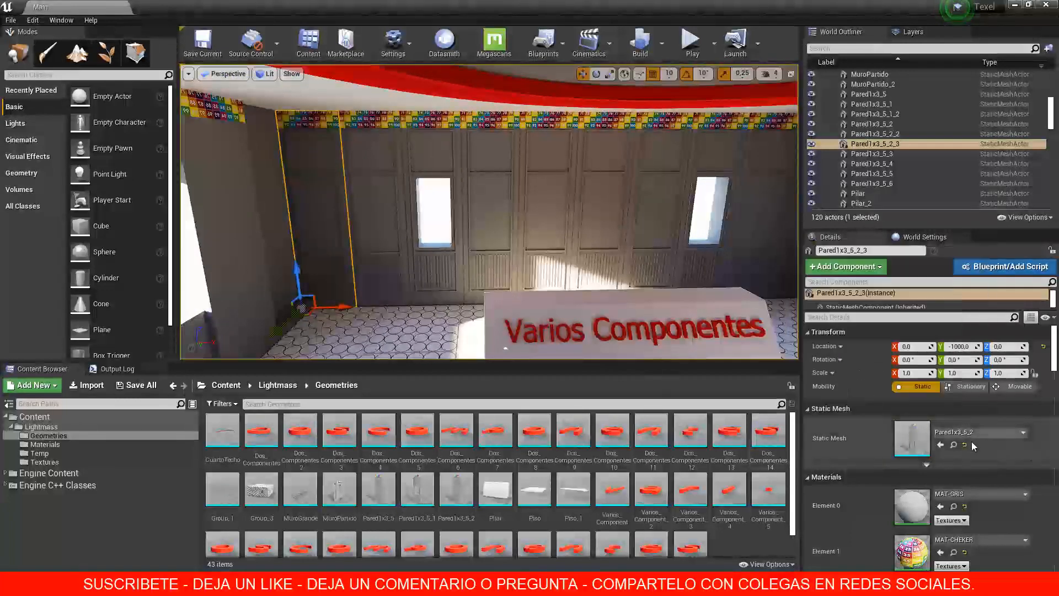
{"action": "scroll", "coordinate": [932, 440], "scroll_direction": "down", "scroll_amount": 2}
{"action": "scroll", "coordinate": [936, 441], "scroll_direction": "down", "scroll_amount": 5}
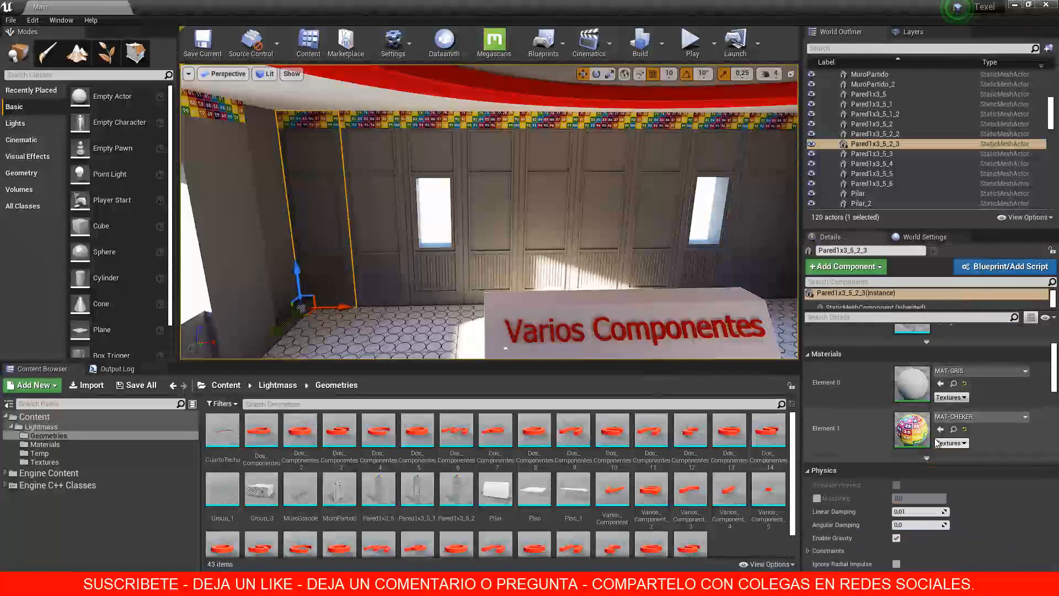
{"action": "scroll", "coordinate": [934, 438], "scroll_direction": "down", "scroll_amount": 1}
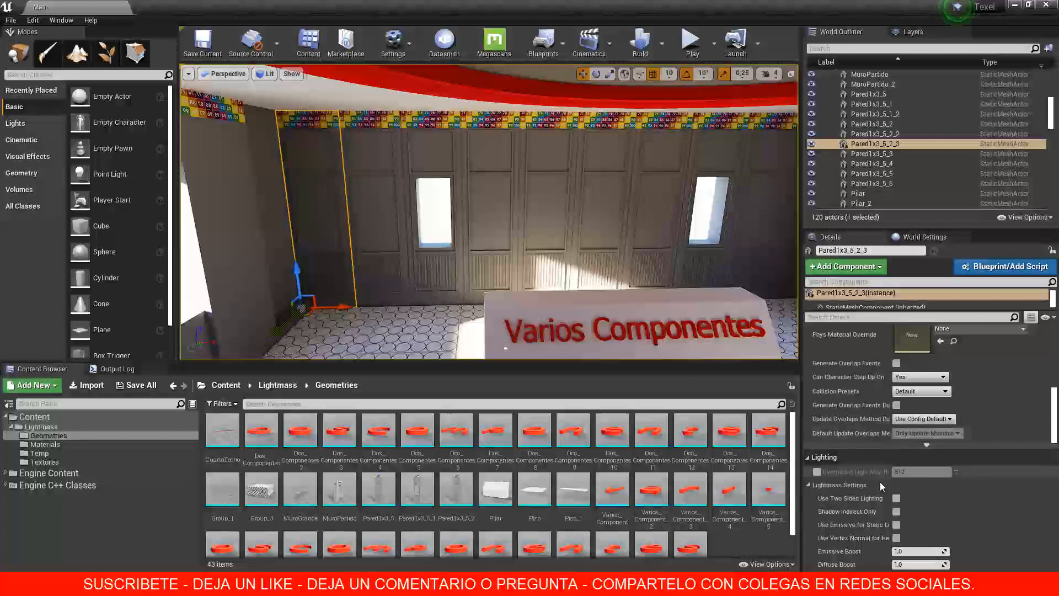
Locate the selected panel's mesh asset, check its light map resolution in the mesh editor, and close the editor
{"action": "right_click", "coordinate": [315, 206]}
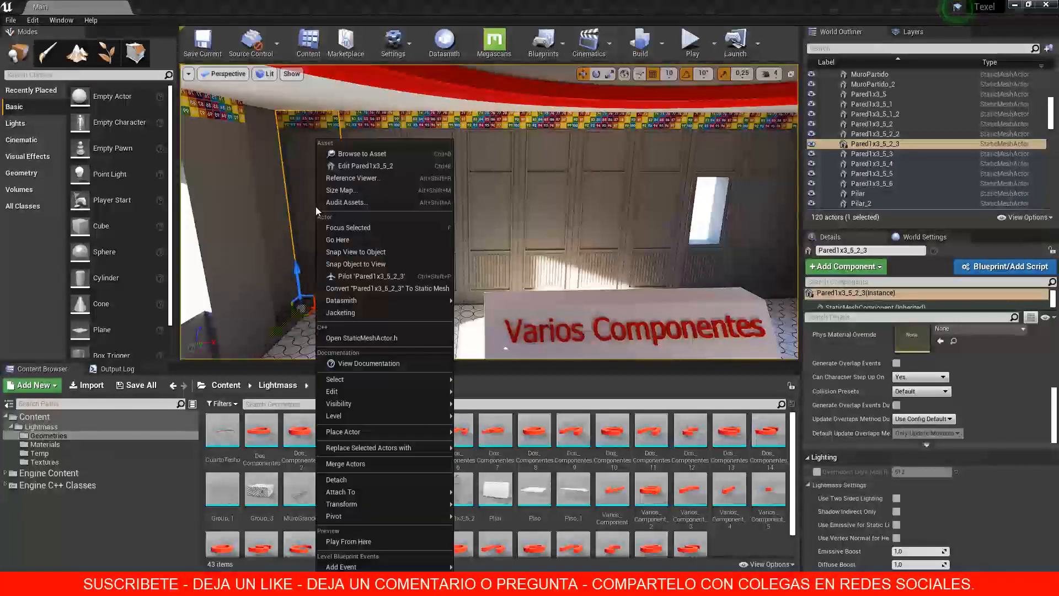
{"action": "left_click", "coordinate": [351, 157]}
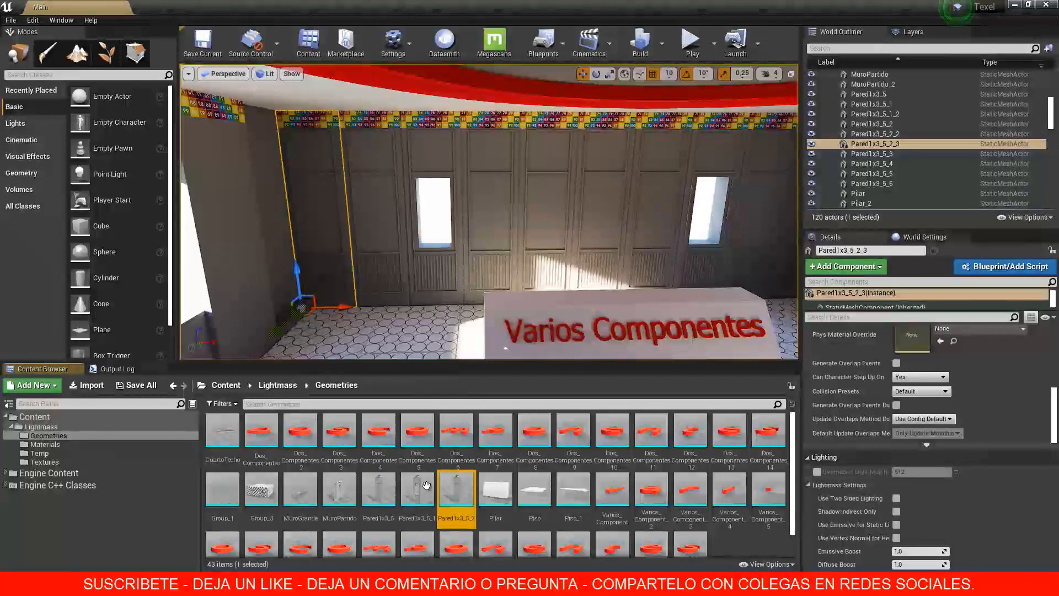
{"action": "double_click", "coordinate": [459, 493]}
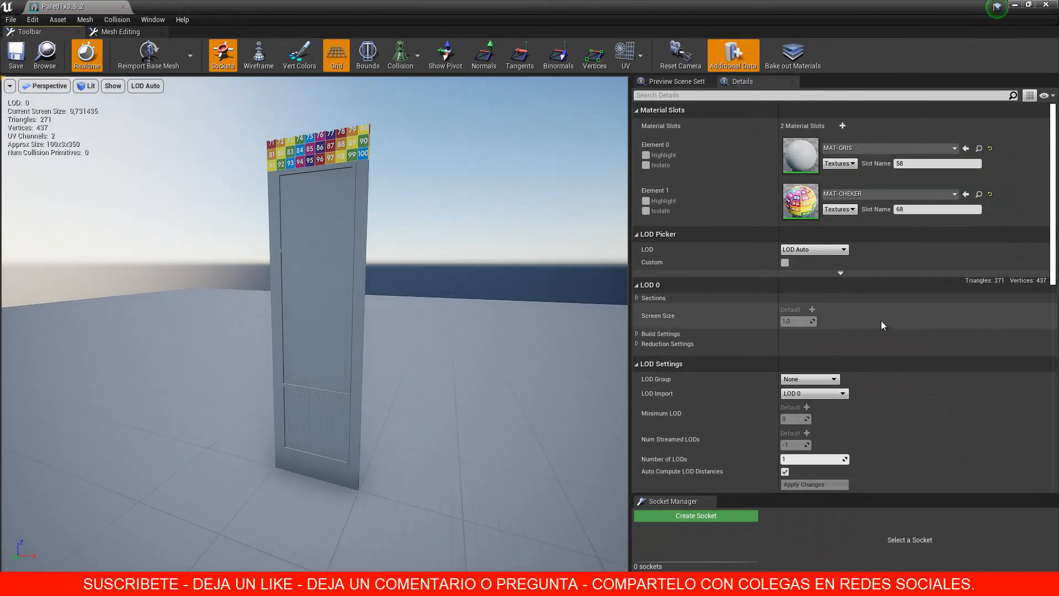
{"action": "scroll", "coordinate": [780, 290], "scroll_direction": "down", "scroll_amount": 5}
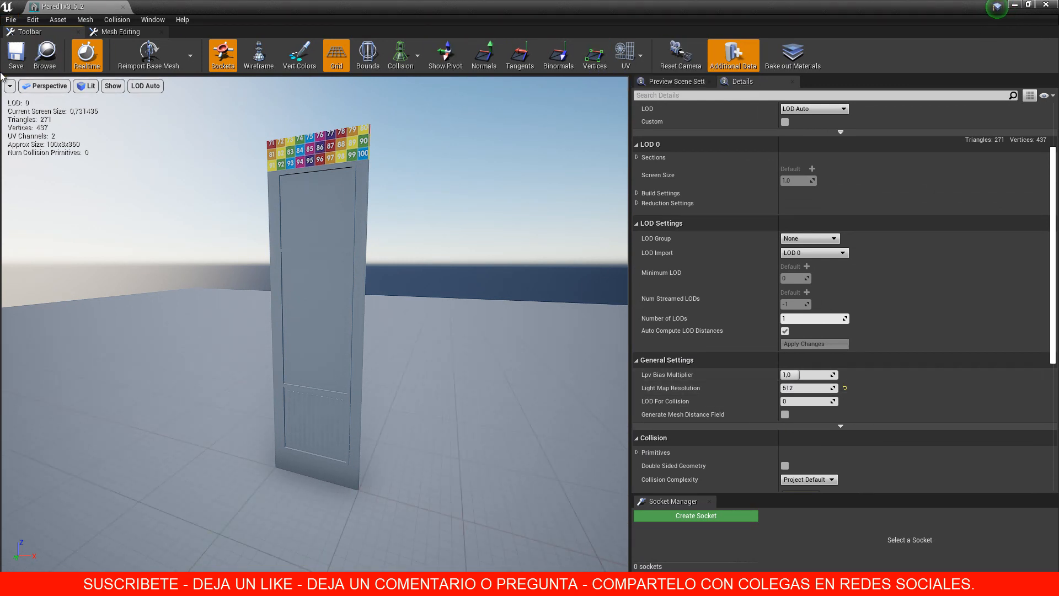
{"action": "left_click", "coordinate": [123, 7]}
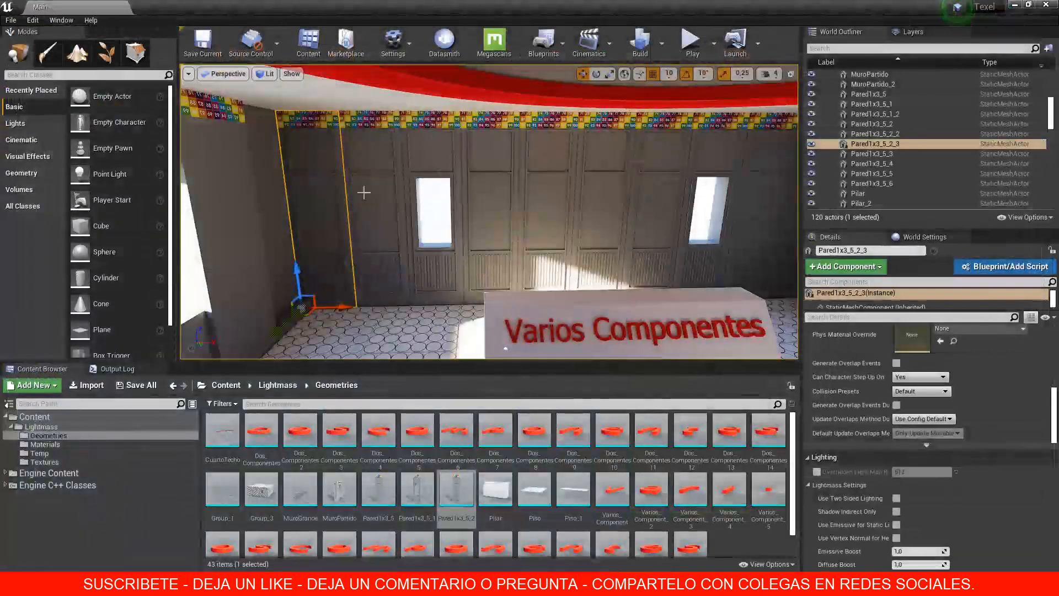
Switch the viewport to the Lightmap Density view mode and examine the selected corner panel beside the surrounding walls
{"action": "left_click", "coordinate": [266, 73]}
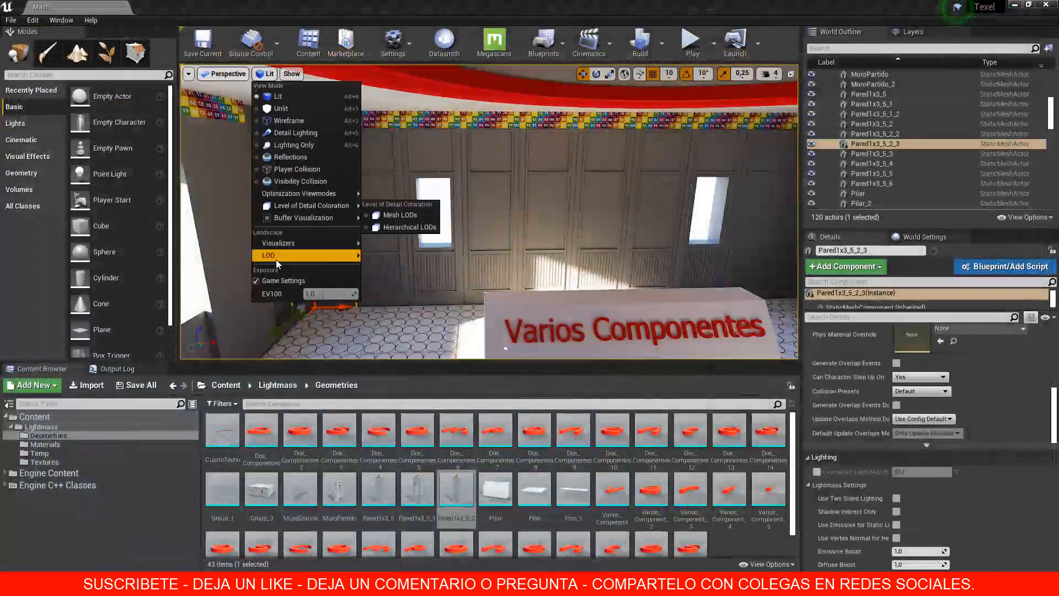
{"action": "mouse_move", "coordinate": [293, 194]}
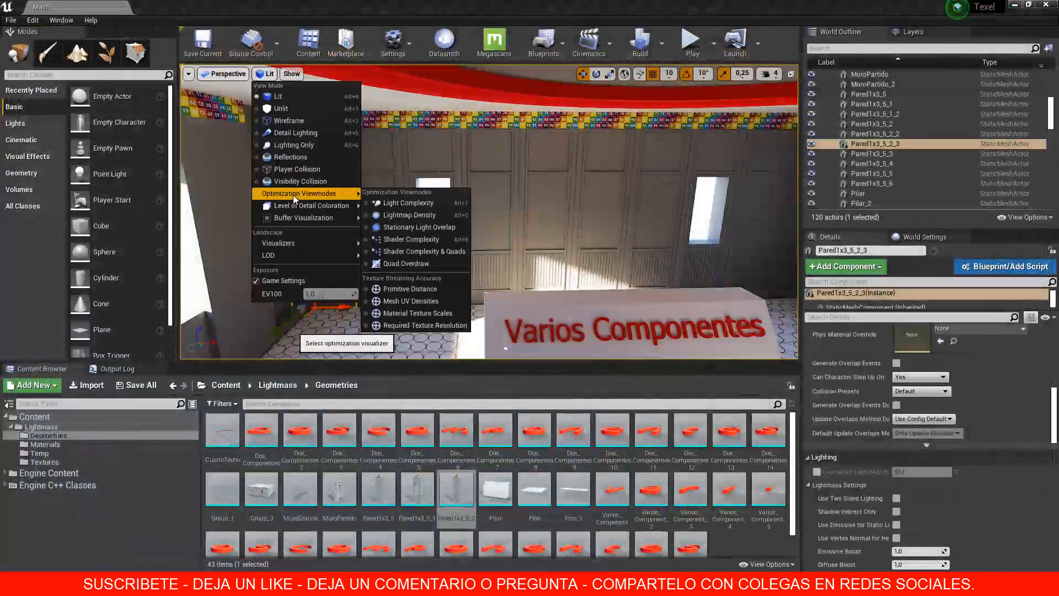
{"action": "left_click", "coordinate": [448, 214]}
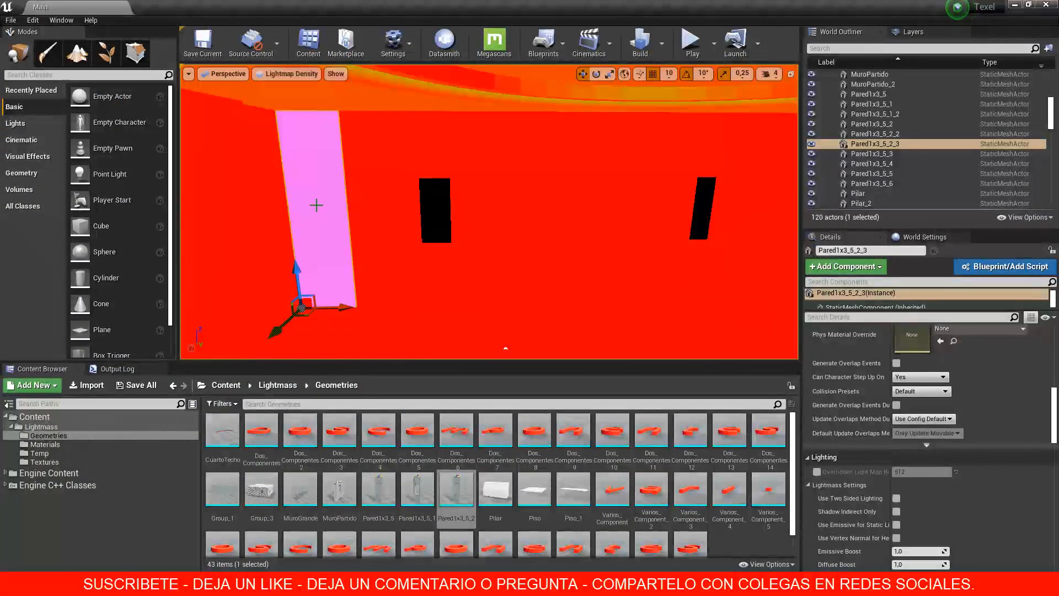
{"action": "right_click_drag", "start_coordinate": [418, 196], "coordinate": [371, 187]}
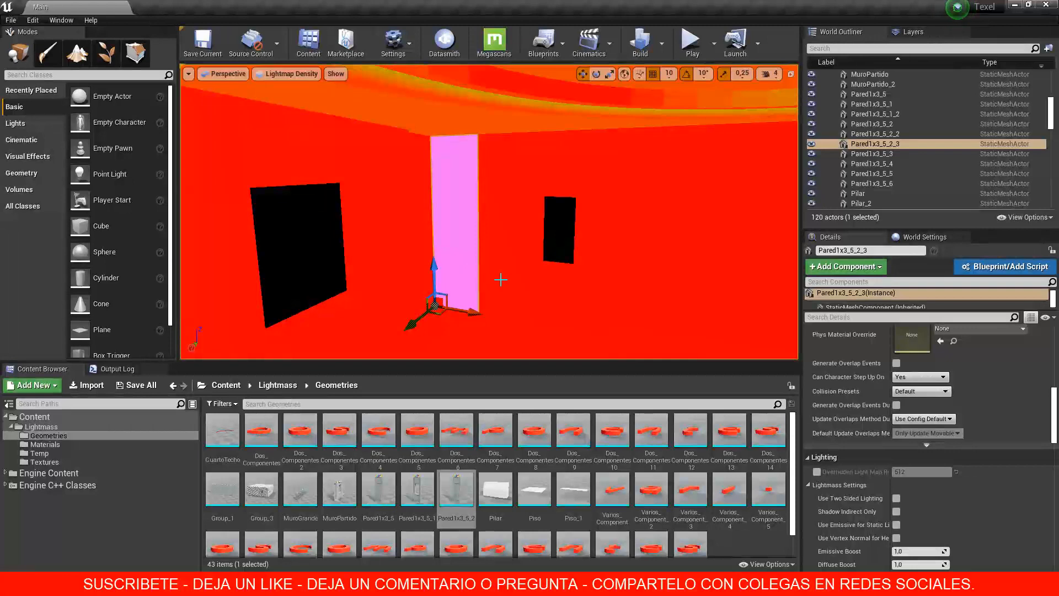
{"action": "right_click_drag", "start_coordinate": [537, 293], "coordinate": [577, 312]}
{"action": "key", "text": "w"}
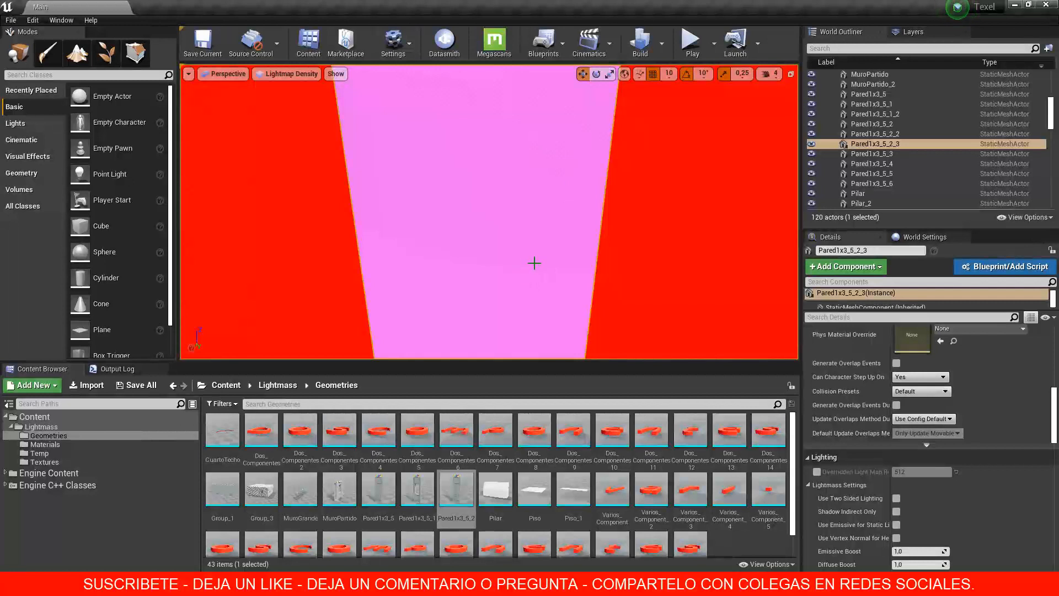
{"action": "right_click_drag", "start_coordinate": [546, 241], "coordinate": [440, 234]}
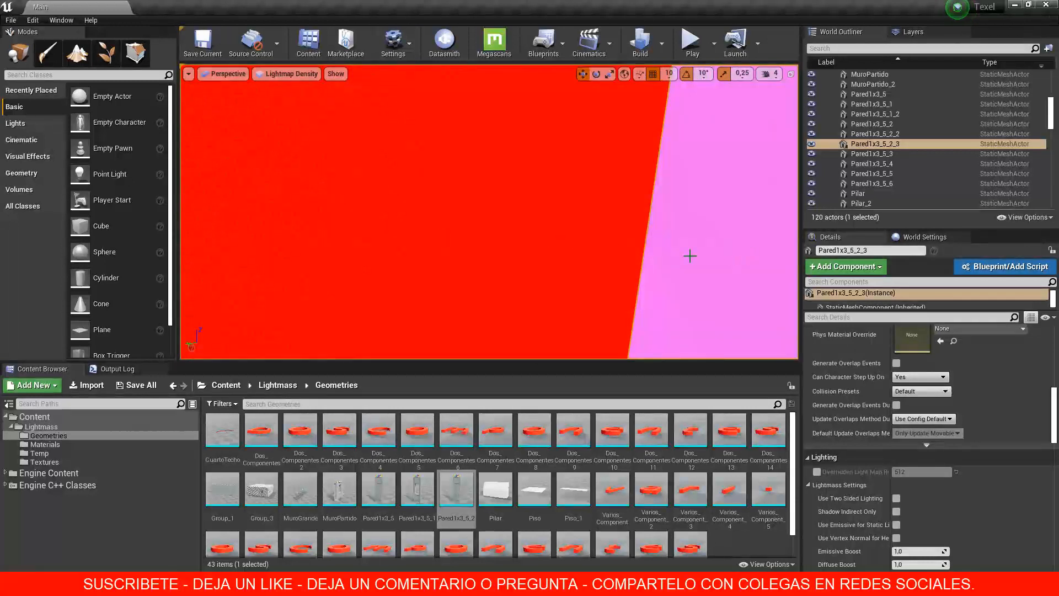
{"action": "scroll", "coordinate": [690, 256], "scroll_direction": "down", "scroll_amount": 2}
{"action": "right_click_drag", "start_coordinate": [647, 255], "coordinate": [667, 242]}
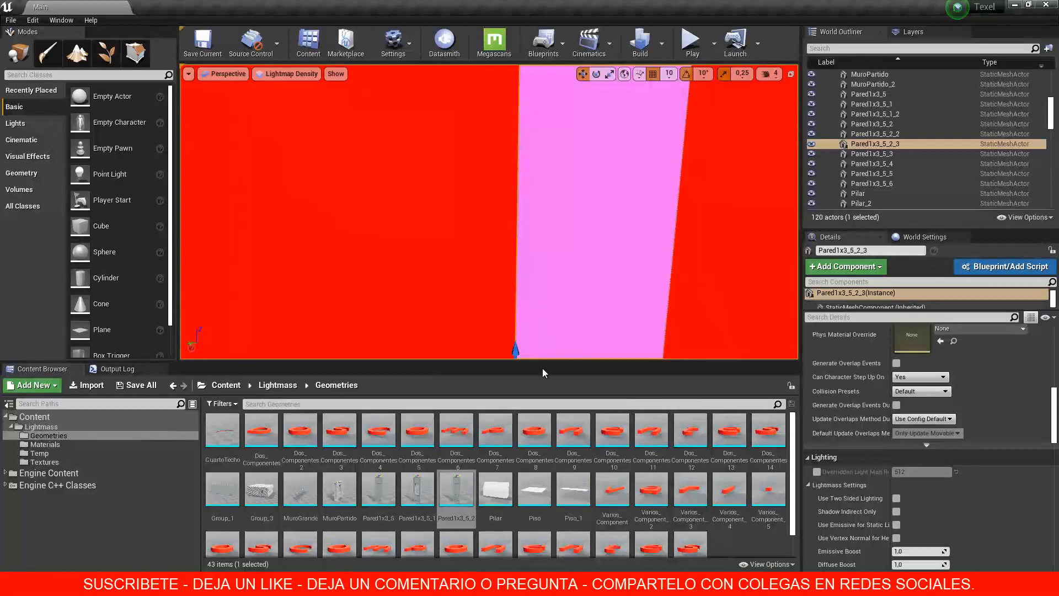
Set the light map resolution of the Pared1x3_5_2 mesh to 256, save the asset, and close its editor
{"action": "right_click", "coordinate": [464, 484]}
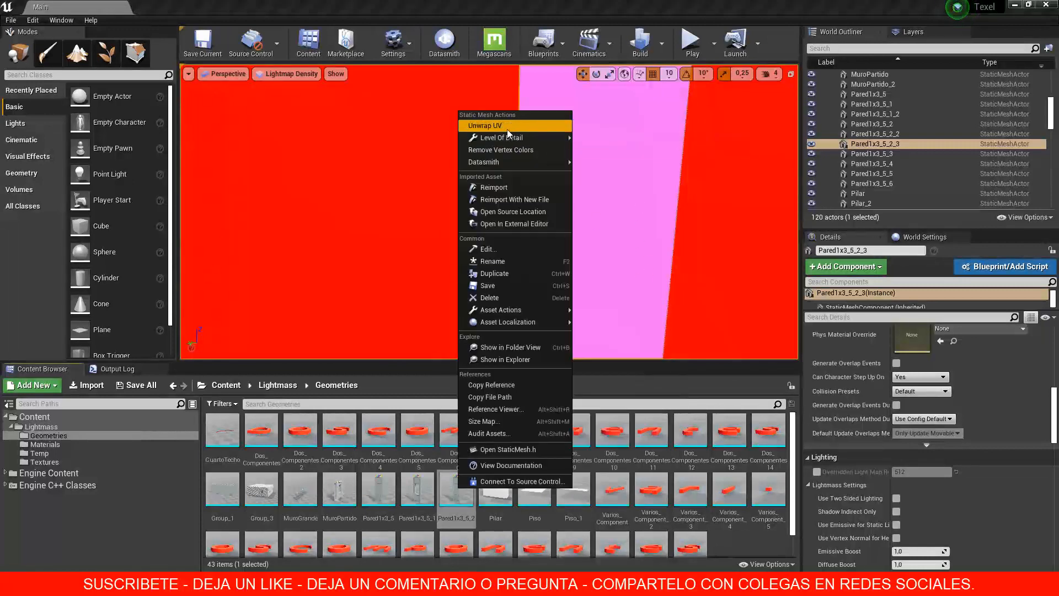
{"action": "left_click", "coordinate": [462, 490]}
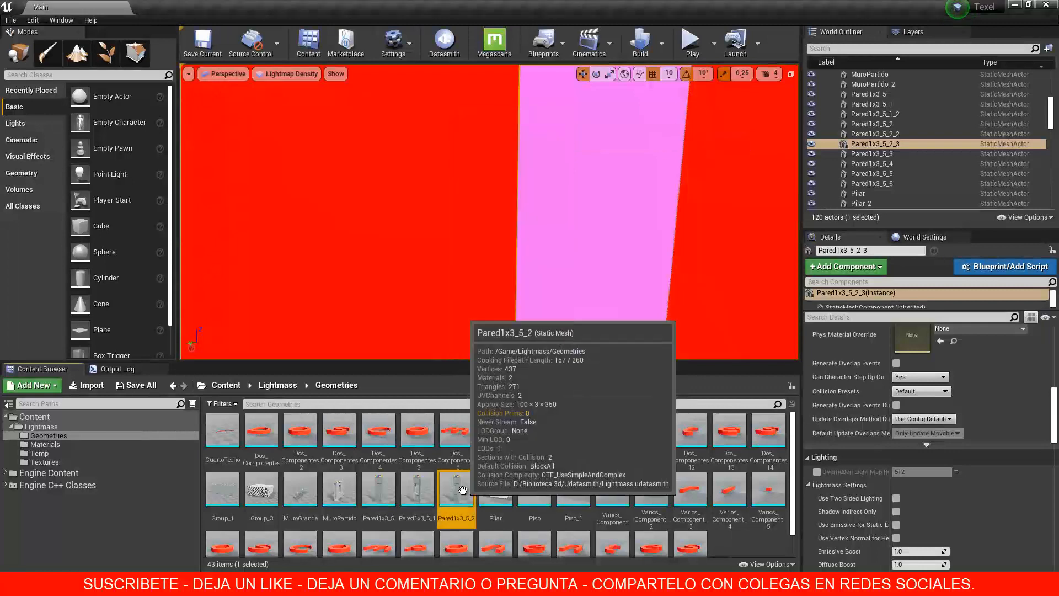
{"action": "double_click", "coordinate": [462, 489]}
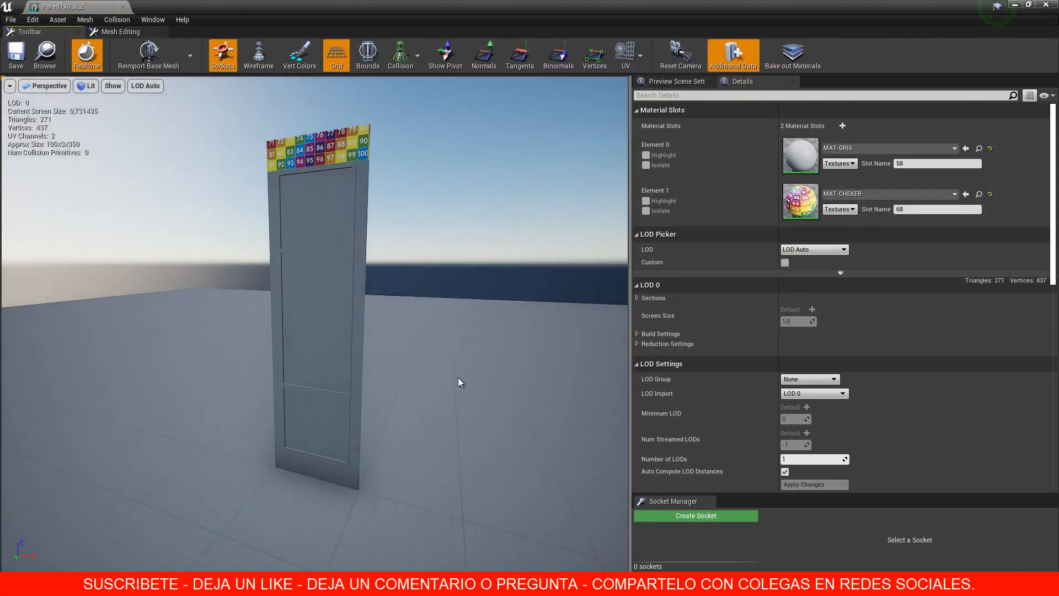
{"action": "scroll", "coordinate": [753, 393], "scroll_direction": "down", "scroll_amount": 6}
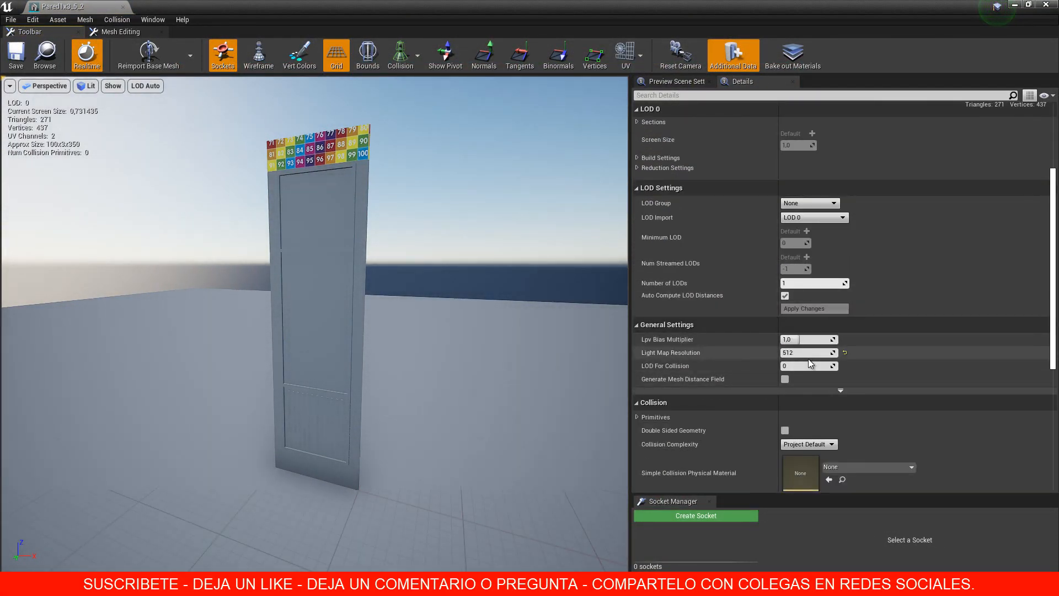
{"action": "left_click", "coordinate": [805, 352]}
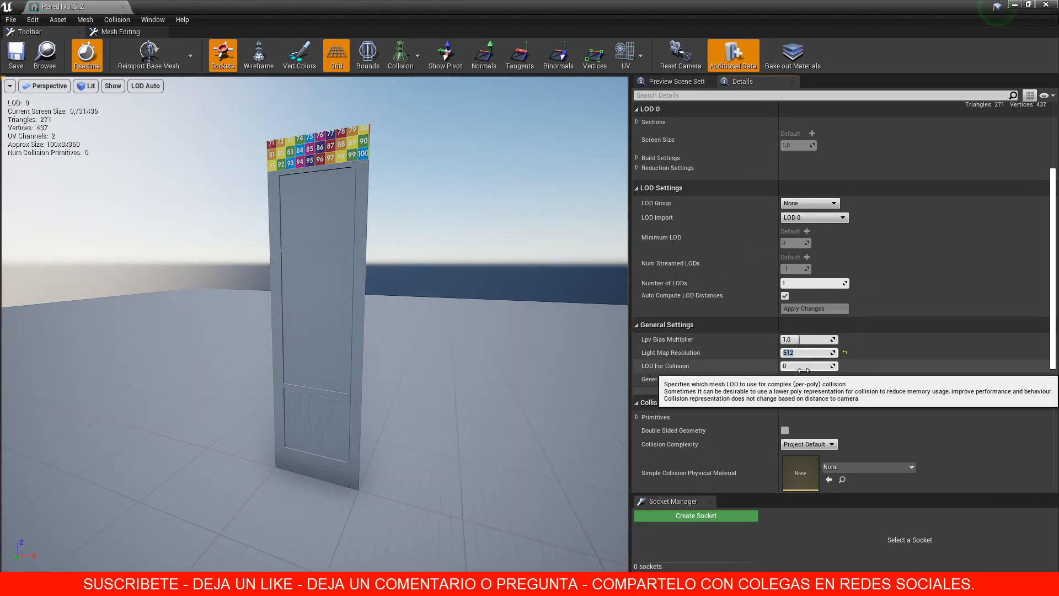
{"action": "type", "text": "256"}
{"action": "left_click", "coordinate": [12, 58]}
{"action": "left_click", "coordinate": [123, 7]}
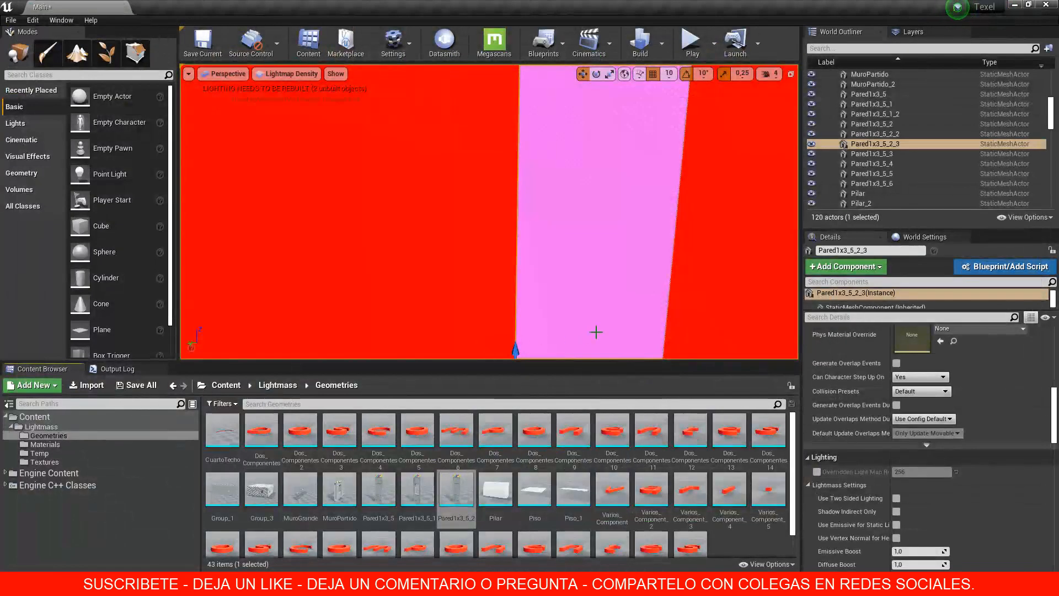
Select the wall panel next to the corner panel and compare the lightmap density of the panels across the room
{"action": "scroll", "coordinate": [596, 332], "scroll_direction": "down", "scroll_amount": 4}
{"action": "left_click", "coordinate": [604, 297]}
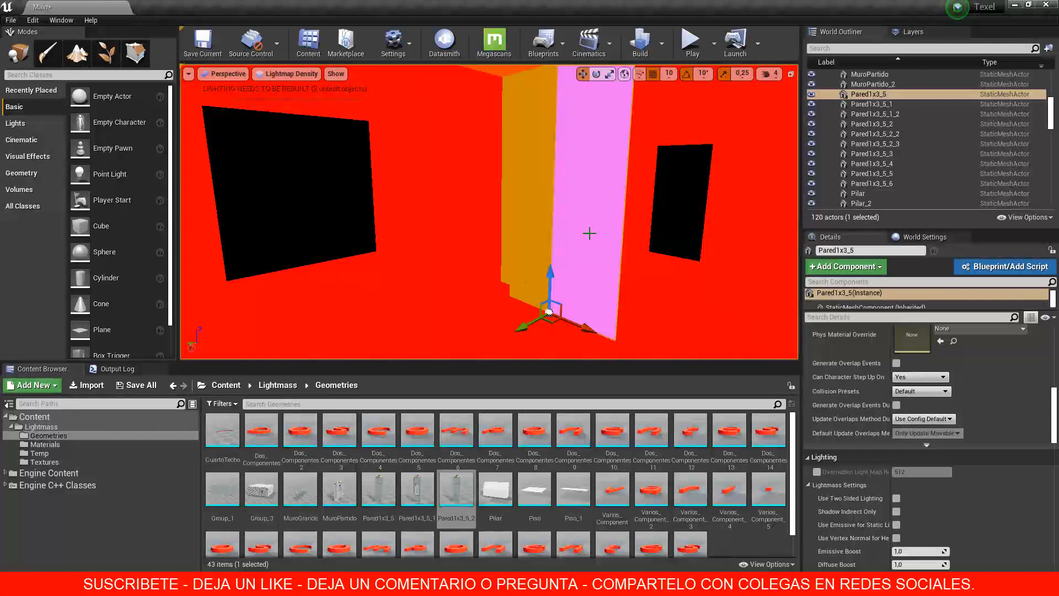
{"action": "right_click_drag", "start_coordinate": [562, 234], "coordinate": [711, 234]}
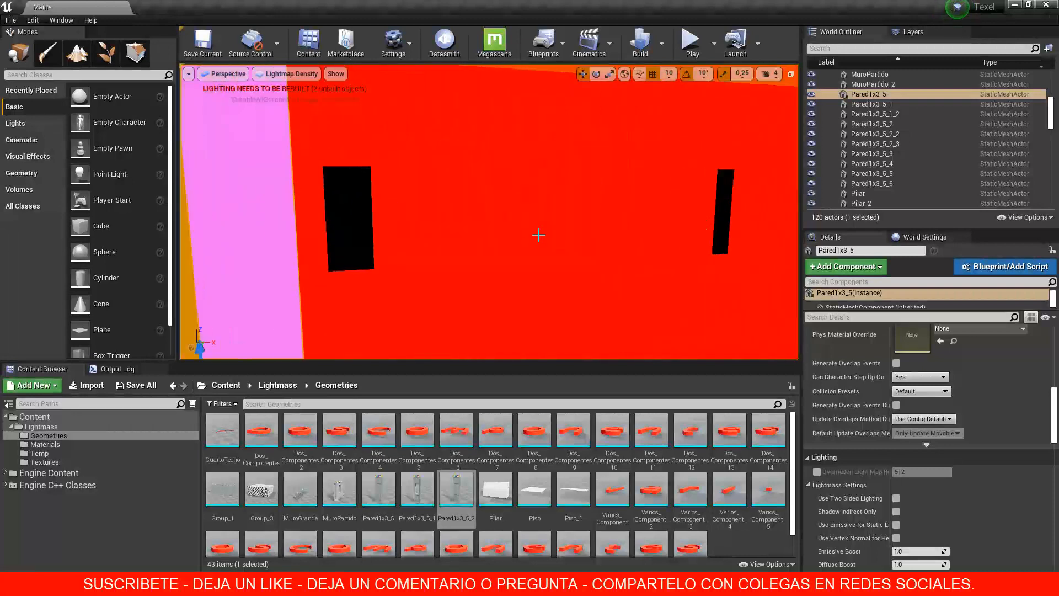
{"action": "scroll", "coordinate": [532, 237], "scroll_direction": "down", "scroll_amount": 4}
{"action": "scroll", "coordinate": [531, 237], "scroll_direction": "down", "scroll_amount": 2}
{"action": "right_click_drag", "start_coordinate": [510, 231], "coordinate": [502, 227]}
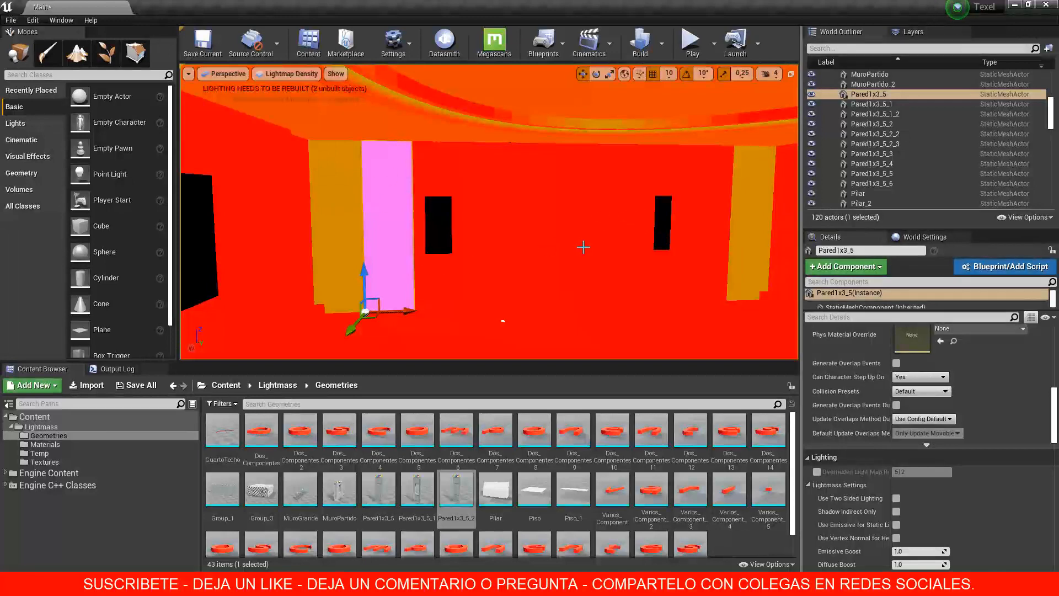
Return the viewport to the Lit view mode and select a wall panel, followed by the Group_1 wall, to compare them
{"action": "right_click_drag", "start_coordinate": [619, 242], "coordinate": [528, 245]}
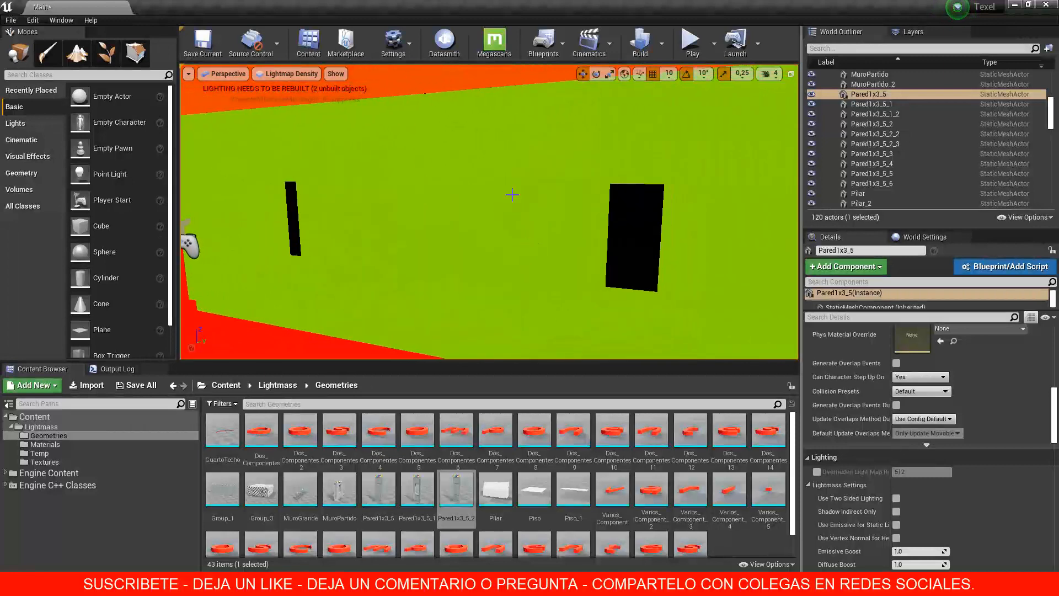
{"action": "left_click", "coordinate": [289, 74]}
{"action": "left_click", "coordinate": [289, 96]}
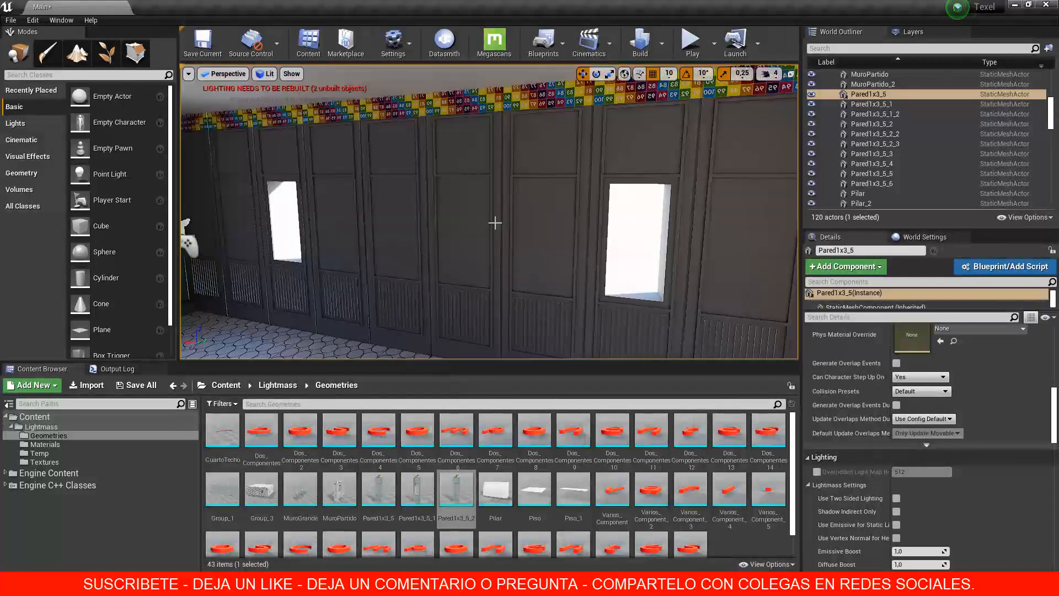
{"action": "right_click_drag", "start_coordinate": [528, 233], "coordinate": [31, 233]}
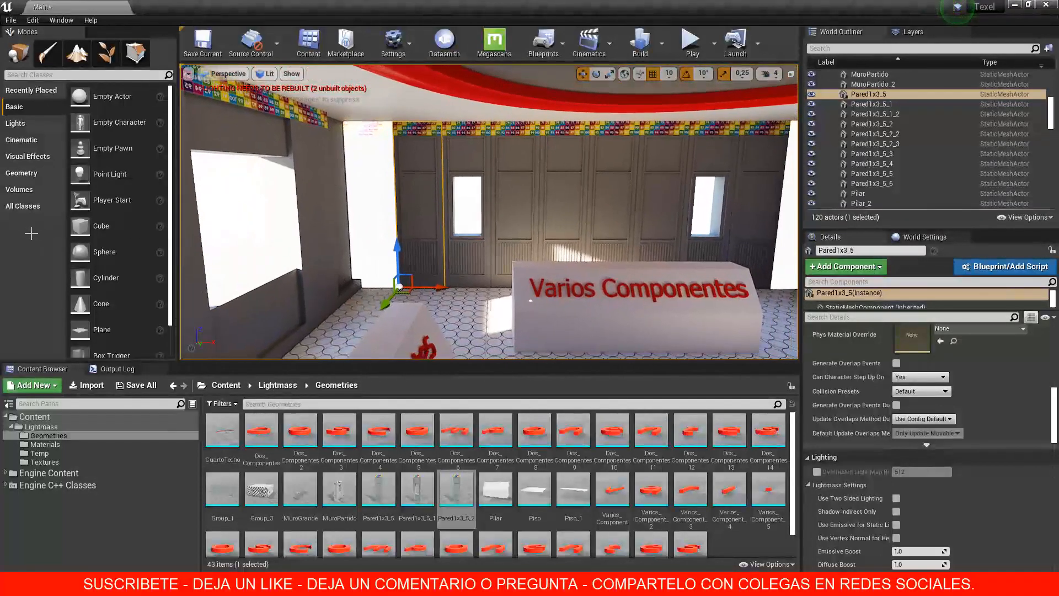
{"action": "left_click", "coordinate": [541, 217]}
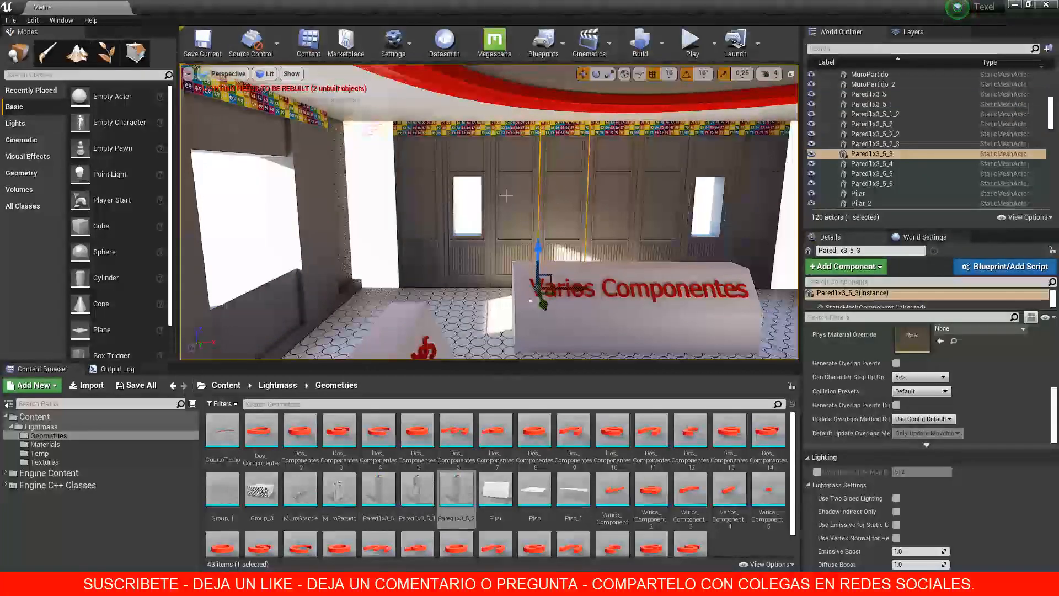
{"action": "right_click_drag", "start_coordinate": [497, 200], "coordinate": [958, 204]}
{"action": "left_click", "coordinate": [472, 239]}
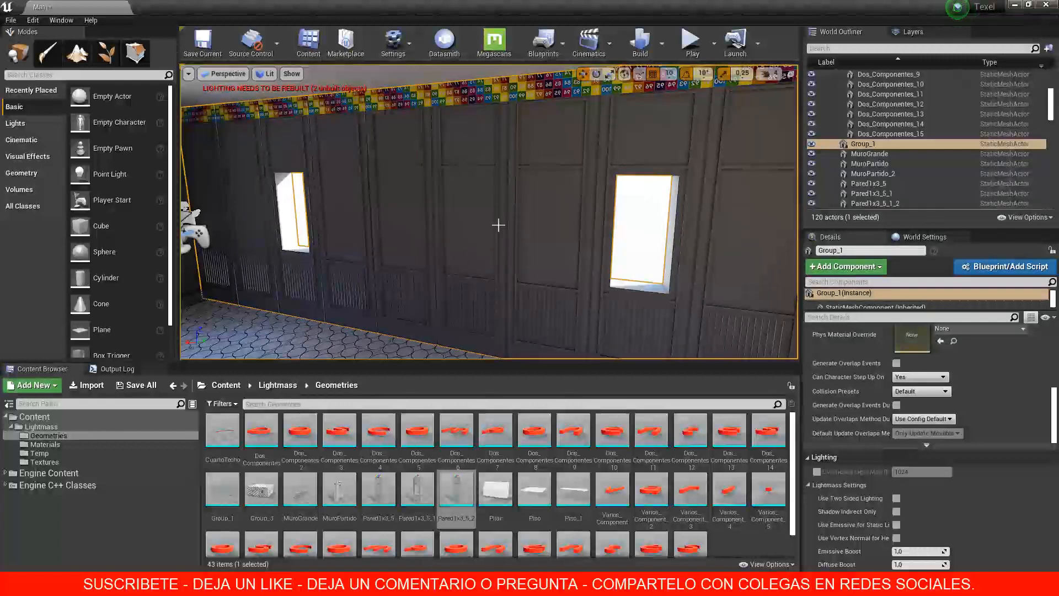
Switch the viewport to the Lightmap Density view mode and examine the density across the Group_1 wall and its window openings
{"action": "mouse_move", "coordinate": [398, 225]}
{"action": "right_mouse_down"}
{"action": "mouse_move", "coordinate": [539, 213]}
{"action": "mouse_move", "coordinate": [378, 218]}
{"action": "mouse_move", "coordinate": [399, 217]}
{"action": "right_mouse_up"}
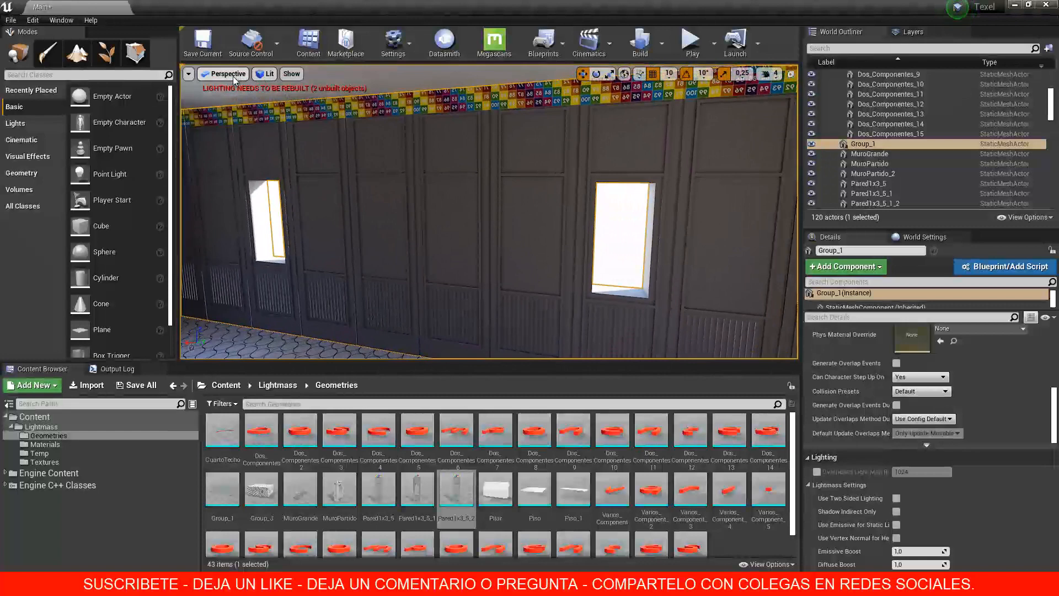
{"action": "left_click", "coordinate": [267, 74]}
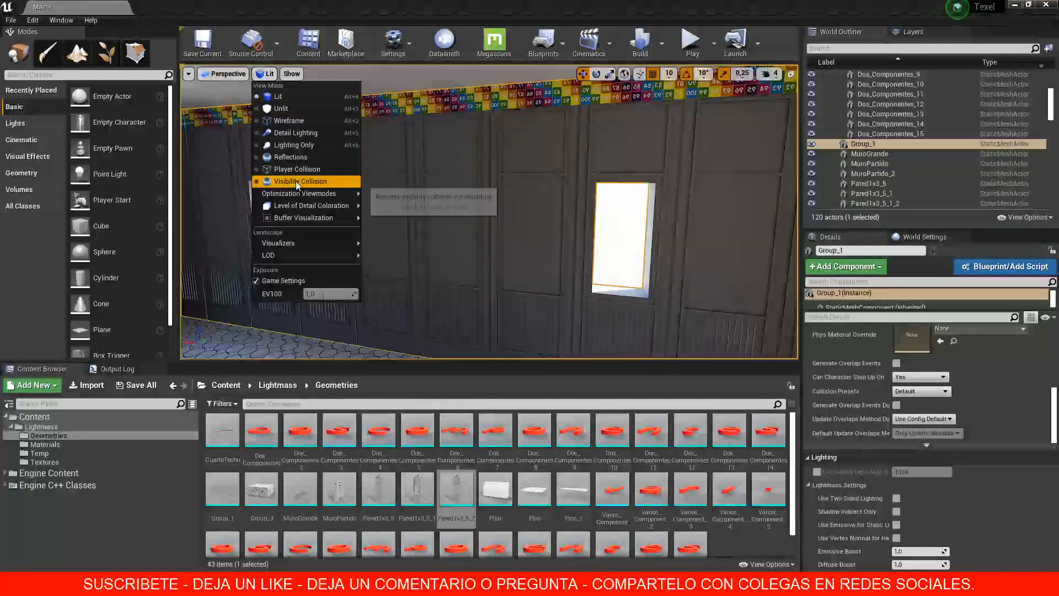
{"action": "mouse_move", "coordinate": [301, 193]}
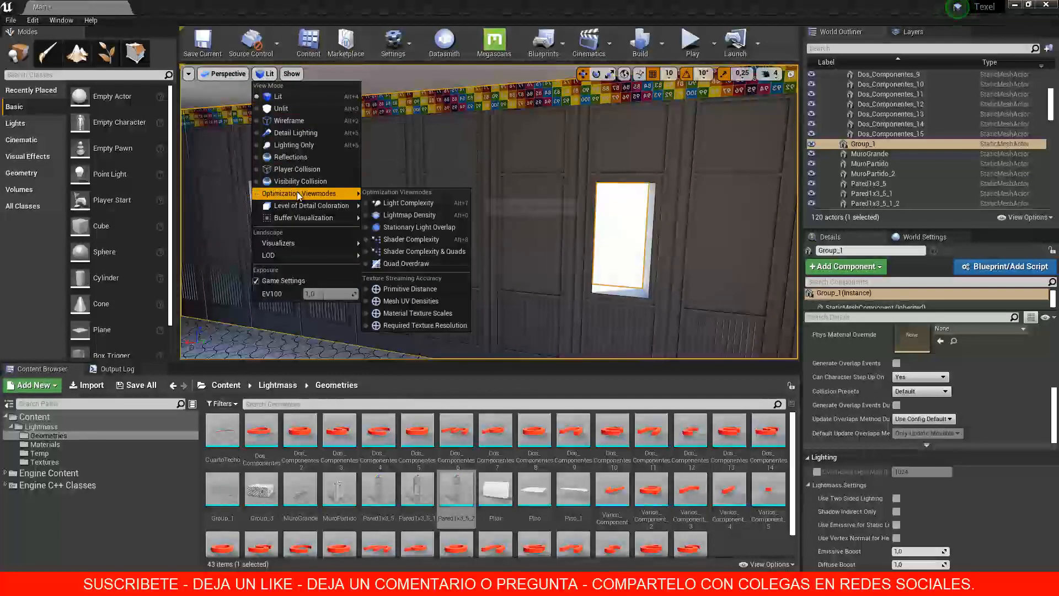
{"action": "left_click", "coordinate": [421, 215]}
{"action": "left_click", "coordinate": [263, 342]}
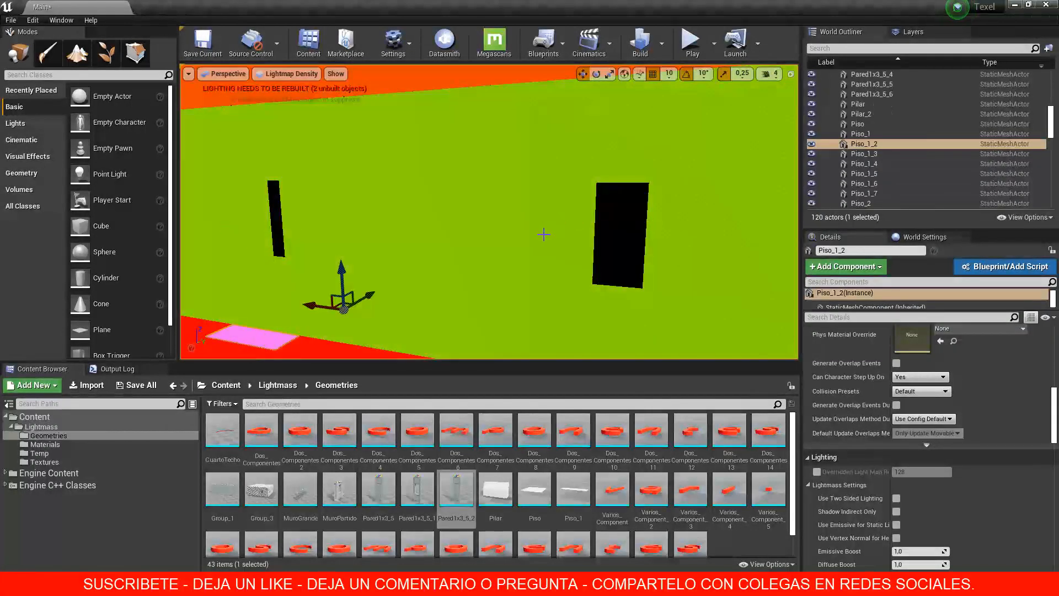
{"action": "mouse_move", "coordinate": [470, 224]}
{"action": "right_mouse_down"}
{"action": "mouse_move", "coordinate": [508, 220]}
{"action": "mouse_move", "coordinate": [485, 227]}
{"action": "right_mouse_up"}
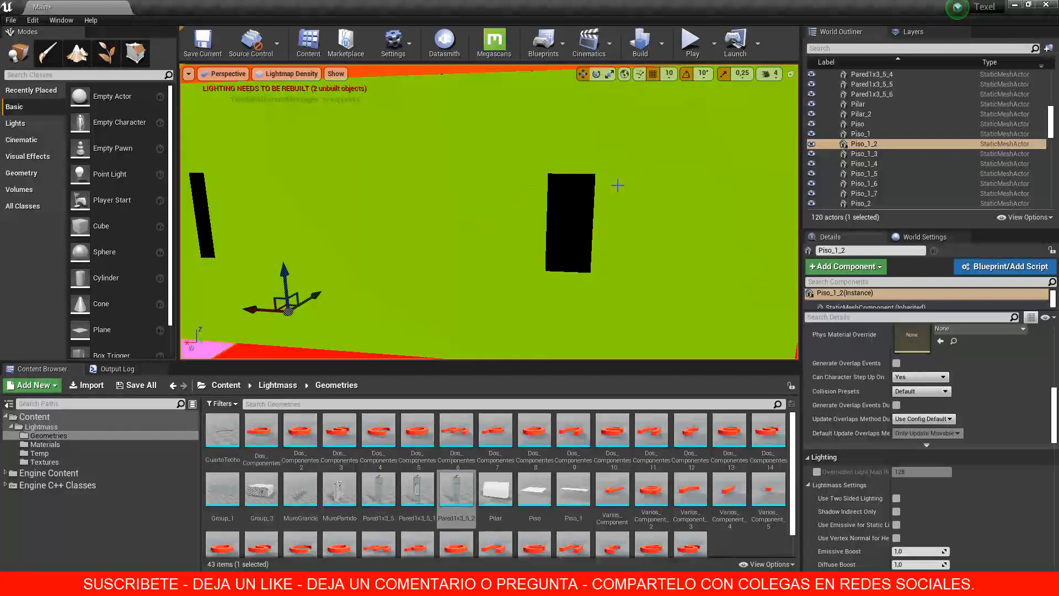
{"action": "right_click_drag", "start_coordinate": [480, 191], "coordinate": [503, 228]}
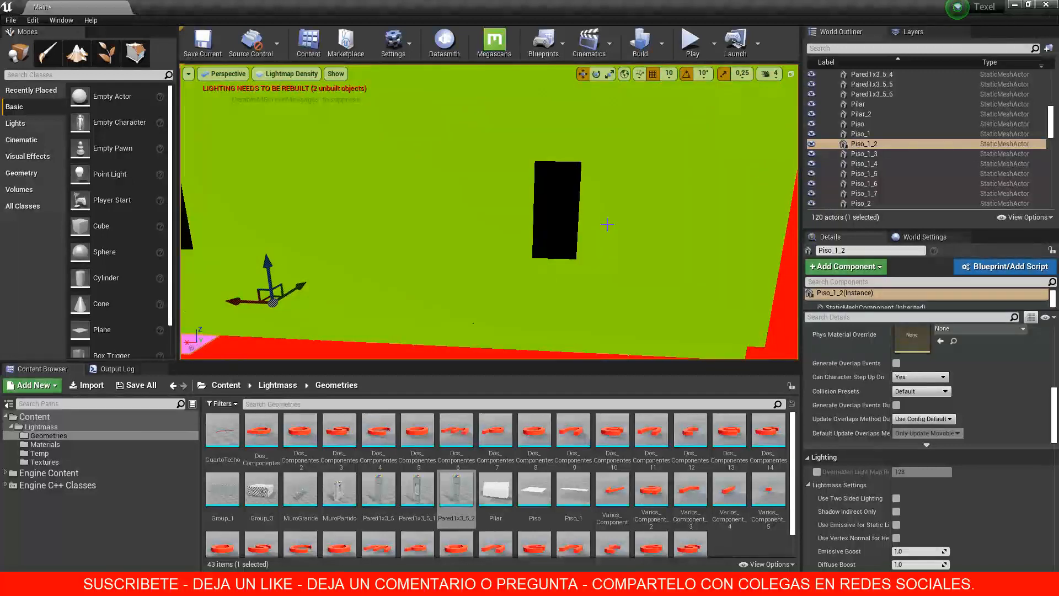
Select the Group_1 wall, check its light map resolution, and compare its lightmap density with the panel walls around the room
{"action": "left_click", "coordinate": [686, 284]}
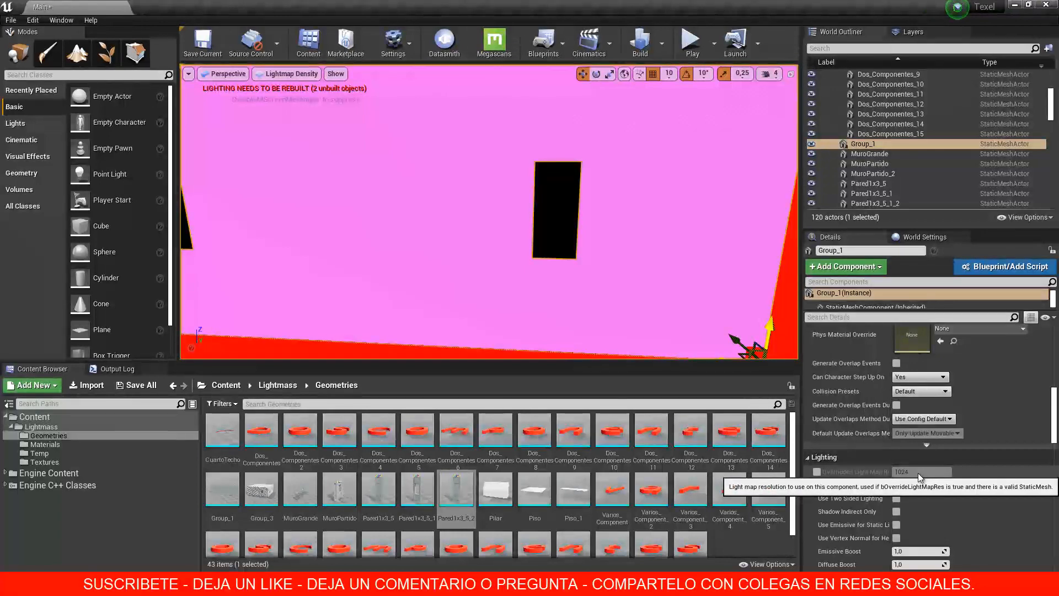
{"action": "right_click_drag", "start_coordinate": [450, 233], "coordinate": [185, 235]}
{"action": "right_click_drag", "start_coordinate": [536, 225], "coordinate": [466, 208]}
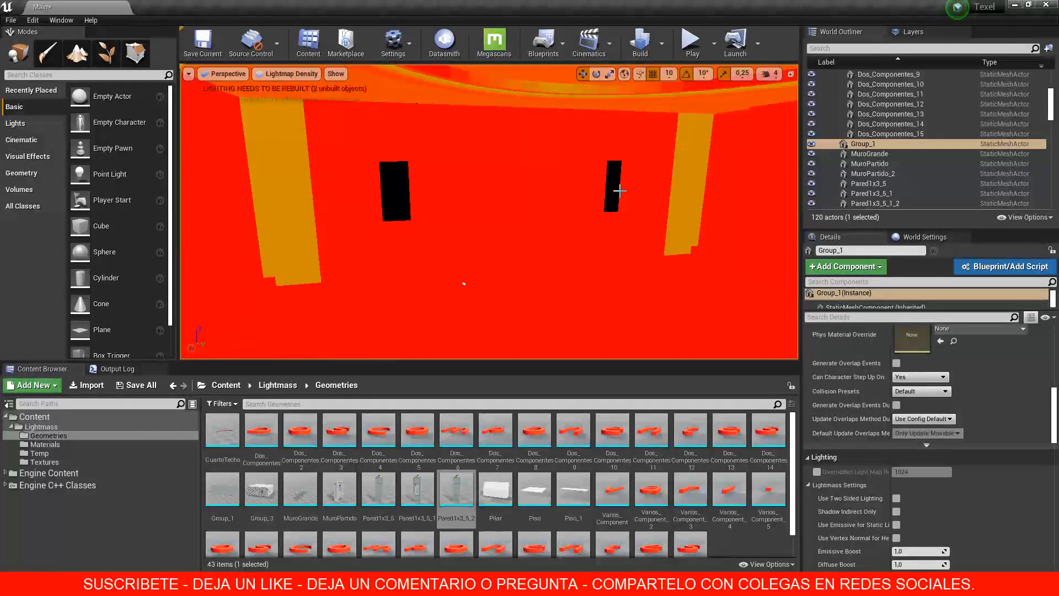
{"action": "mouse_move", "coordinate": [484, 207]}
{"action": "right_mouse_down"}
{"action": "mouse_move", "coordinate": [593, 201]}
{"action": "mouse_move", "coordinate": [476, 210]}
{"action": "mouse_move", "coordinate": [586, 213]}
{"action": "mouse_move", "coordinate": [480, 212]}
{"action": "right_mouse_up"}
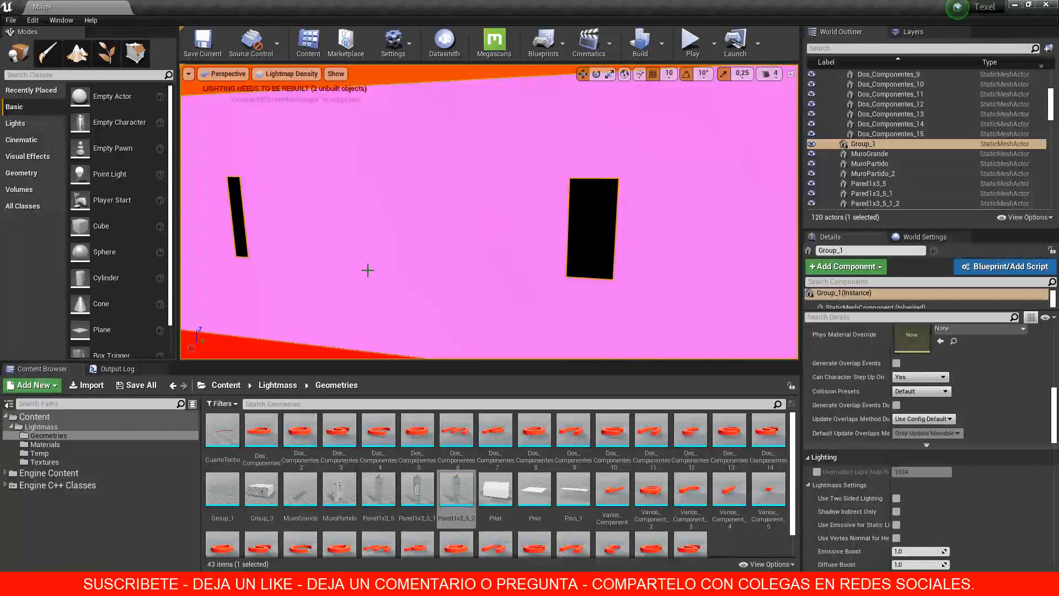
{"action": "right_click_drag", "start_coordinate": [368, 270], "coordinate": [310, 293]}
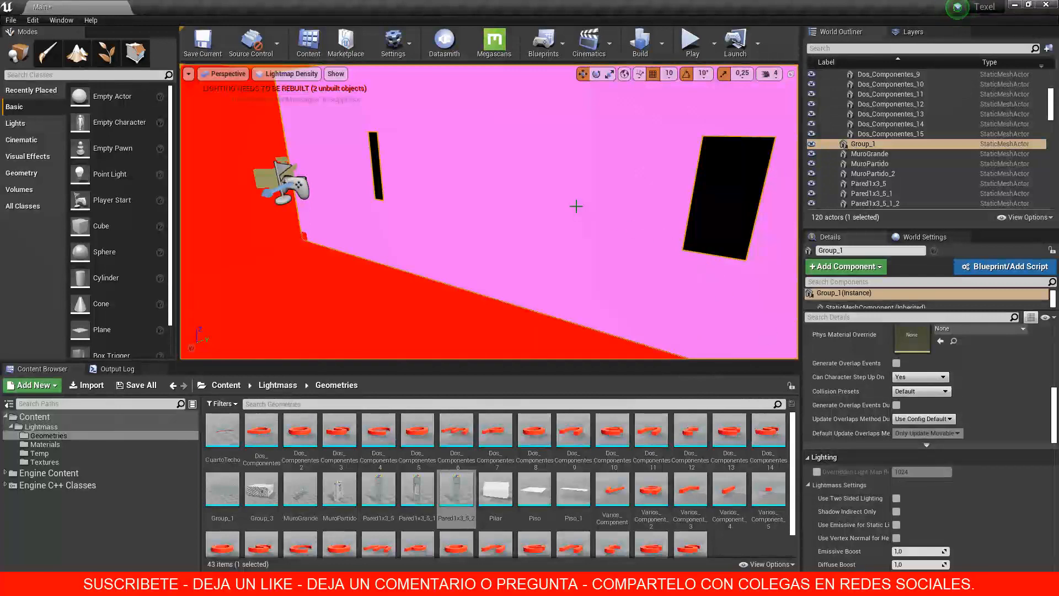
{"action": "right_click_drag", "start_coordinate": [576, 206], "coordinate": [618, 195]}
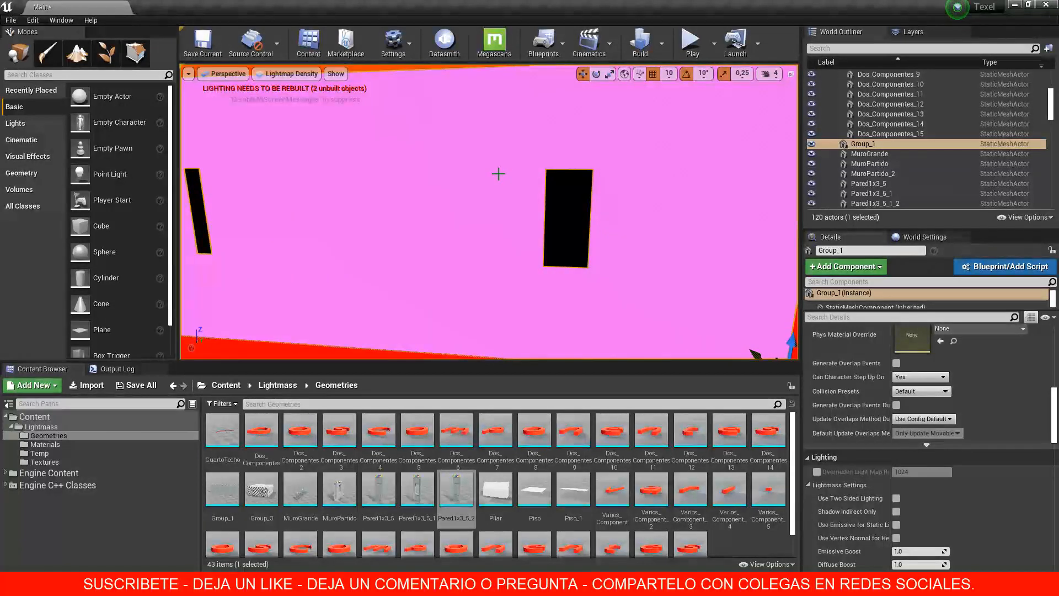
{"action": "right_click_drag", "start_coordinate": [477, 167], "coordinate": [22, 165]}
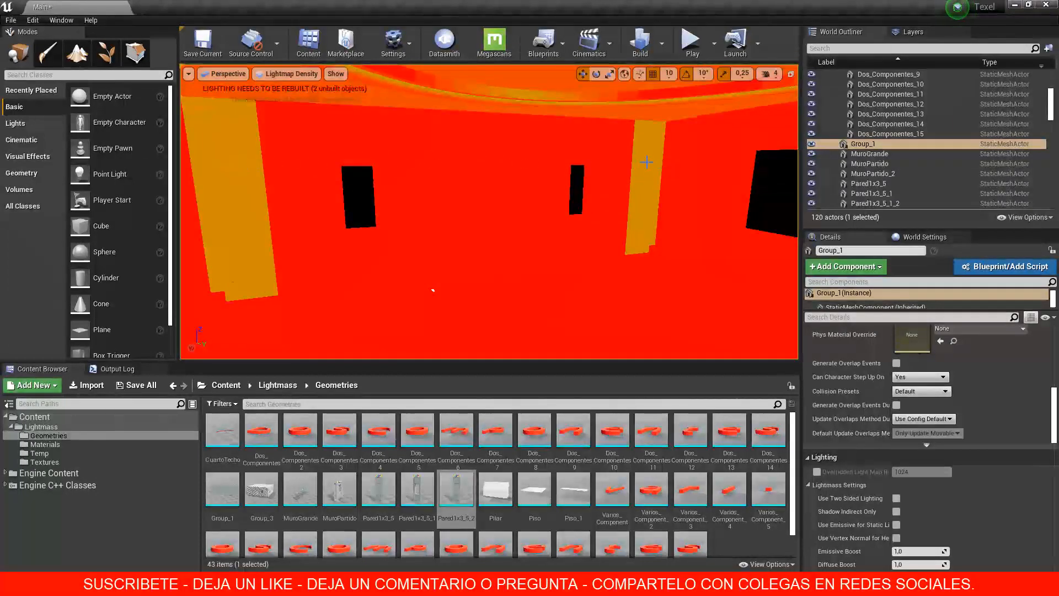
{"action": "mouse_move", "coordinate": [454, 208]}
{"action": "right_mouse_down"}
{"action": "mouse_move", "coordinate": [481, 204]}
{"action": "mouse_move", "coordinate": [444, 201]}
{"action": "right_mouse_up"}
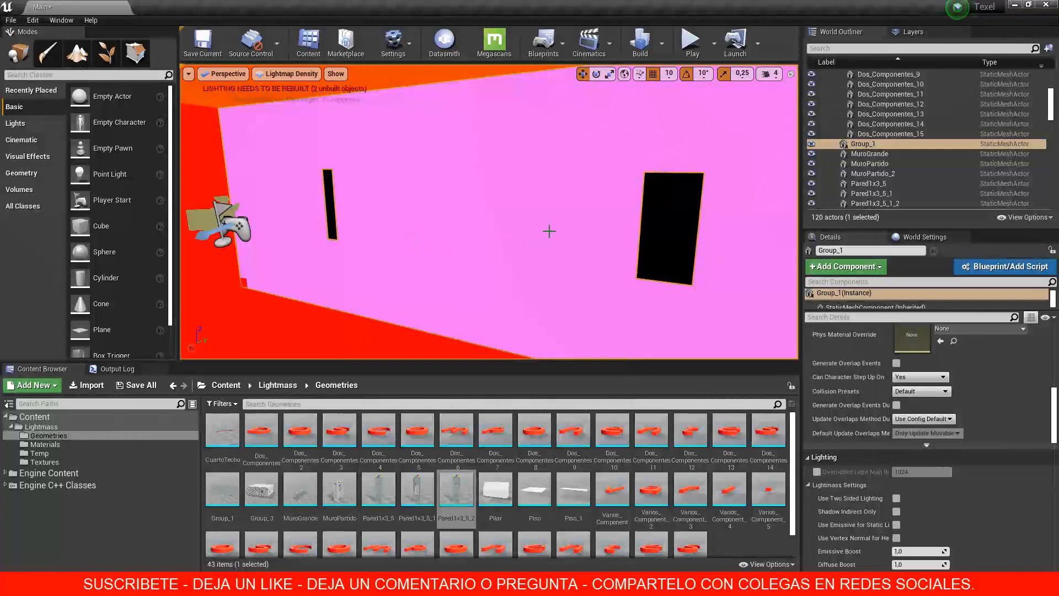
{"action": "right_click_drag", "start_coordinate": [510, 214], "coordinate": [502, 203]}
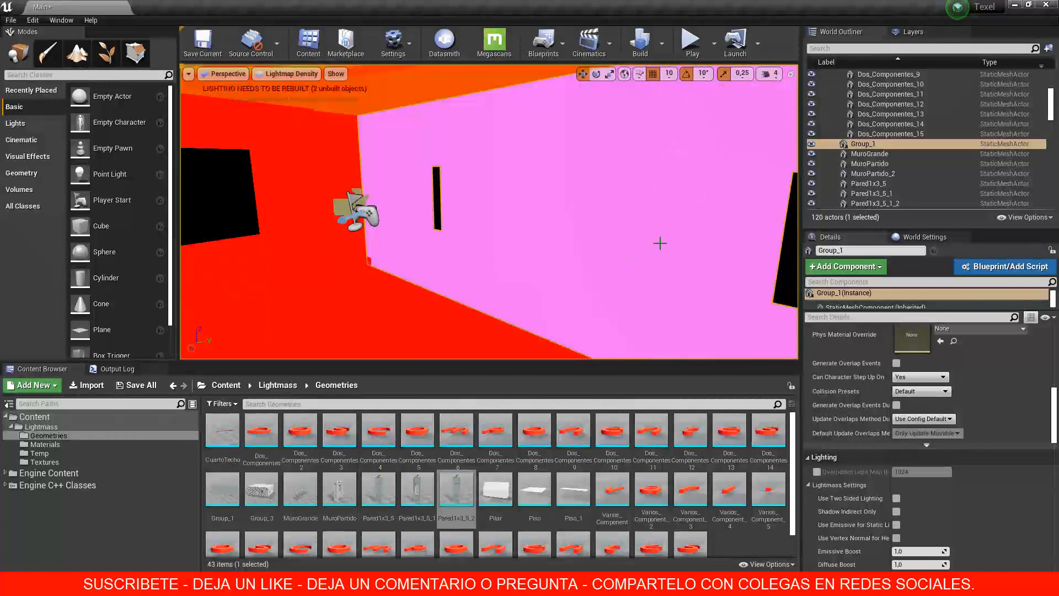
{"action": "right_click_drag", "start_coordinate": [659, 241], "coordinate": [818, 228]}
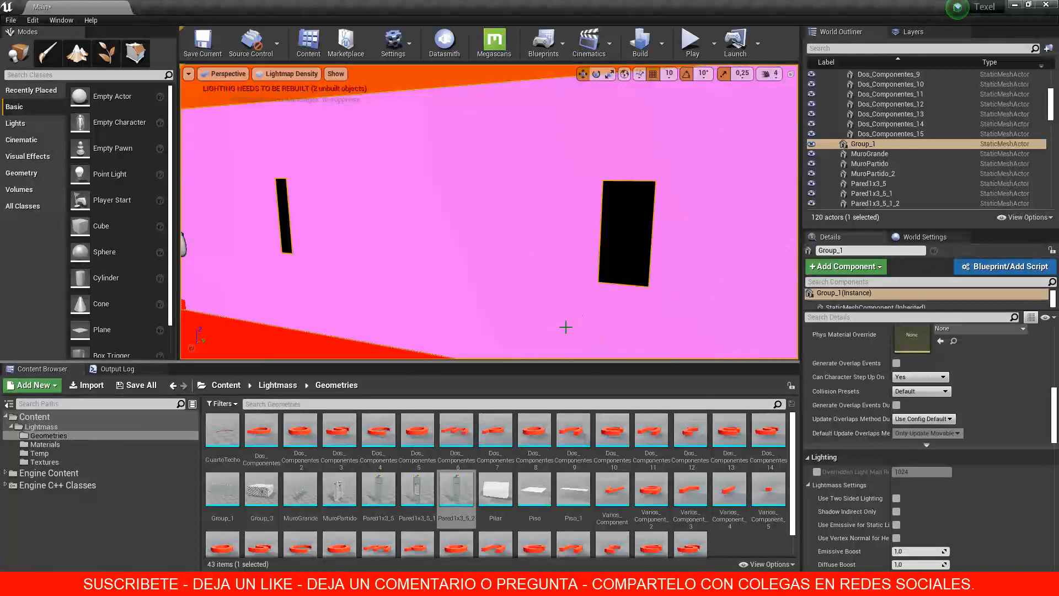
{"action": "right_click_drag", "start_coordinate": [466, 254], "coordinate": [427, 235]}
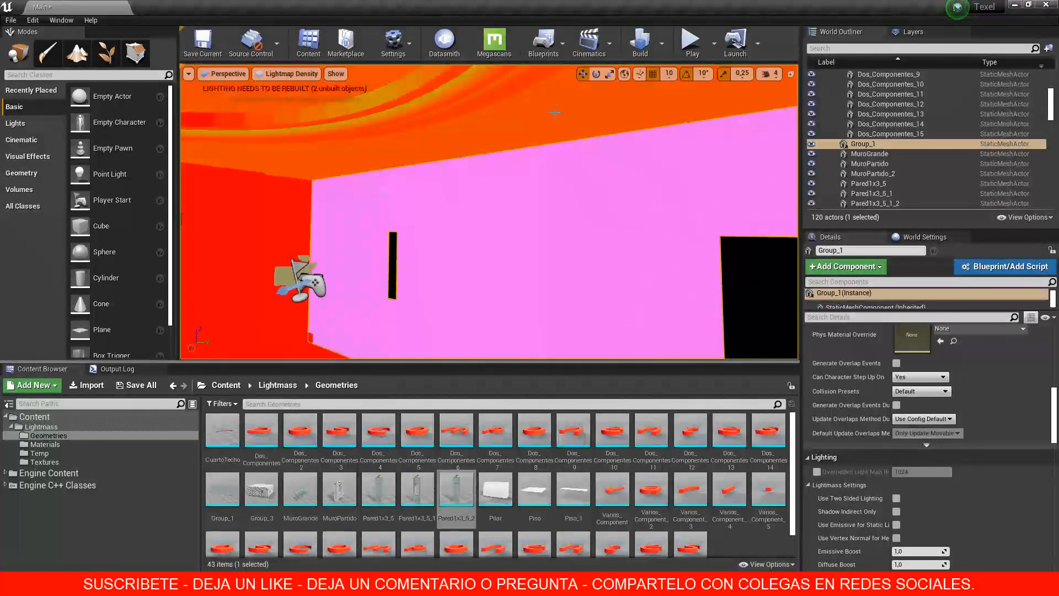
{"action": "right_click_drag", "start_coordinate": [568, 274], "coordinate": [696, 275]}
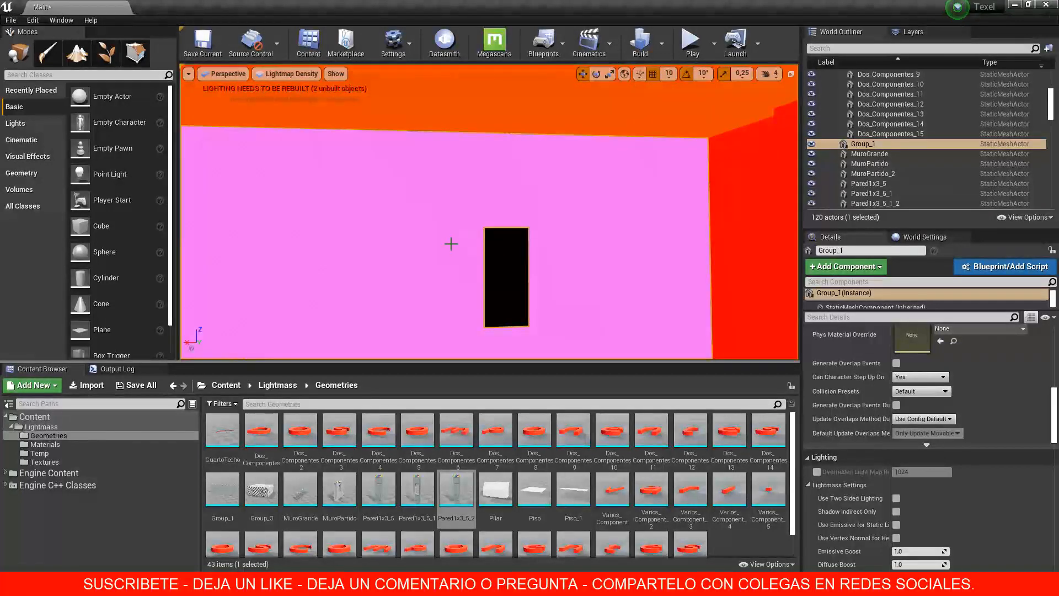
{"action": "mouse_move", "coordinate": [449, 241]}
{"action": "right_mouse_down"}
{"action": "mouse_move", "coordinate": [366, 253]}
{"action": "mouse_move", "coordinate": [447, 244]}
{"action": "right_mouse_up"}
Return the viewport to the Lit view mode and inspect the Group_1 wall's panelling and window recess up close
{"action": "left_click", "coordinate": [295, 75]}
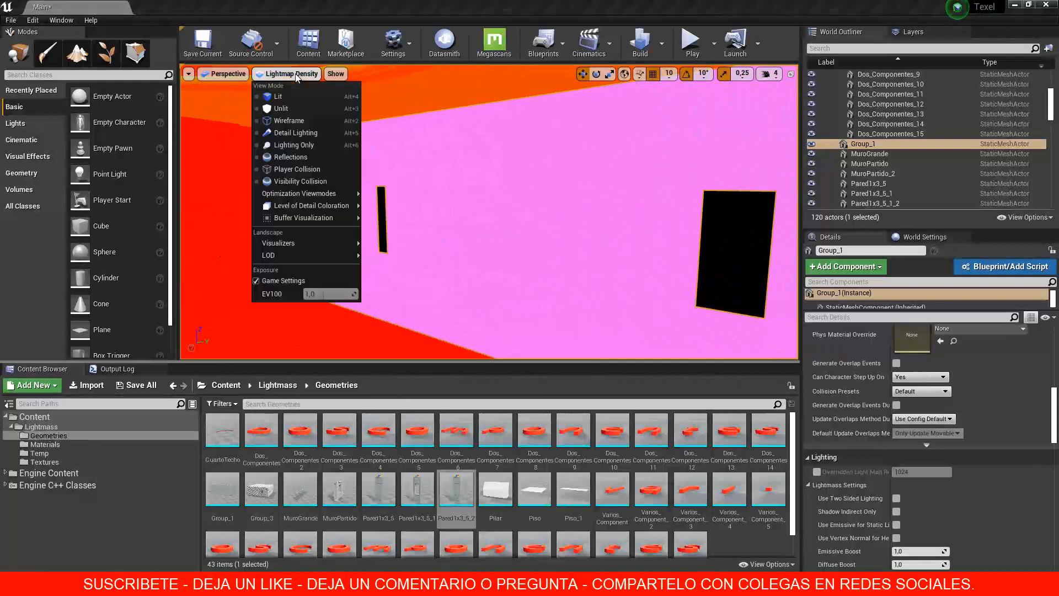
{"action": "left_click", "coordinate": [277, 96]}
{"action": "right_click_drag", "start_coordinate": [537, 233], "coordinate": [504, 214]}
{"action": "scroll", "coordinate": [466, 244], "scroll_direction": "down", "scroll_amount": 8}
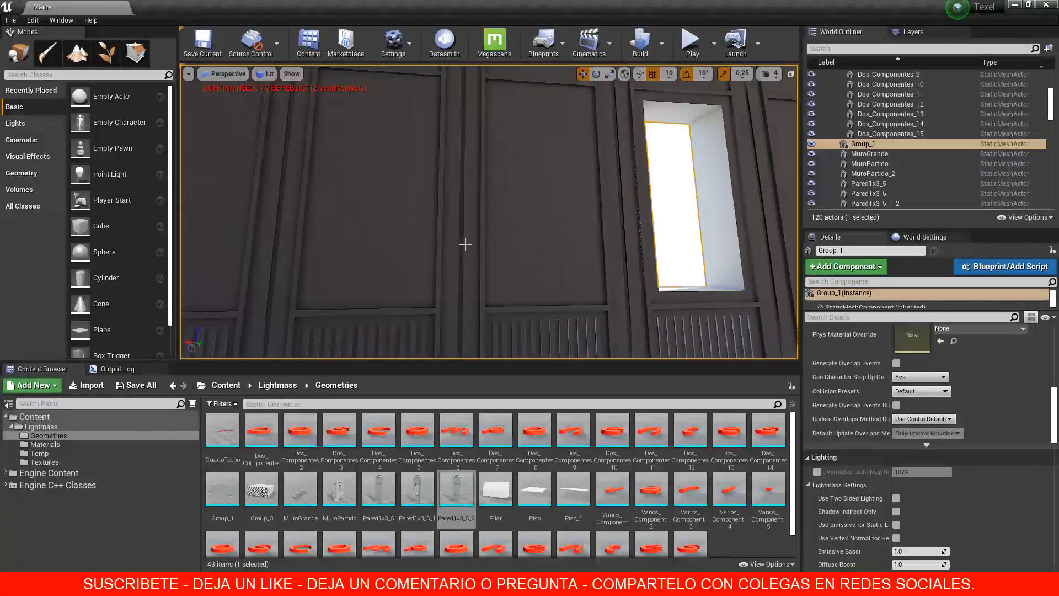
{"action": "mouse_move", "coordinate": [429, 218]}
{"action": "right_mouse_down"}
{"action": "mouse_move", "coordinate": [497, 184]}
{"action": "mouse_move", "coordinate": [429, 210]}
{"action": "right_mouse_up"}
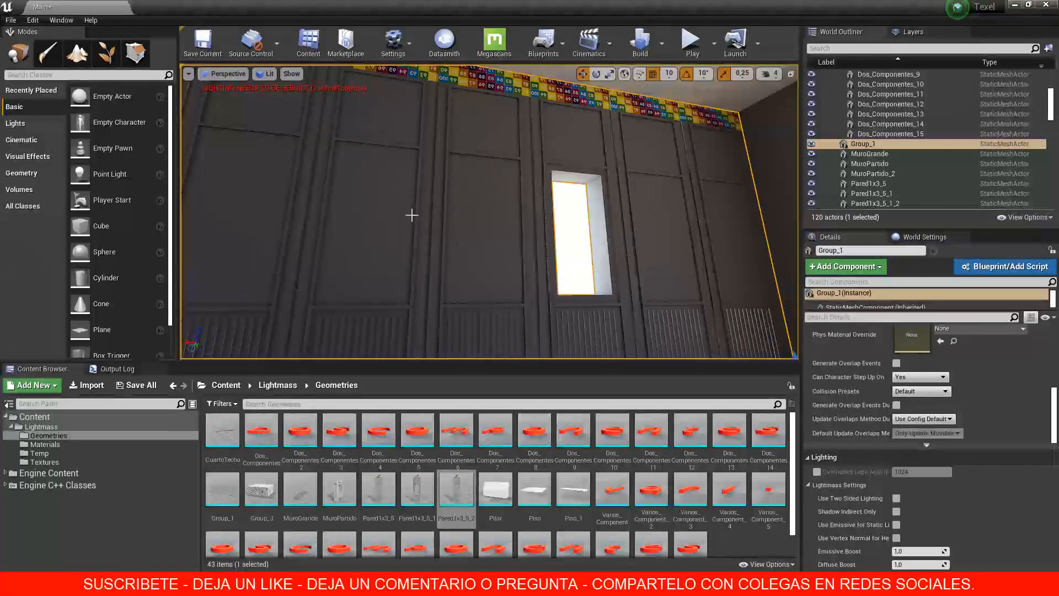
{"action": "right_click_drag", "start_coordinate": [406, 215], "coordinate": [442, 159]}
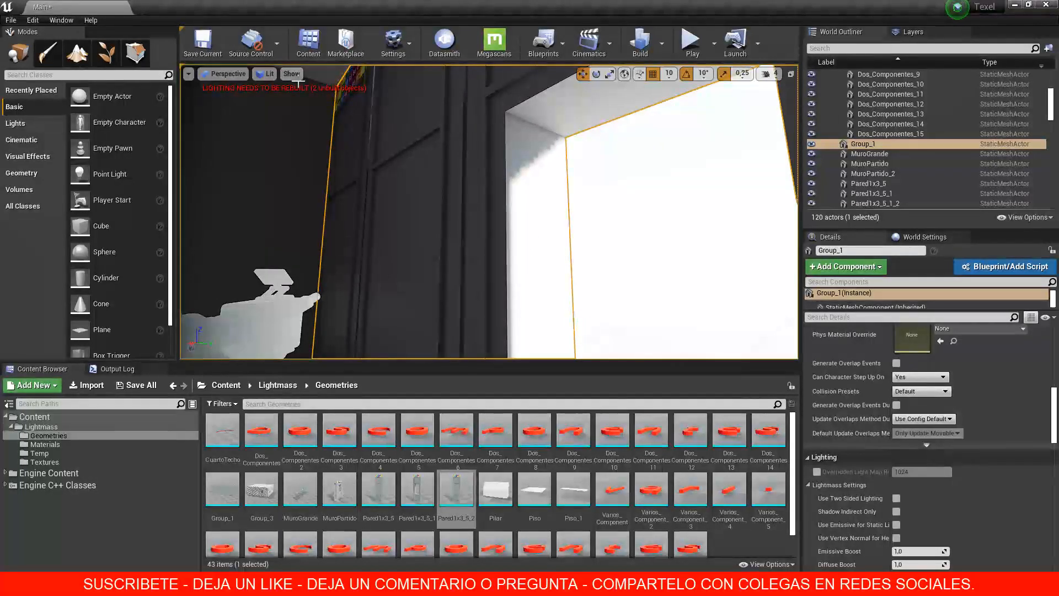
Check the wall around the window recess in the Lightmap Density view mode, and return to the Lit view mode
{"action": "left_click", "coordinate": [266, 73]}
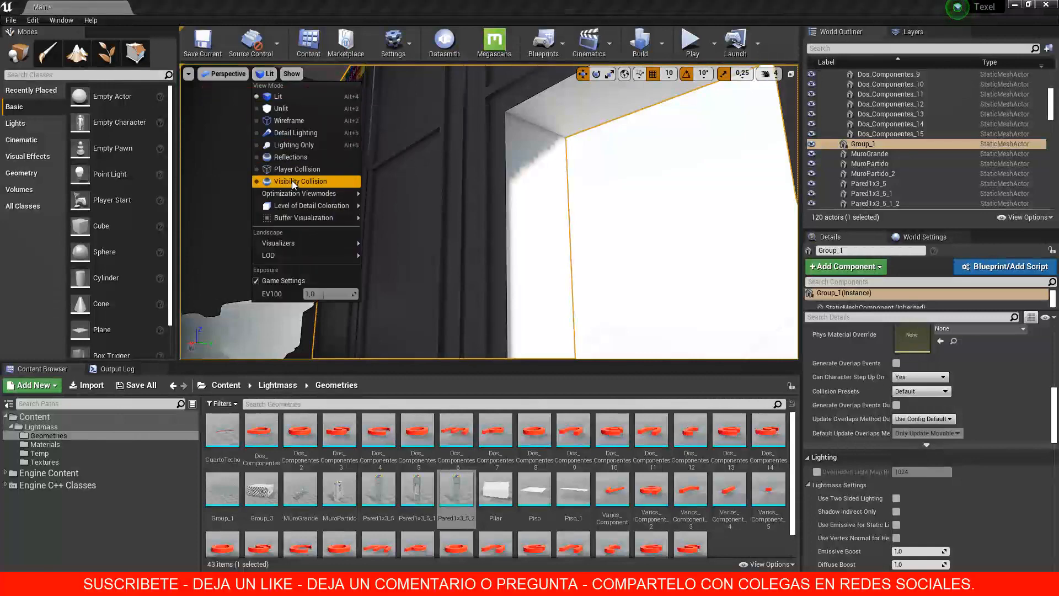
{"action": "mouse_move", "coordinate": [291, 193]}
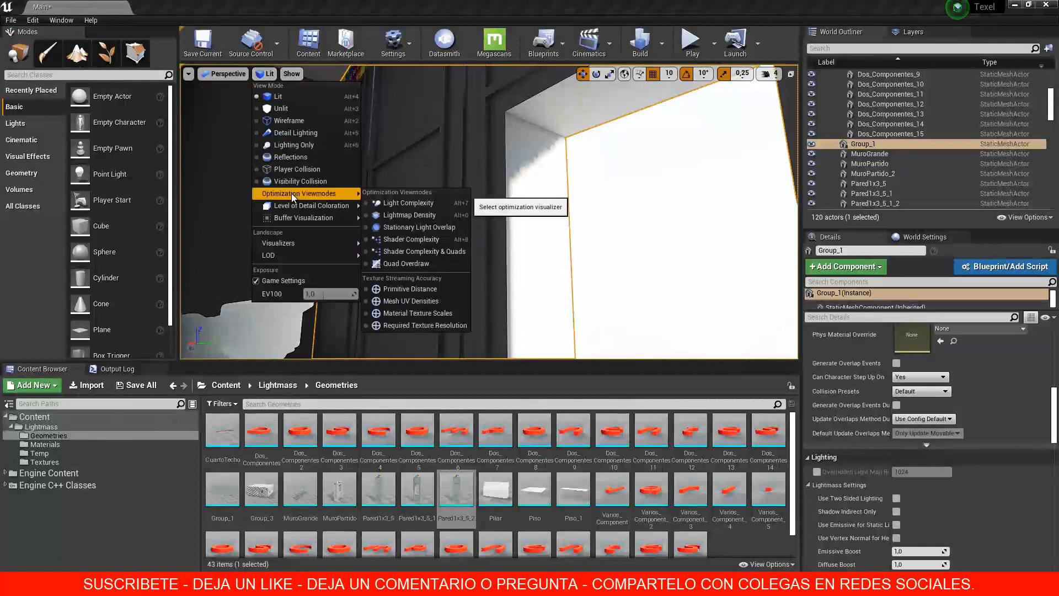
{"action": "left_click", "coordinate": [417, 215]}
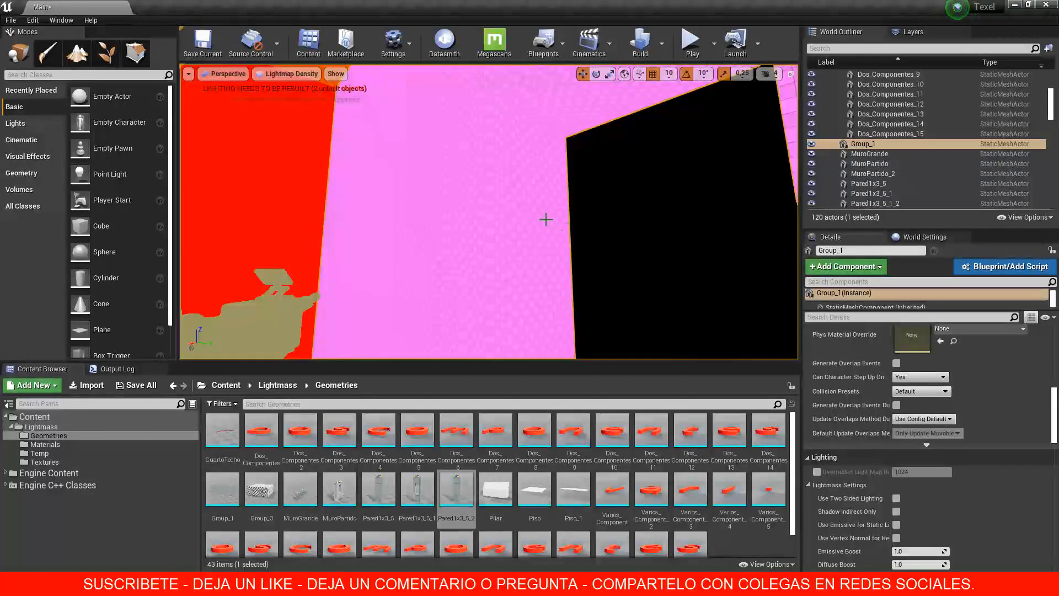
{"action": "left_click", "coordinate": [275, 74]}
{"action": "left_click", "coordinate": [290, 98]}
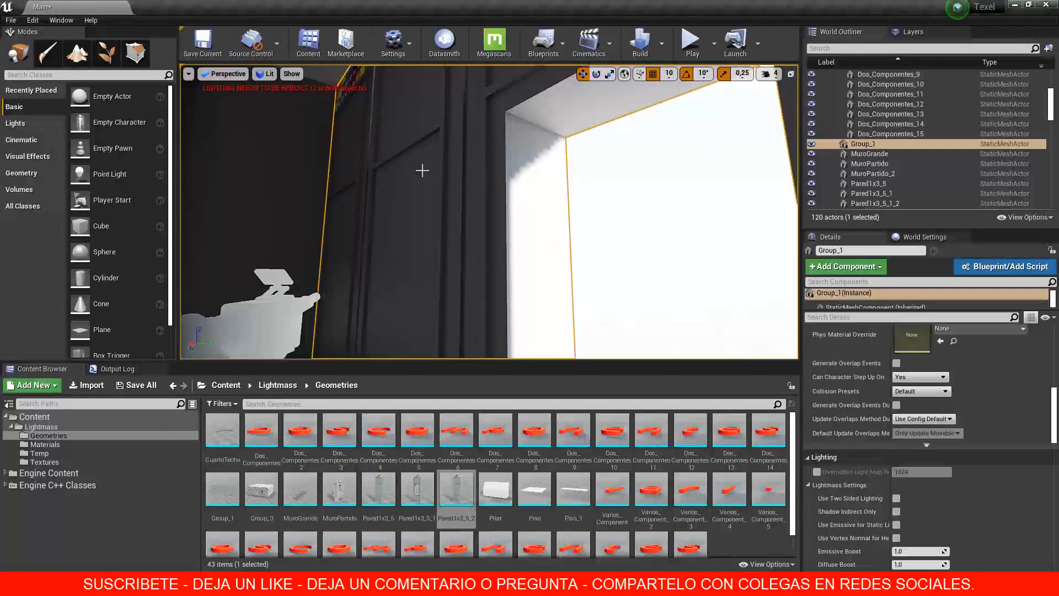
Examine the light and shadows on the slatted lower part of the sunlit wall panels
{"action": "right_click_drag", "start_coordinate": [422, 170], "coordinate": [110, 239]}
{"action": "key", "text": "w"}
{"action": "key", "text": "w"}
{"action": "key", "text": "w"}
{"action": "key", "text": "s"}
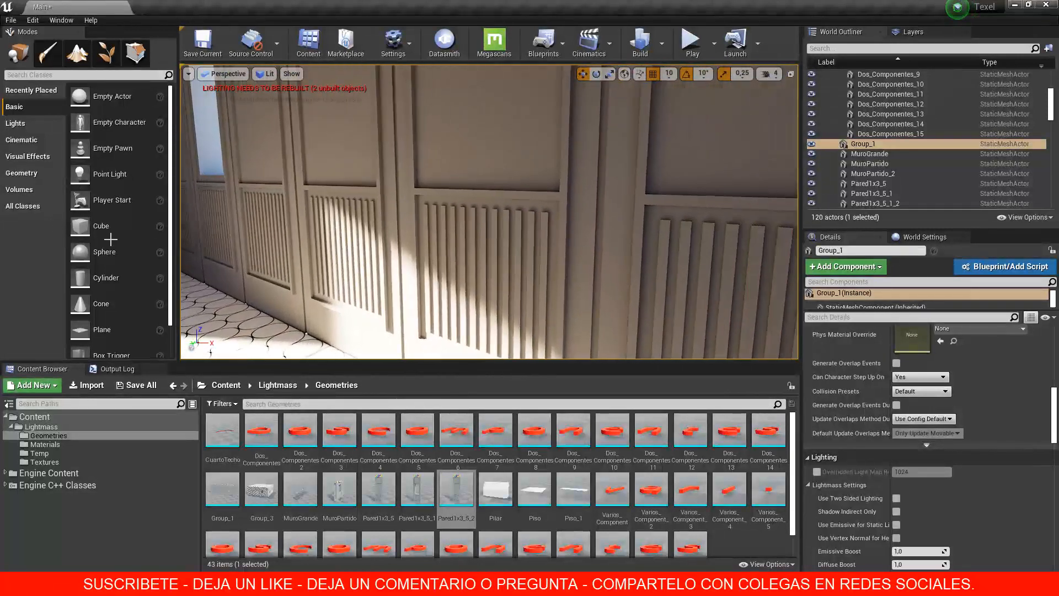
Show the two-window wall MuroGrande in the Lightmap Density view mode and check its light map resolution
{"action": "right_click_drag", "start_coordinate": [488, 189], "coordinate": [193, 174]}
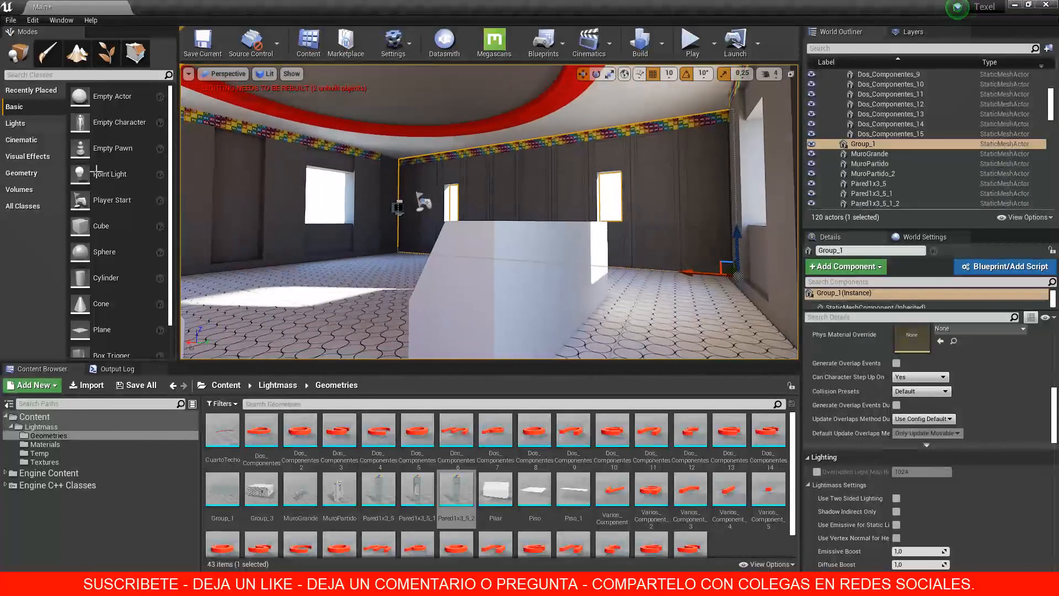
{"action": "right_click_drag", "start_coordinate": [97, 171], "coordinate": [89, 176]}
{"action": "right_click_drag", "start_coordinate": [488, 189], "coordinate": [526, 184]}
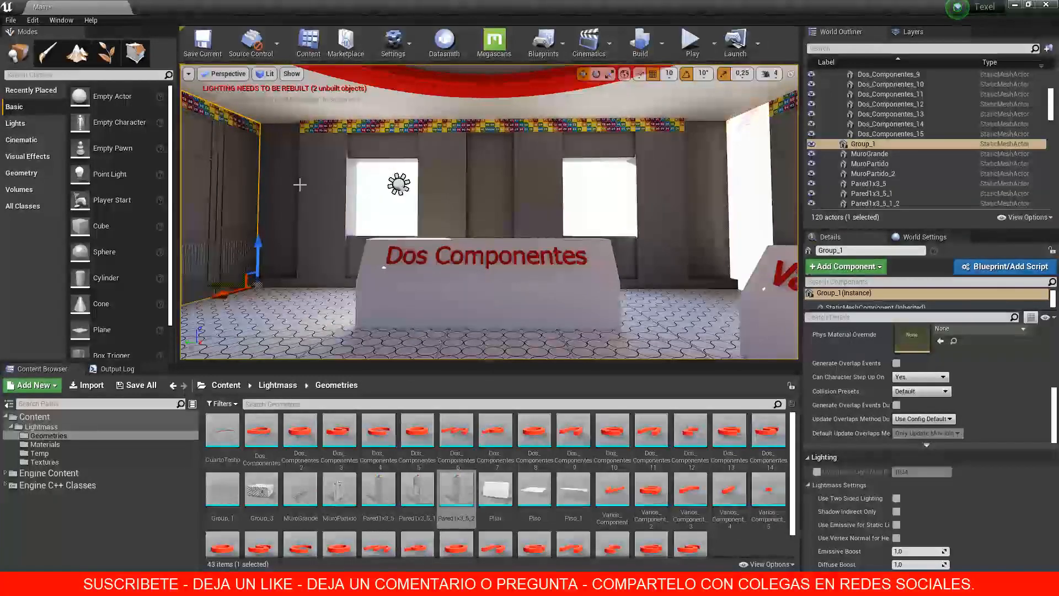
{"action": "right_click_drag", "start_coordinate": [502, 225], "coordinate": [454, 208]}
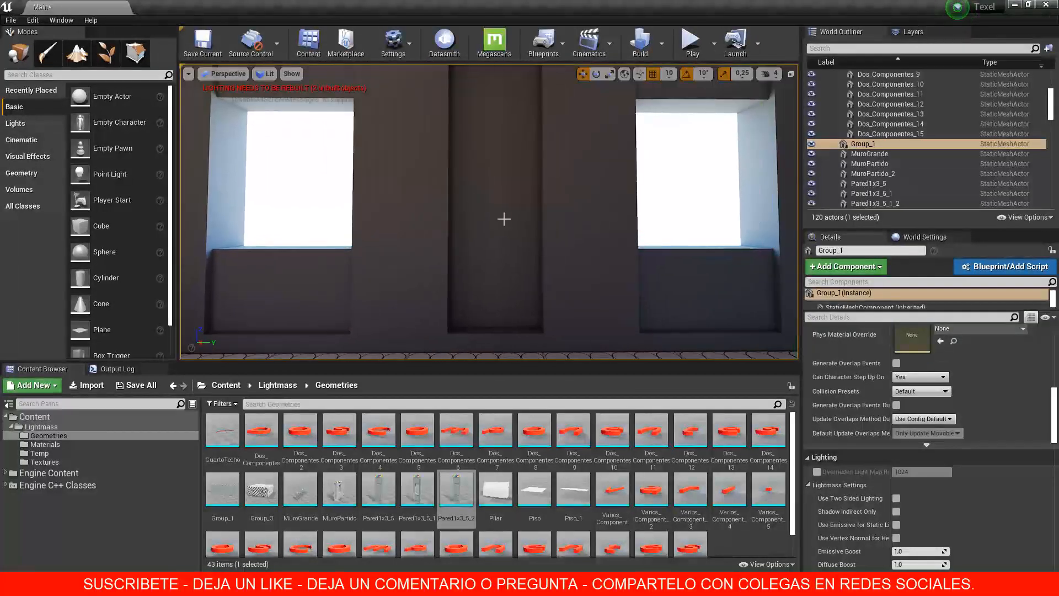
{"action": "left_click", "coordinate": [266, 75]}
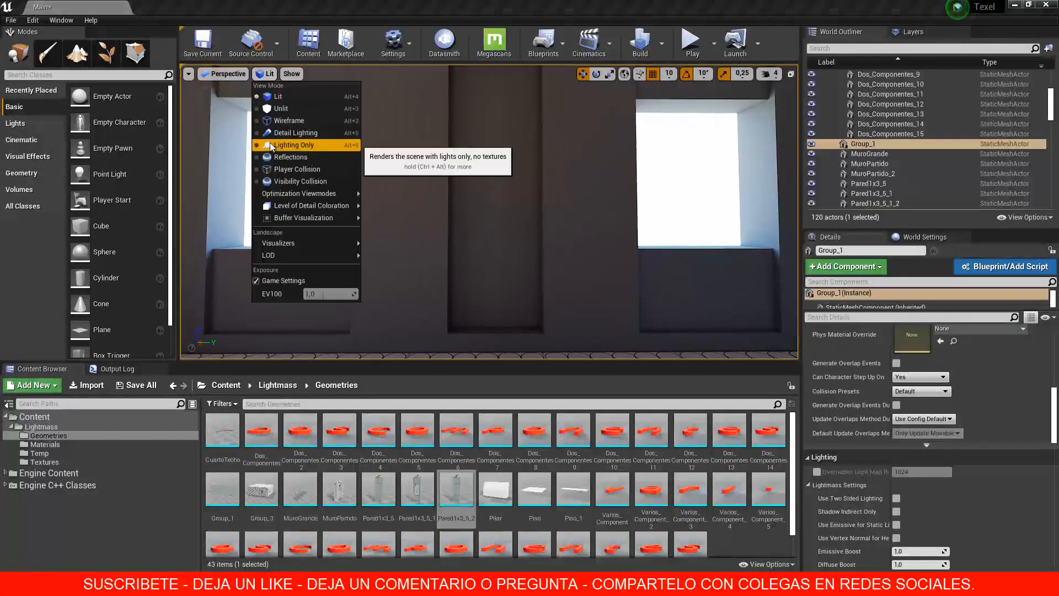
{"action": "mouse_move", "coordinate": [331, 193]}
{"action": "left_click", "coordinate": [455, 215]}
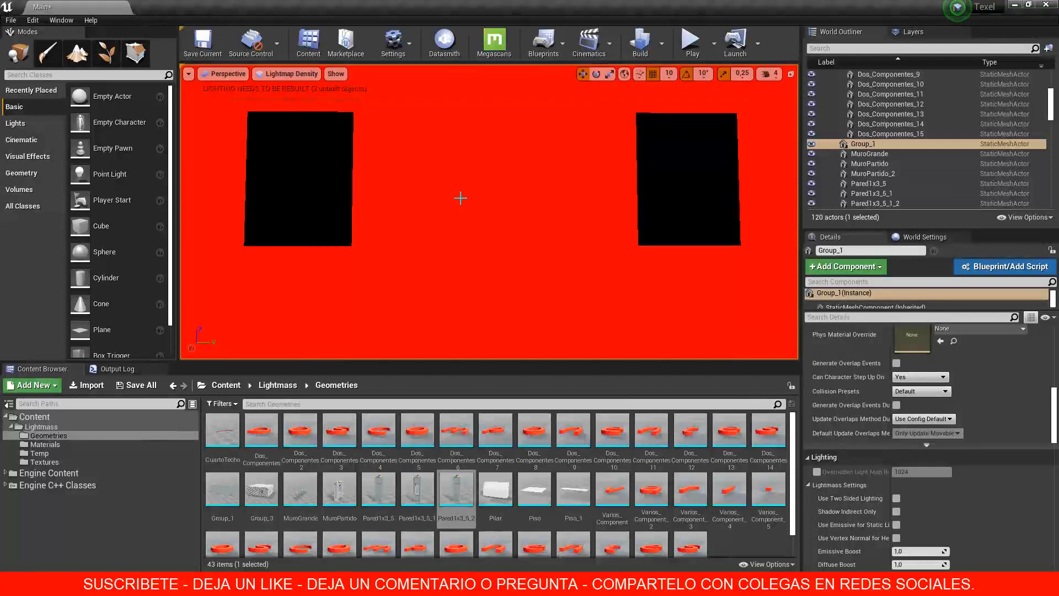
{"action": "left_click", "coordinate": [490, 191]}
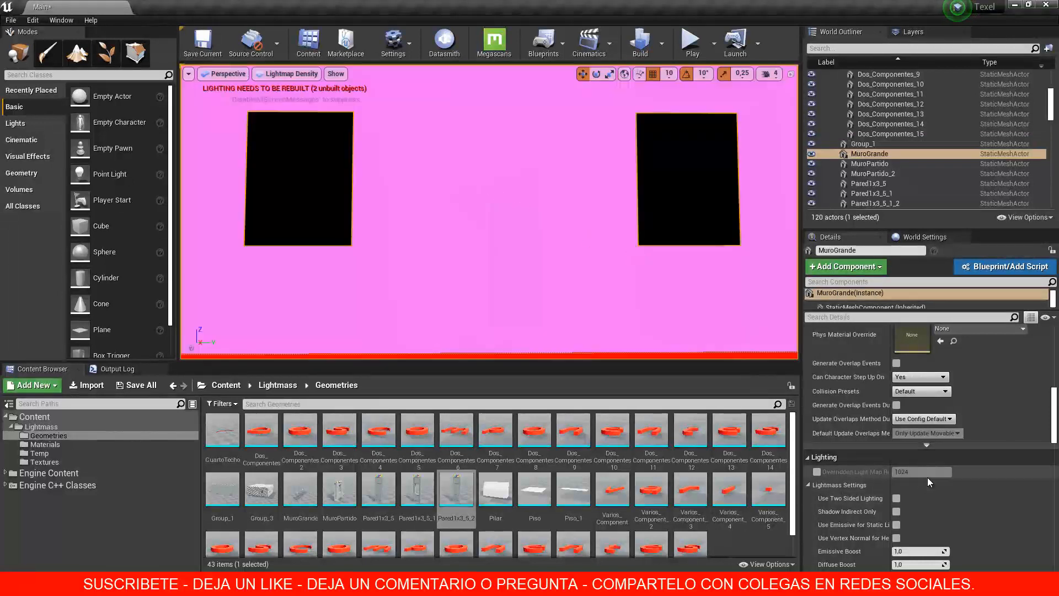
Select the MuroPartido wall, check its light map resolution, and compare its lightmap density with the adjoining walls and ceiling
{"action": "right_click_drag", "start_coordinate": [542, 288], "coordinate": [740, 288]}
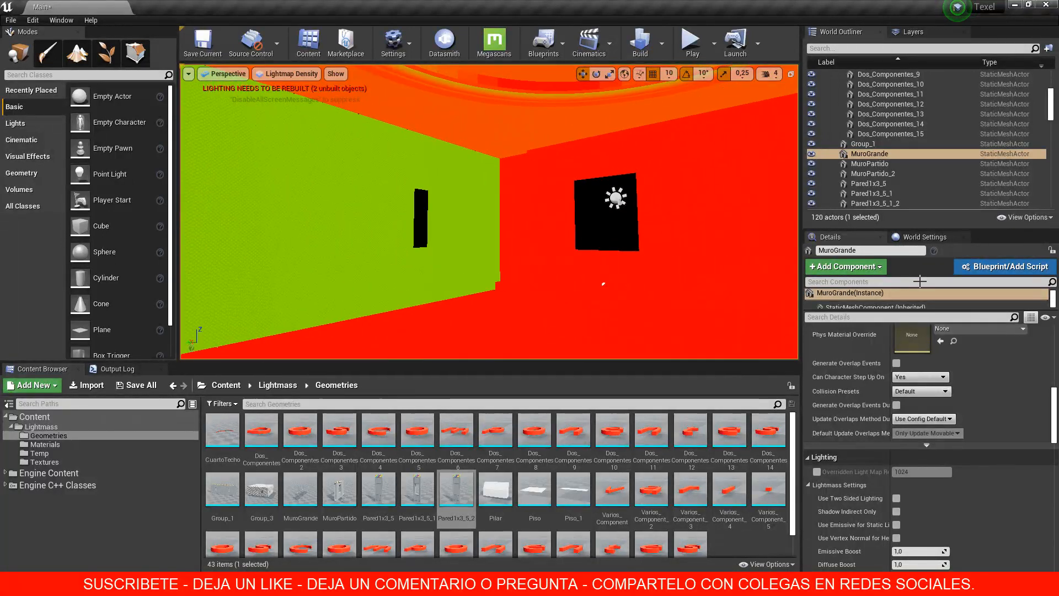
{"action": "left_click", "coordinate": [669, 220]}
{"action": "scroll", "coordinate": [669, 219], "scroll_direction": "down", "scroll_amount": 3}
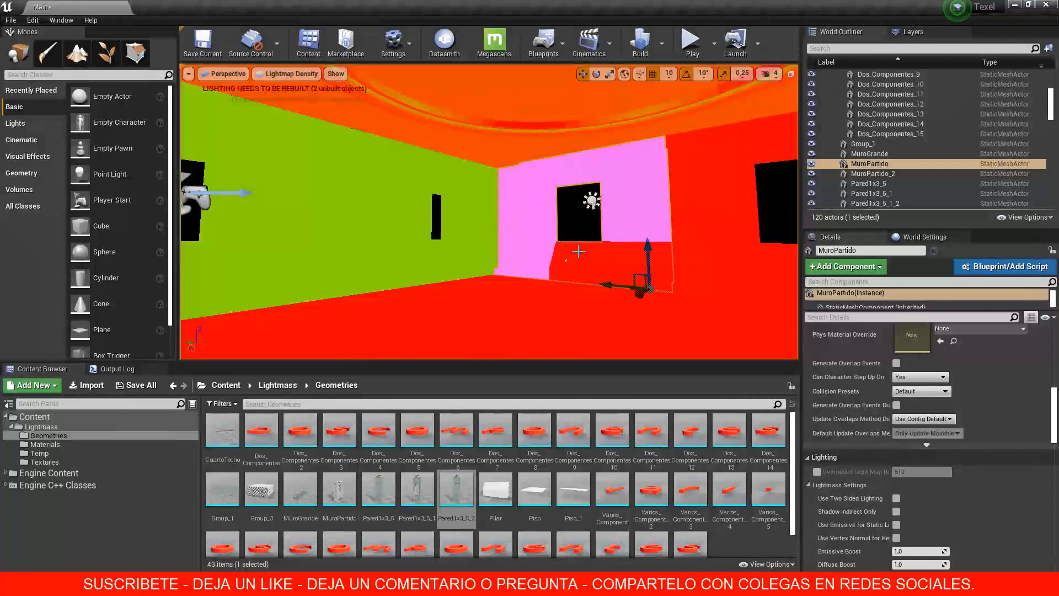
{"action": "right_click_drag", "start_coordinate": [579, 253], "coordinate": [553, 223]}
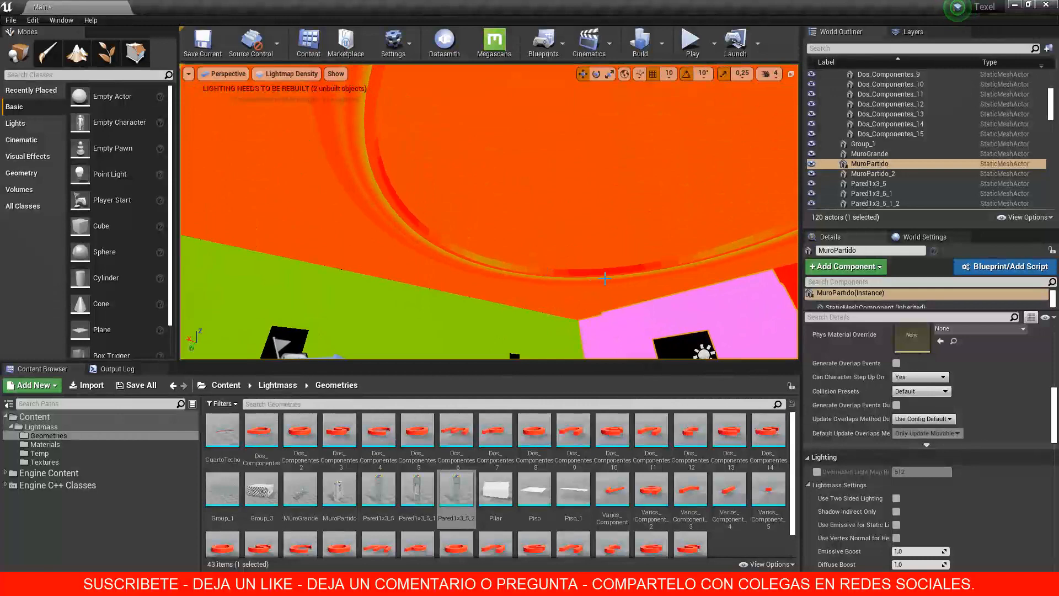
{"action": "right_click_drag", "start_coordinate": [609, 274], "coordinate": [615, 267]}
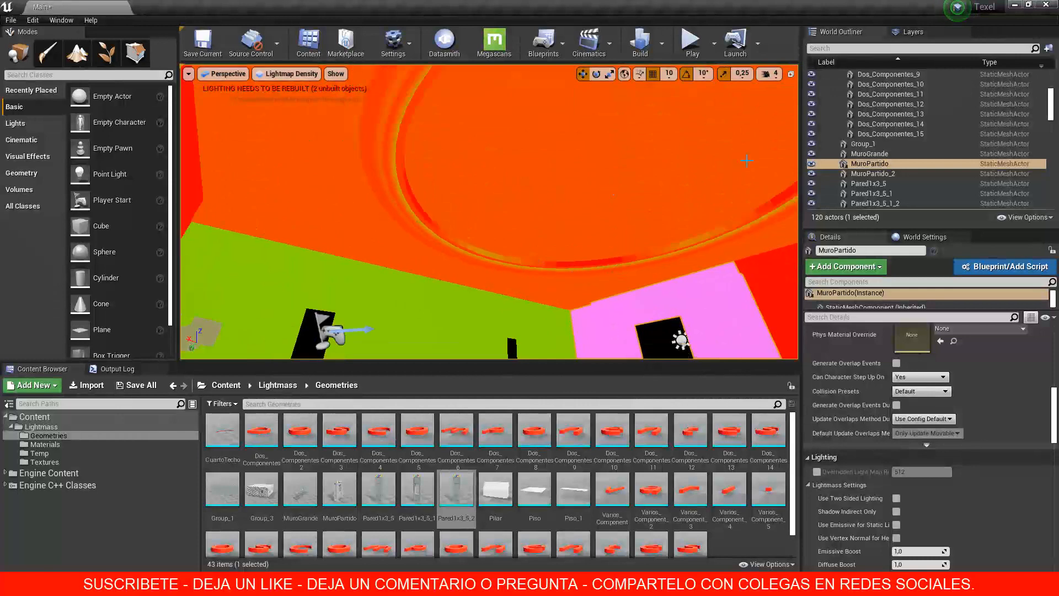
Return the viewport to the Lit view mode and check how the ceiling is divided into quarter pieces by selecting them in turn
{"action": "left_click", "coordinate": [284, 74]}
{"action": "left_click", "coordinate": [280, 97]}
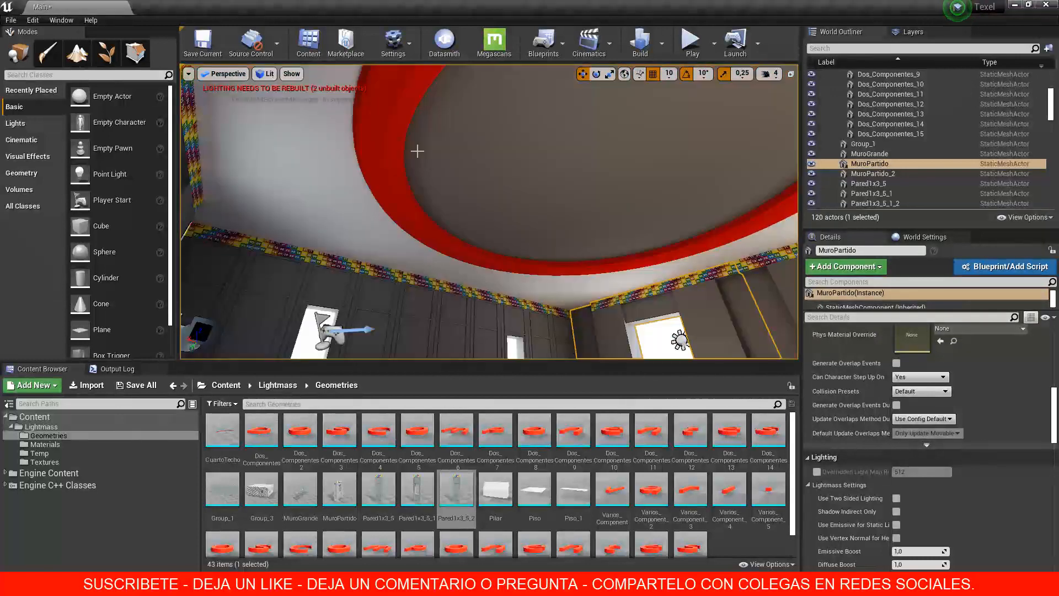
{"action": "right_click_drag", "start_coordinate": [532, 189], "coordinate": [568, 160]}
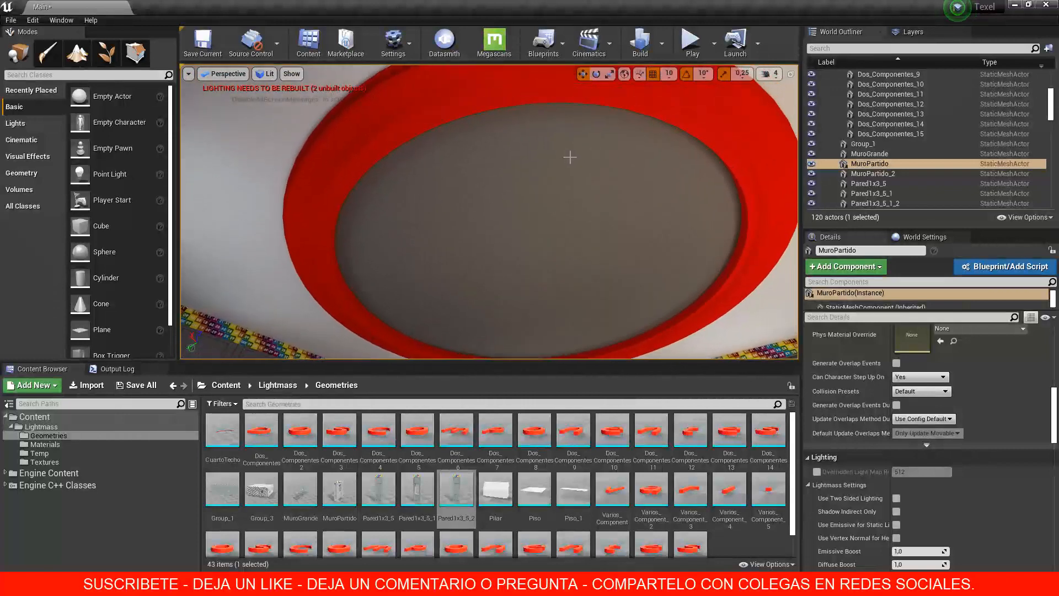
{"action": "left_click", "coordinate": [251, 230]}
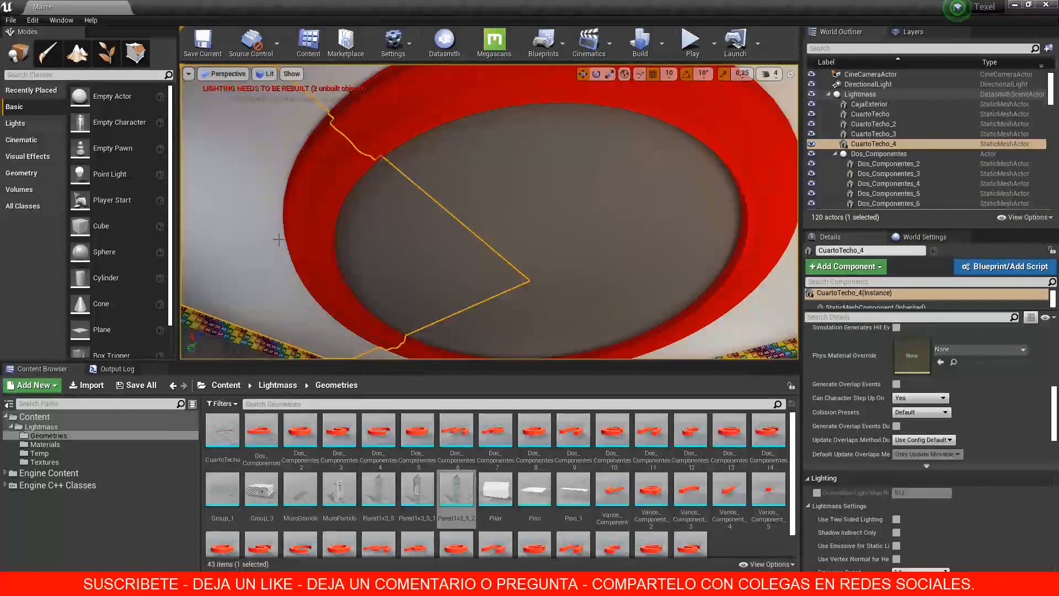
{"action": "left_click", "coordinate": [684, 241]}
{"action": "left_click", "coordinate": [453, 338]}
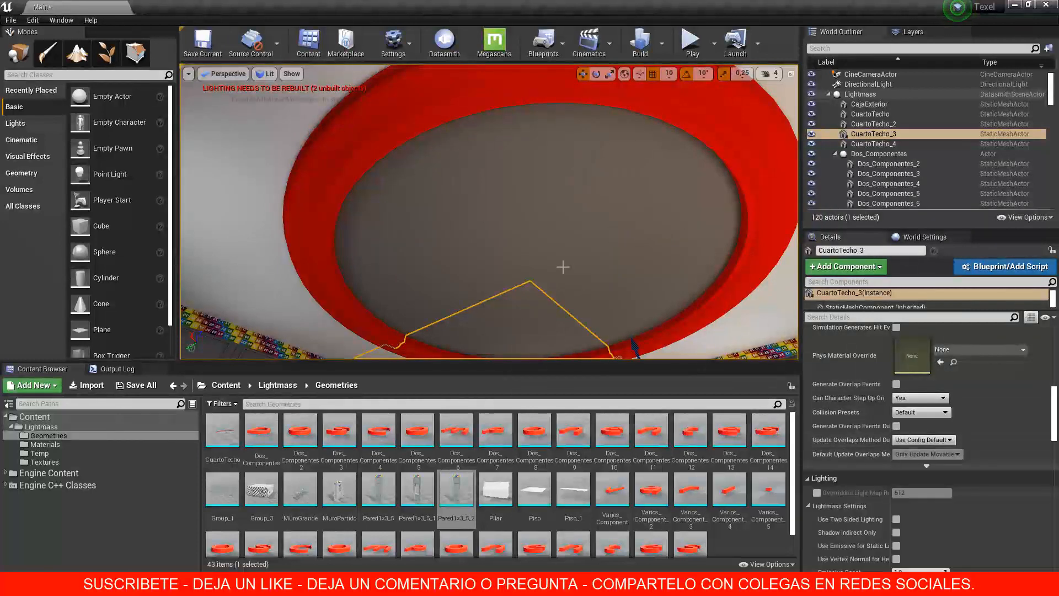
{"action": "mouse_move", "coordinate": [568, 257]}
{"action": "right_mouse_down"}
{"action": "mouse_move", "coordinate": [560, 238]}
{"action": "mouse_move", "coordinate": [553, 263]}
{"action": "right_mouse_up"}
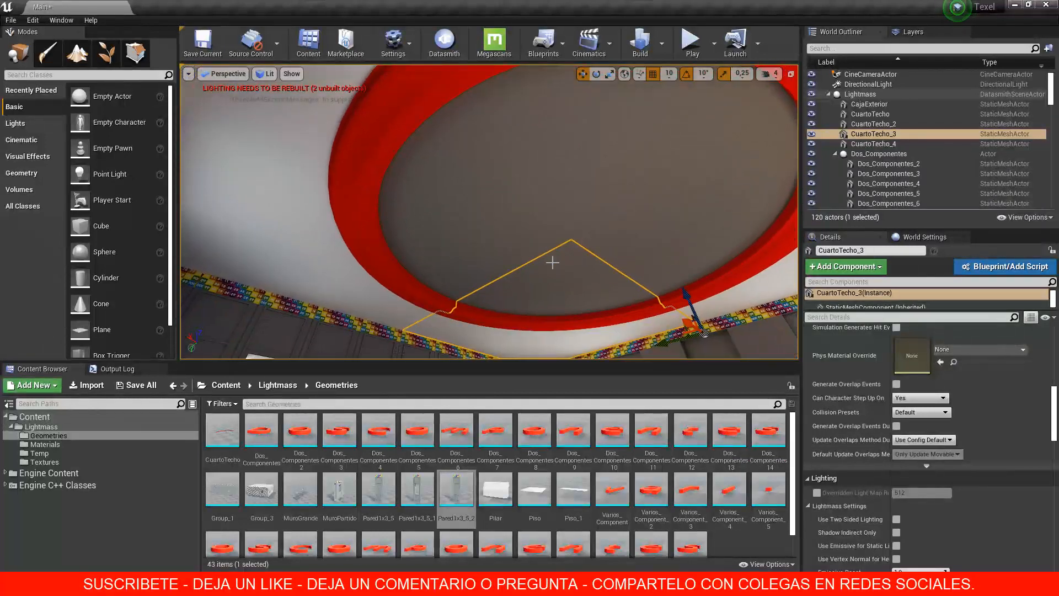
Examine the seams between the floor tiles, the circle pattern and the sunlit patch on the floor
{"action": "right_click_drag", "start_coordinate": [553, 262], "coordinate": [662, 293]}
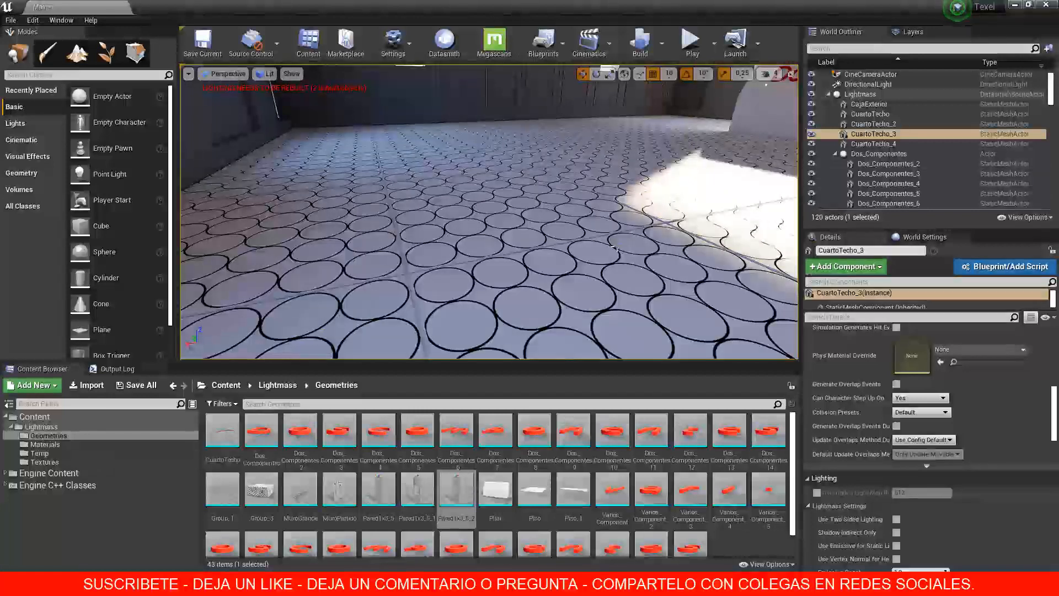
{"action": "right_click_drag", "start_coordinate": [609, 240], "coordinate": [612, 272]}
{"action": "scroll", "coordinate": [605, 249], "scroll_direction": "down", "scroll_amount": 2}
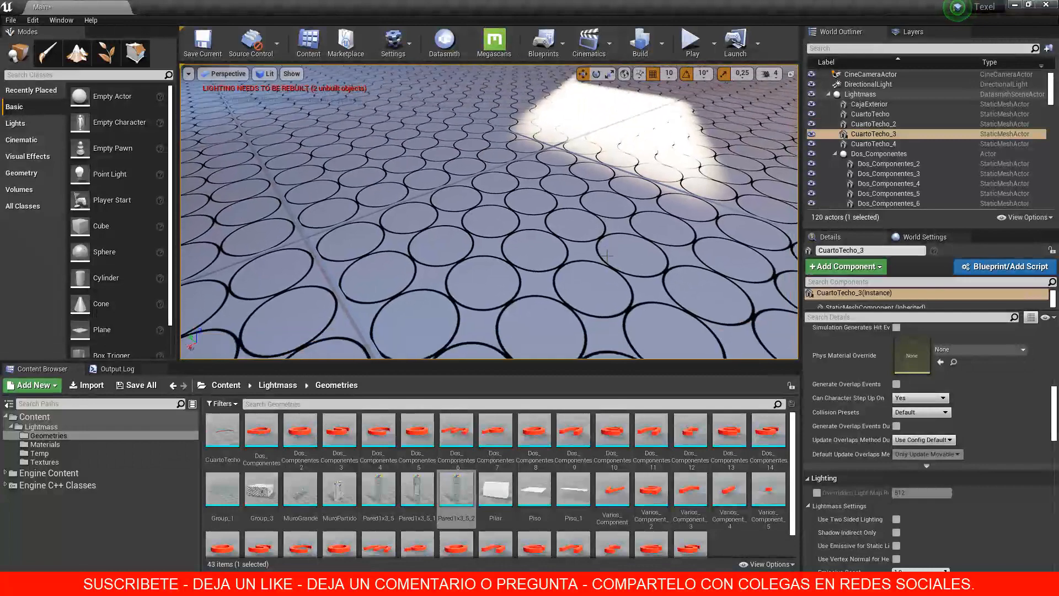
{"action": "scroll", "coordinate": [605, 254], "scroll_direction": "down", "scroll_amount": 5}
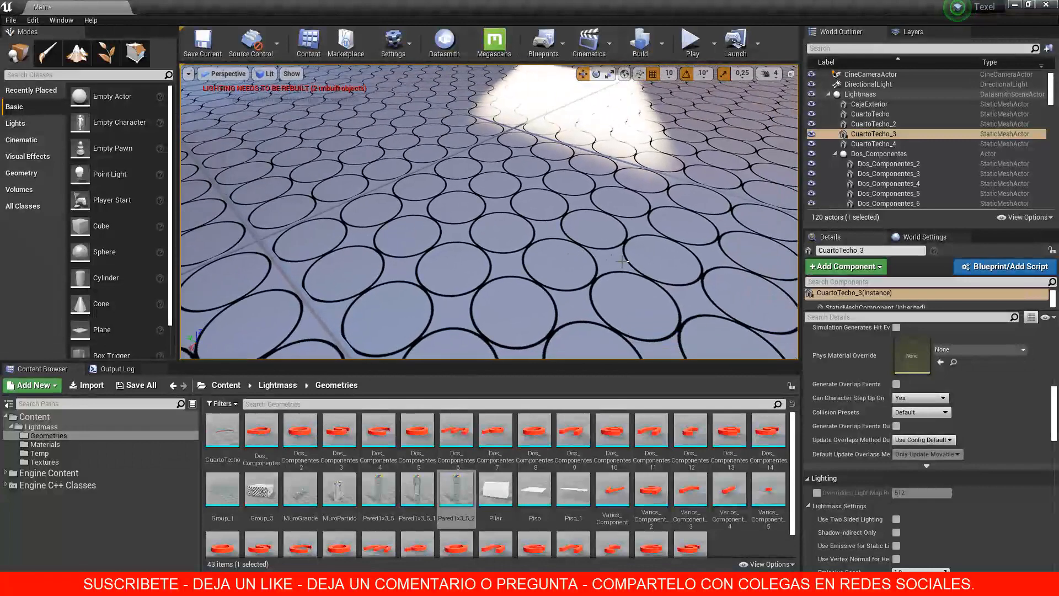
{"action": "right_click_drag", "start_coordinate": [608, 248], "coordinate": [363, 153]}
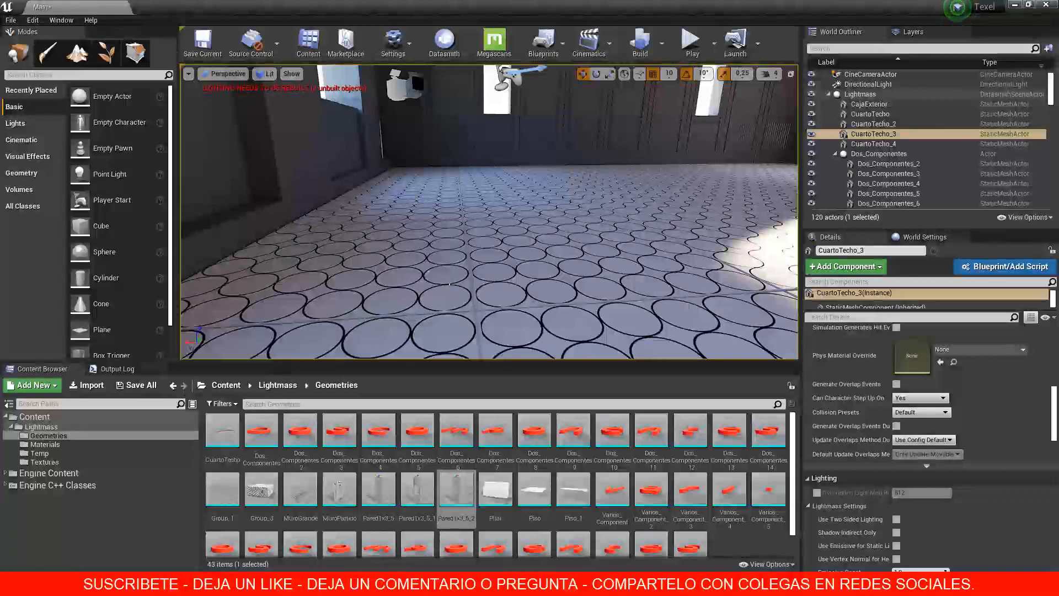
{"action": "right_click_drag", "start_coordinate": [435, 269], "coordinate": [540, 298]}
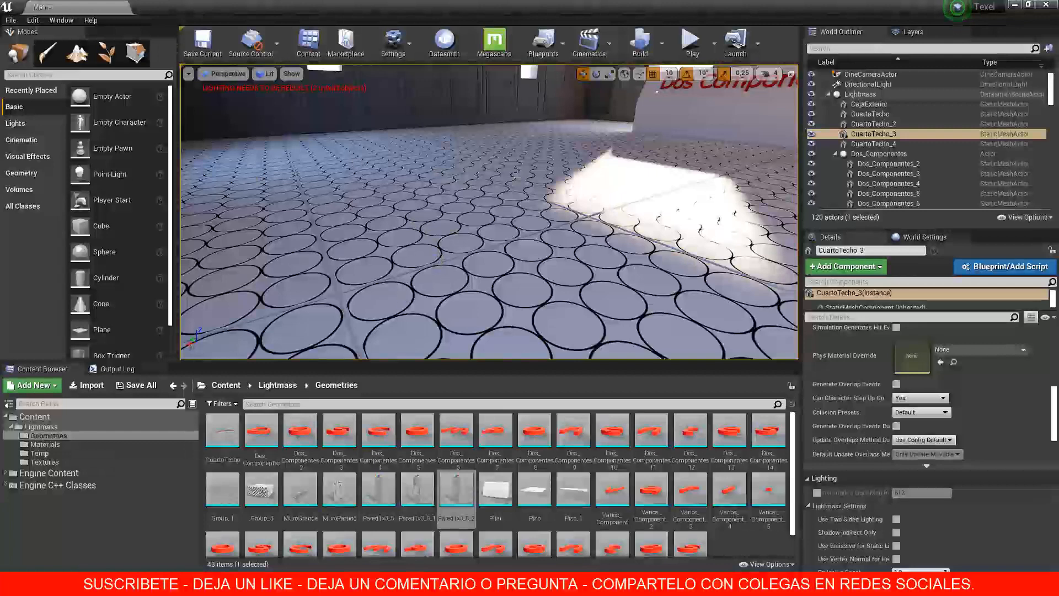
{"action": "right_click_drag", "start_coordinate": [469, 157], "coordinate": [565, 191]}
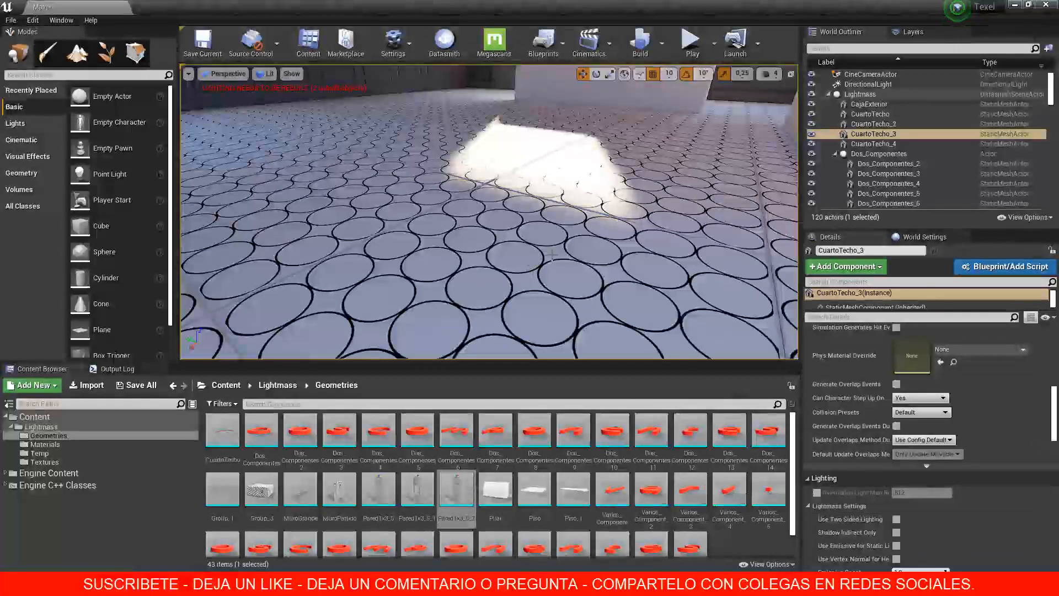
{"action": "right_click_drag", "start_coordinate": [559, 254], "coordinate": [474, 248]}
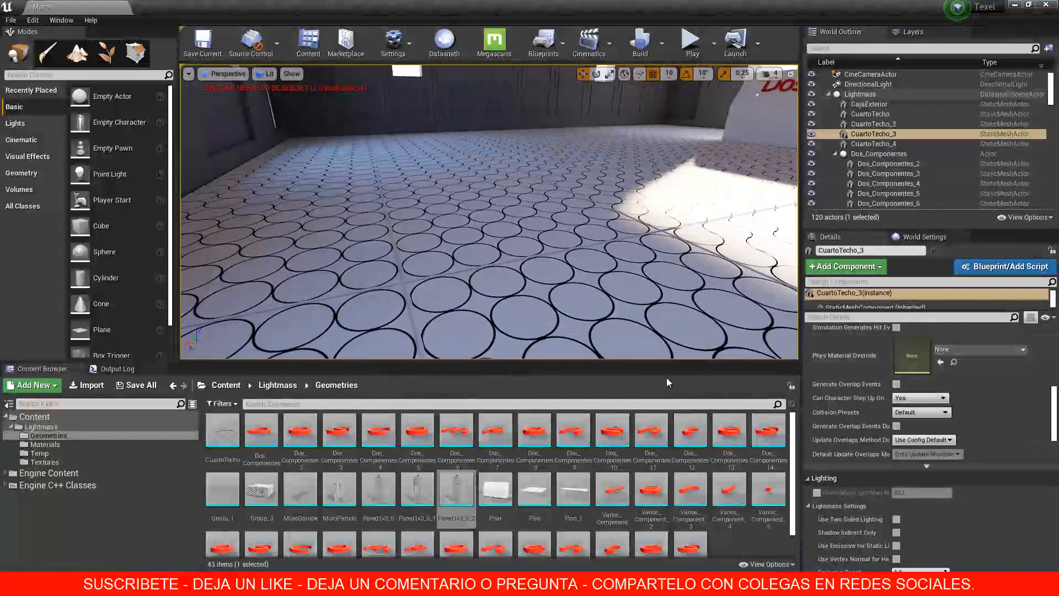
{"action": "right_click_drag", "start_coordinate": [710, 311], "coordinate": [563, 283]}
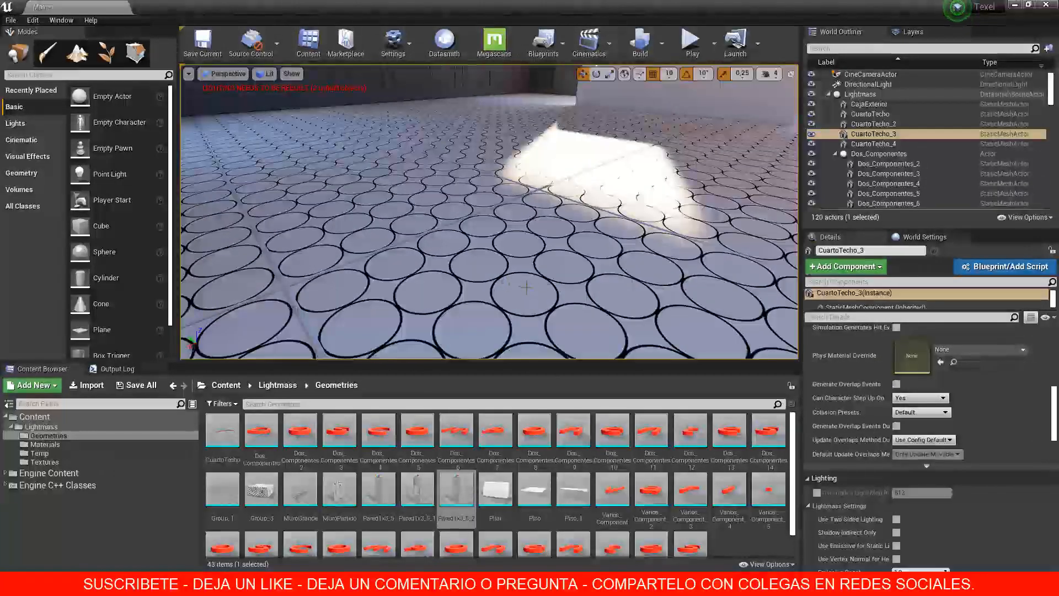
{"action": "right_click_drag", "start_coordinate": [556, 291], "coordinate": [570, 256]}
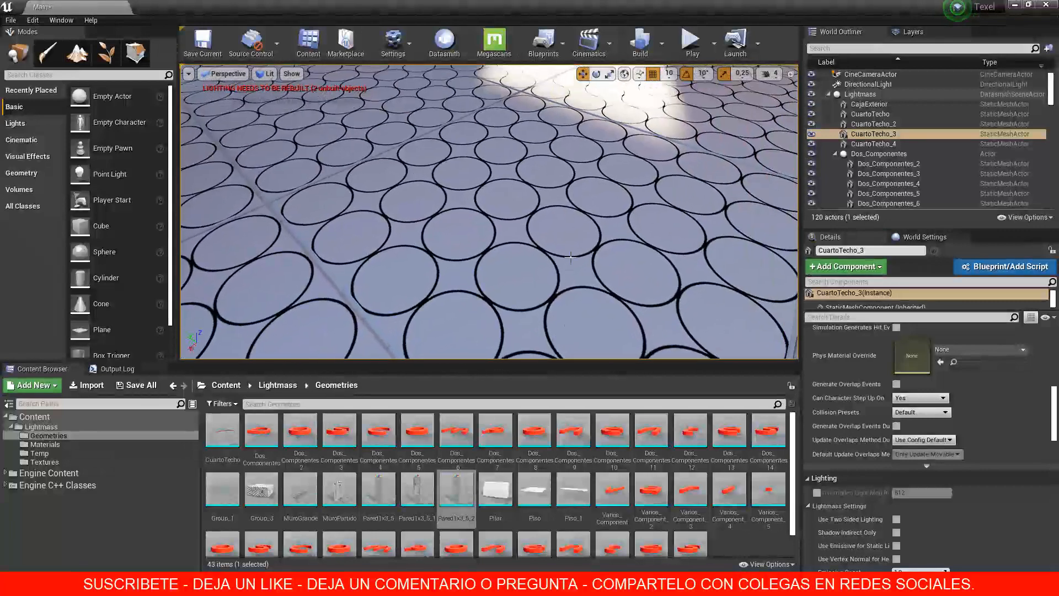
Select the floor tile Piso_18 beside the sunlit patch and check its light map resolution
{"action": "left_click", "coordinate": [518, 275]}
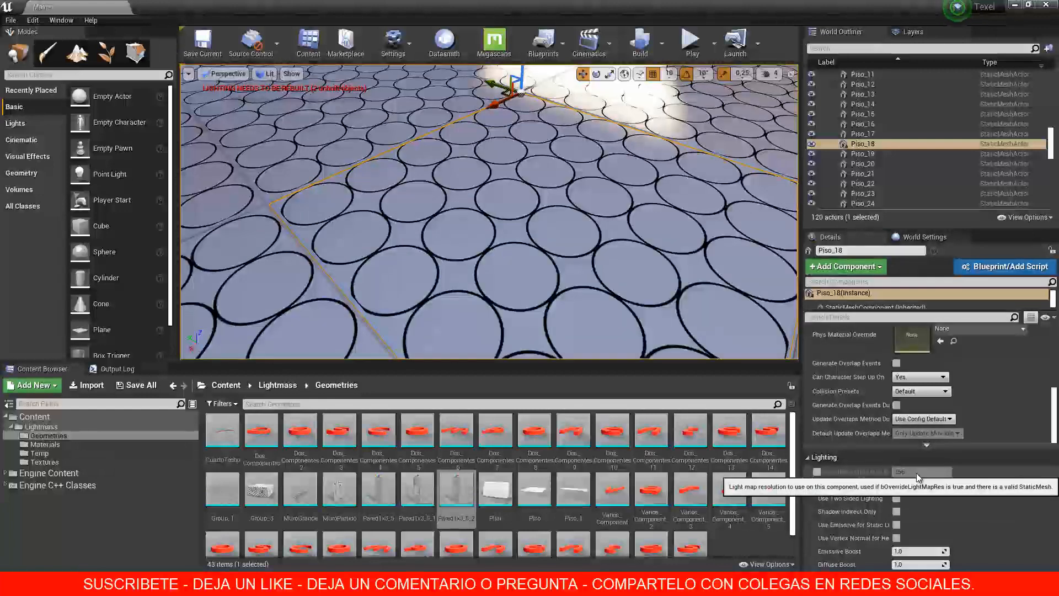
{"action": "right_click_drag", "start_coordinate": [525, 261], "coordinate": [492, 199]}
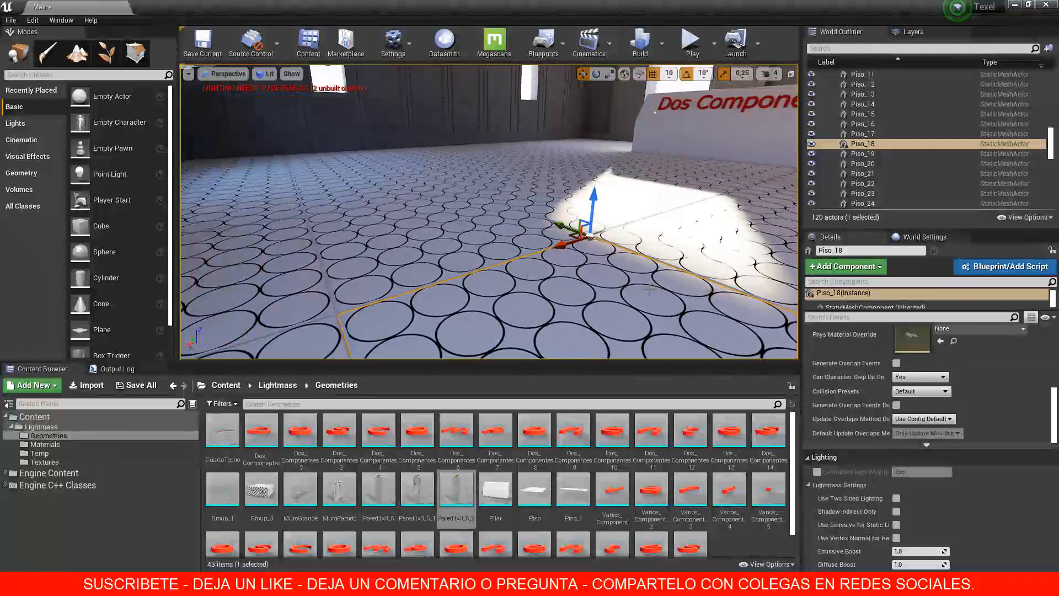
{"action": "right_click_drag", "start_coordinate": [583, 312], "coordinate": [627, 311]}
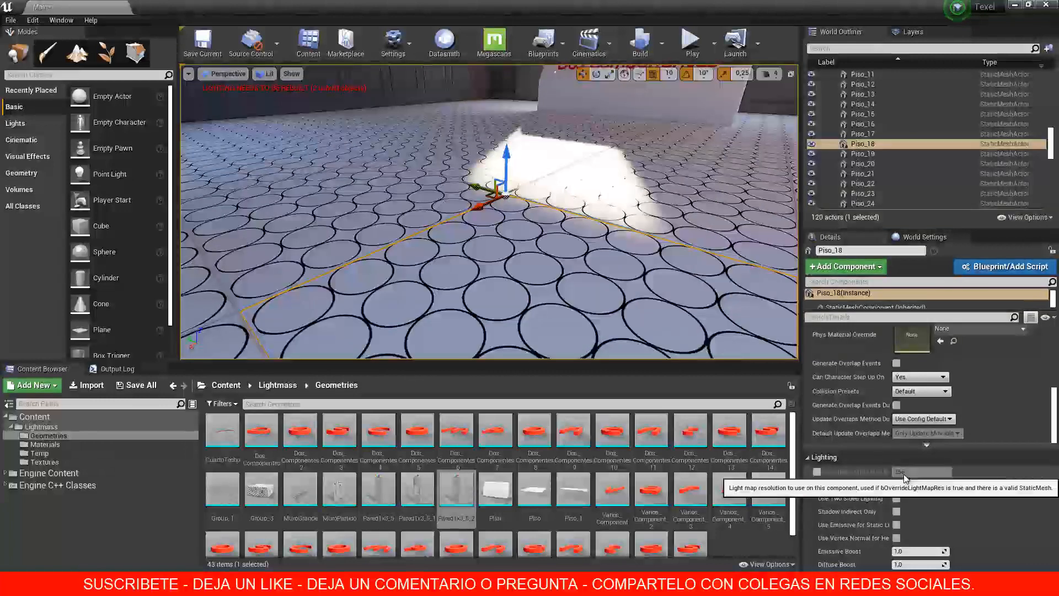
Inspect the selected floor tile and the surrounding floor in the Lightmap Density view mode
{"action": "left_click", "coordinate": [267, 74]}
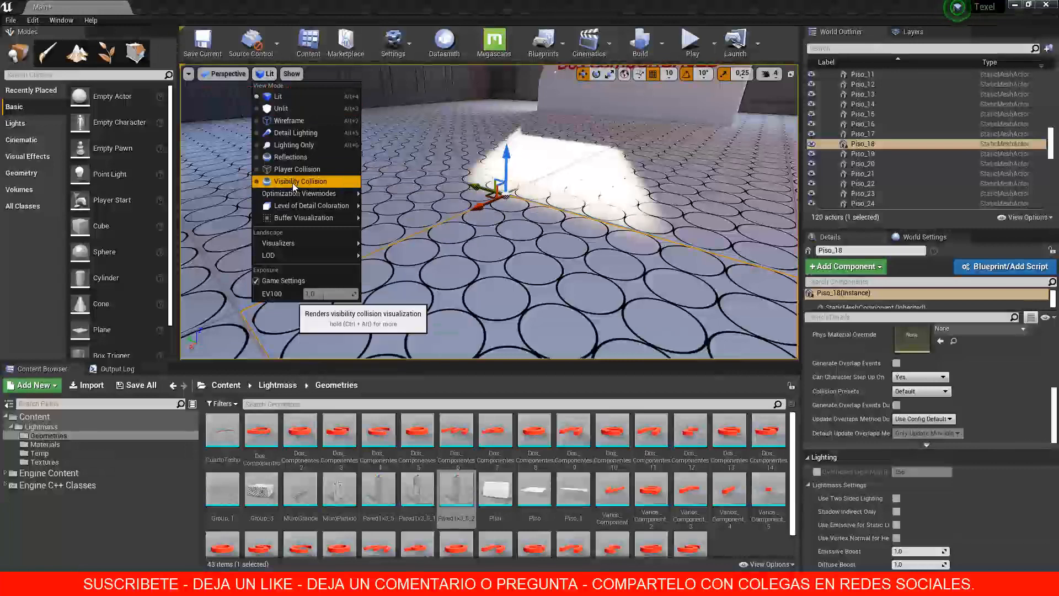
{"action": "mouse_move", "coordinate": [291, 193]}
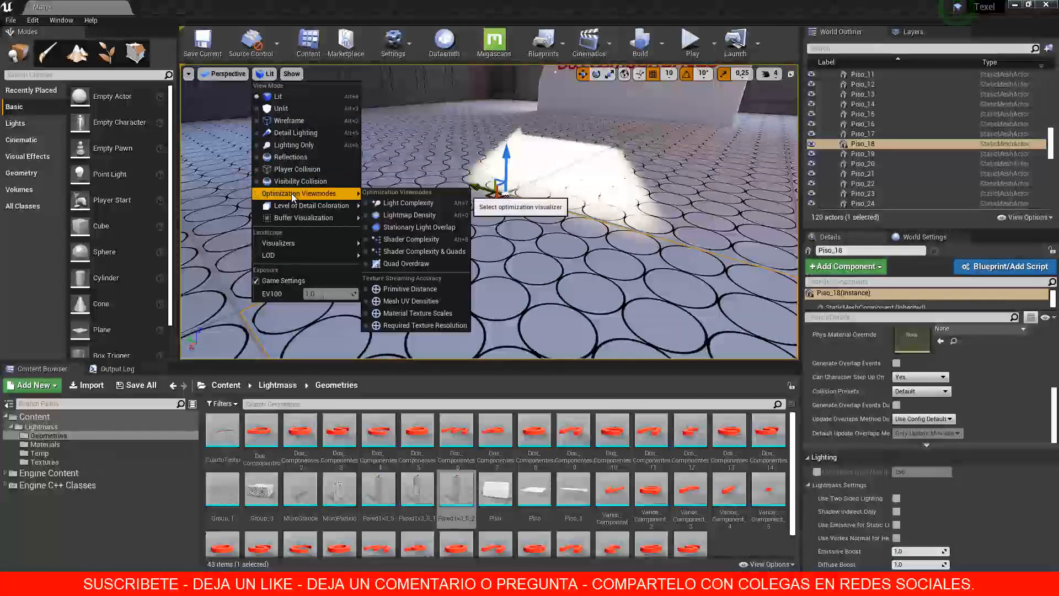
{"action": "left_click", "coordinate": [414, 212]}
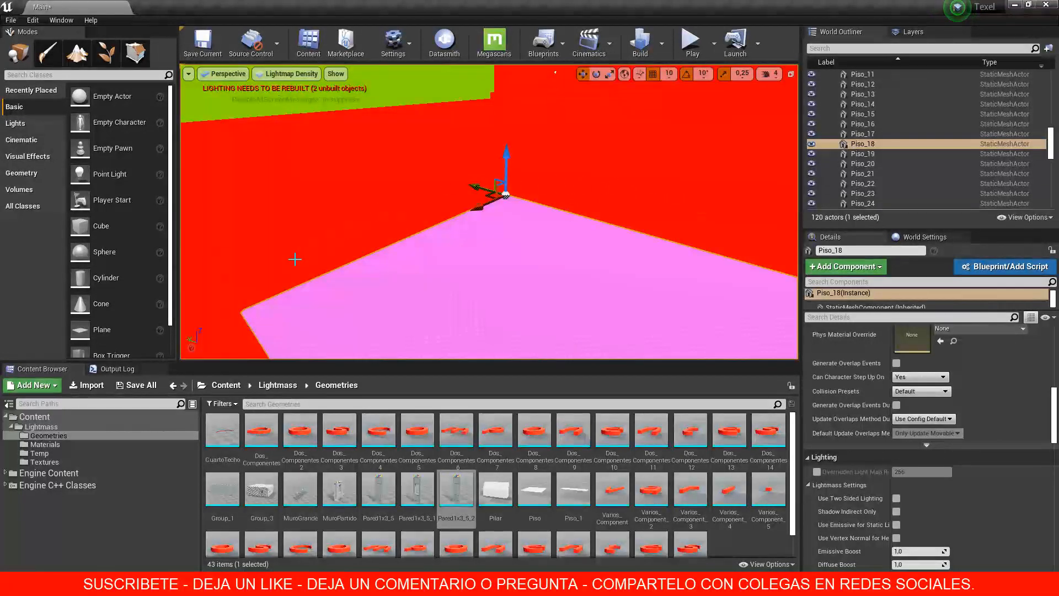
{"action": "right_click_drag", "start_coordinate": [358, 256], "coordinate": [447, 299]}
{"action": "scroll", "coordinate": [448, 299], "scroll_direction": "up", "scroll_amount": 6}
{"action": "scroll", "coordinate": [447, 298], "scroll_direction": "up", "scroll_amount": 1}
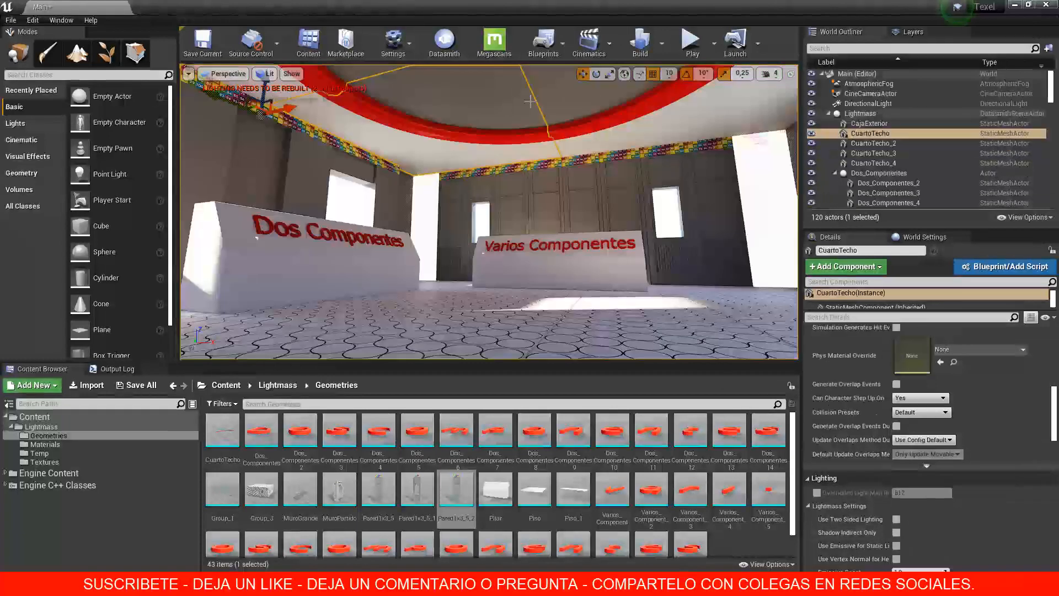
Set Num Indirect Lighting Bounces to 10 in the world's Lightmass settings and build the level's lighting
{"action": "left_click", "coordinate": [661, 43]}
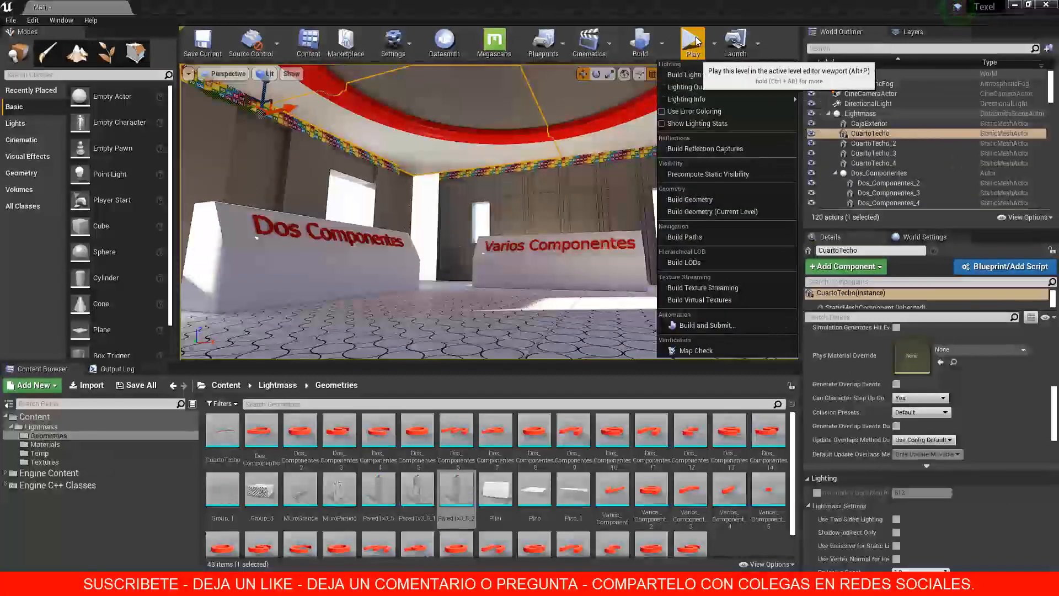
{"action": "left_click", "coordinate": [918, 237]}
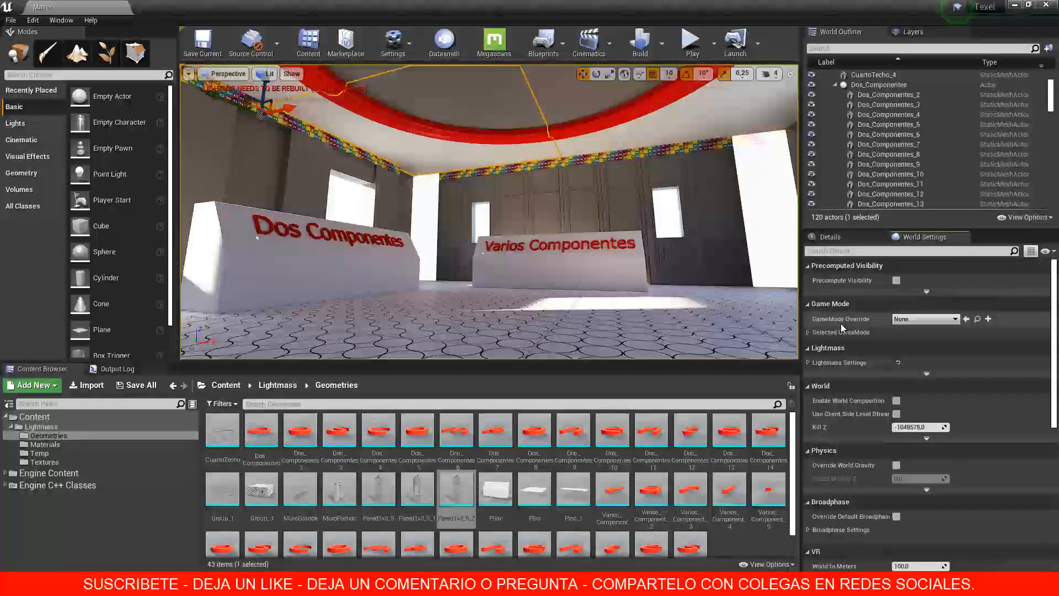
{"action": "left_click", "coordinate": [808, 363]}
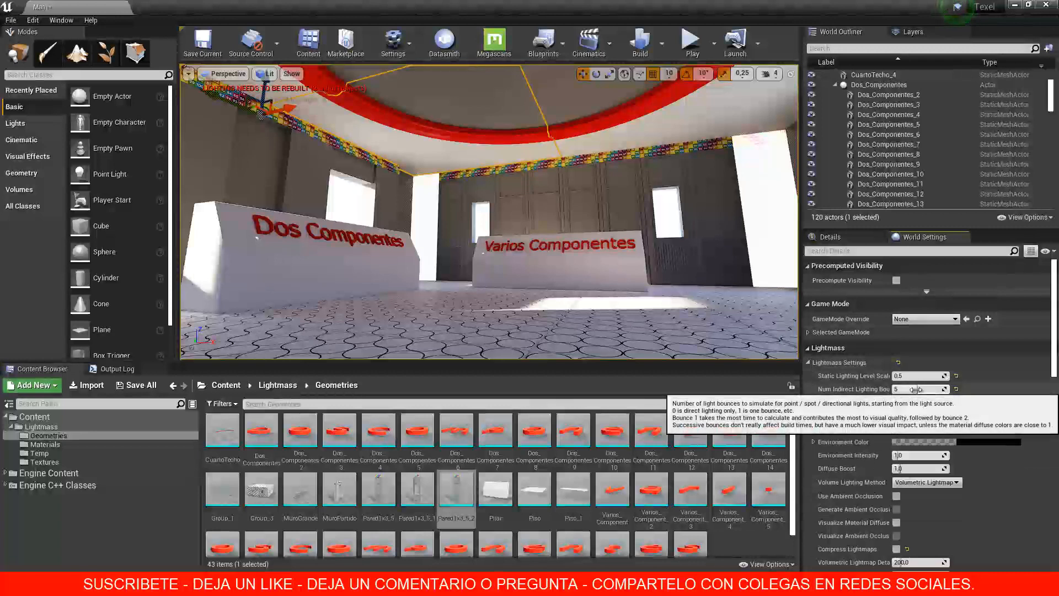
{"action": "left_click_drag", "start_coordinate": [920, 389], "coordinate": [949, 390]}
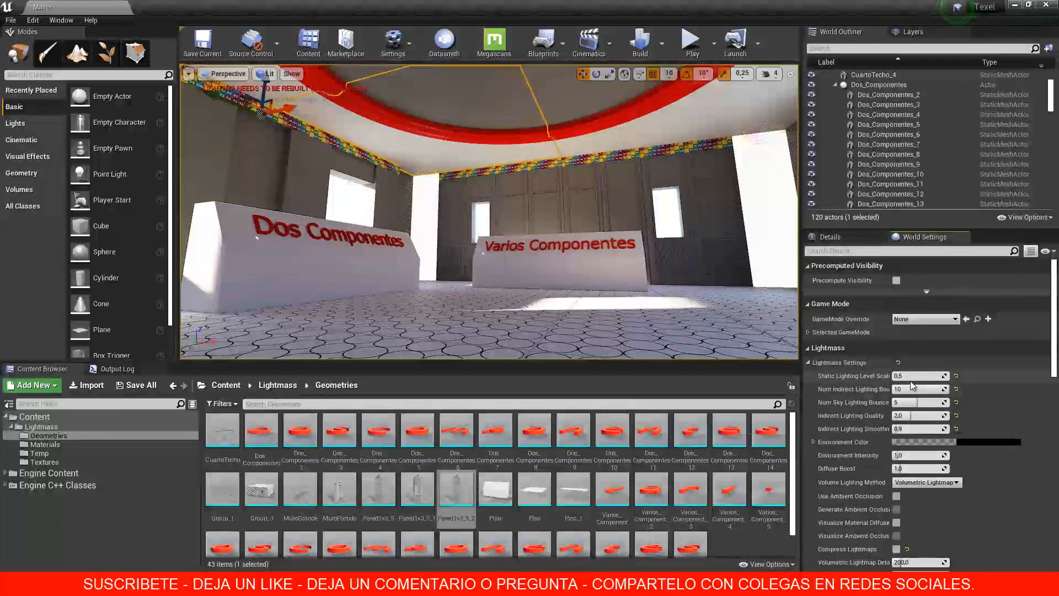
{"action": "left_click", "coordinate": [640, 43]}
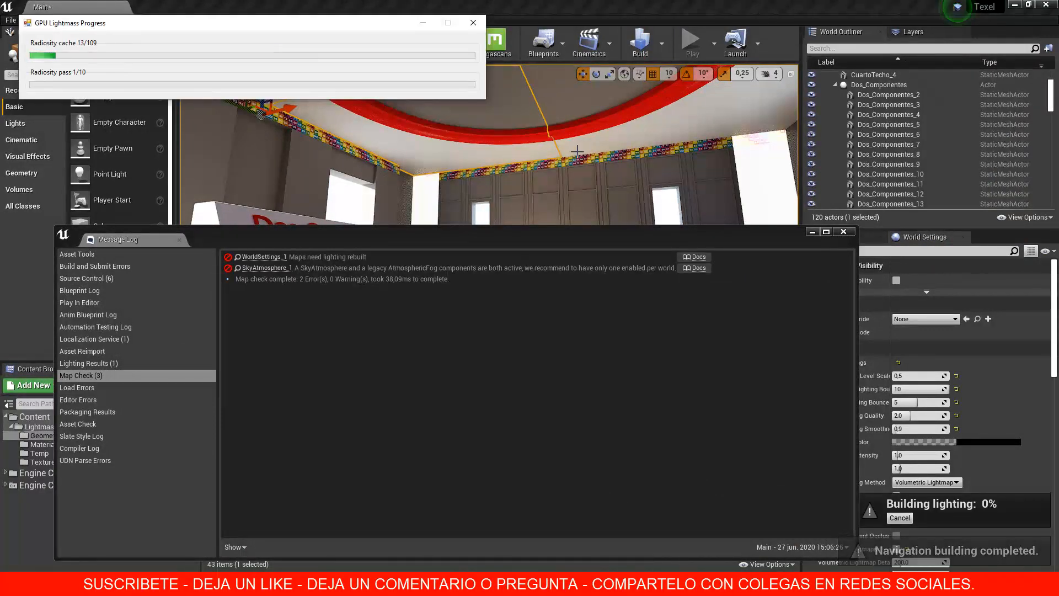
{"action": "left_click_drag", "start_coordinate": [334, 22], "coordinate": [582, 144]}
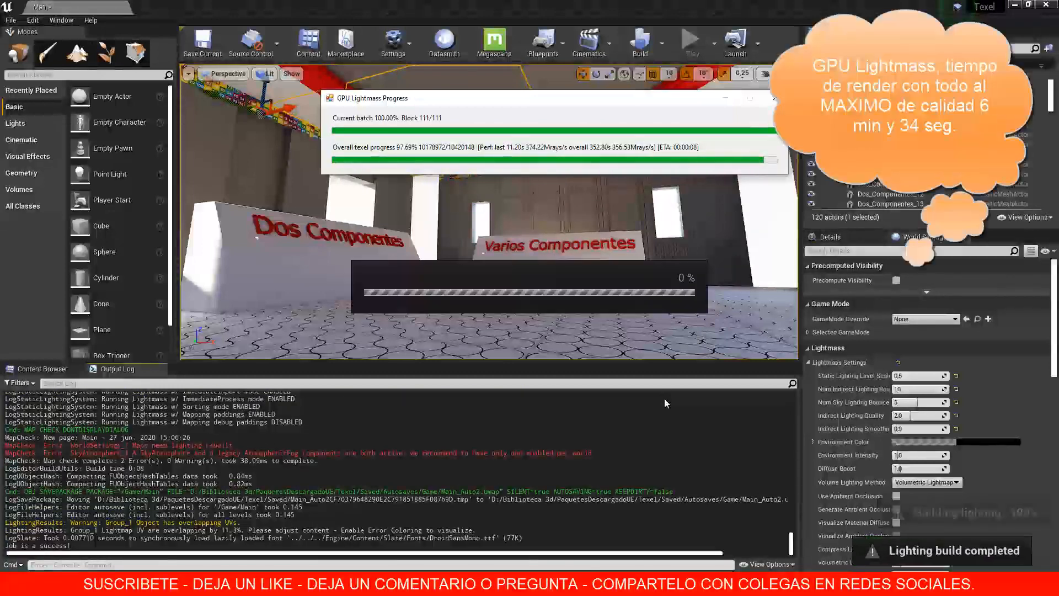
Inspect the rebuilt lighting around the Dos Componentes block and on the slatted wall panels
{"action": "right_click_drag", "start_coordinate": [428, 219], "coordinate": [484, 238]}
{"action": "key", "text": "w"}
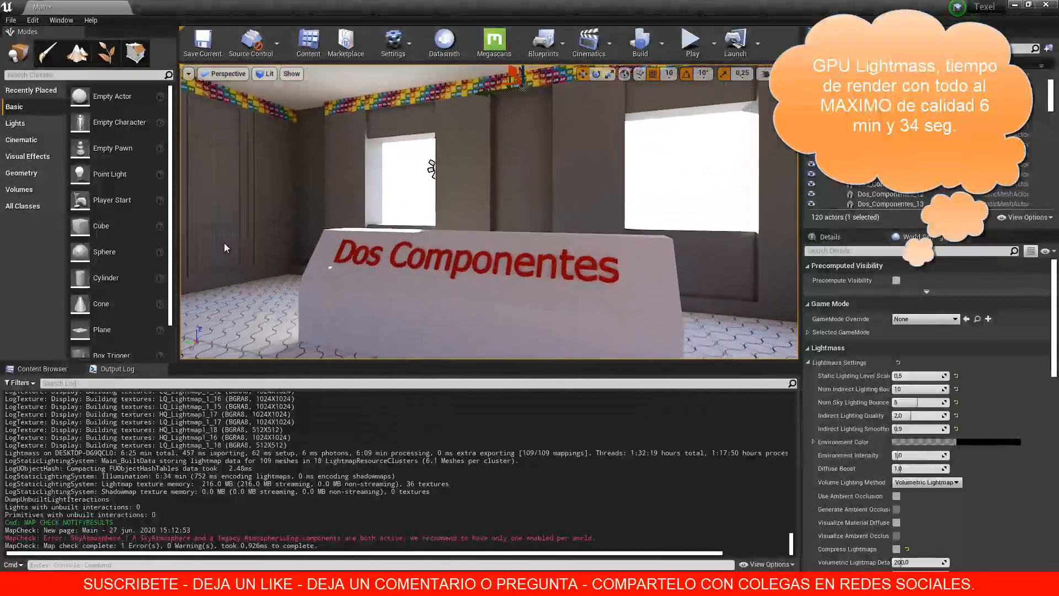
{"action": "key", "text": "w"}
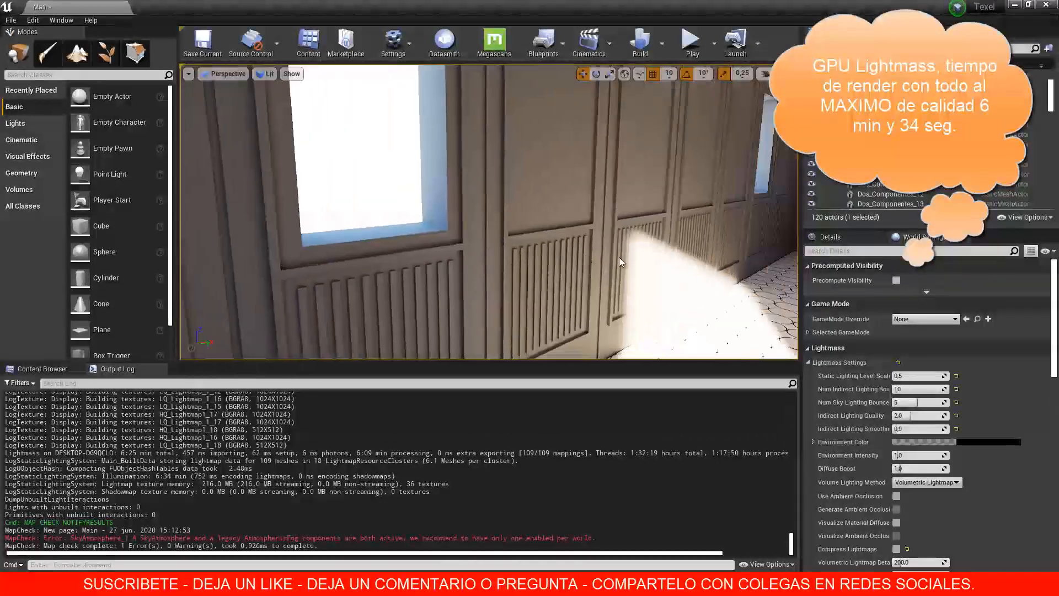